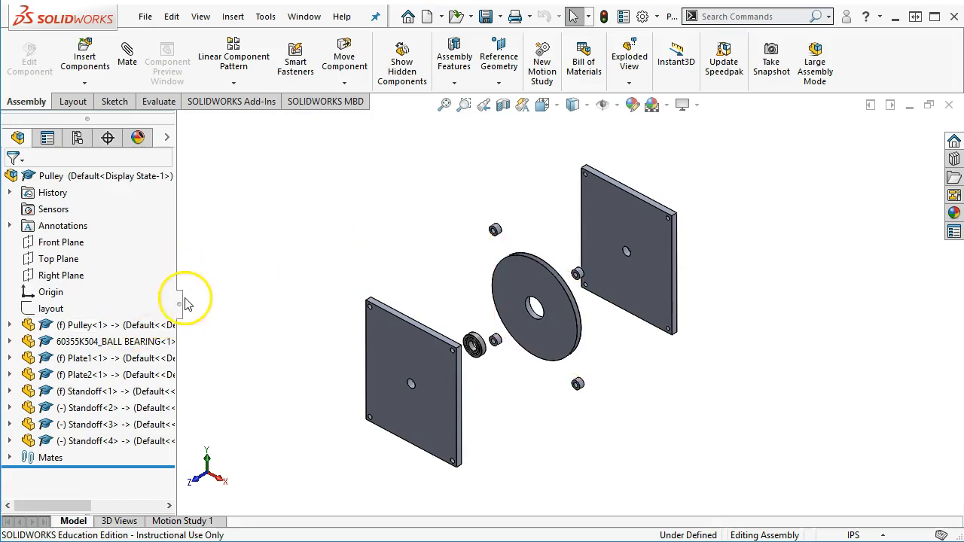
- Open the assembly's layout sketch for editing
left_click(51, 309)
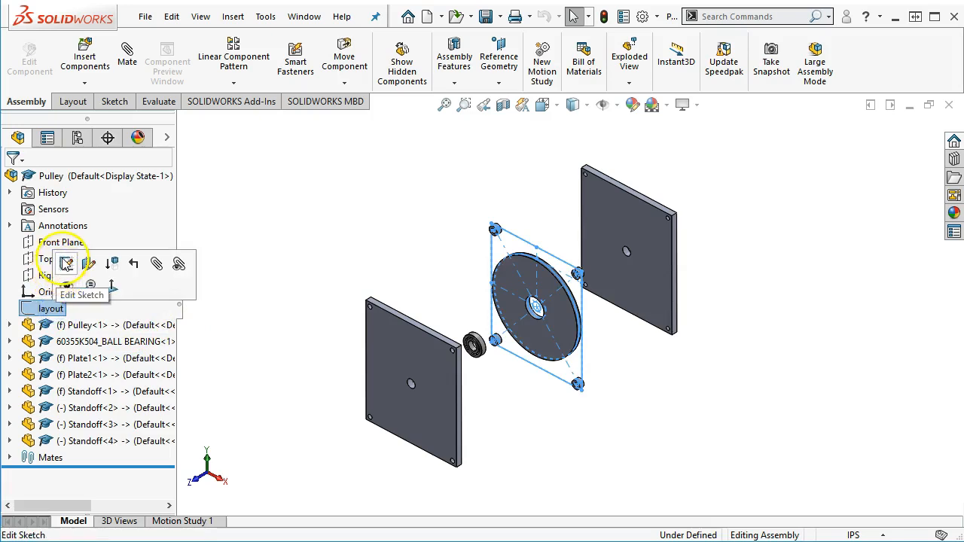
left_click(63, 263)
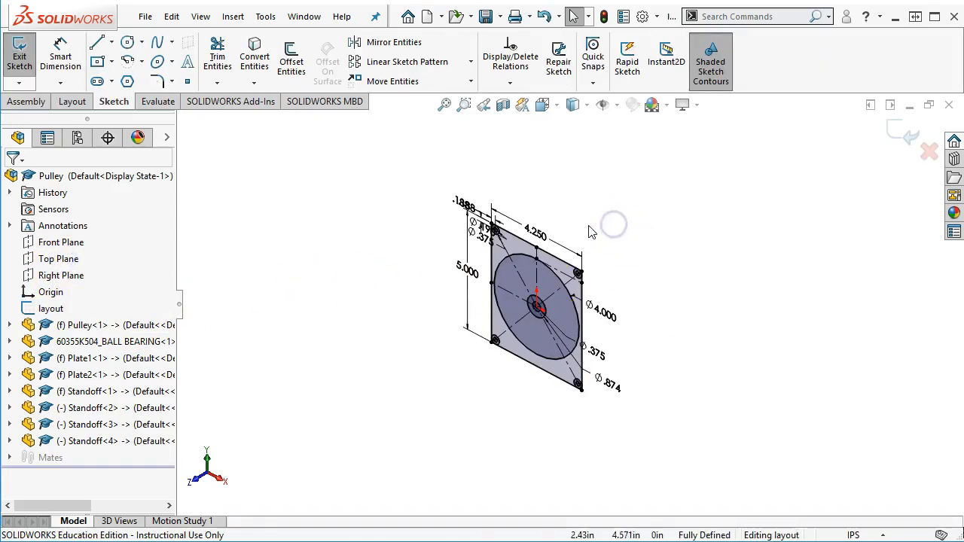
scroll(465, 197, "down", 2)
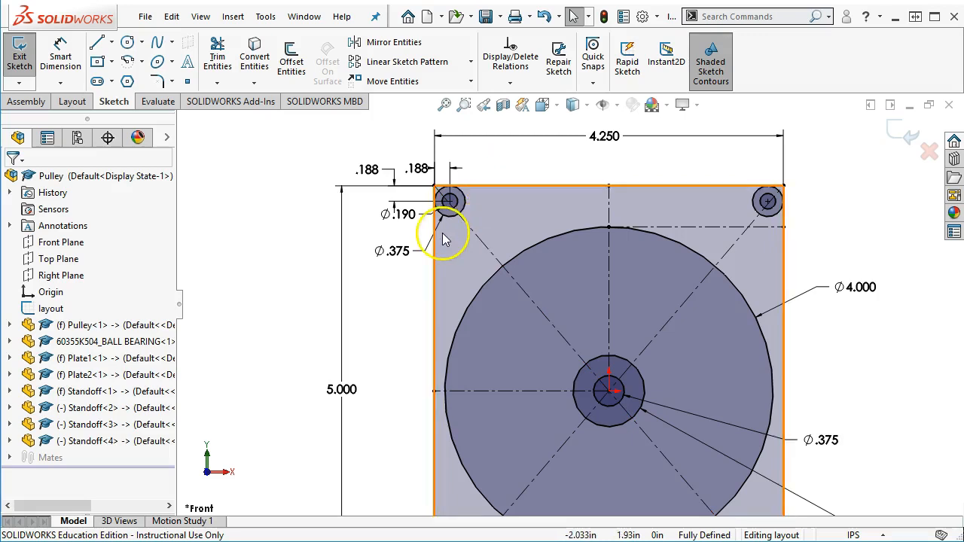
- Sketch a circle centred on the diagonal centerline between the upper-left corner hole and the large pulley circle
left_click(127, 41)
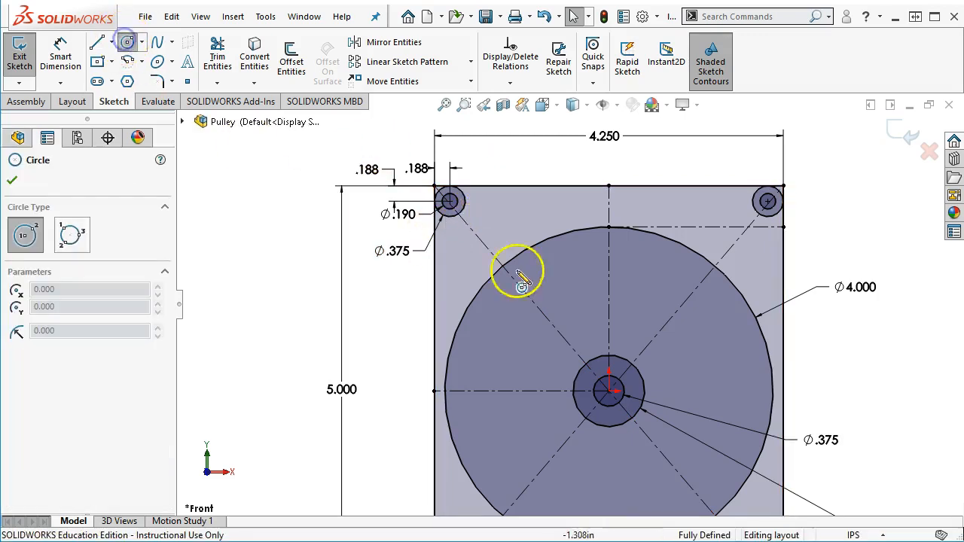
left_click(473, 233)
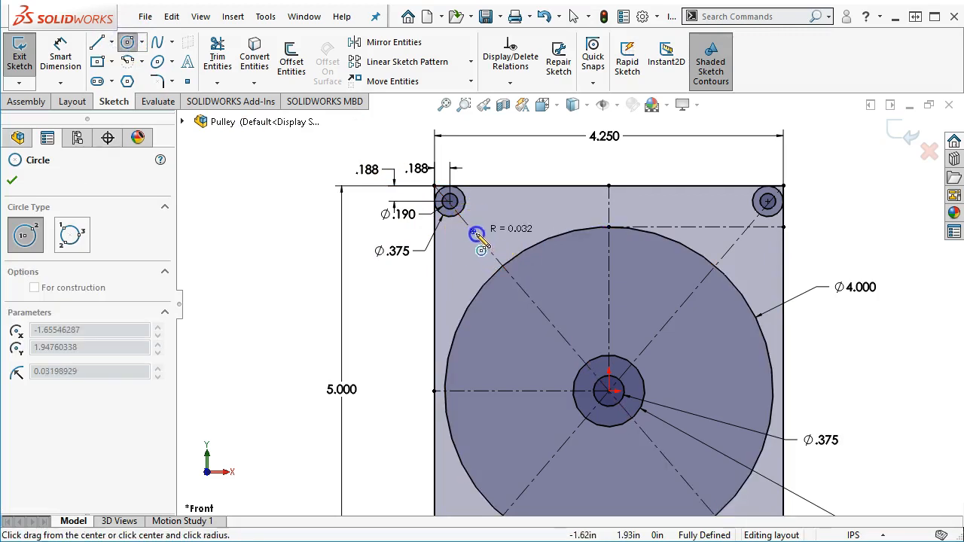
left_click(487, 246)
right_click(265, 185)
left_click(283, 187)
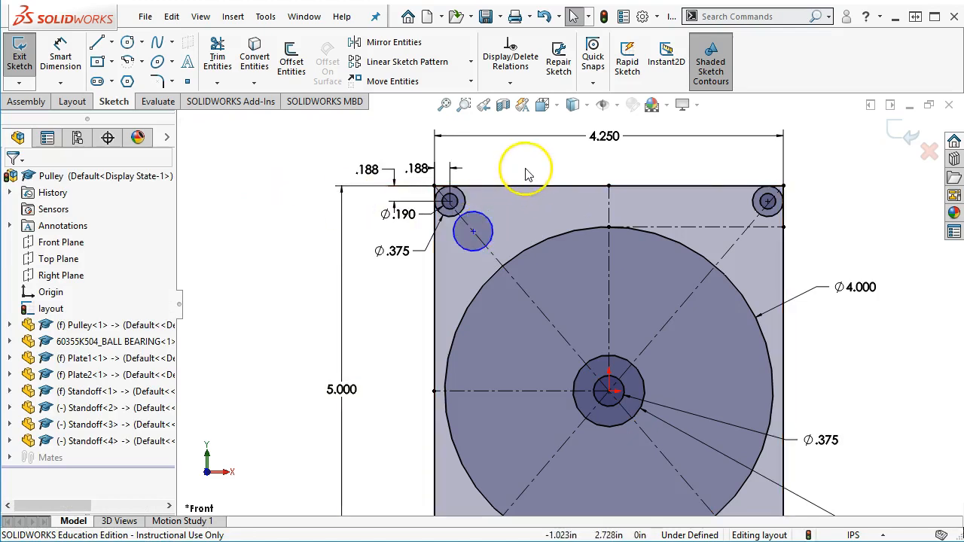
- Dimension the diameter of the new circle on the diagonal centerline as 0.5 in
right_click(528, 174)
left_click(671, 145)
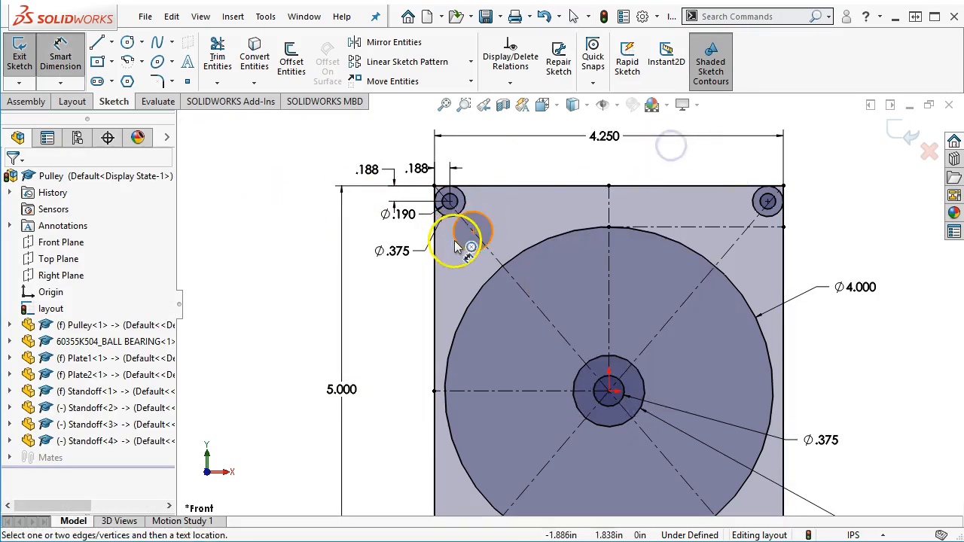
left_click(456, 247)
left_click(388, 301)
type(".5")
key("Return")
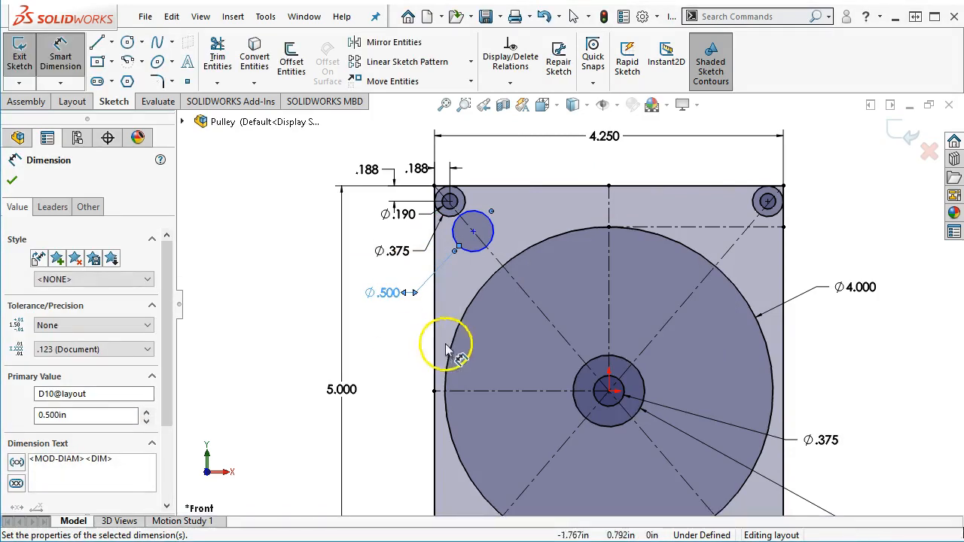
scroll(517, 245, "down", 2)
right_click(527, 133)
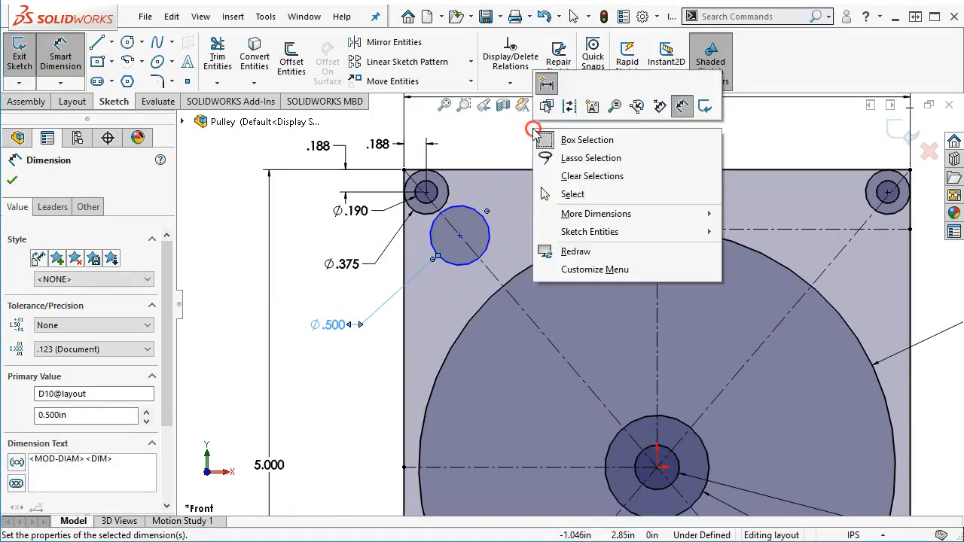
left_click(576, 194)
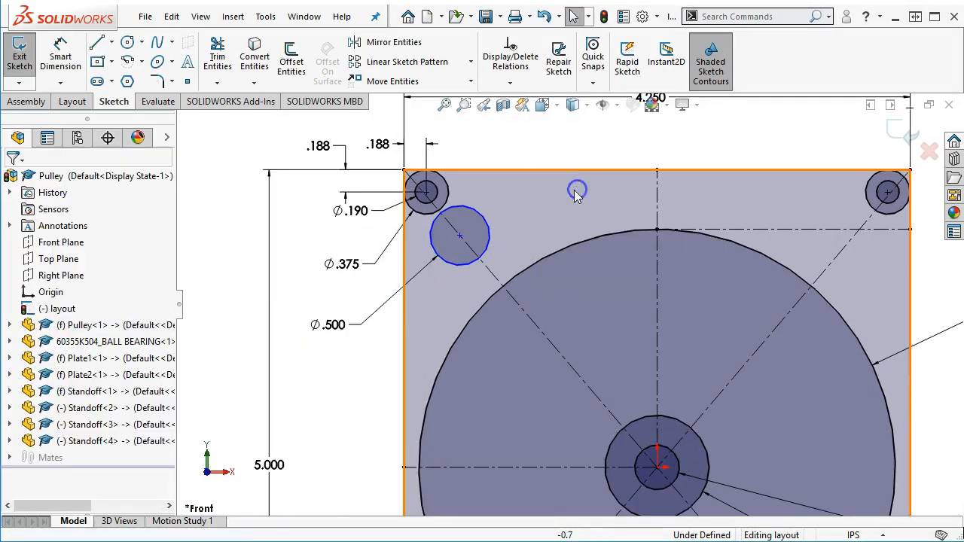
- Shift the 0.5 in circle along the diagonal centerline, and delete it from the layout sketch
left_click(461, 238)
mouse_move(466, 248)
left_mouse_down()
mouse_move(490, 267)
mouse_move(479, 235)
left_mouse_up()
left_click(482, 216)
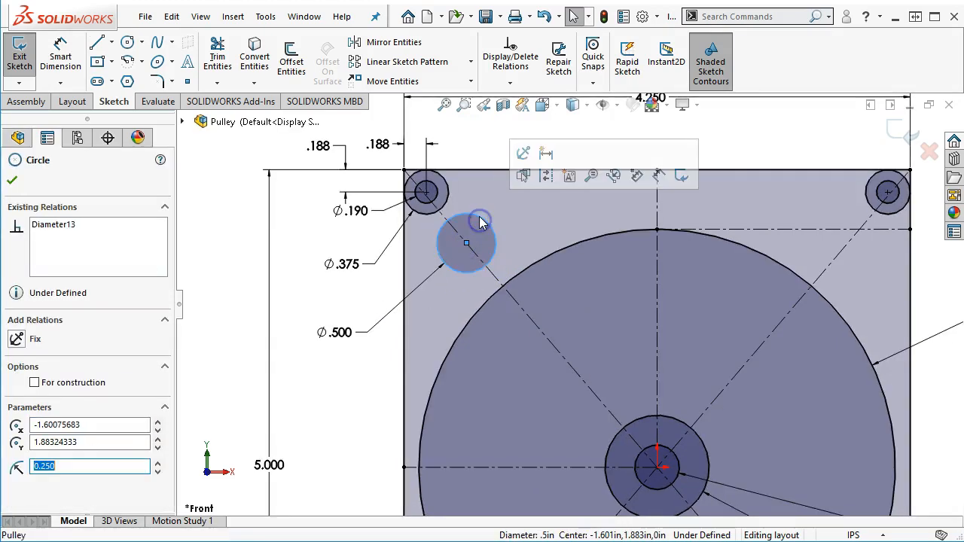
key("Delete")
left_click(400, 281)
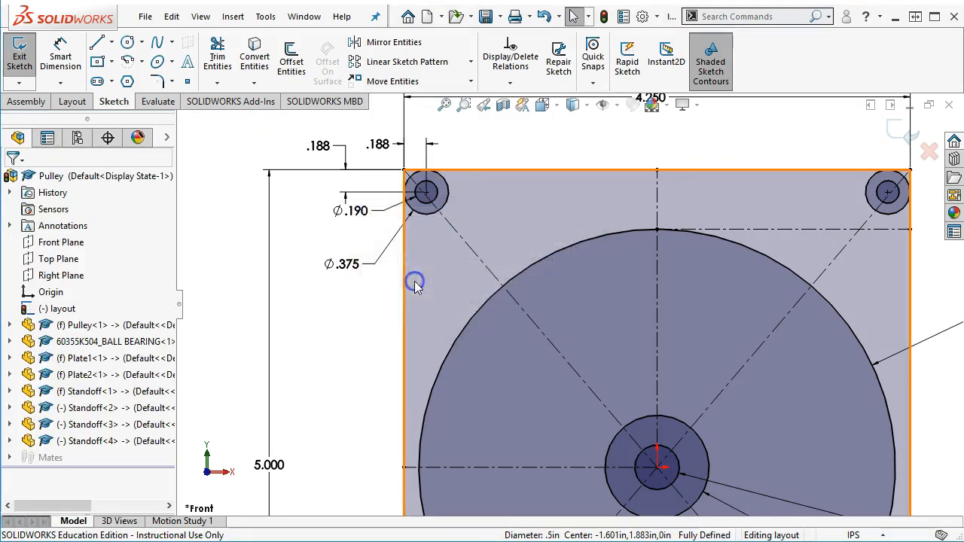
- Sketch a straight slot along the diagonal centerline, between the upper-left corner hole and the pulley circle, with an end radius of about 0.18 in
left_click(97, 82)
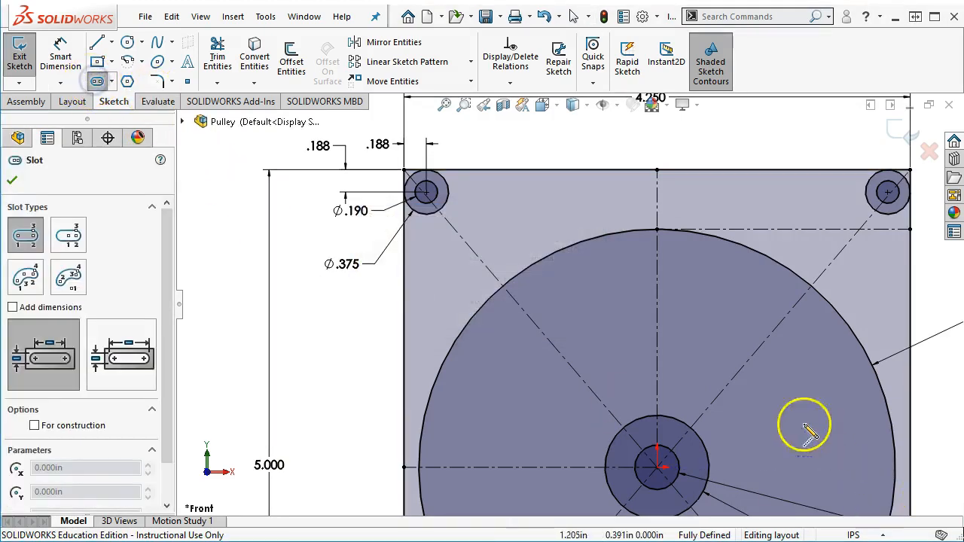
left_click(454, 235)
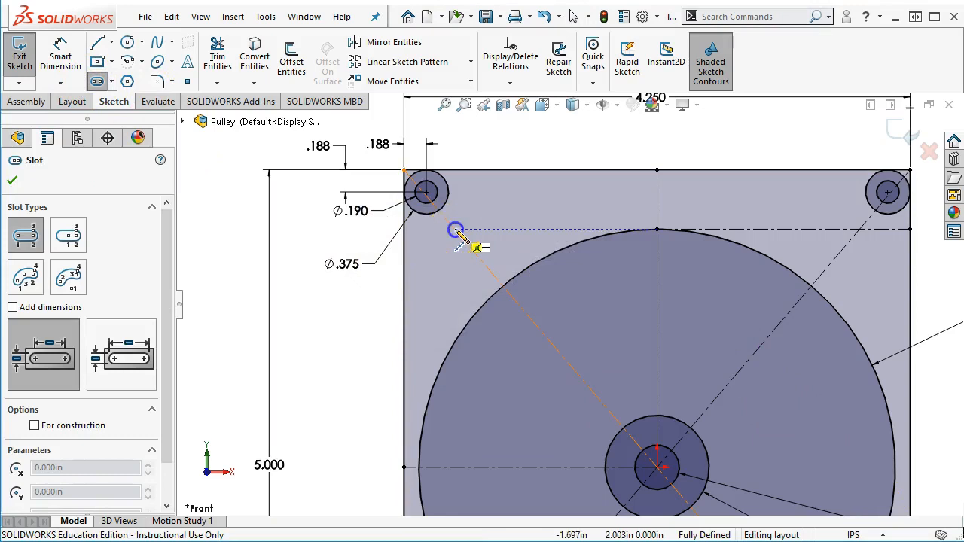
left_click(481, 258)
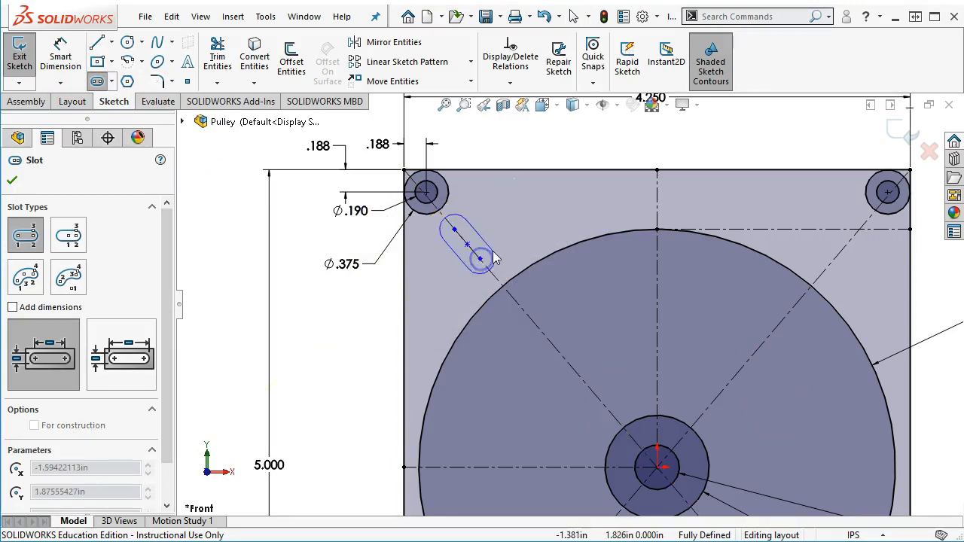
left_click(497, 247)
right_click(535, 135)
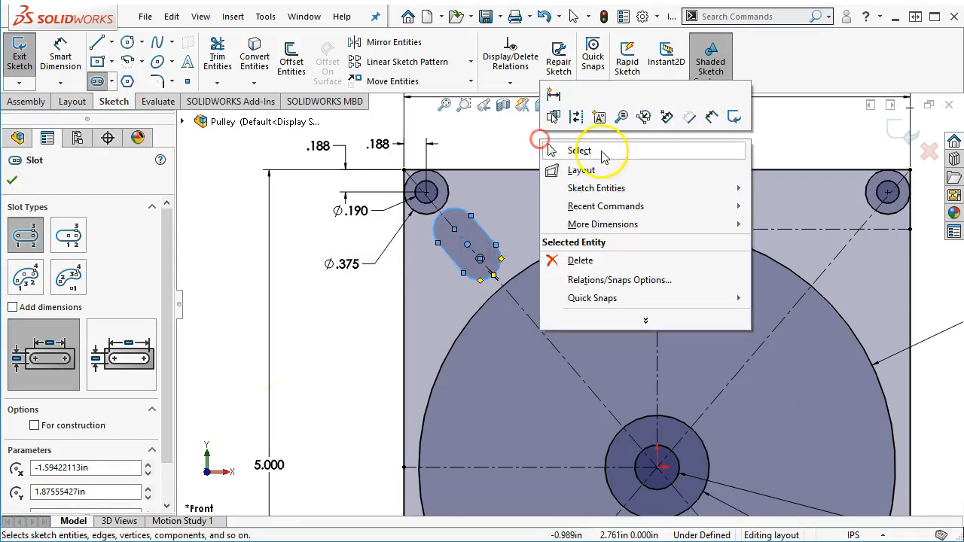
left_click(602, 152)
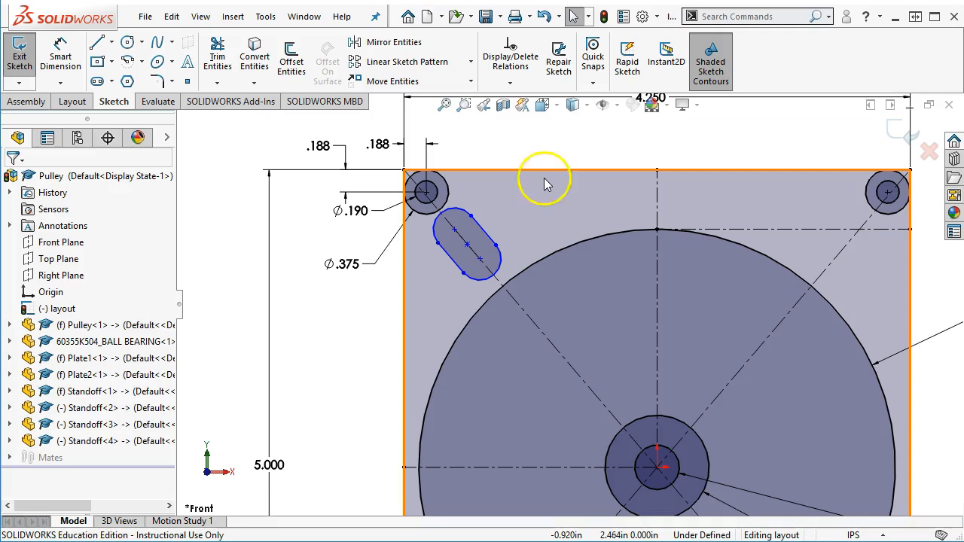
- Dimension the slot's upper end arc with a radius of 0.25 in
right_click(568, 139)
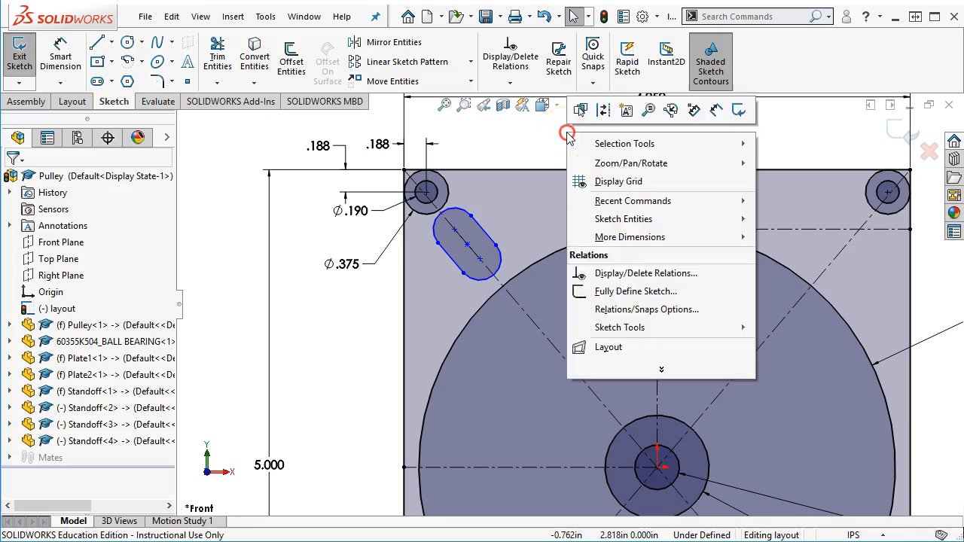
left_click(720, 110)
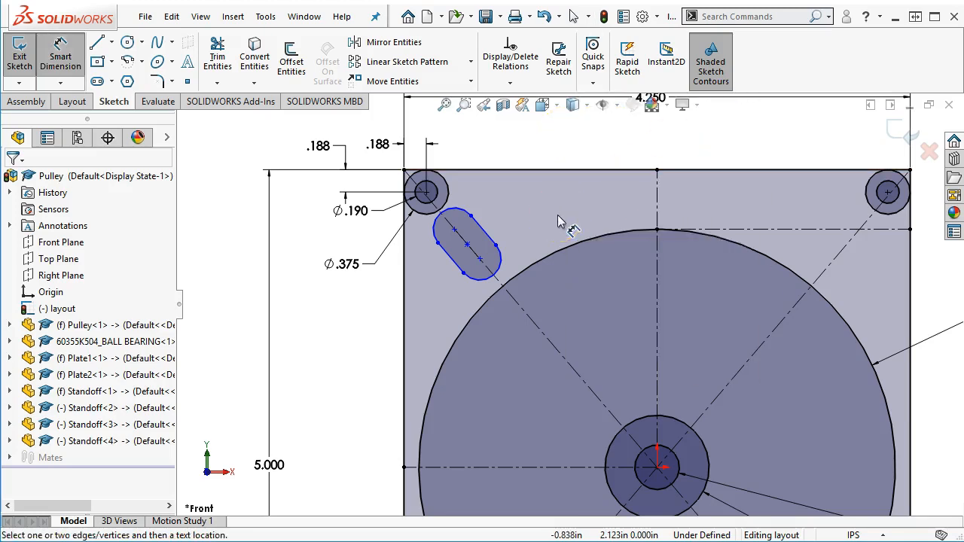
left_click(440, 238)
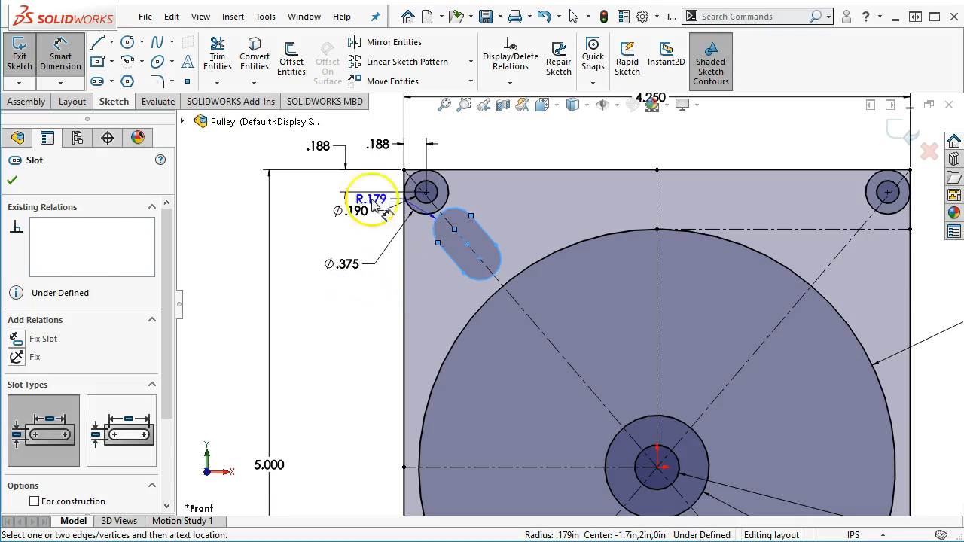
left_click(492, 137)
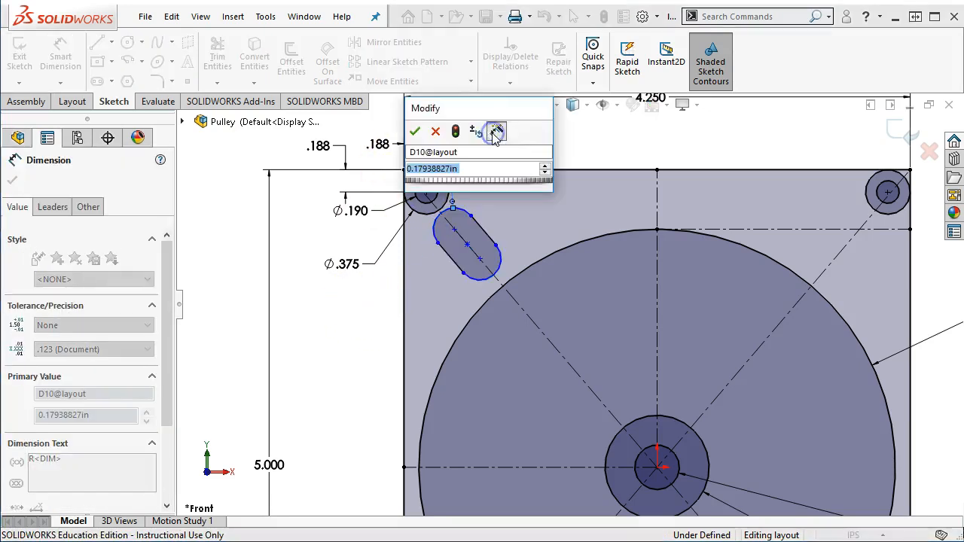
type(".25")
key("Return")
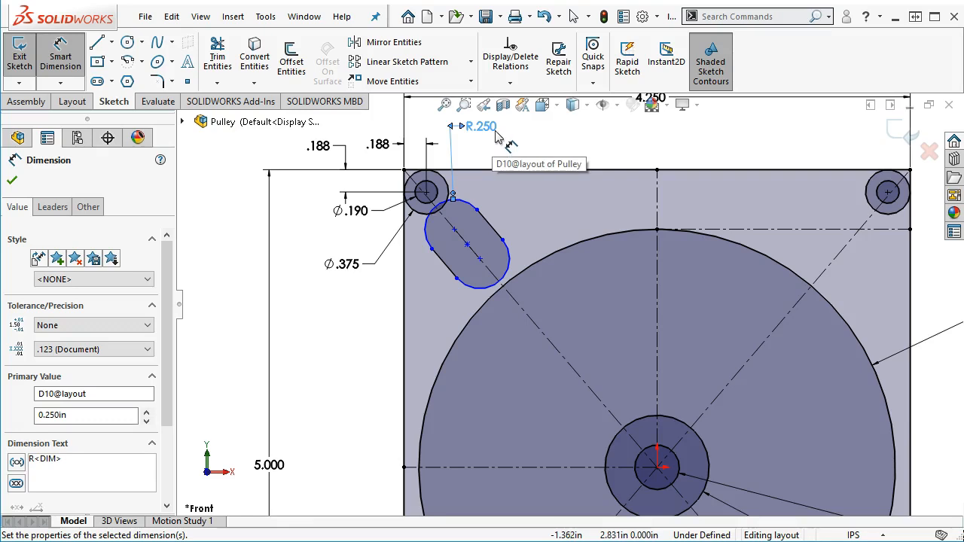
- Set the slot's end radius to 0.19 in
double_click(480, 127)
type(".19")
key("Return")
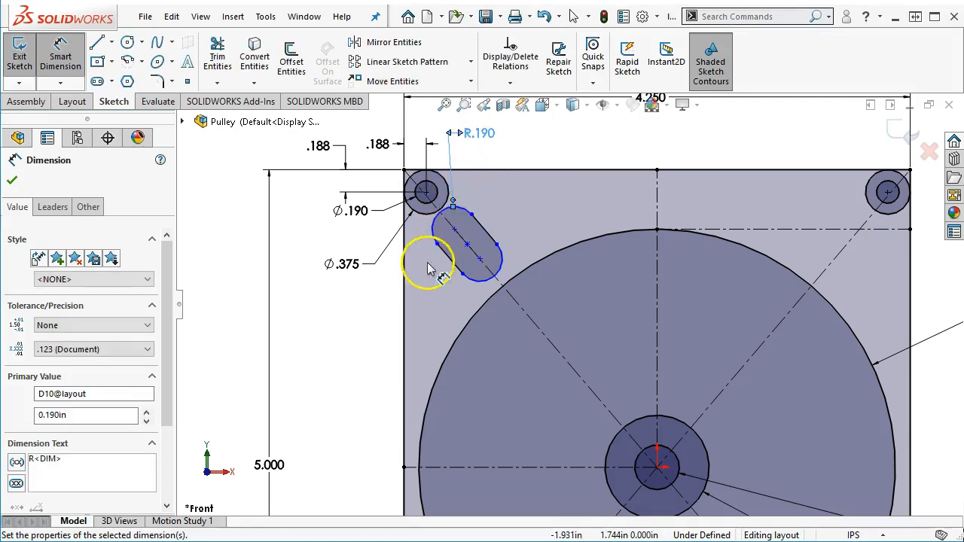
- Dimension the horizontal distance from the plate's left edge to the slot's upper arc centre as 0.3 in
left_click(434, 229)
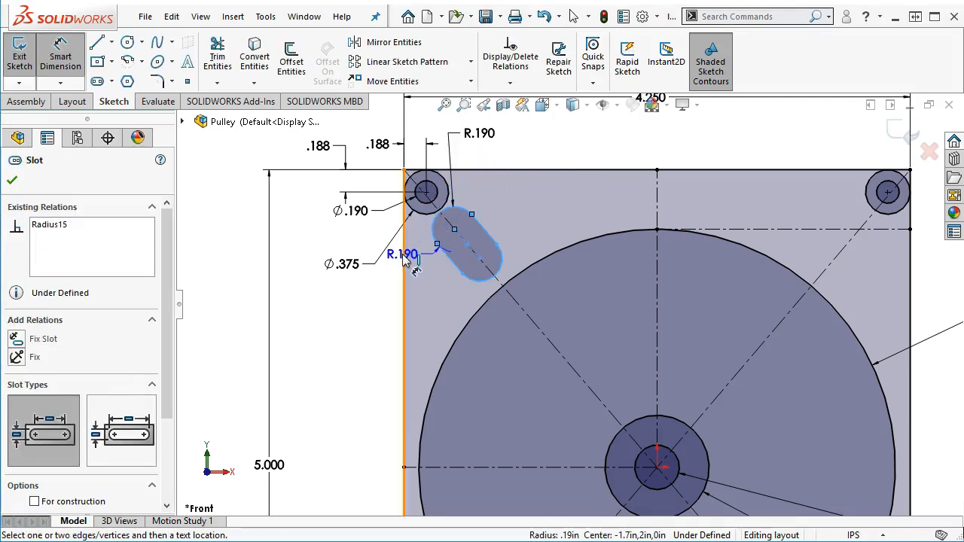
left_click(482, 270)
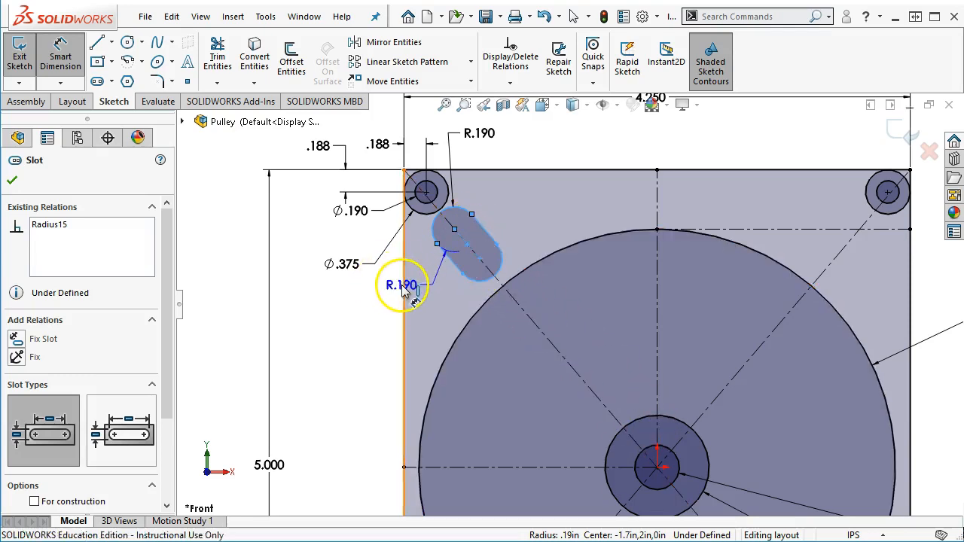
left_click(403, 284)
key("z")
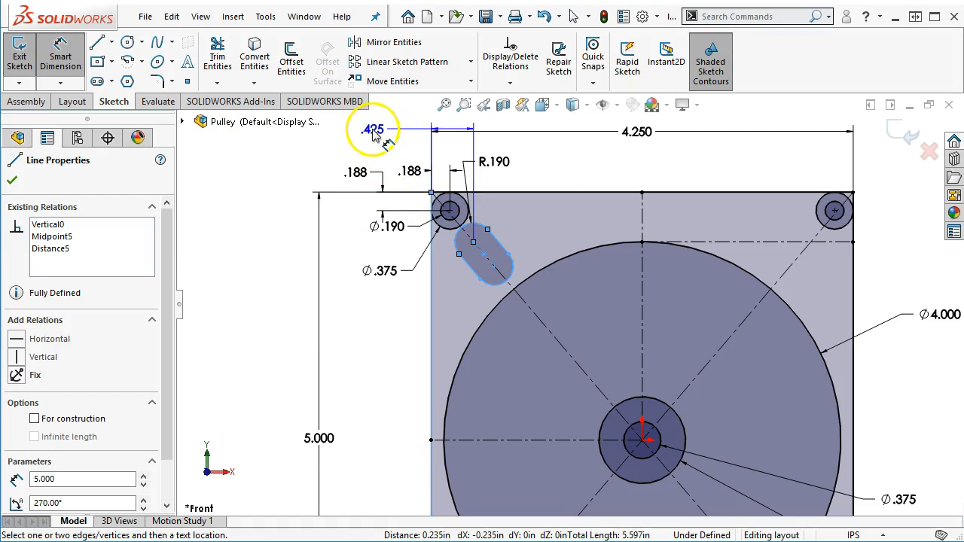
left_click(367, 140)
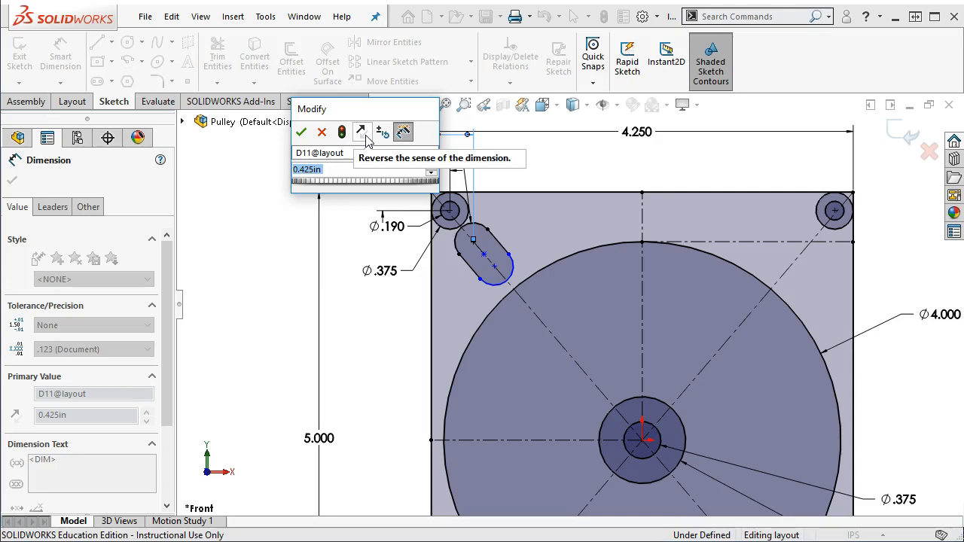
type(".3")
key("Return")
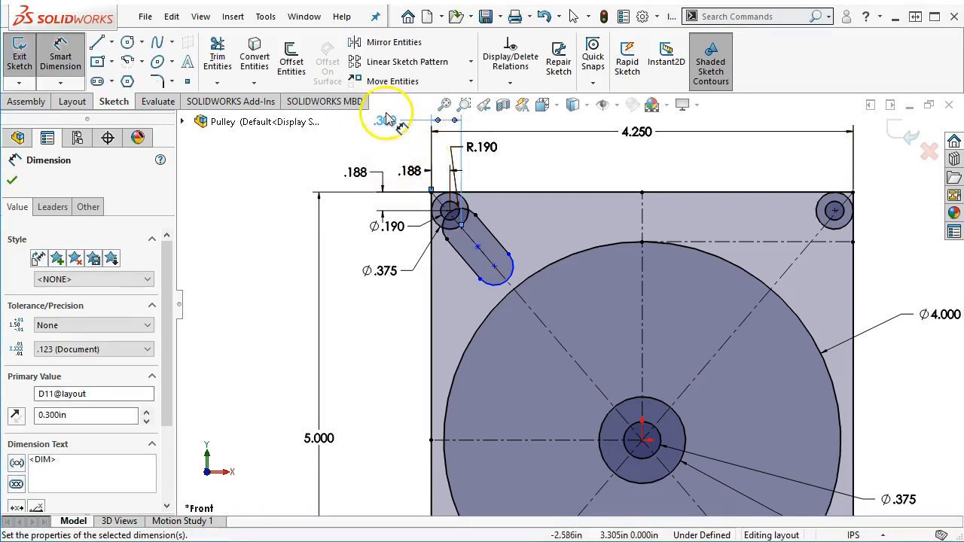
- Set the slot's horizontal distance from the plate's left edge to 0.43 in
left_click(386, 122)
type(".")
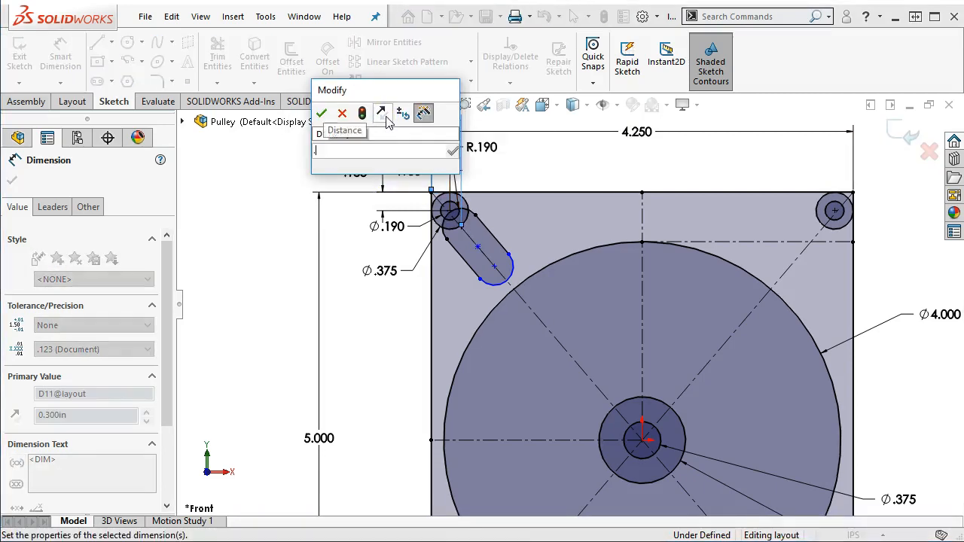
type("43")
key("Return")
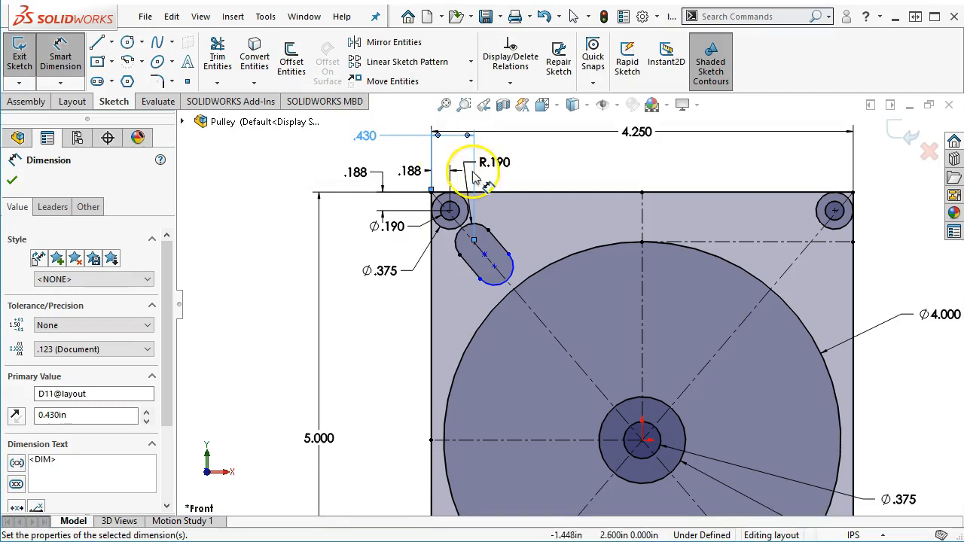
- Dimension the slot's straight side with a length of 0.31 in
scroll(478, 235, "down", 3)
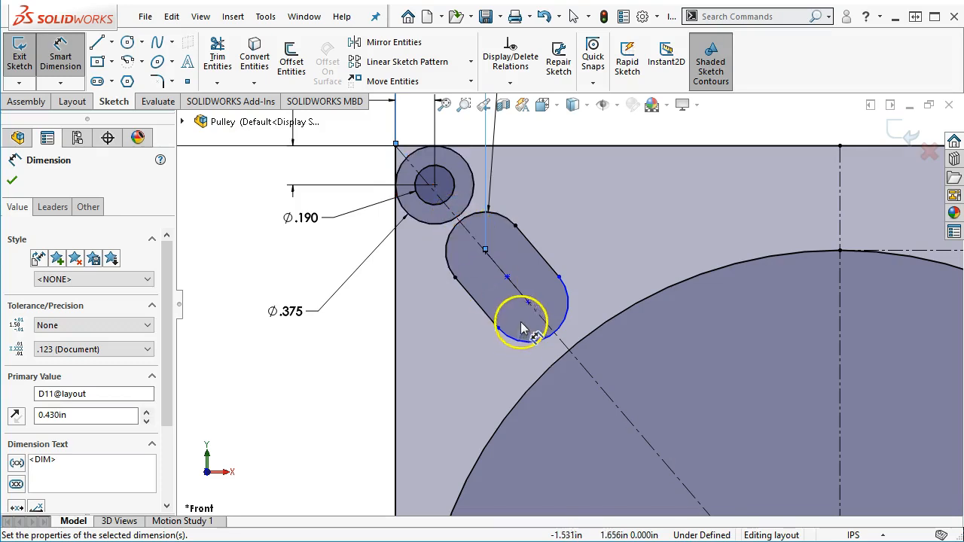
left_click(549, 276)
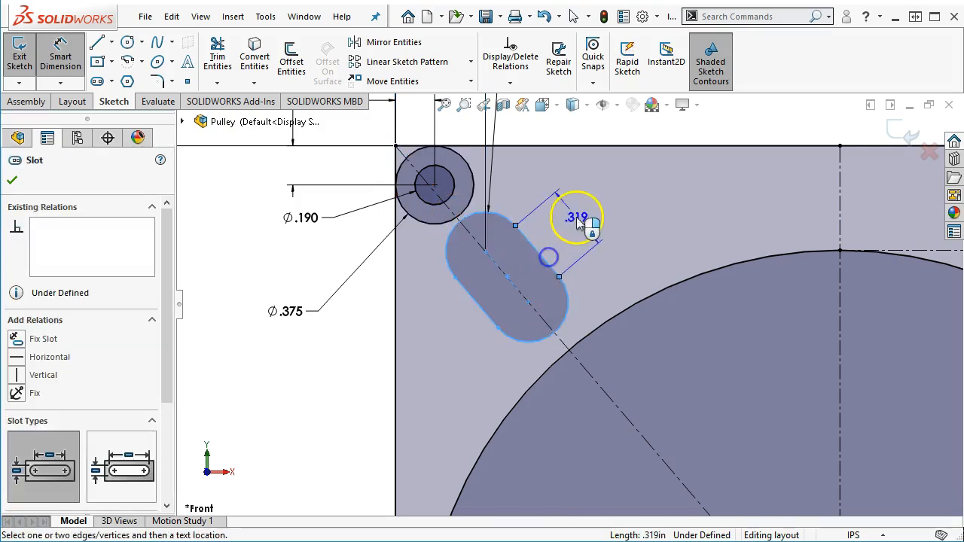
left_click(642, 200)
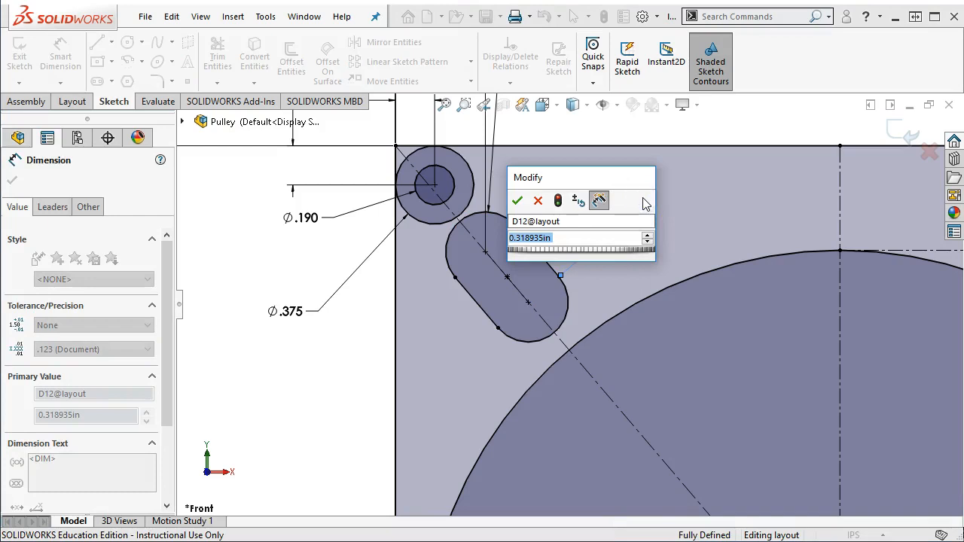
type(".31")
key("Return")
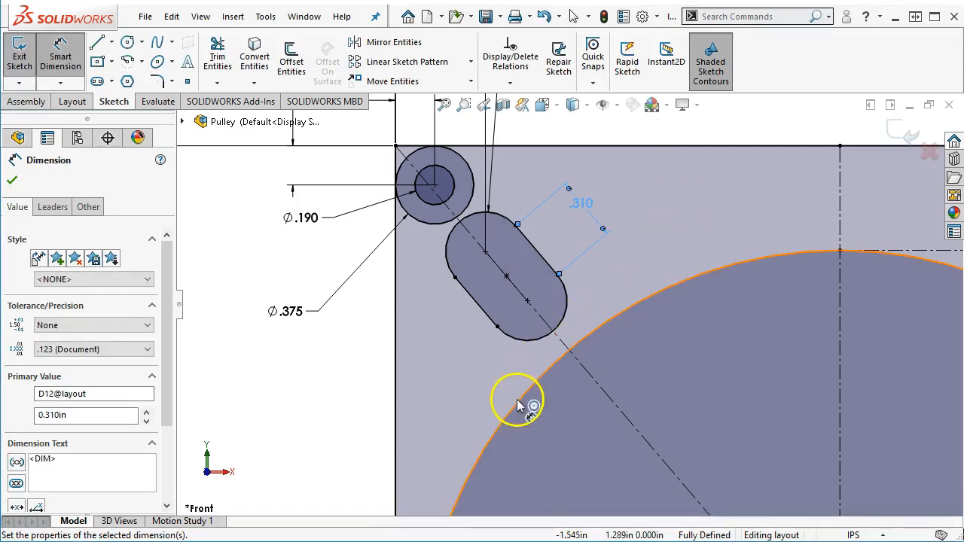
scroll(516, 400, "up", 4)
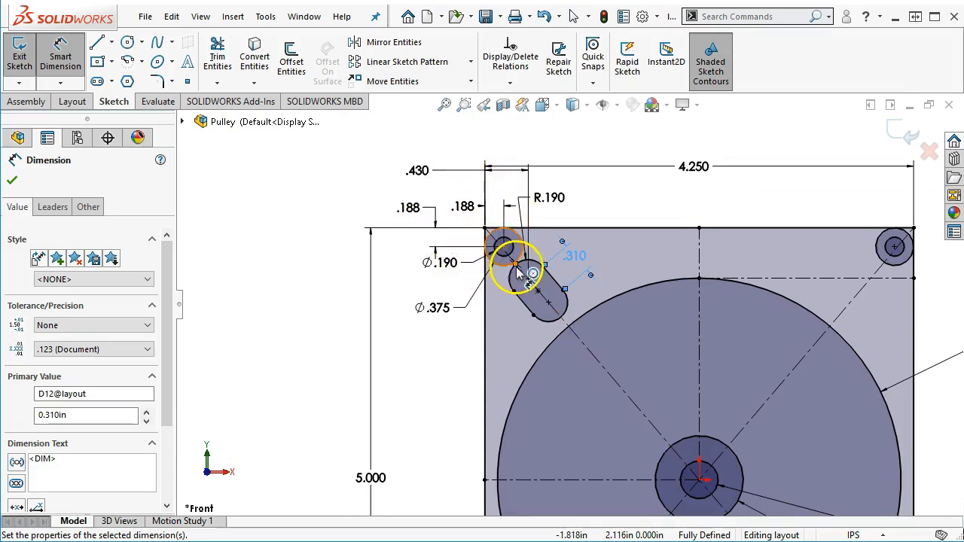
- Mirror the dimensioned slot about the plate's vertical centerline in the layout sketch
right_click(323, 220)
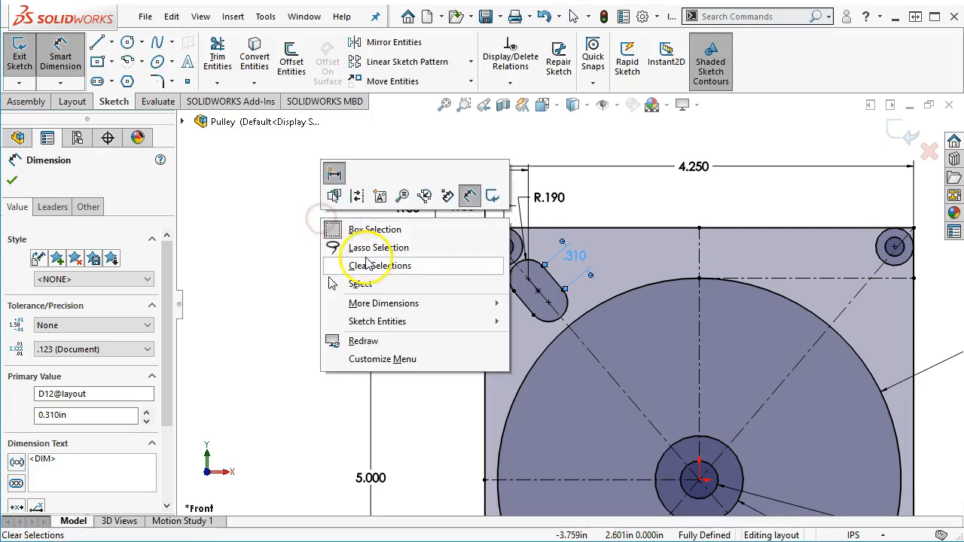
left_click(369, 285)
scroll(703, 366, "up", 3)
scroll(656, 354, "down", 2)
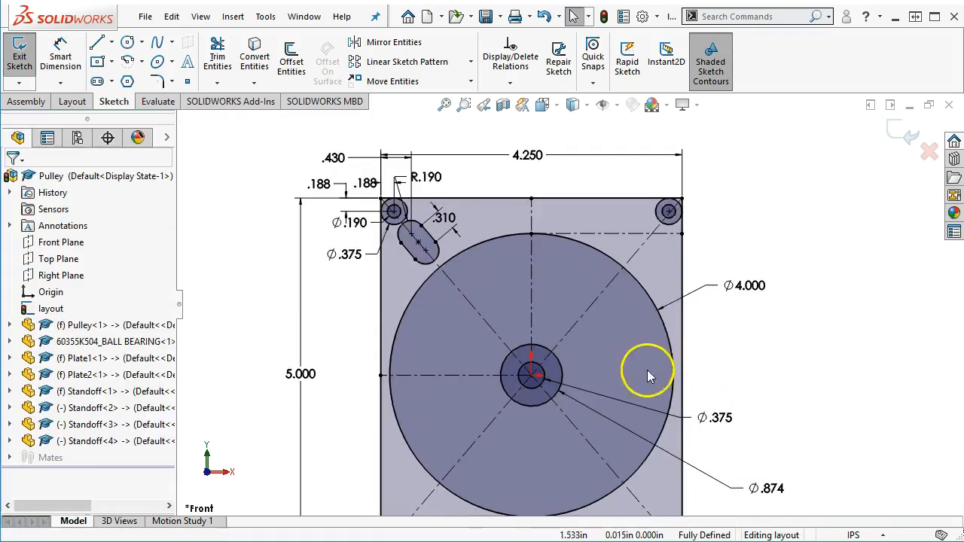
scroll(550, 383, "down", 1)
scroll(550, 384, "up", 1)
scroll(550, 383, "down", 1)
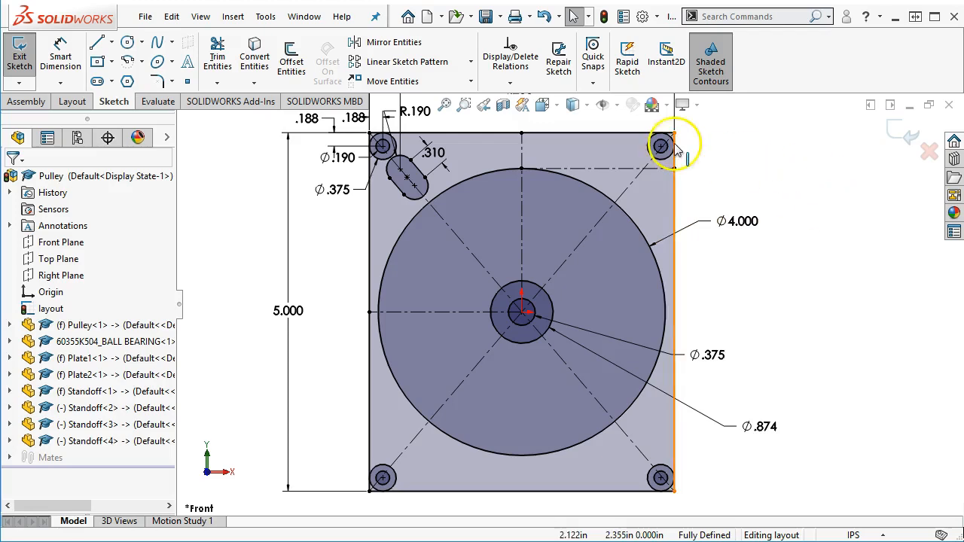
left_click(401, 194)
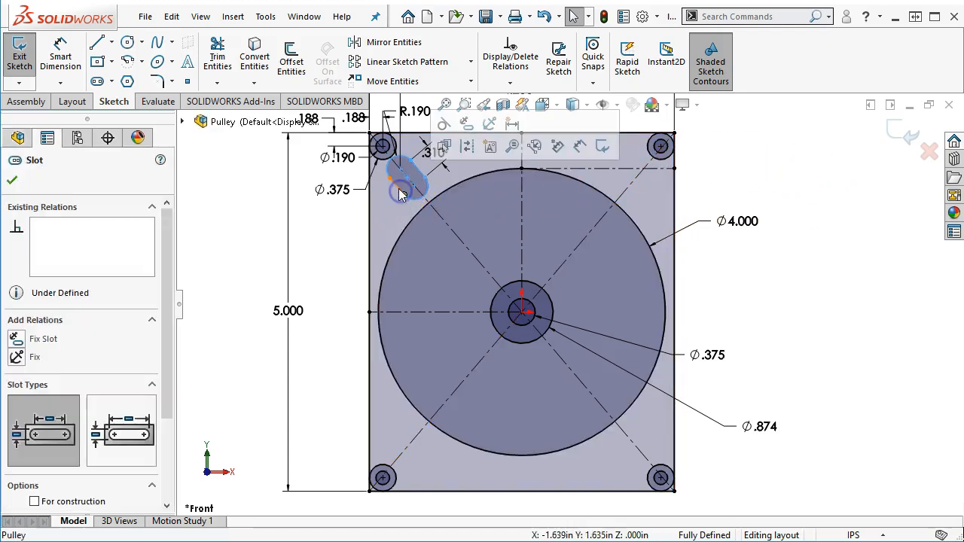
left_click(490, 219)
left_click(525, 203)
left_click(246, 67)
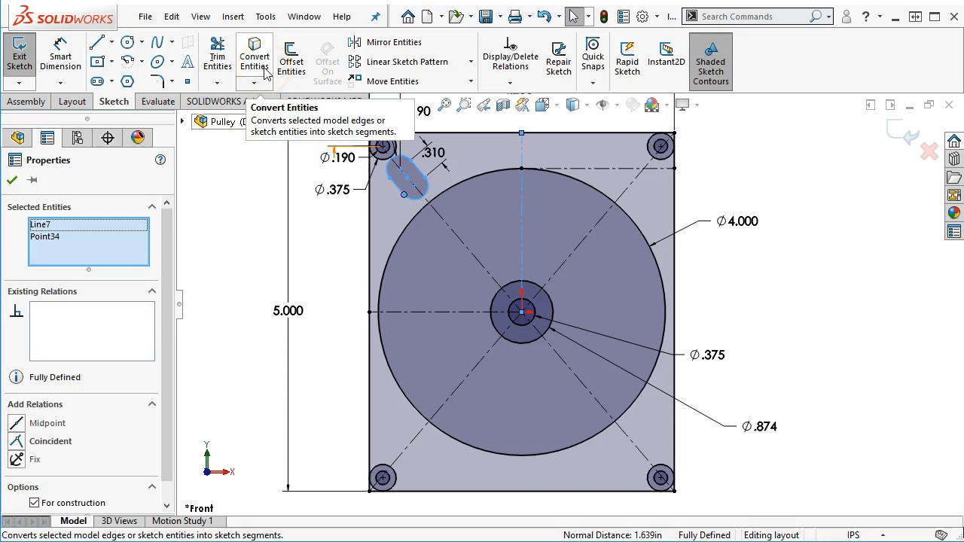
left_click(383, 44)
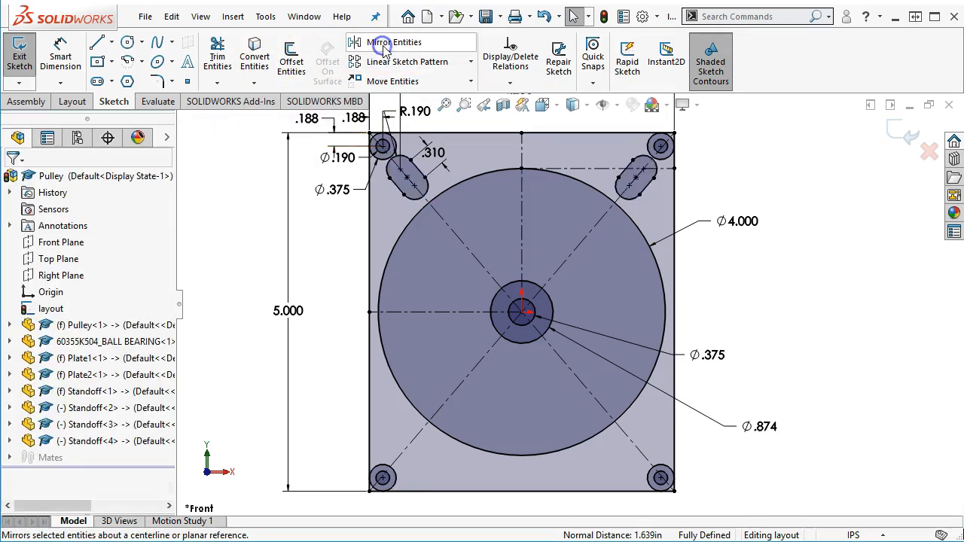
- Mirror both upper slots about the horizontal centerline and exit the layout sketch
left_click(401, 192)
left_click(648, 194, "ctrl")
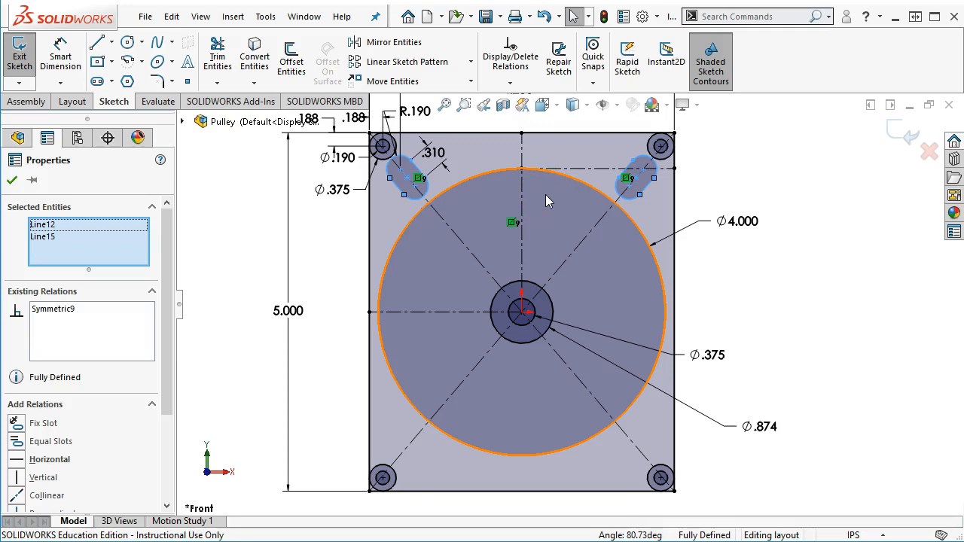
left_click(404, 312, "ctrl")
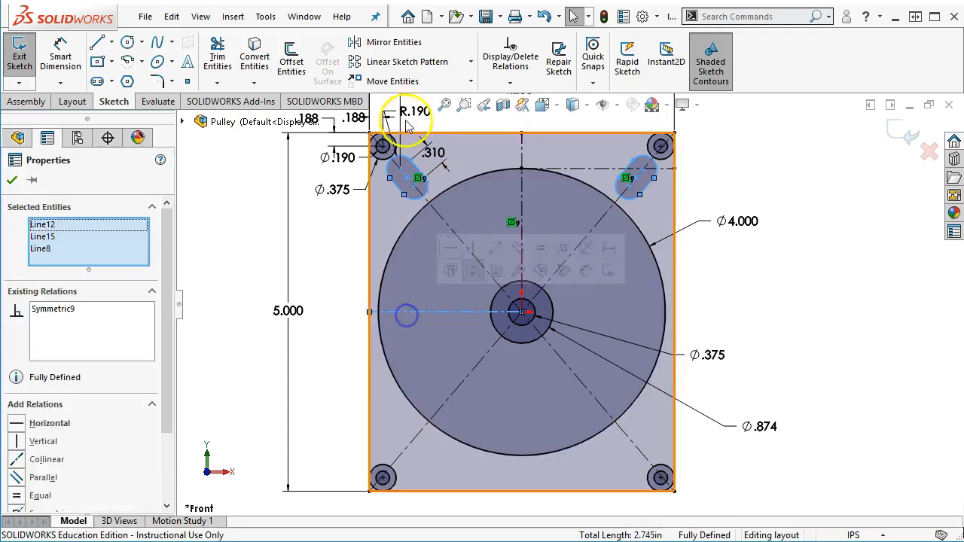
left_click(388, 43)
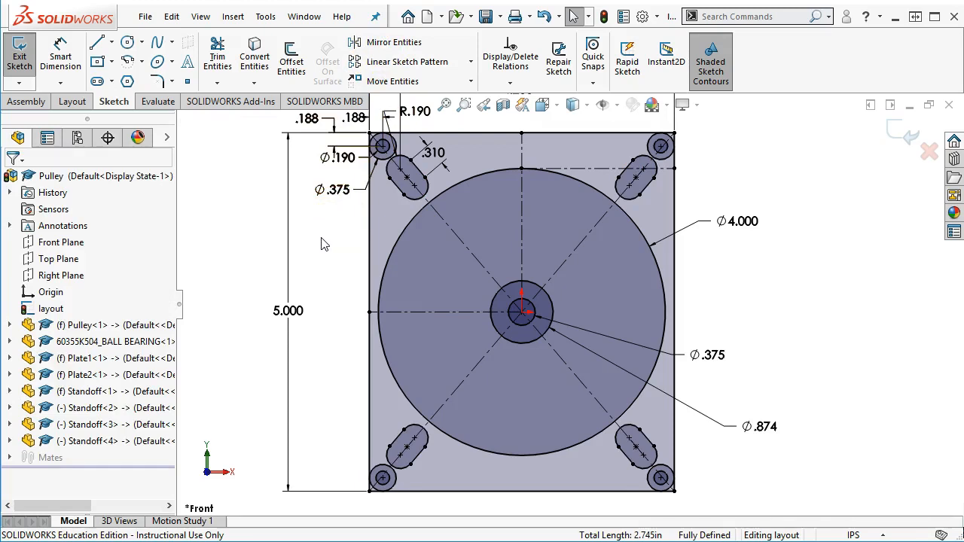
left_click(908, 132)
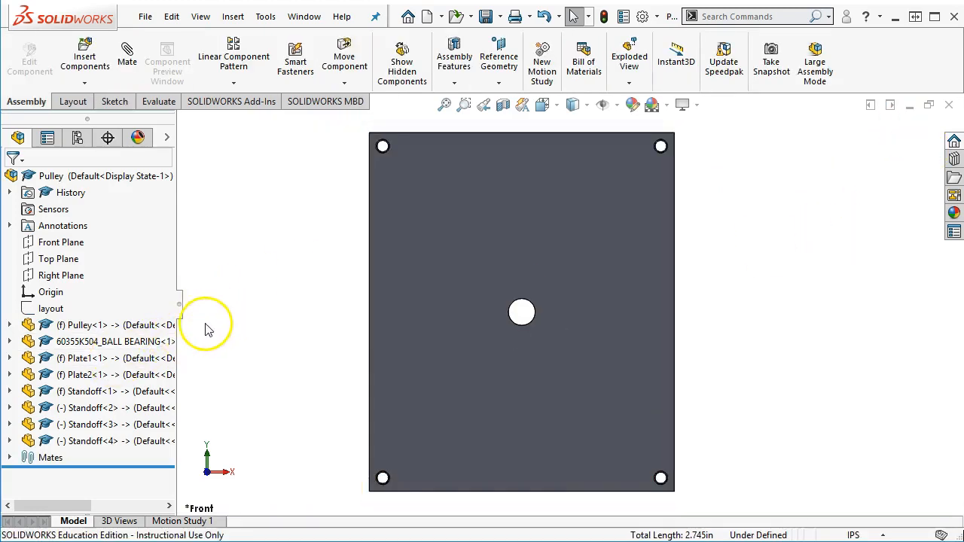
- Start editing the Plate1 part within the assembly and expand its feature list
right_click(106, 360)
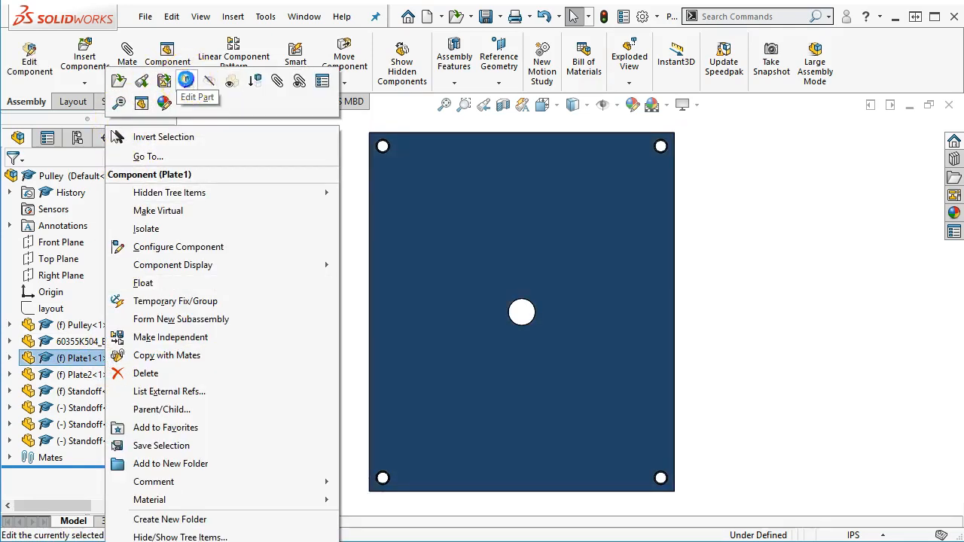
left_click(186, 80)
left_click(9, 359)
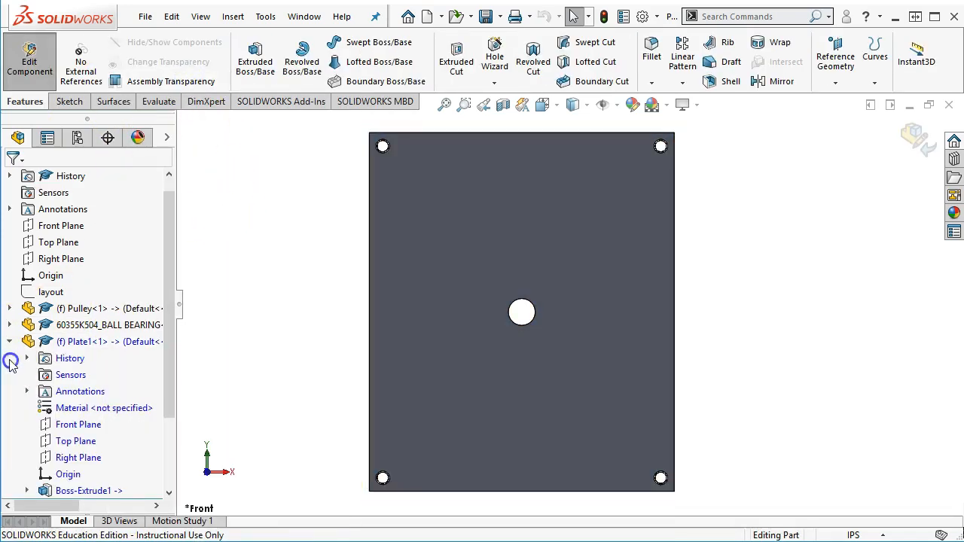
scroll(94, 396, "down", 2)
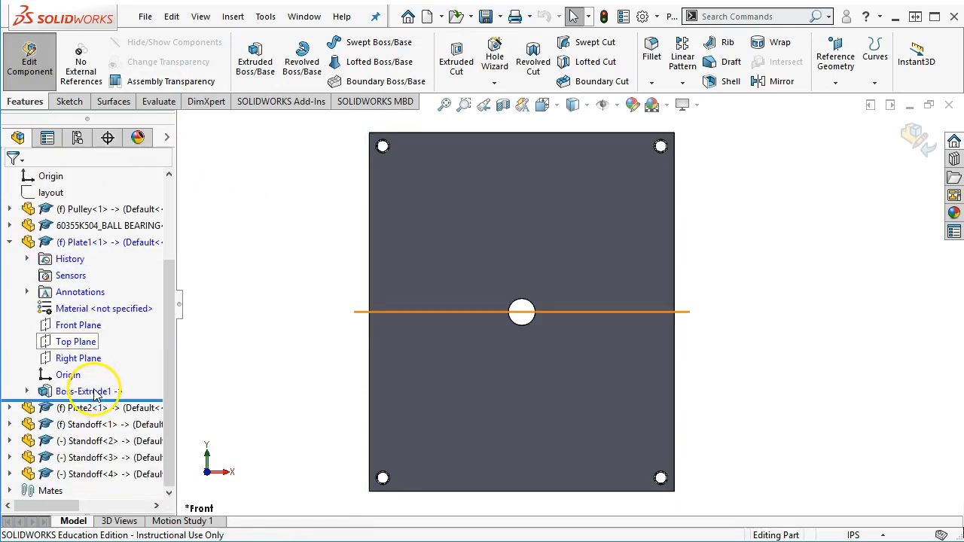
left_click(28, 391)
left_click(28, 392)
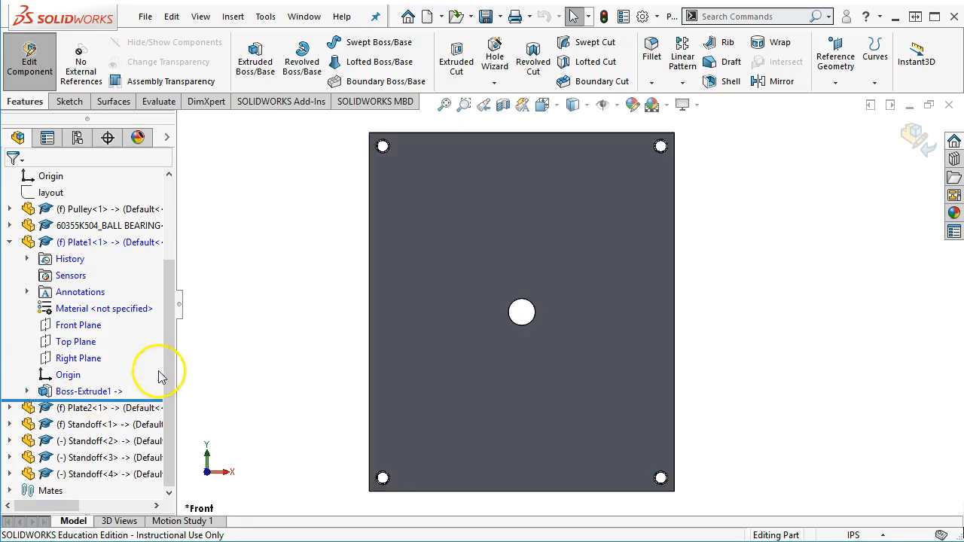
- Show the layout sketch and start a new sketch on Plate1's front face
right_click(57, 193)
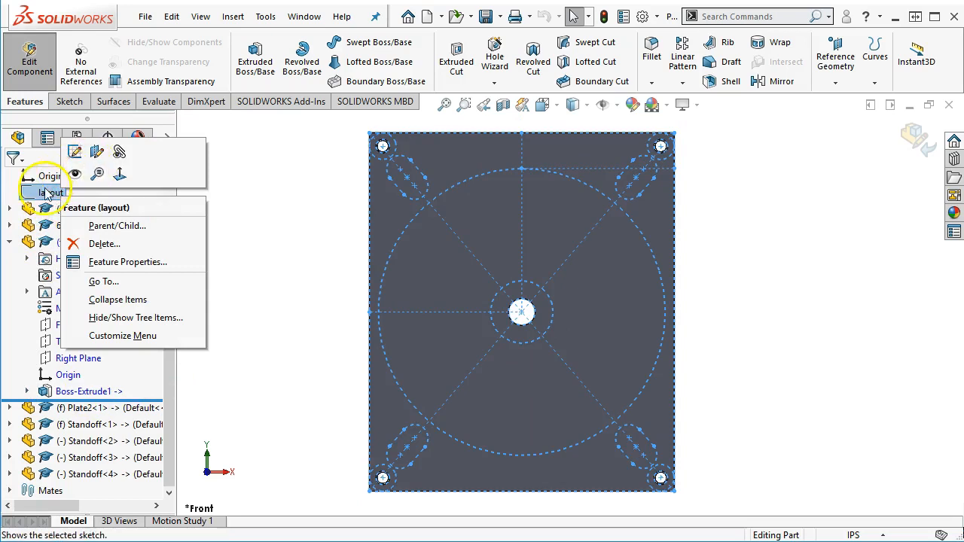
left_click(74, 179)
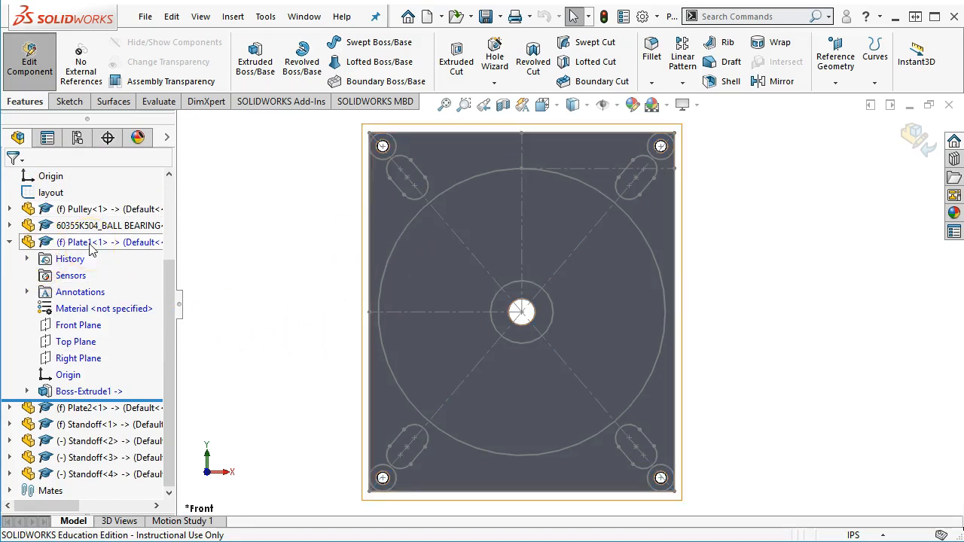
left_click(418, 255)
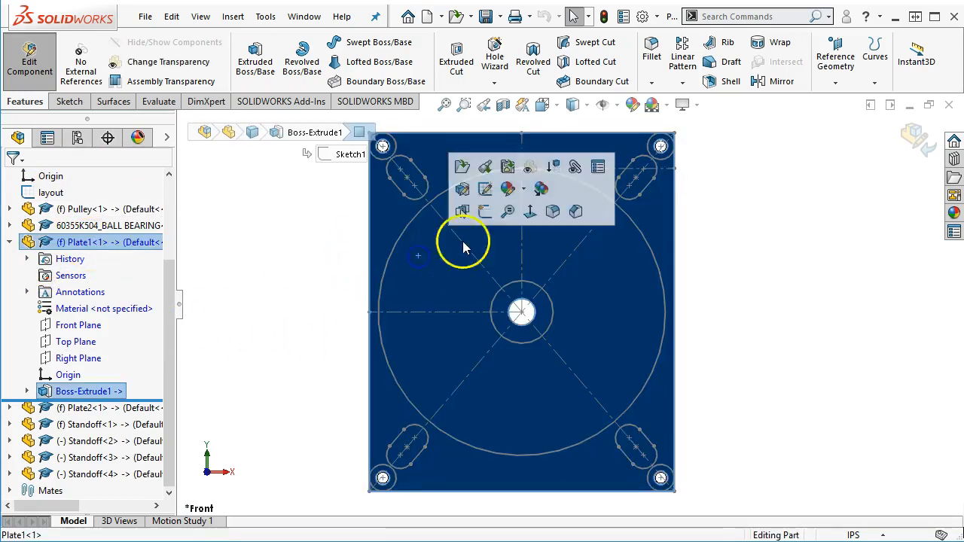
left_click(484, 214)
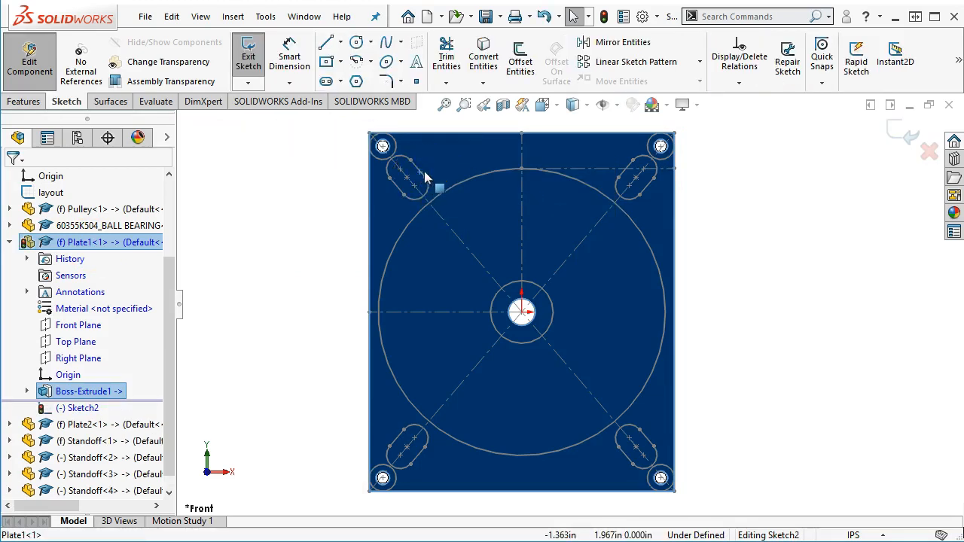
scroll(380, 147, "down", 3)
middle_click_drag(381, 150, 408, 208)
left_click(473, 226)
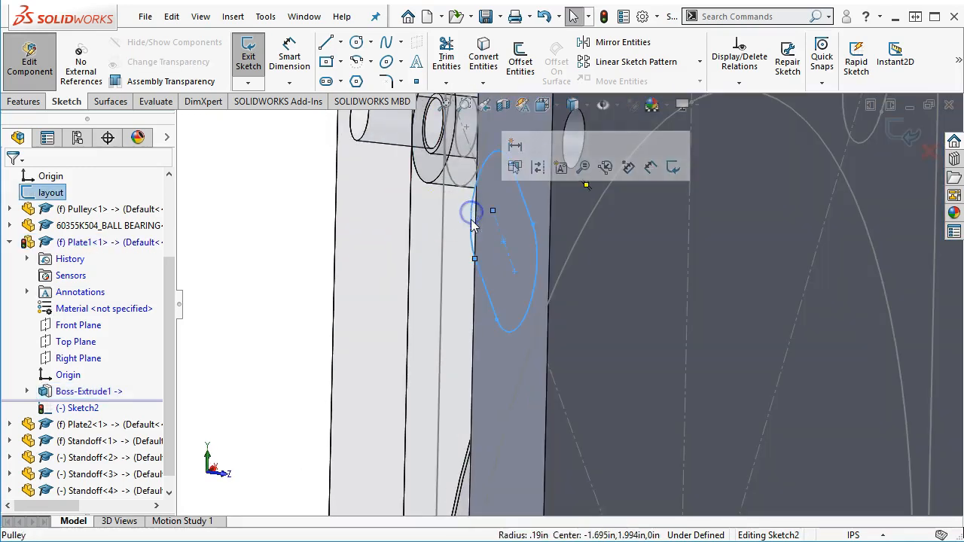
key("ctrl+8")
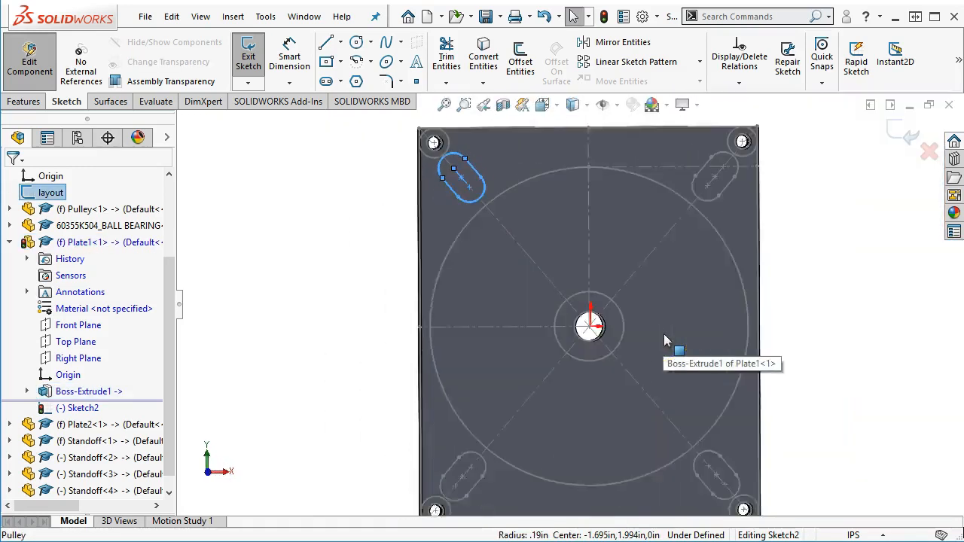
middle_click_drag(338, 230, 505, 379)
scroll(537, 455, "down", 3)
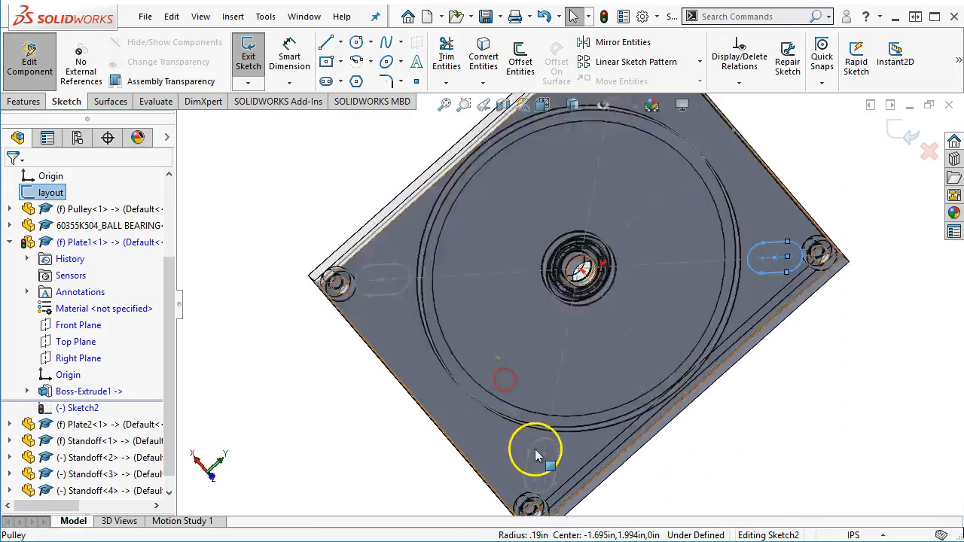
scroll(537, 456, "down", 2)
left_click(574, 454)
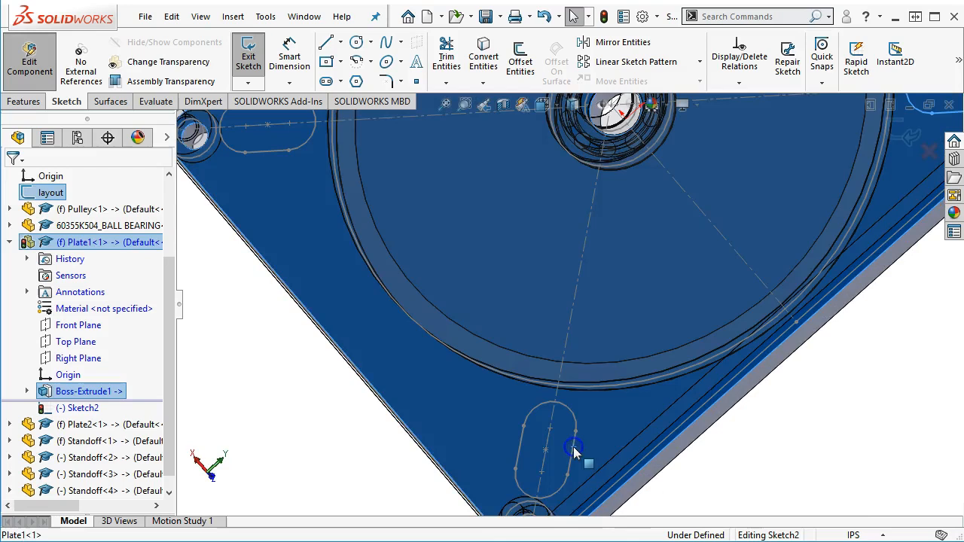
- Hide the Plate2 component in the assembly
scroll(576, 452, "up", 3)
middle_click_drag(656, 387, 650, 274)
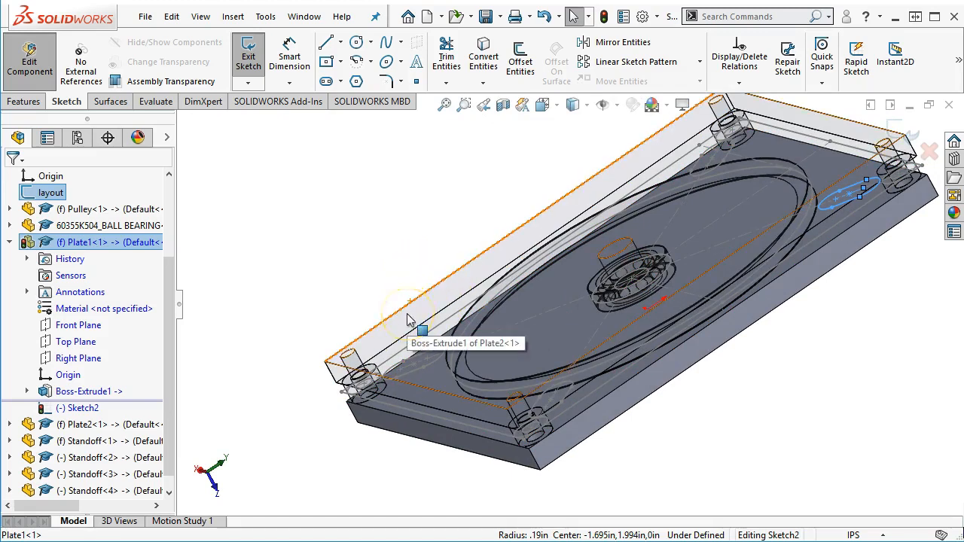
key("Tab")
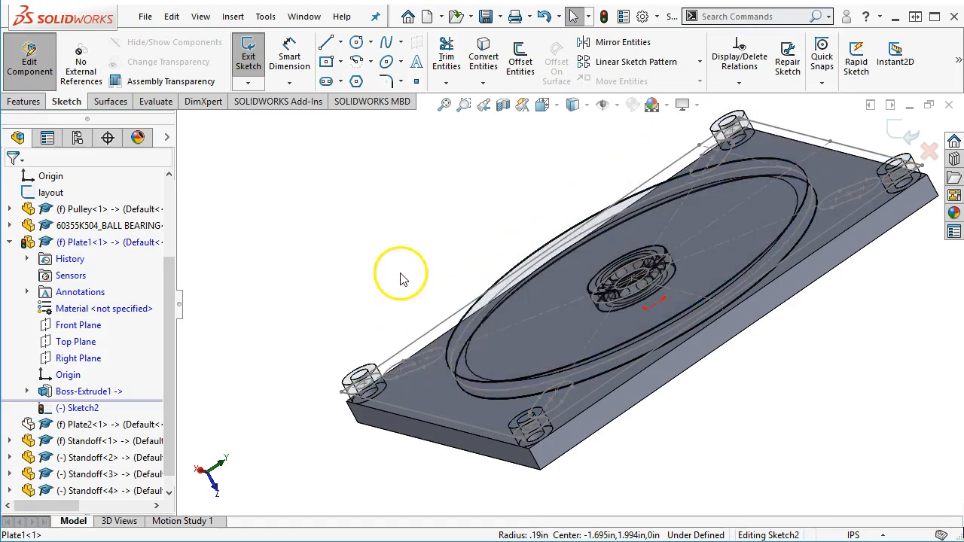
middle_click_drag(404, 283, 417, 281)
scroll(413, 367, "down", 3)
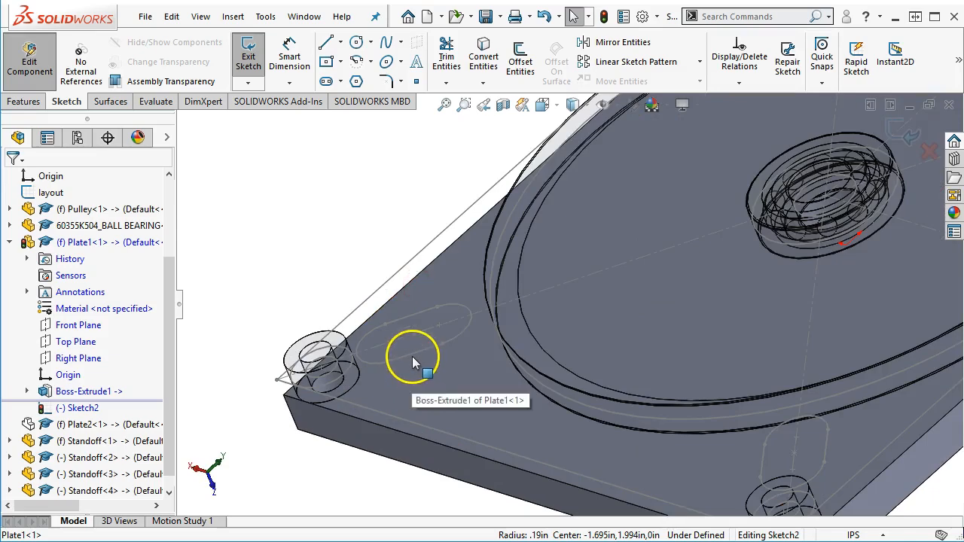
left_click(413, 358)
left_click(412, 360)
middle_click_drag(405, 240, 417, 144)
scroll(411, 239, "down", 1)
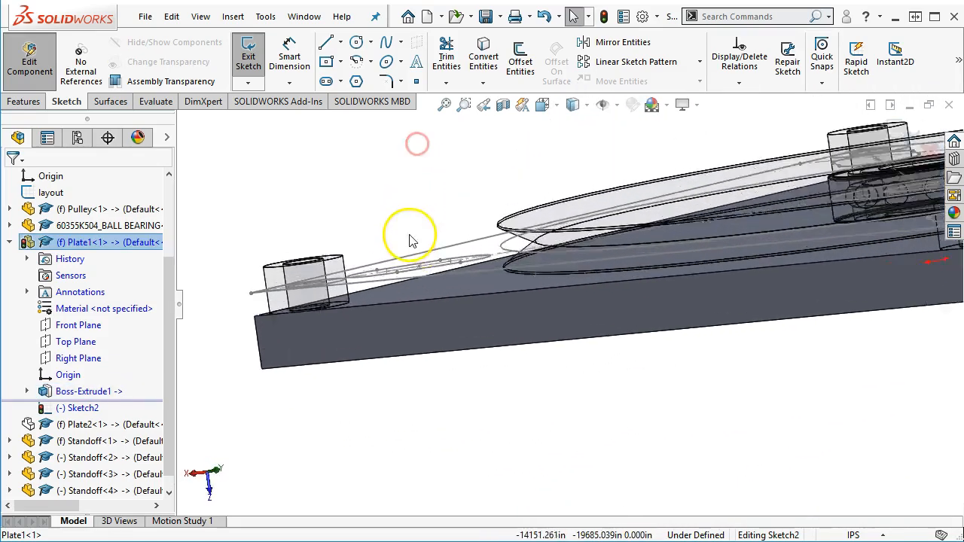
scroll(410, 240, "down", 2)
left_click(426, 319)
scroll(486, 269, "up", 5)
- Hide the Plate1 component so the layout sketch's slots can be selected
middle_click_drag(557, 252, 557, 293)
middle_click_drag(623, 325, 851, 208)
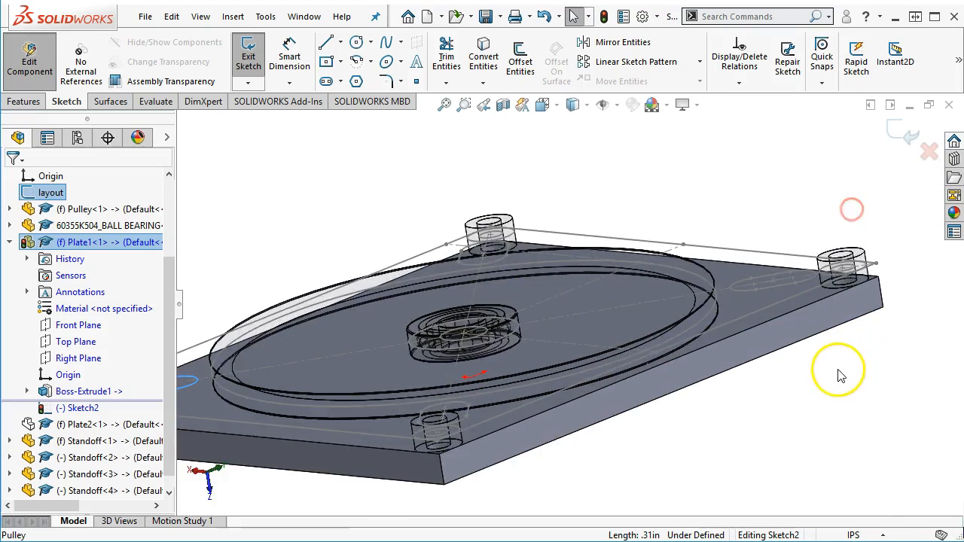
scroll(823, 365, "down", 2)
key("Tab")
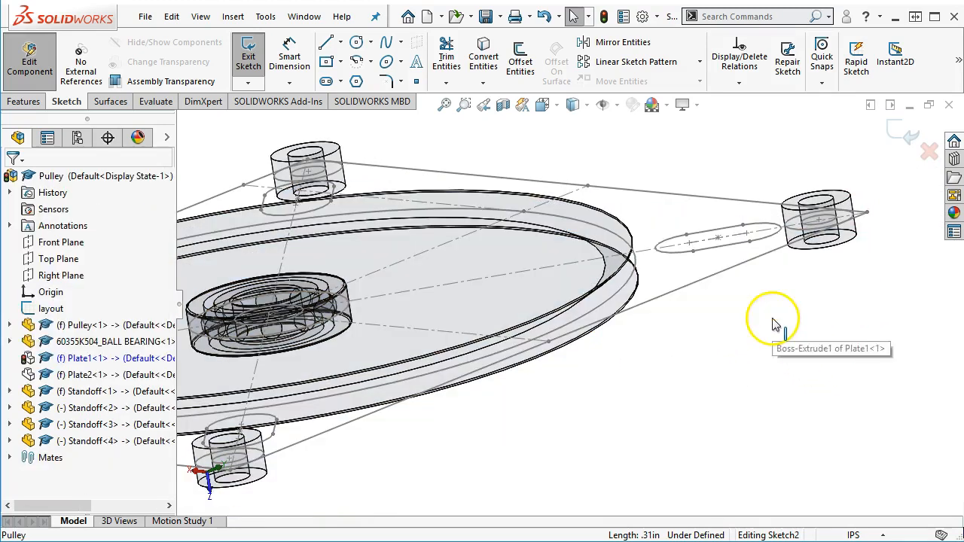
- Convert the layout sketch's four corner slots into entities of the new Plate1 sketch
left_click(715, 249)
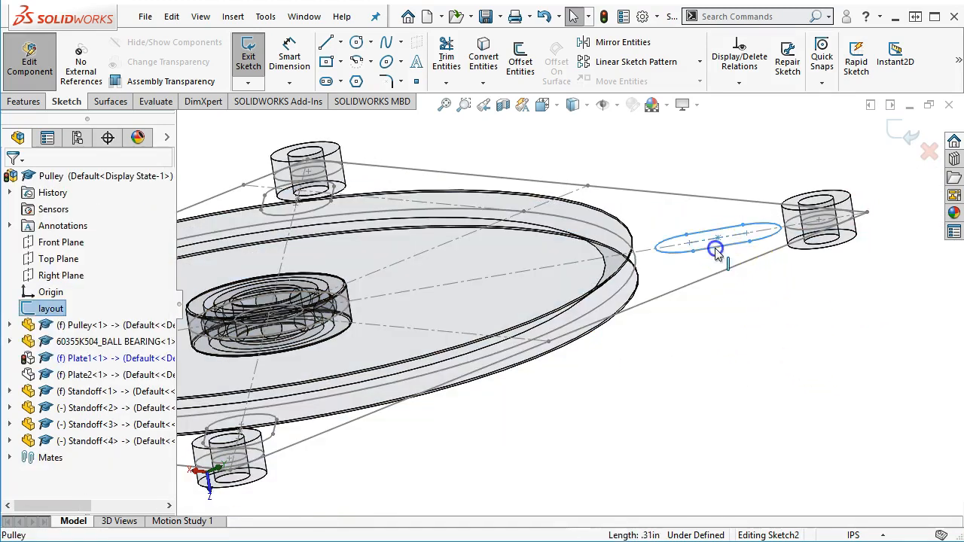
scroll(783, 301, "up", 5)
middle_click_drag(788, 321, 555, 376)
scroll(445, 398, "down", 5)
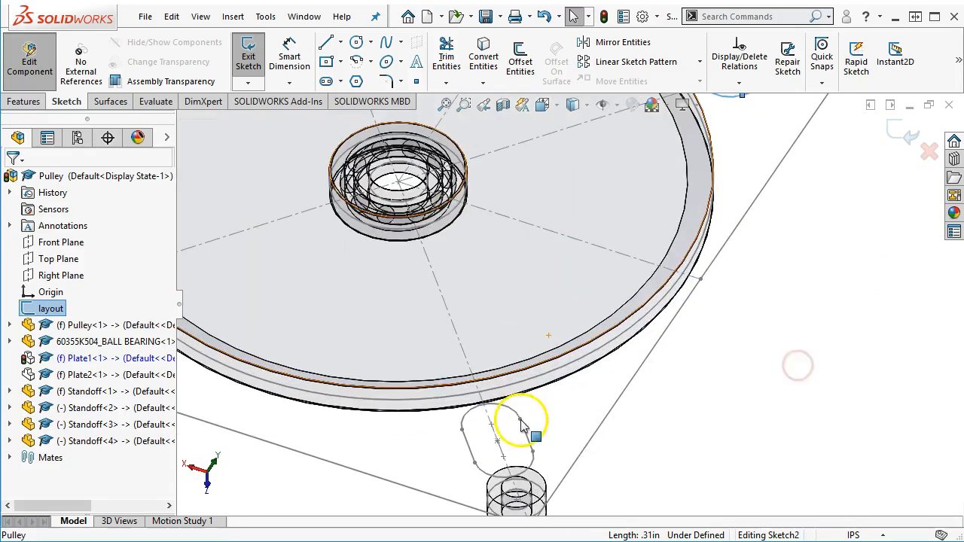
scroll(361, 332, "up", 3)
left_click(495, 281)
scroll(658, 210, "up", 5)
scroll(659, 217, "down", 5)
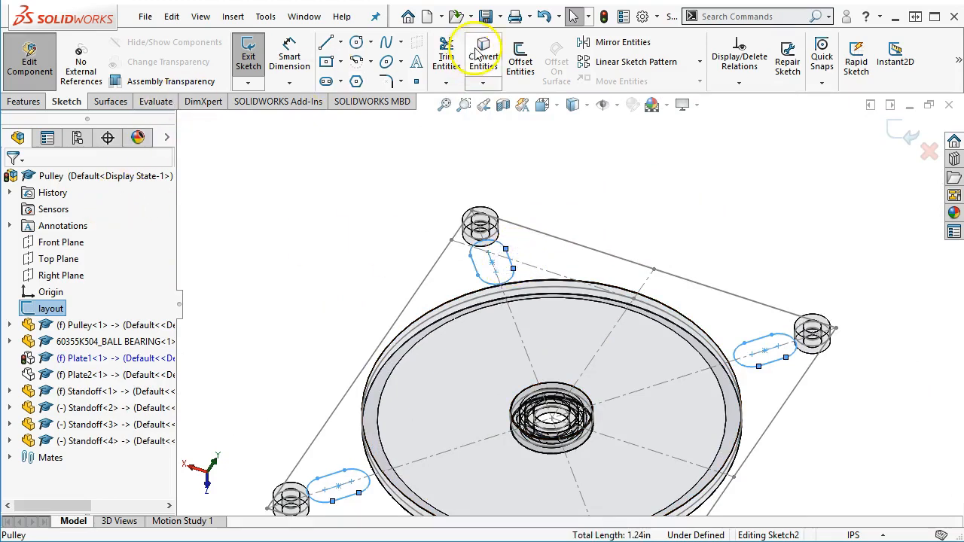
left_click(483, 46)
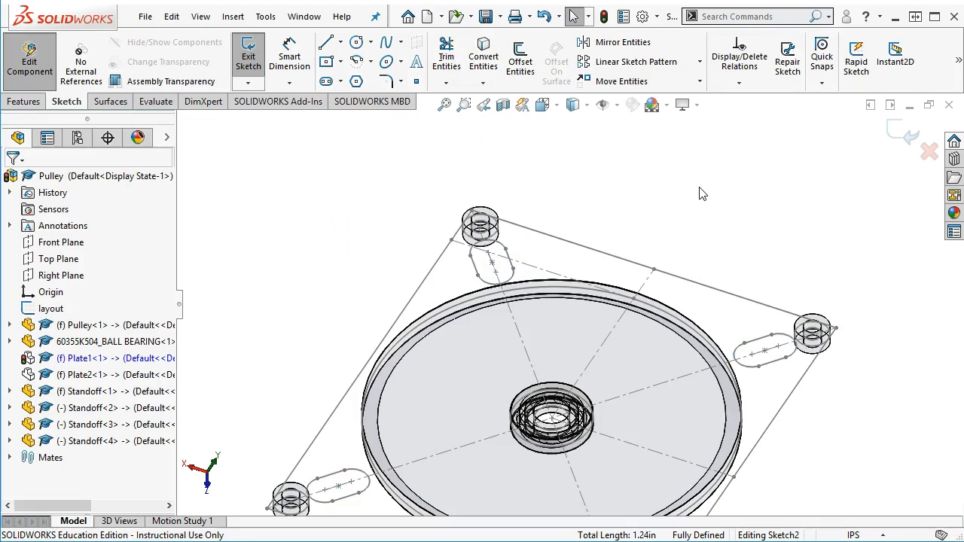
scroll(757, 197, "up", 5)
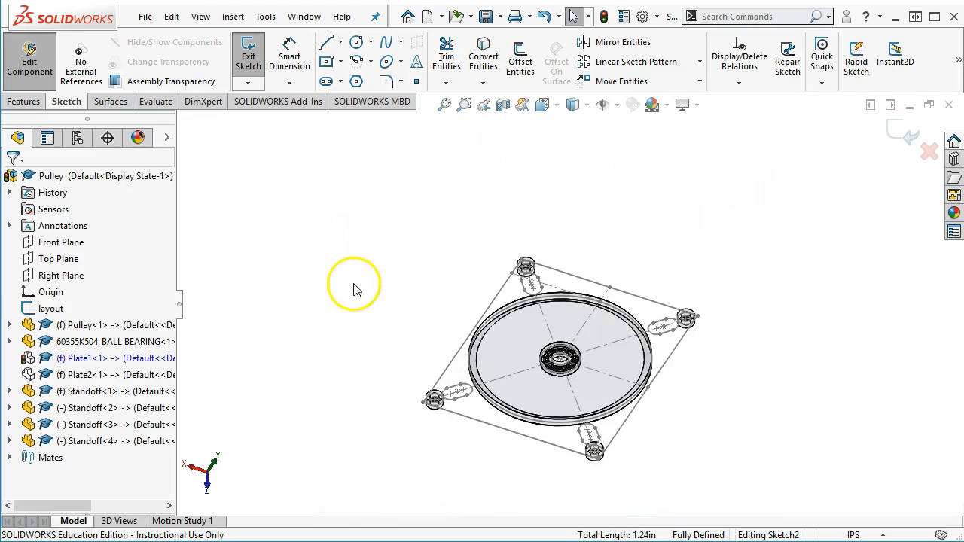
right_click(116, 358)
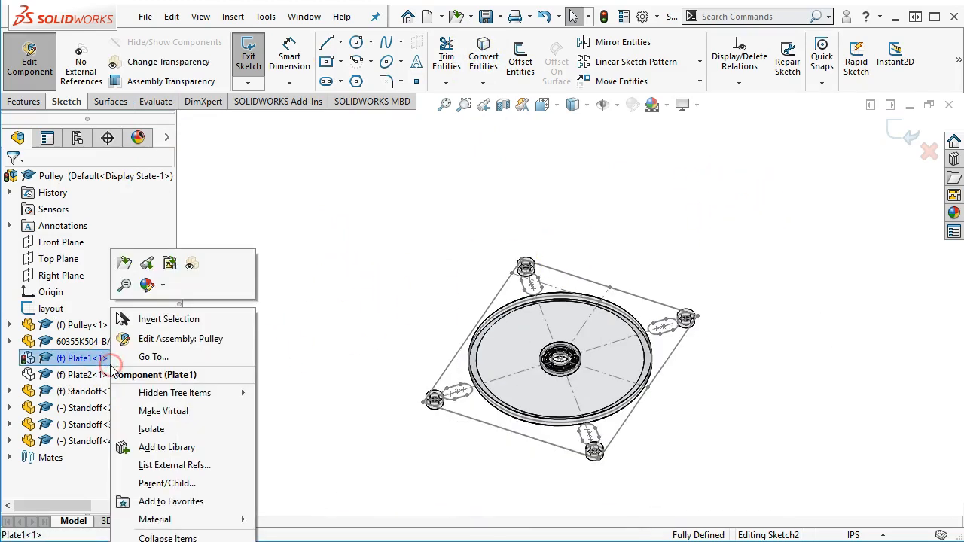
left_click(341, 298)
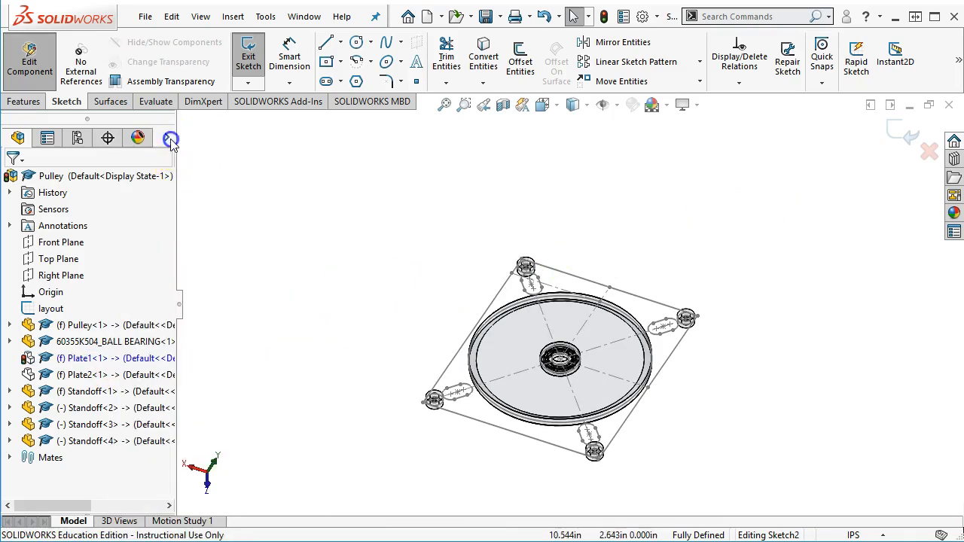
- Show the Plate1 component and examine the converted slot geometry at one of its corners
left_click(168, 138)
left_click(185, 358)
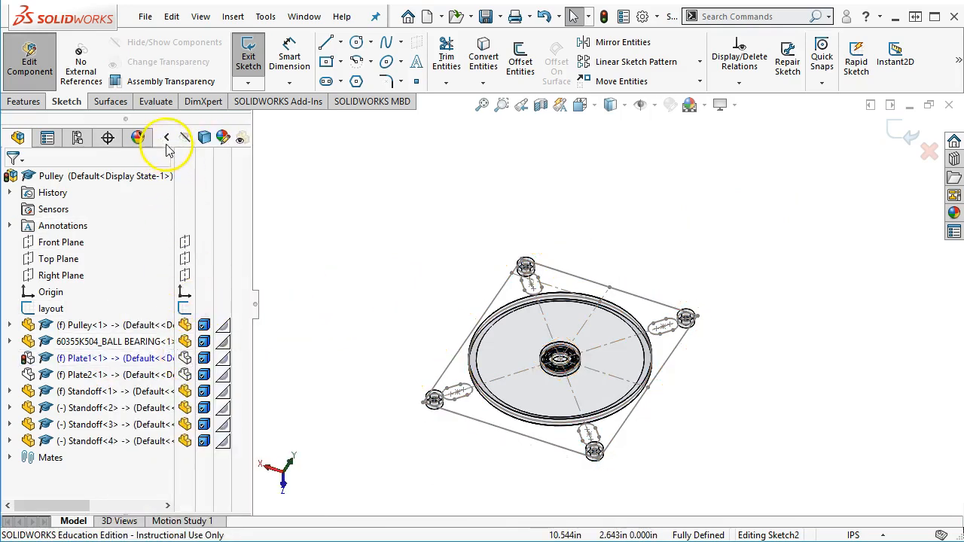
left_click(185, 359)
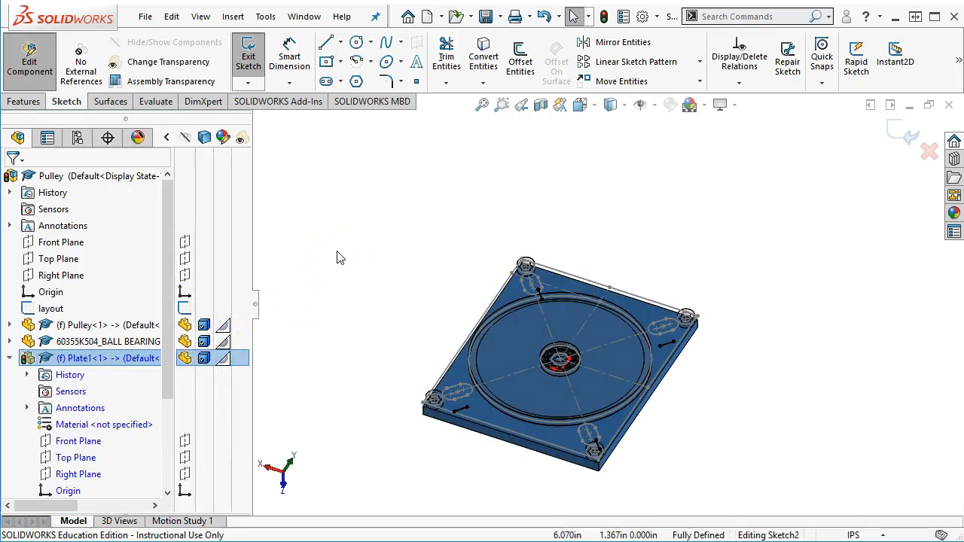
key("F8")
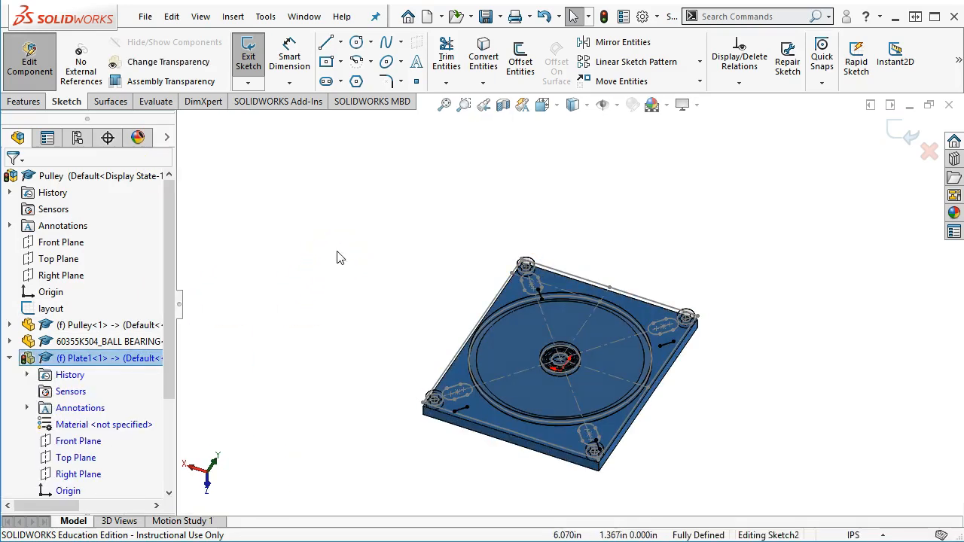
key("F8")
key("F8")
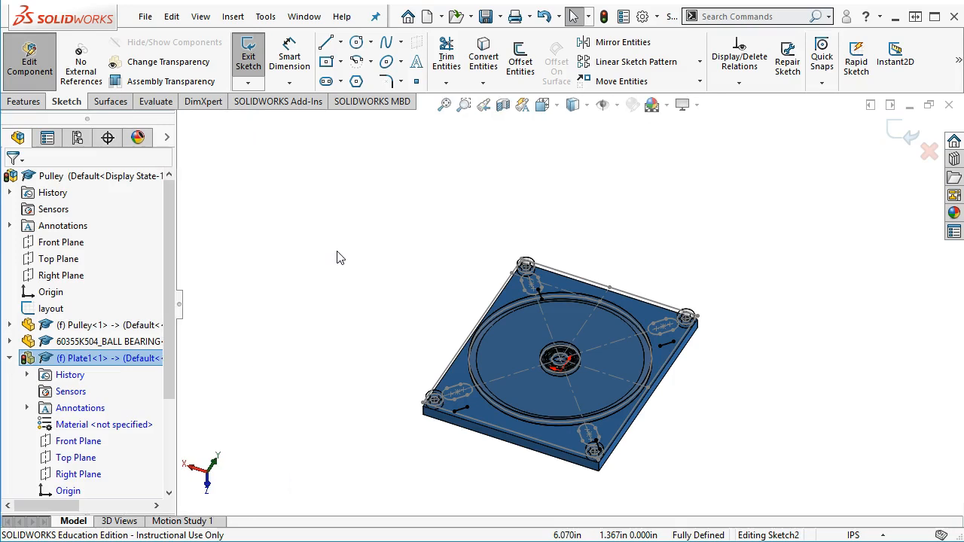
left_click(370, 308)
middle_click_drag(364, 246, 385, 317)
scroll(503, 412, "down", 5)
middle_click_drag(501, 322, 501, 261)
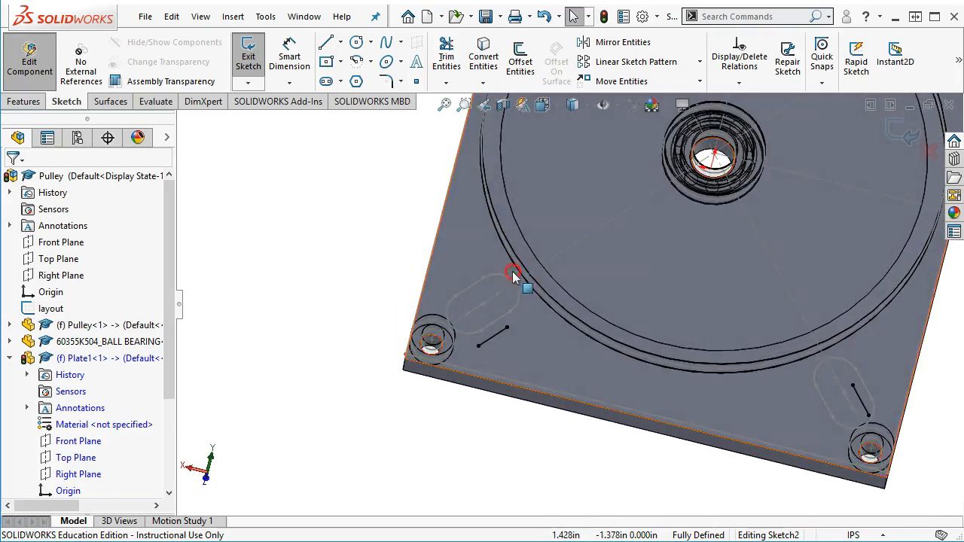
scroll(500, 308, "down", 3)
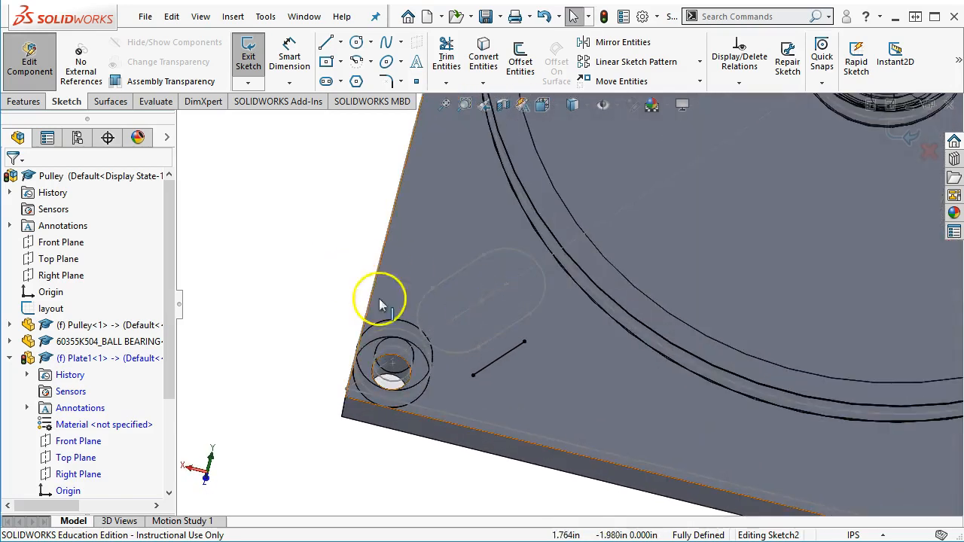
- Undo showing Plate1, try to convert the same layout slot again, and show Plate1 to check it
key("ctrl+z")
scroll(396, 297, "up", 5)
scroll(397, 298, "down", 4)
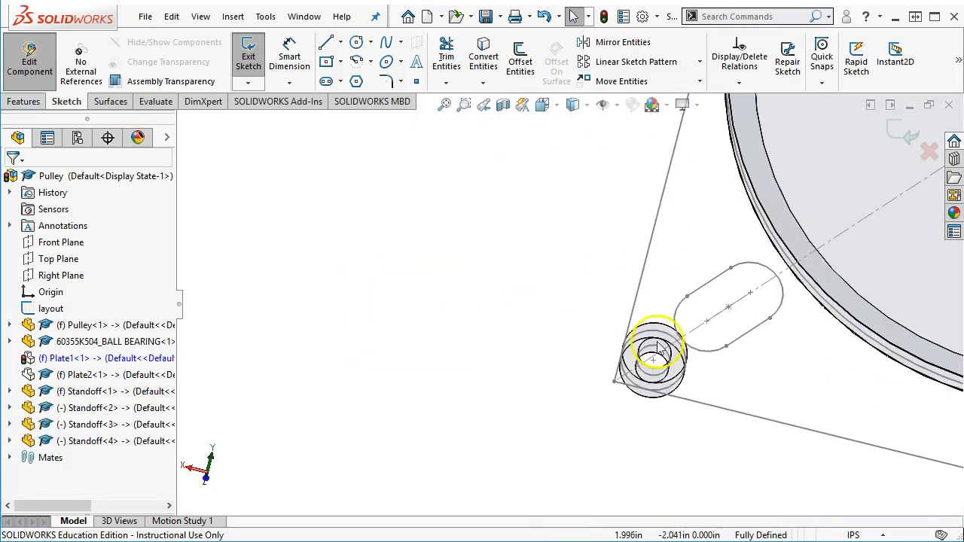
right_click(751, 340)
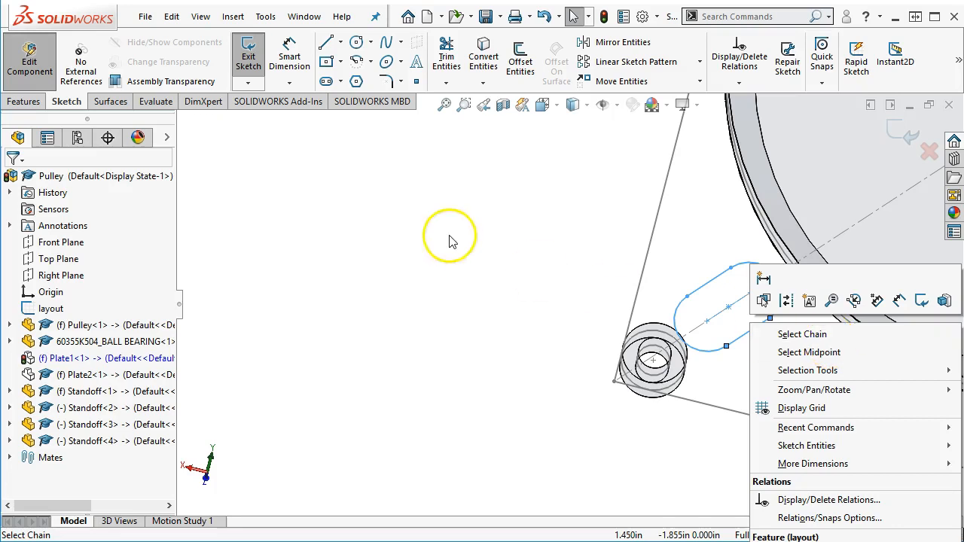
left_click(481, 50)
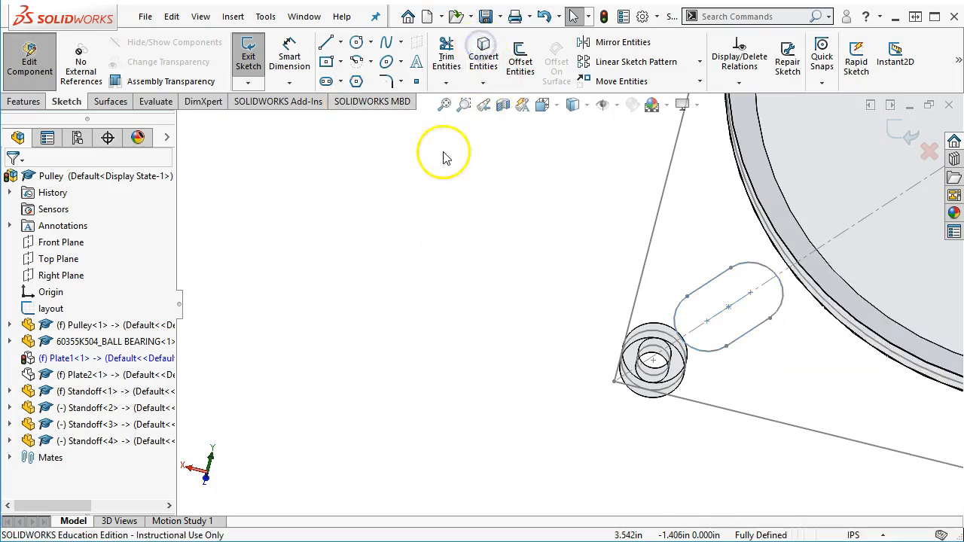
left_click(166, 137)
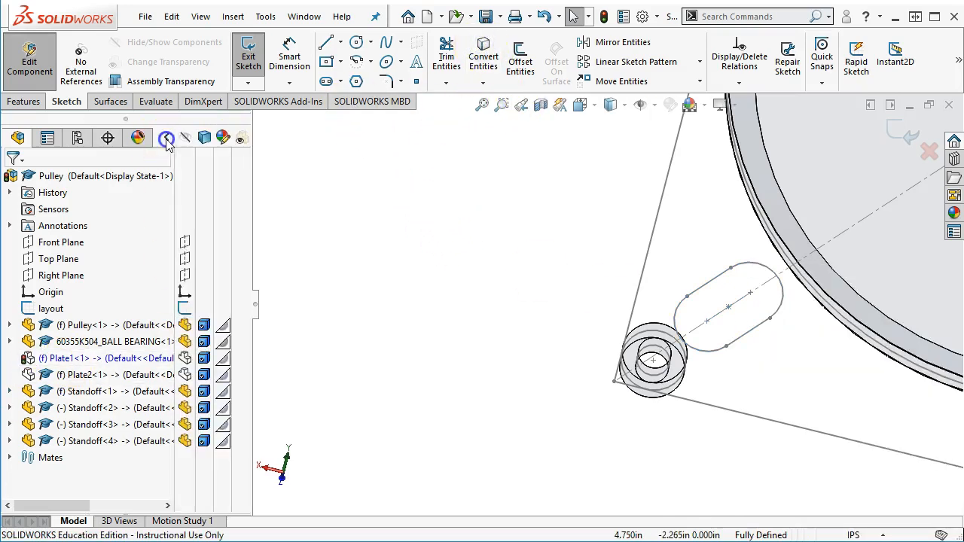
left_click(184, 358)
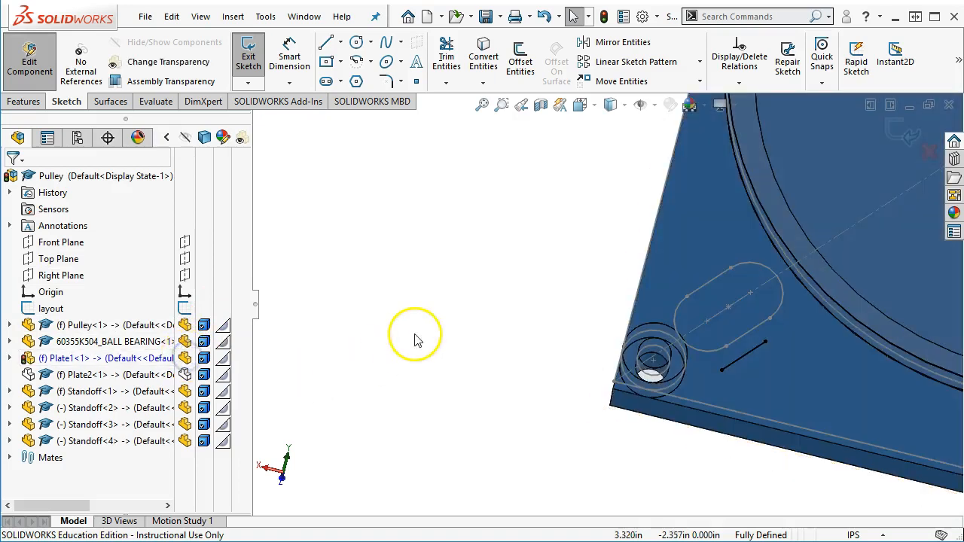
- Convert the complete chain of that corner's layout slot into the Plate1 sketch and show Plate1 again
left_click(598, 305)
left_click(753, 331)
right_click(753, 331)
left_click(800, 333)
left_click(468, 67)
left_click(185, 360)
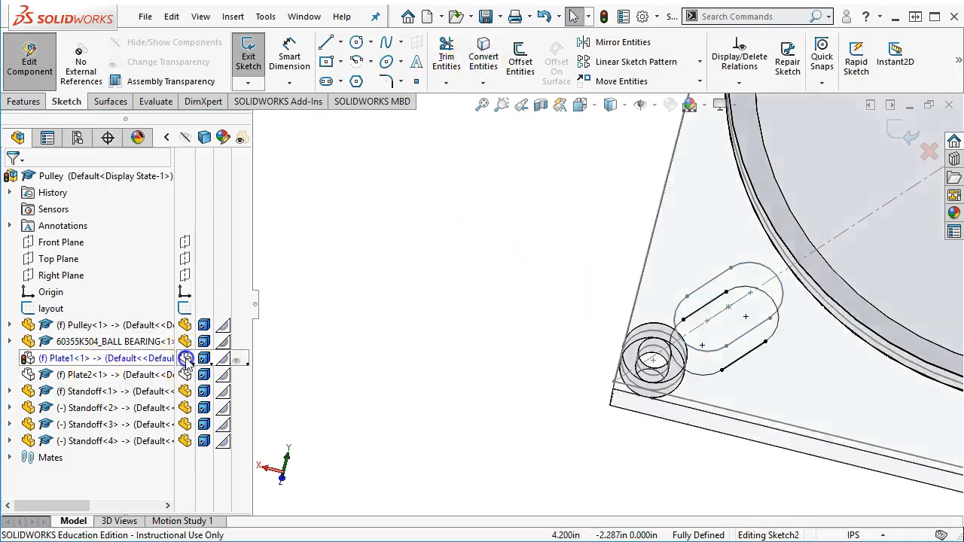
- Hide Plate1 to expose the remaining three corner slots of the layout sketch
middle_click_drag(390, 313, 375, 196)
scroll(374, 196, "up", 5)
middle_click_drag(790, 311, 834, 332)
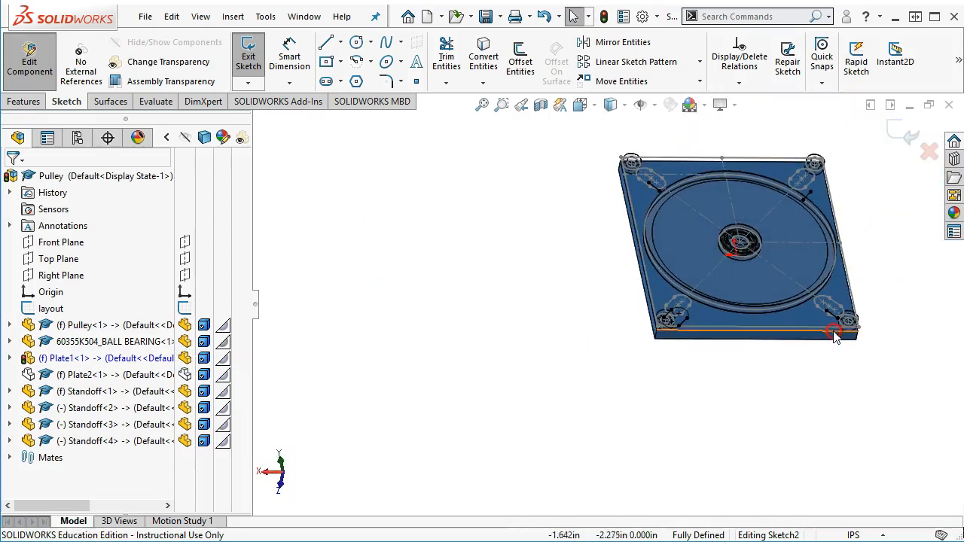
scroll(788, 346, "down", 4)
key("Tab")
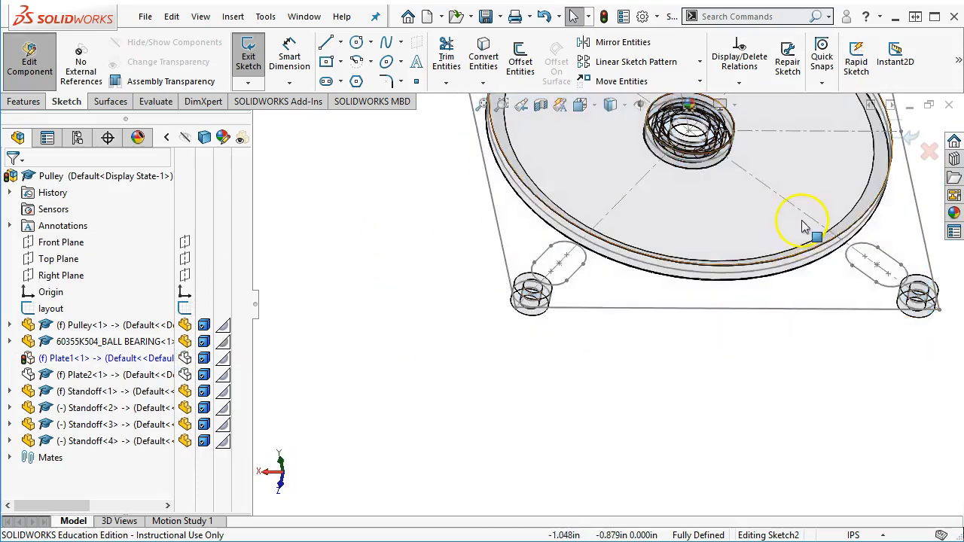
- Select the full chains of the remaining three layout slots and convert them into the Plate1 sketch
scroll(849, 279, "down", 2)
right_click(850, 279)
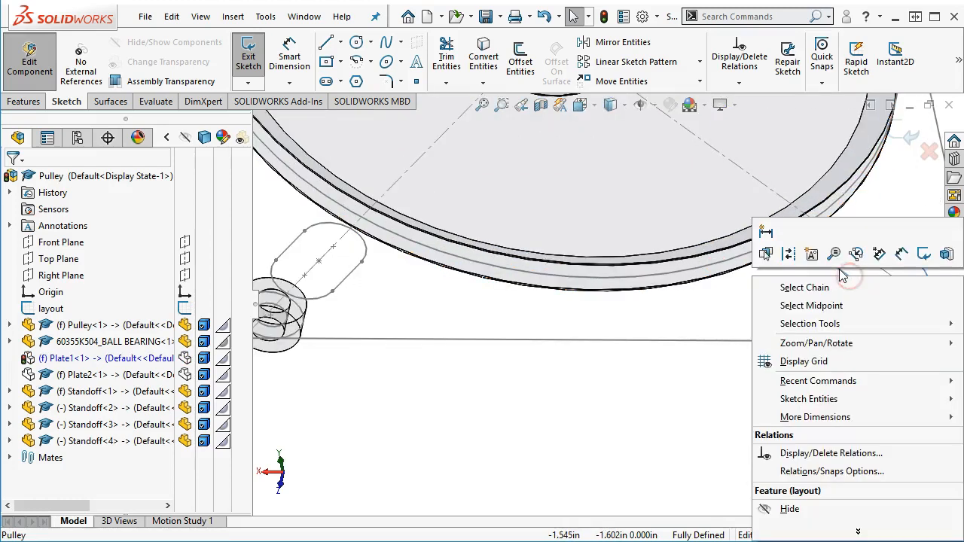
left_click(833, 280)
scroll(836, 271, "up", 5)
middle_click_drag(845, 236, 638, 180)
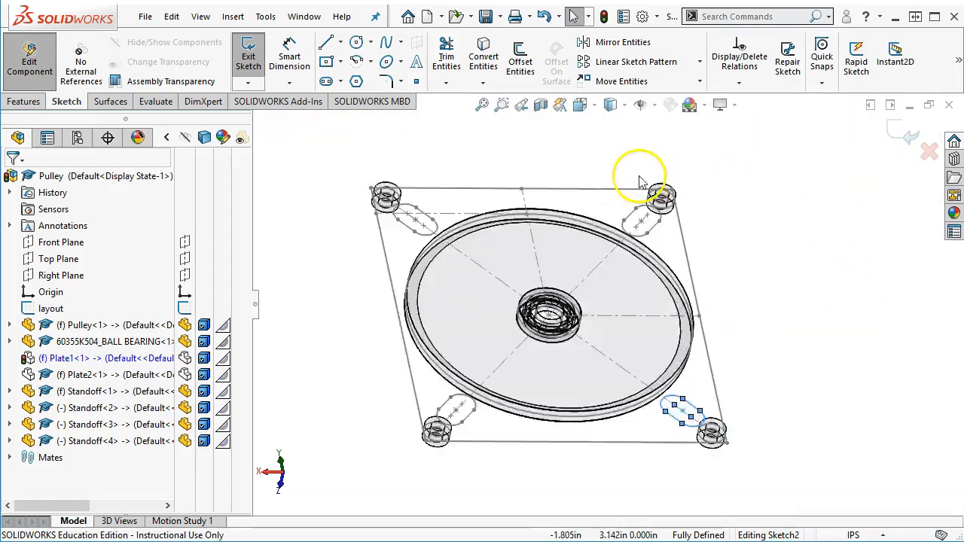
scroll(639, 181, "down", 3)
right_click(623, 271)
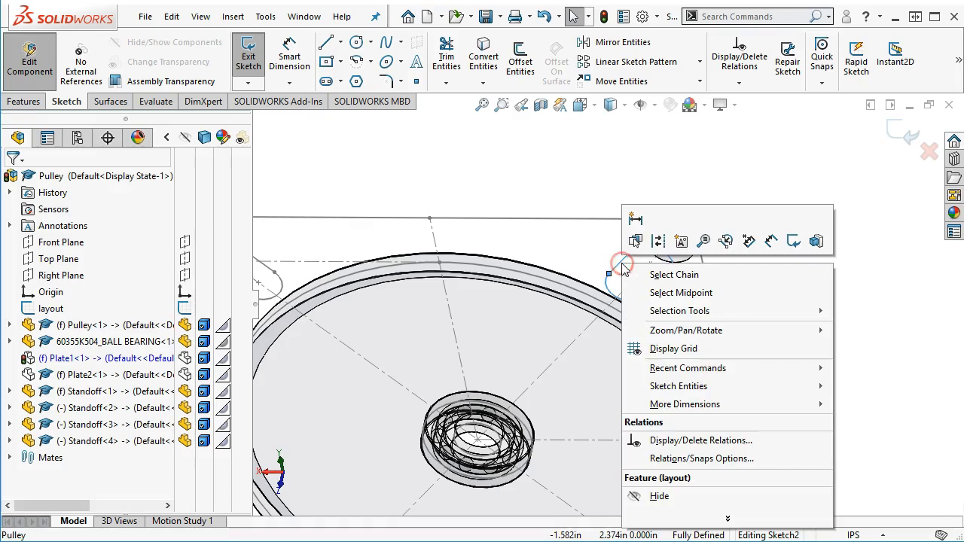
left_click(660, 271)
scroll(444, 243, "up", 2)
scroll(445, 243, "down", 2)
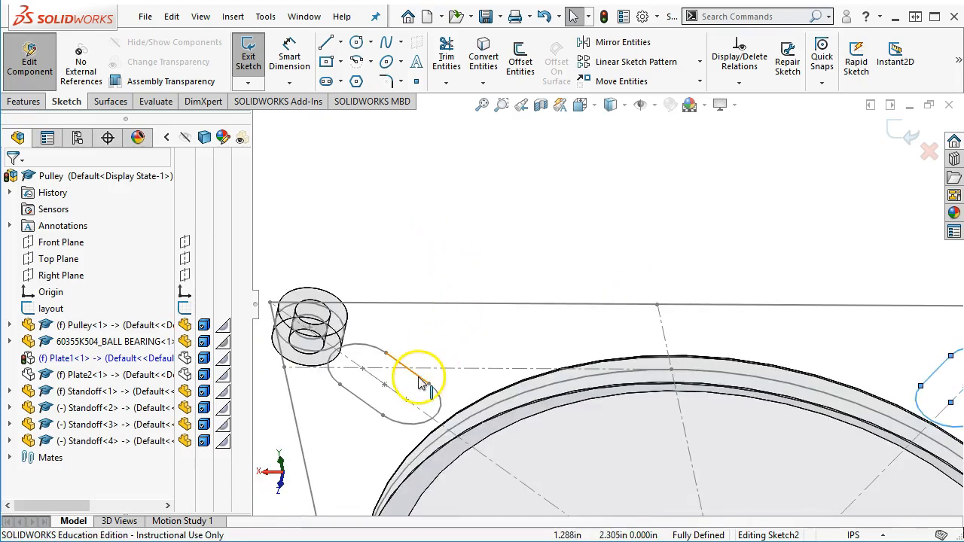
right_click(421, 382)
left_click(450, 333)
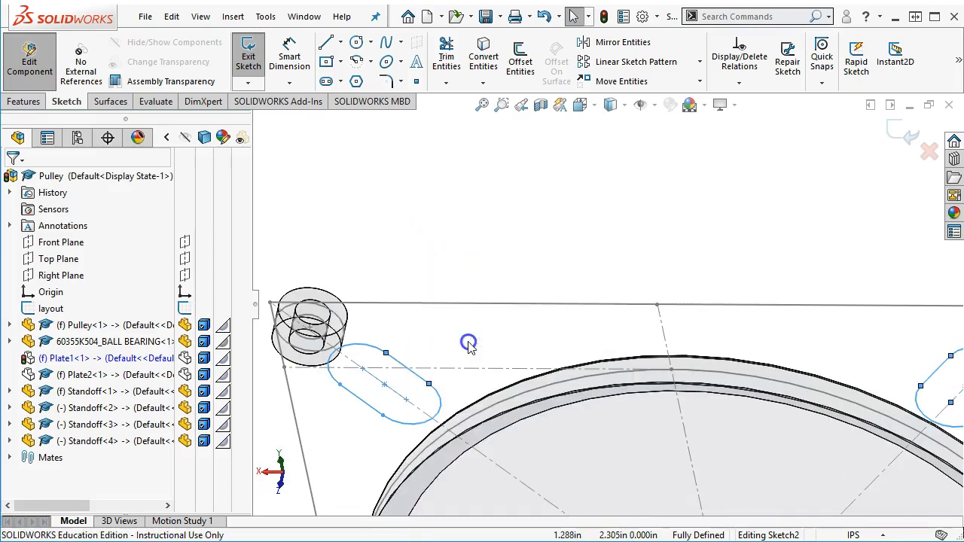
left_click(479, 50)
- Show Plate1 and check the four converted slots from the front and at an angle
scroll(589, 221, "up", 1)
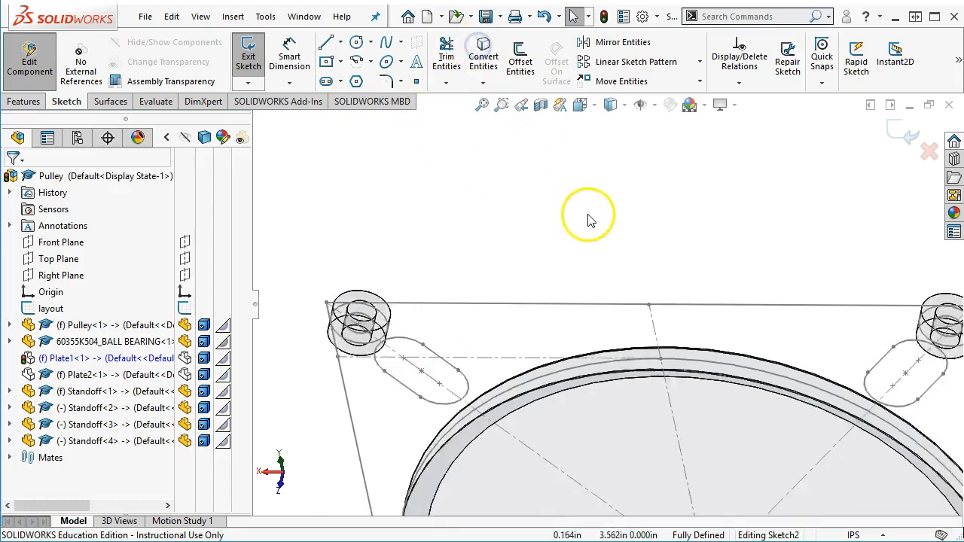
scroll(590, 221, "up", 4)
left_click(185, 358)
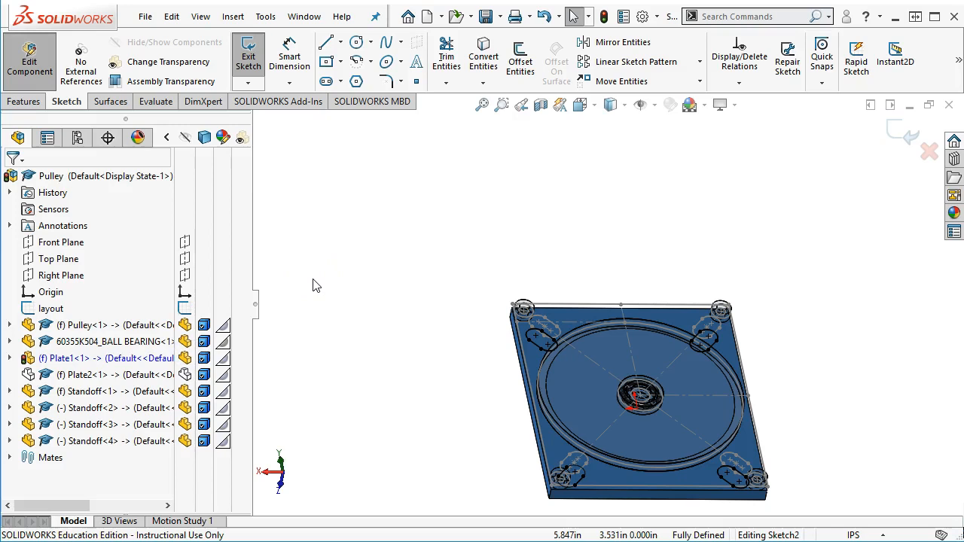
left_click(378, 307)
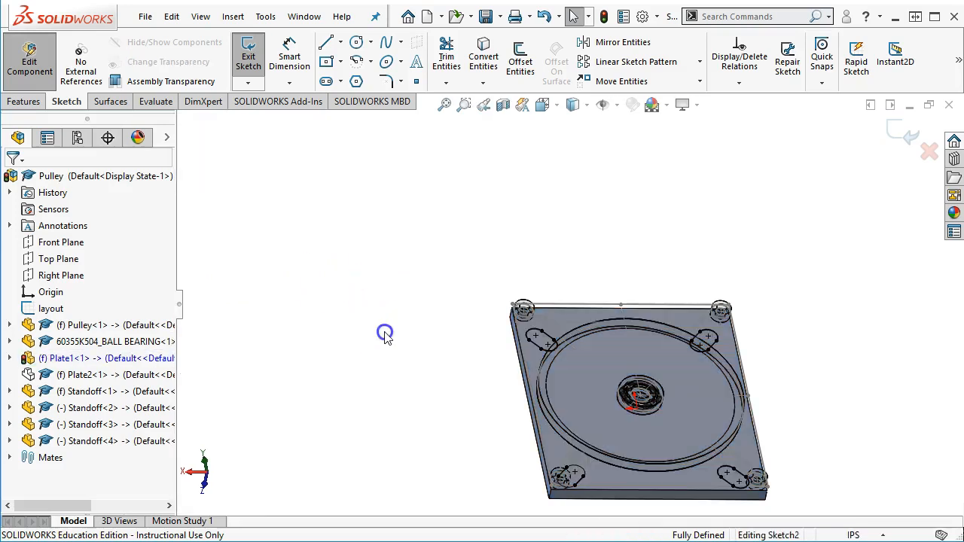
key("ctrl+8")
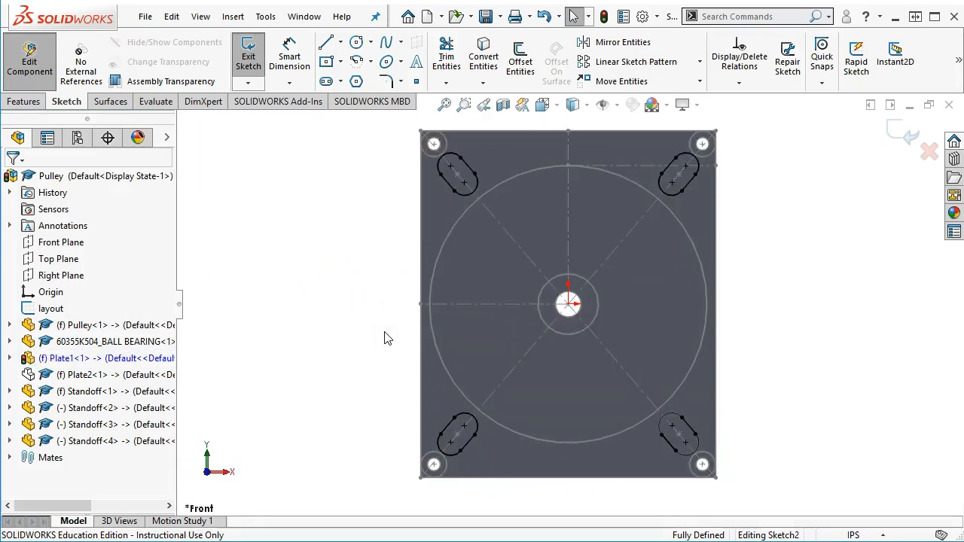
middle_click_drag(371, 301, 311, 326)
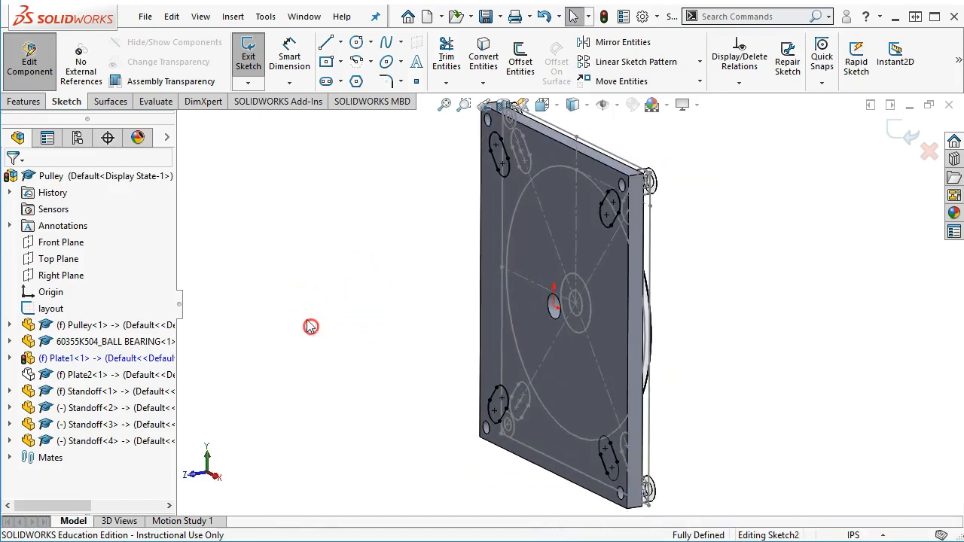
- Set up an Extruded Cut from the Plate1 slot sketch with a Through All end condition
left_click(24, 103)
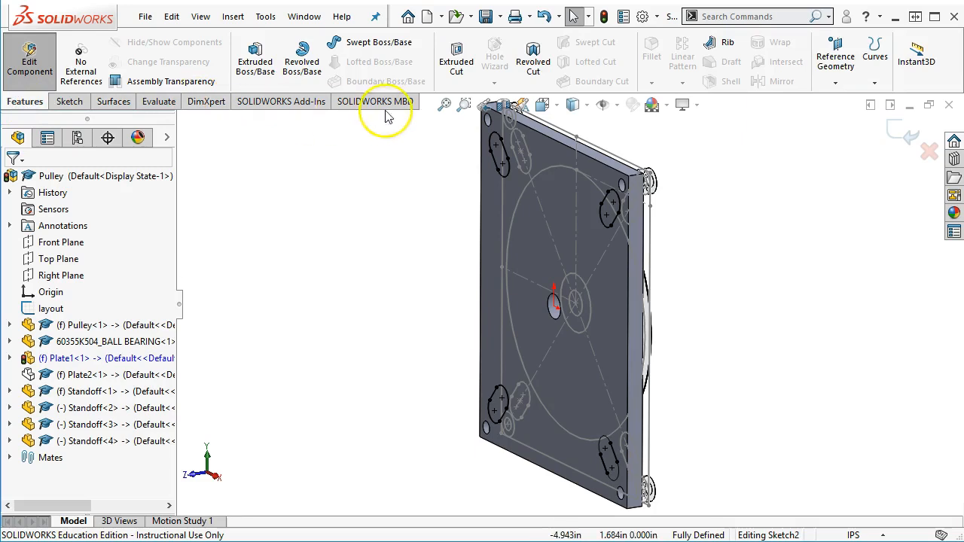
left_click(456, 64)
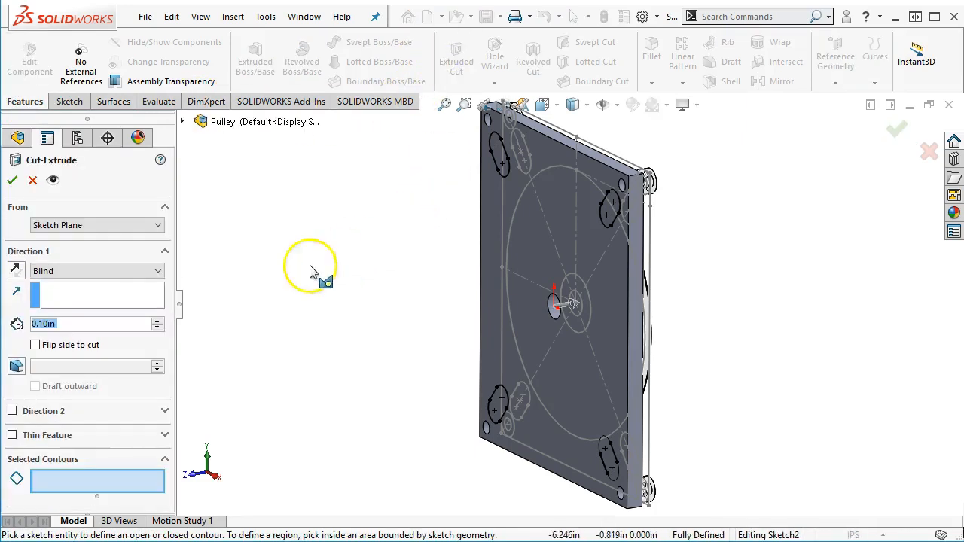
left_click(64, 273)
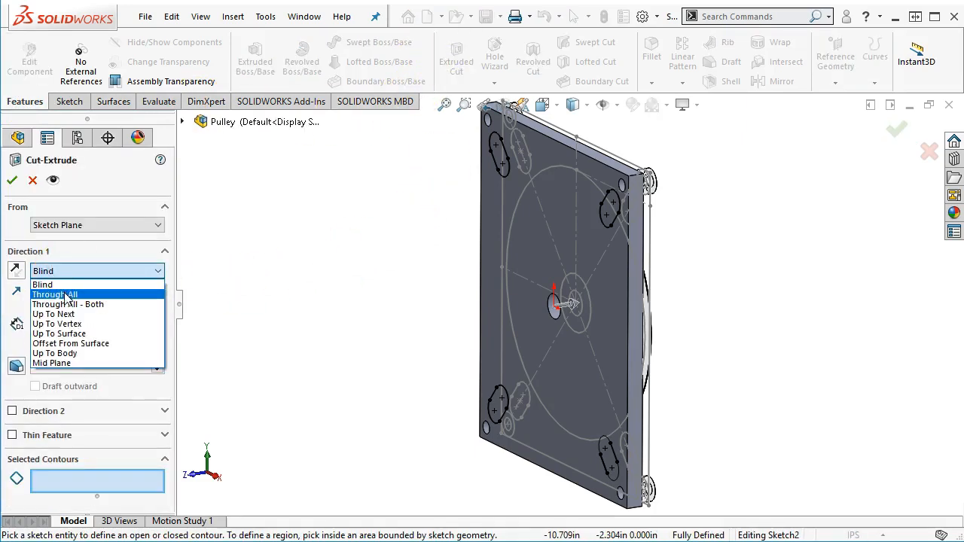
left_click(66, 296)
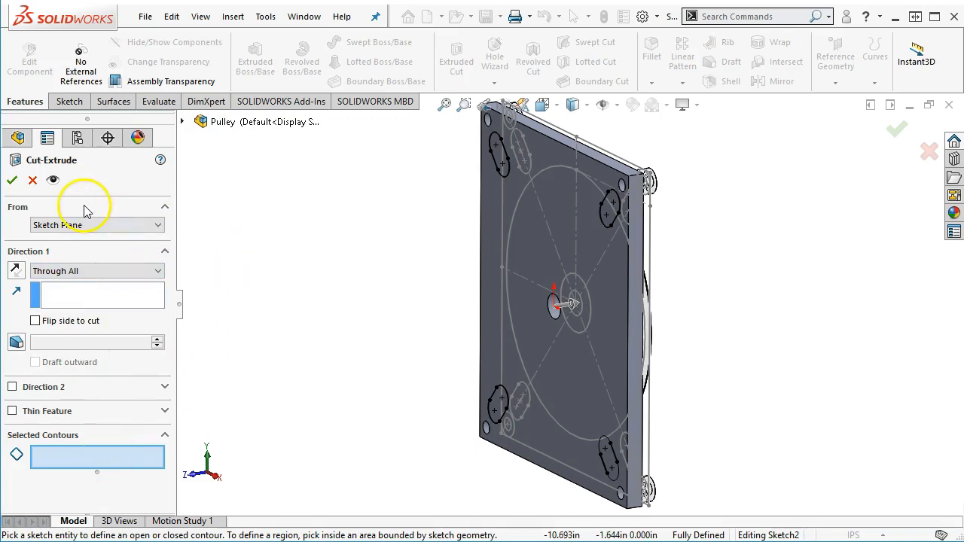
- Expand Plate1's features in the tree and try to complete the slot cut, agreeing to merge the open contours
left_click(183, 122)
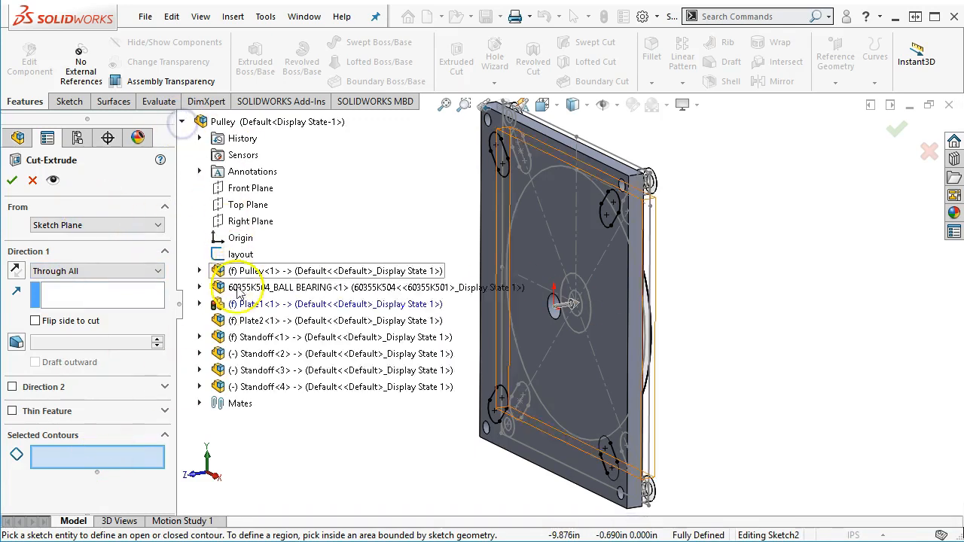
left_click(200, 303)
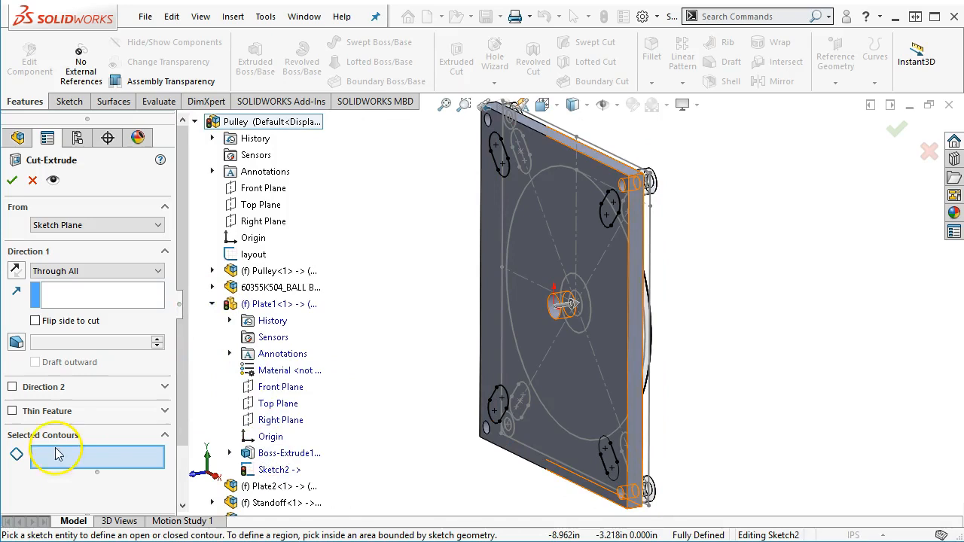
middle_click_drag(437, 286, 510, 148)
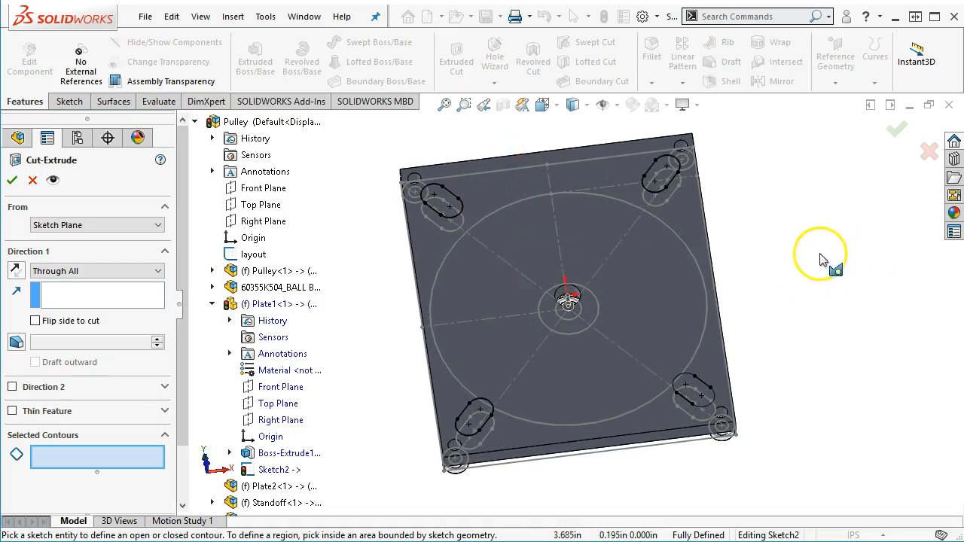
left_click(165, 434)
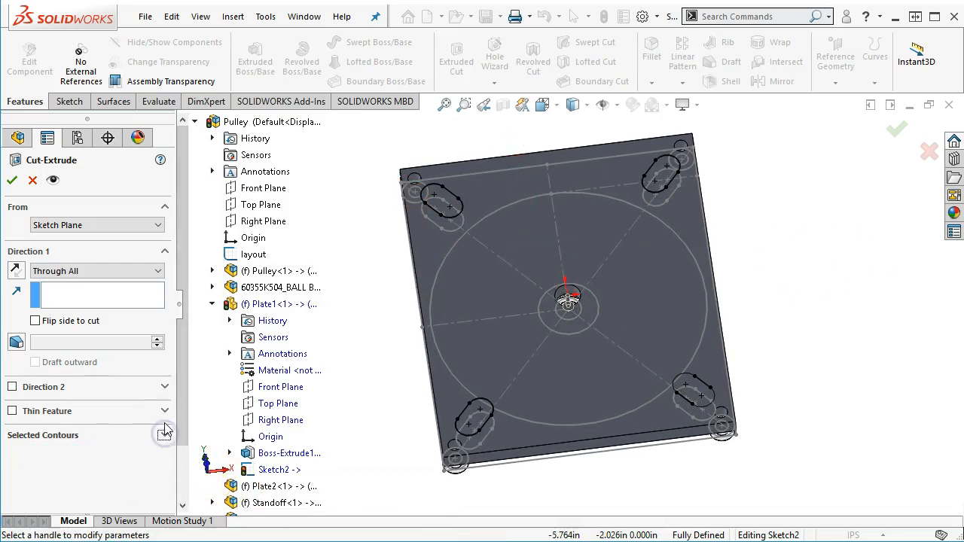
key("f")
middle_click_drag(791, 322, 819, 264)
left_click(12, 179)
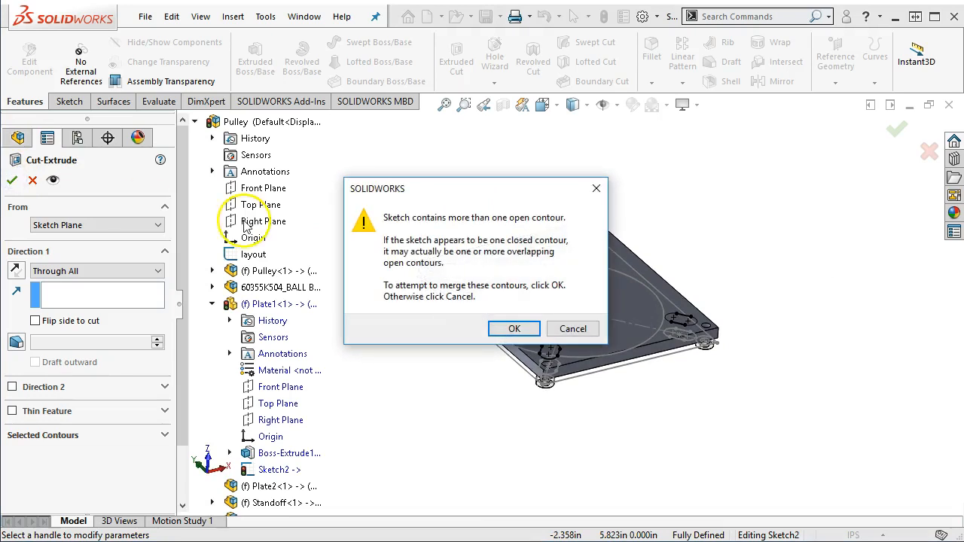
left_click(512, 329)
left_click(566, 294)
- Inspect the corner slot's inner straight edge up close for open contours and cancel the pending cut
middle_click_drag(687, 255, 700, 315)
scroll(724, 295, "down", 6)
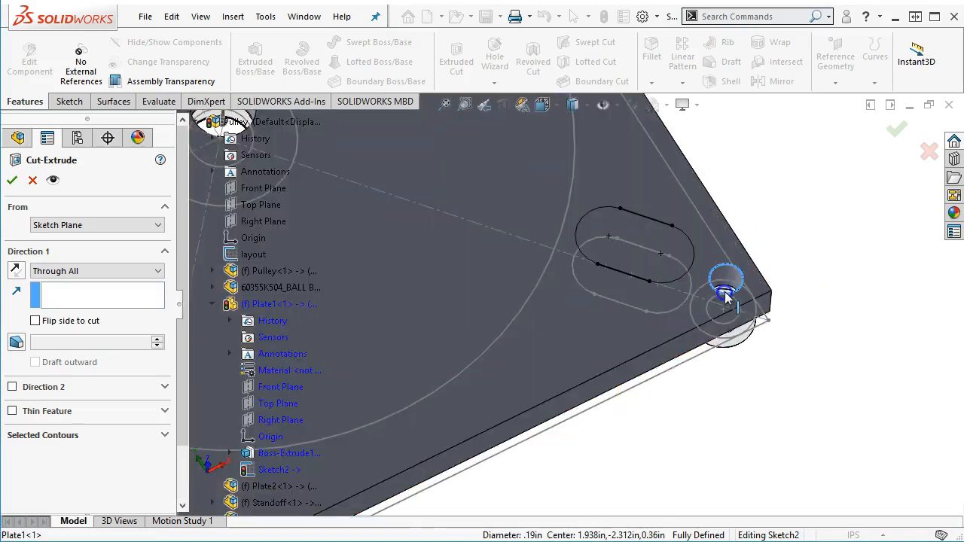
scroll(700, 284, "down", 5)
left_click(494, 305)
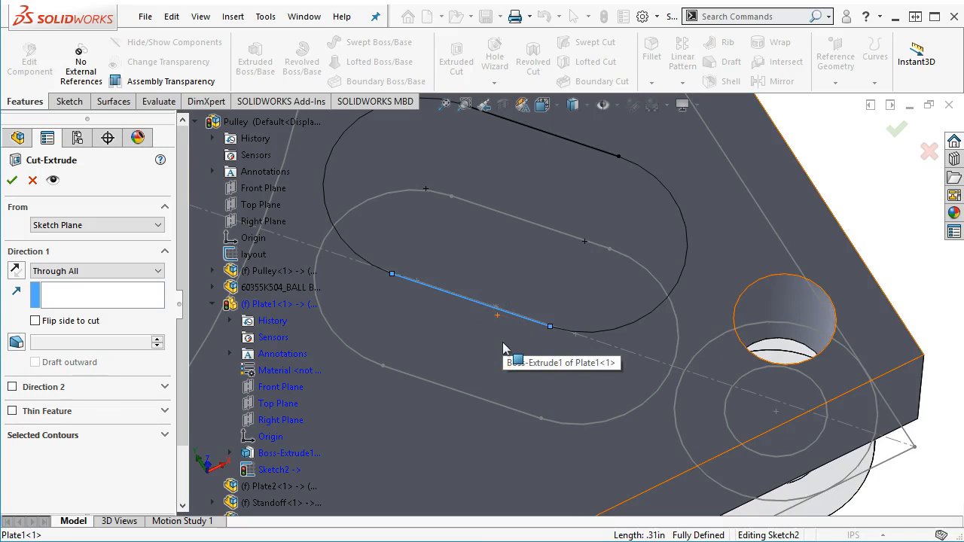
scroll(408, 295, "up", 5)
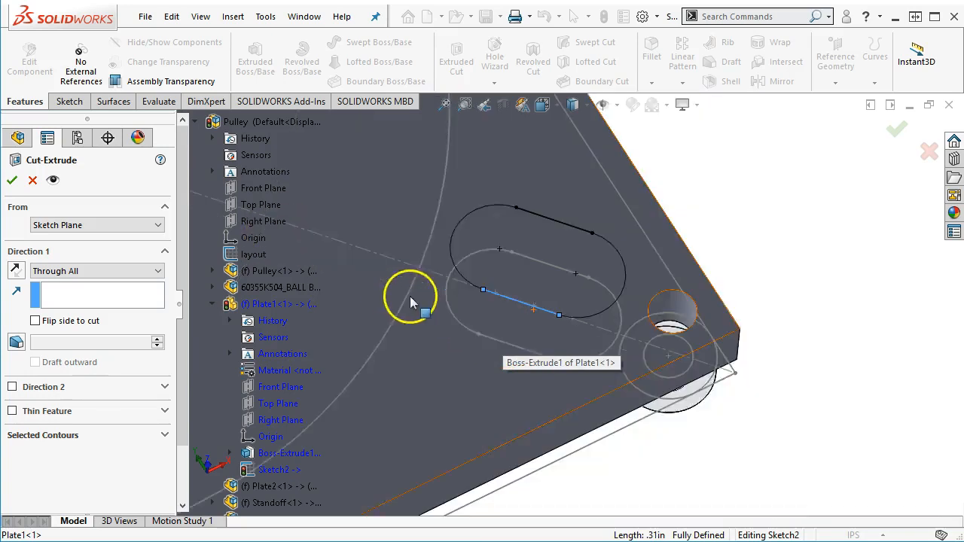
left_click(33, 181)
- Check the properties of the same slot line and examine all four converted slots in the Plate1 sketch
left_click(514, 300)
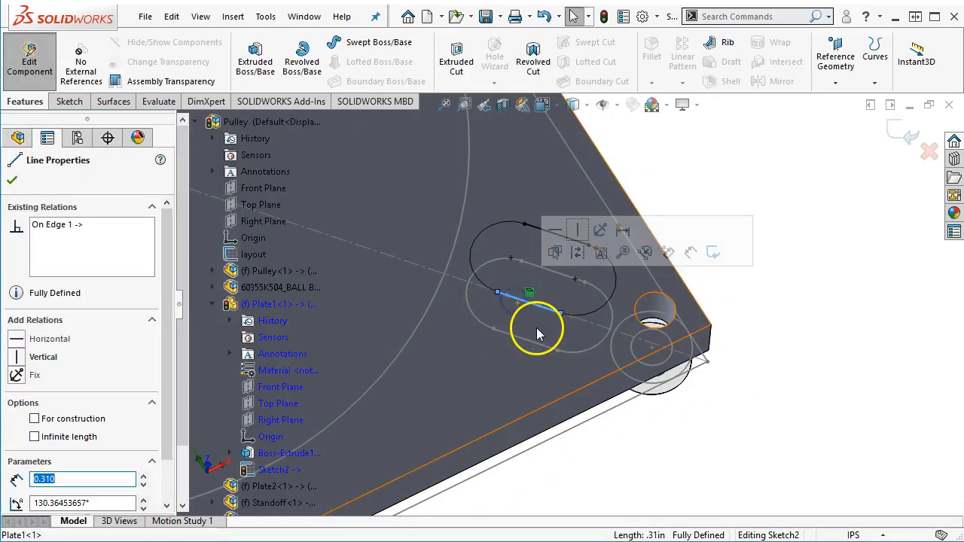
left_click(536, 328)
scroll(587, 268, "up", 6)
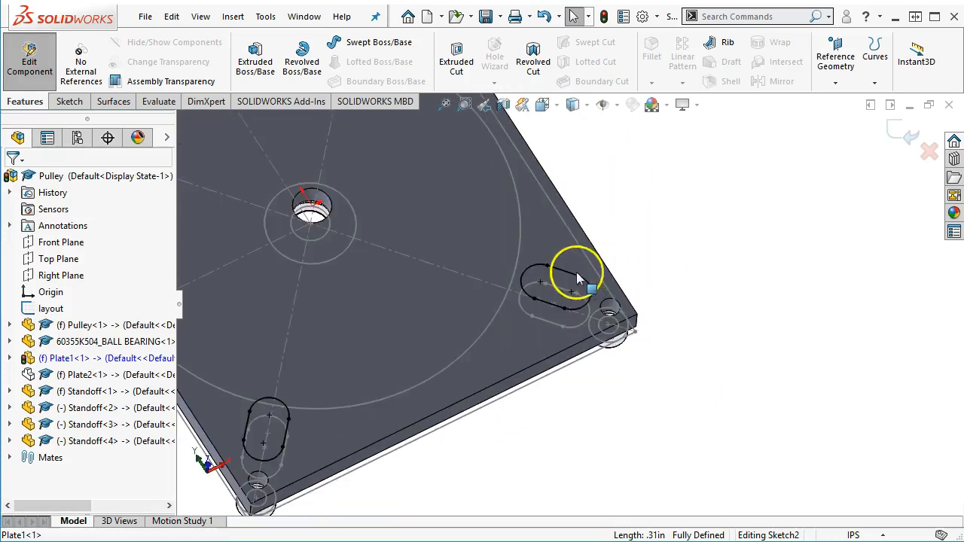
scroll(456, 261, "down", 3)
scroll(494, 195, "up", 3)
scroll(490, 205, "down", 3)
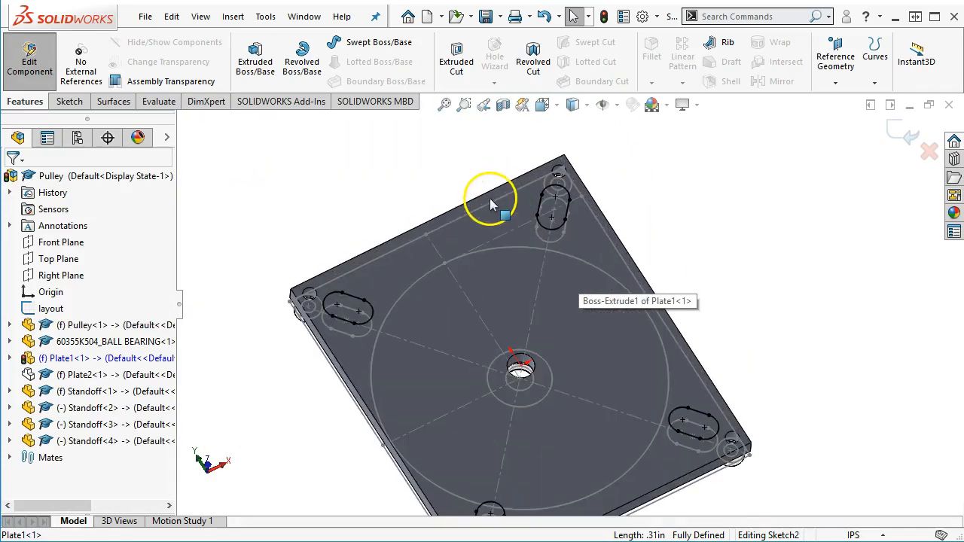
scroll(559, 271, "up", 4)
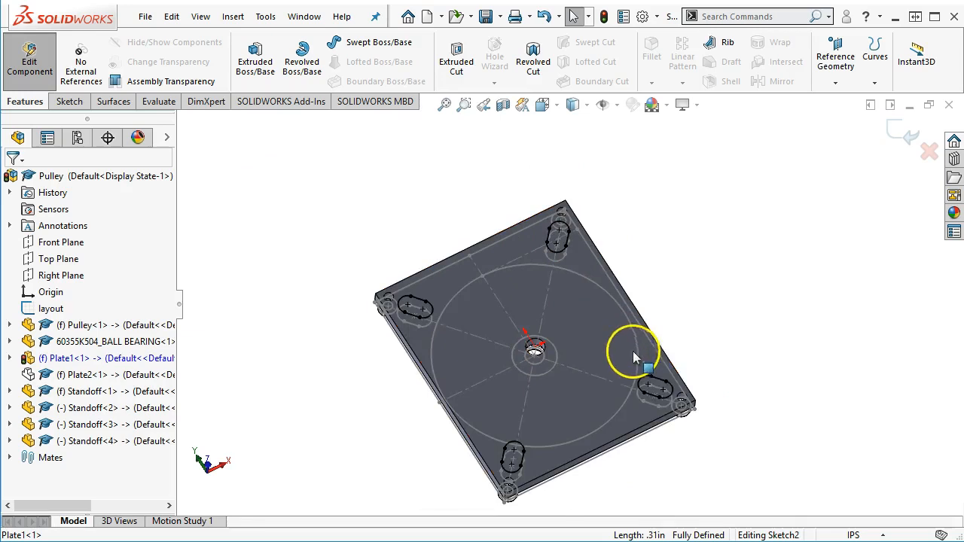
scroll(653, 397, "down", 4)
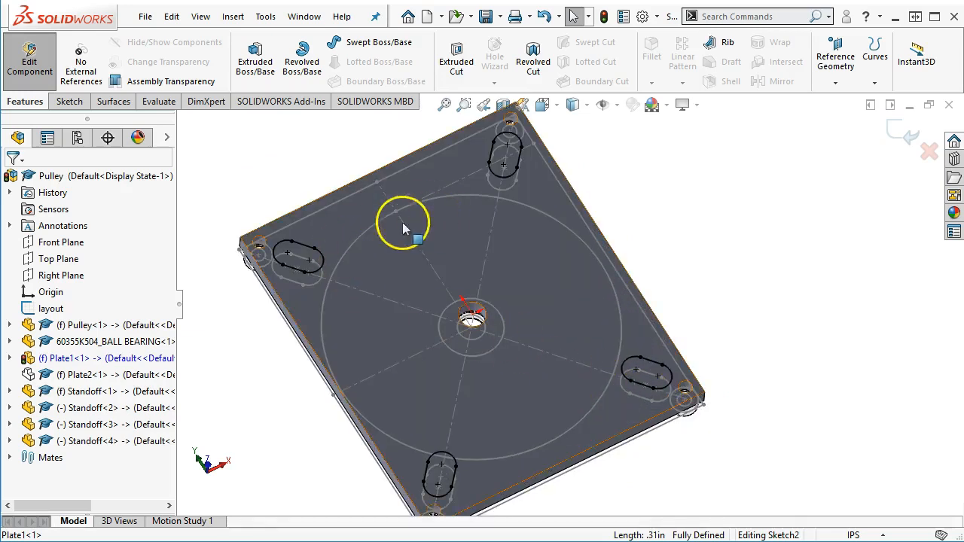
- Try an Extruded Cut of the whole slot sketch with Through All in one direction only, agreeing to merge the open contours
left_click(455, 62)
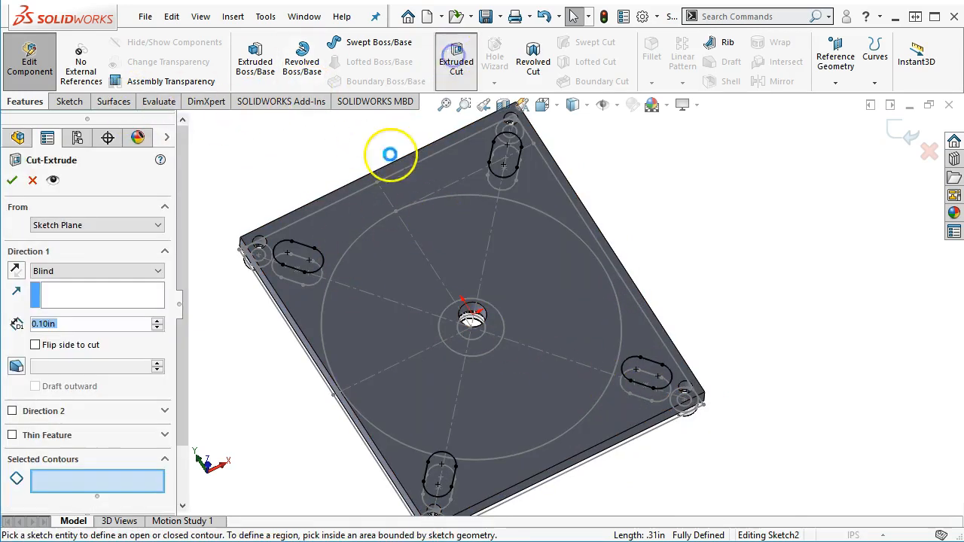
left_click(81, 271)
left_click(82, 299)
left_click(87, 272)
left_click(78, 296)
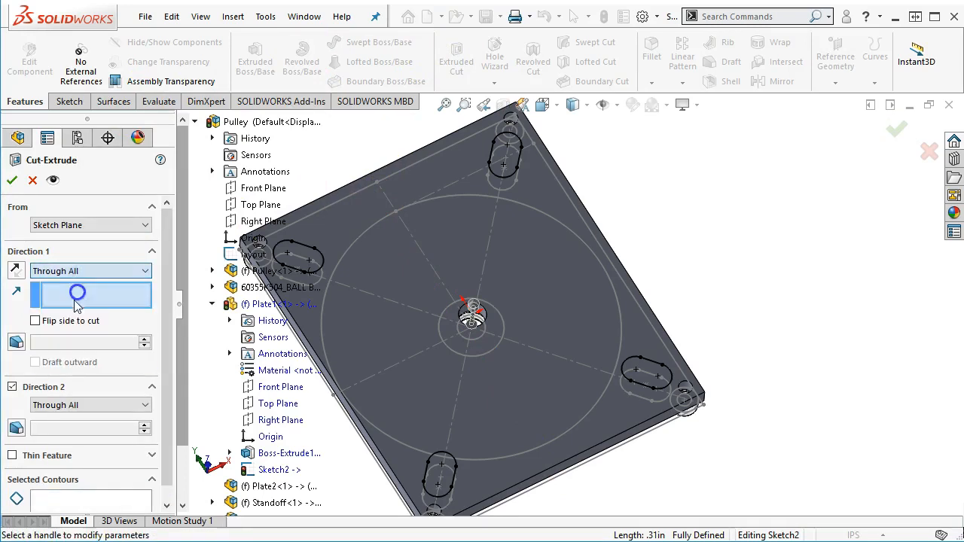
left_click(13, 386)
left_click(12, 180)
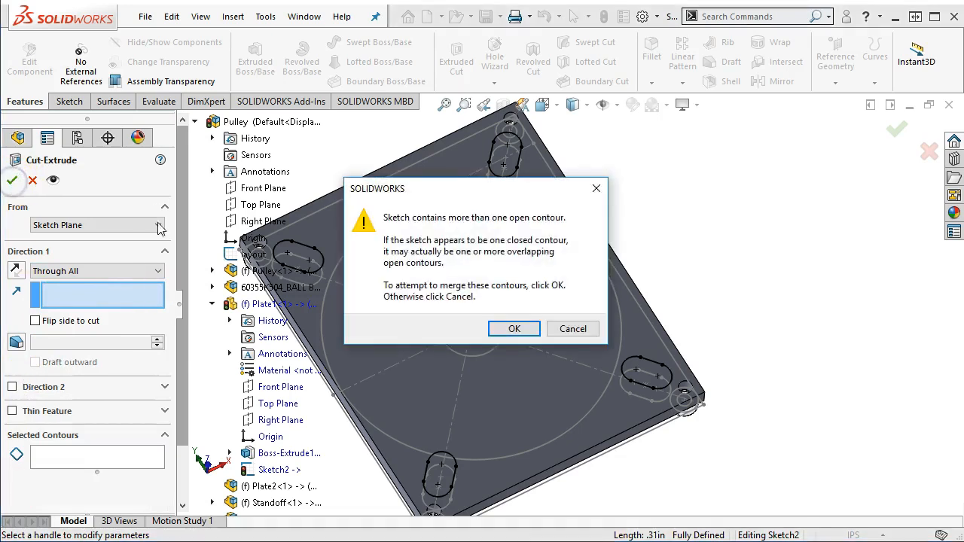
left_click(514, 329)
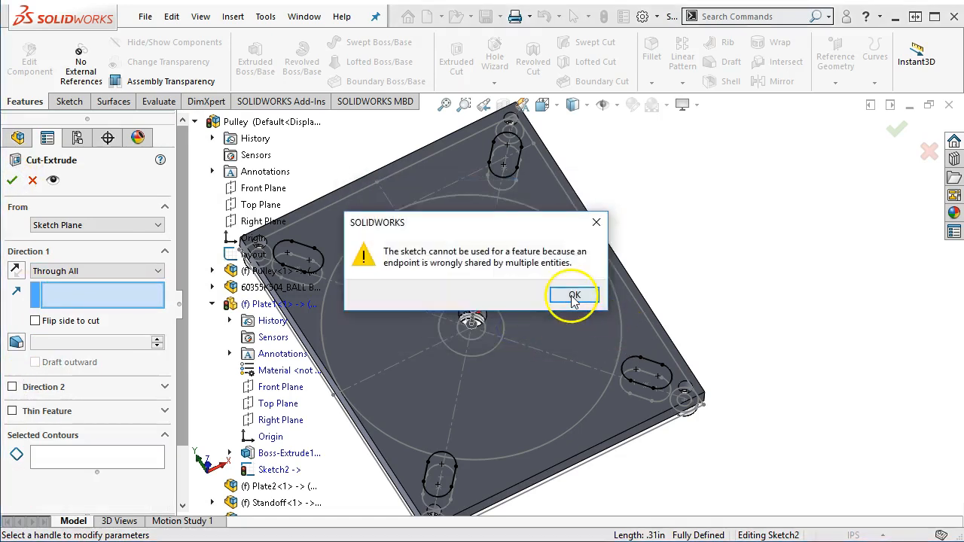
left_click(574, 297)
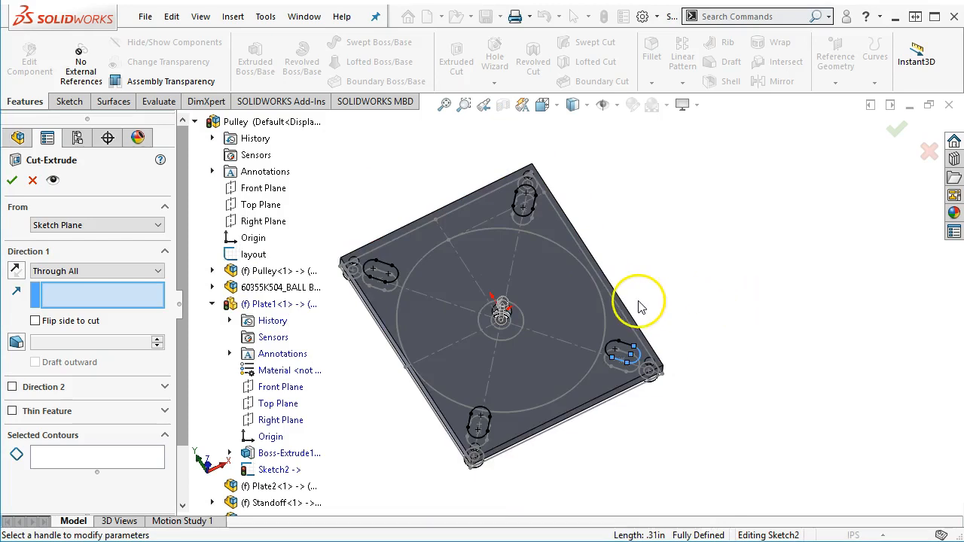
left_click(33, 180)
- Test the corner slot for duplicate geometry by deleting its outer end arc and one straight line, undoing each deletion
scroll(581, 384, "down", 5)
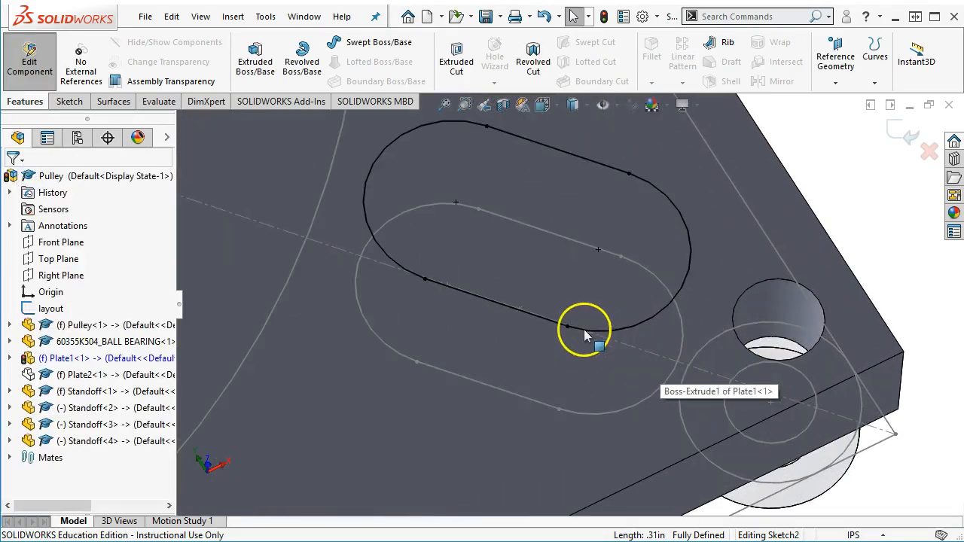
left_click(599, 330)
key("Delete")
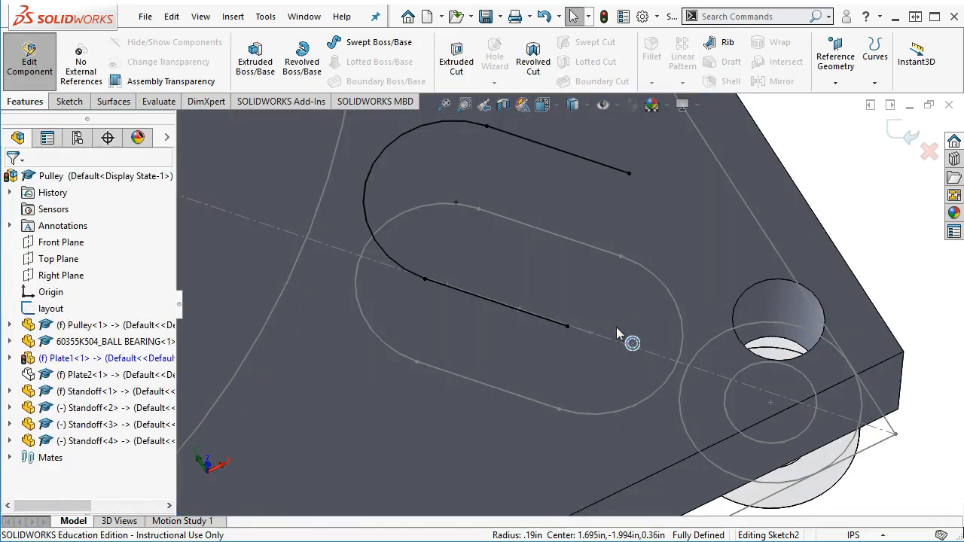
key("ctrl+z")
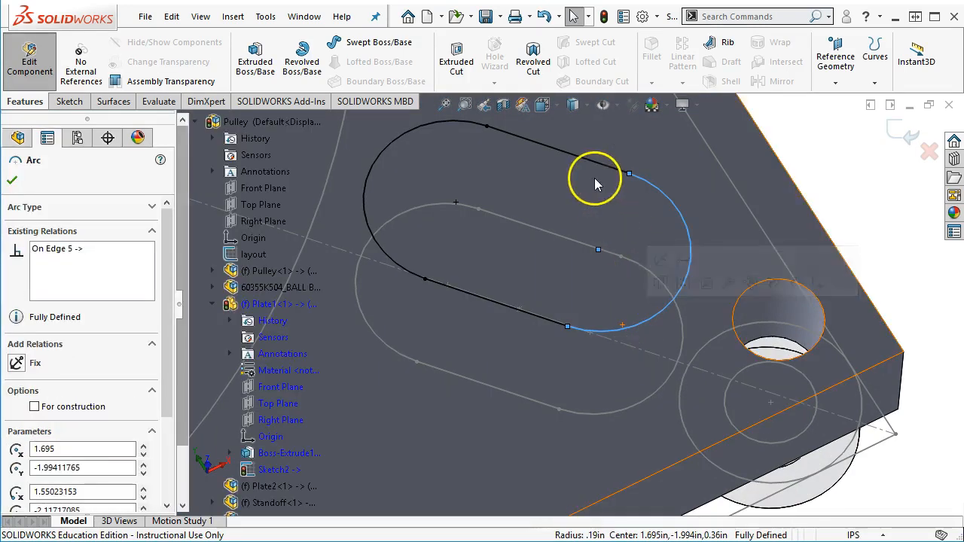
left_click(595, 167)
left_click(595, 167)
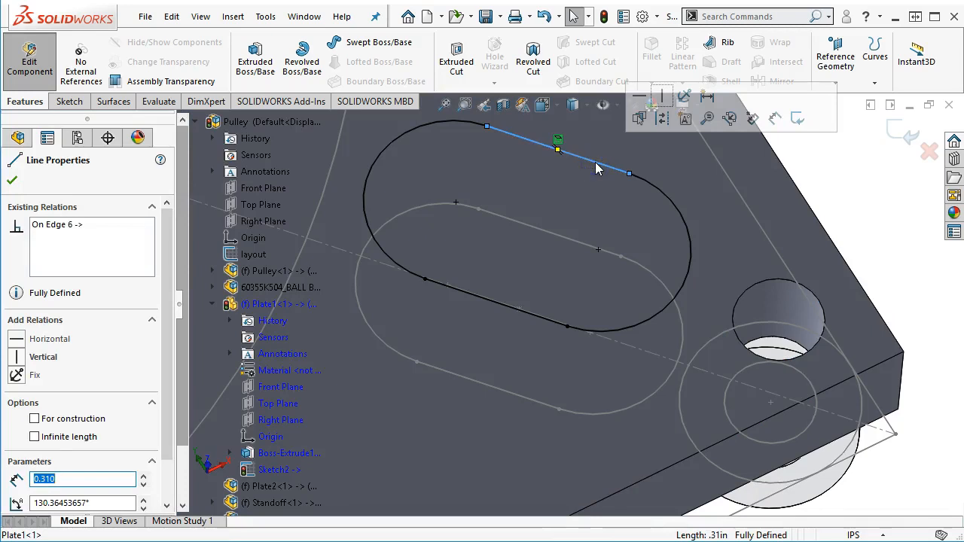
key("Delete")
key("ctrl+z")
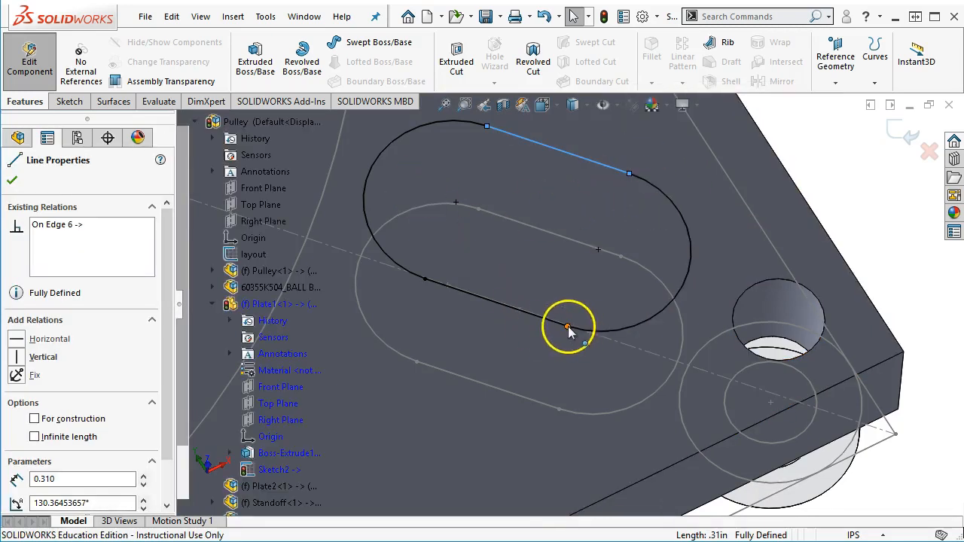
- Examine the corner slot's endpoints and its inner end arc, and review the full slot sketch on the plate
left_click(568, 329)
key("Escape")
left_click(629, 175)
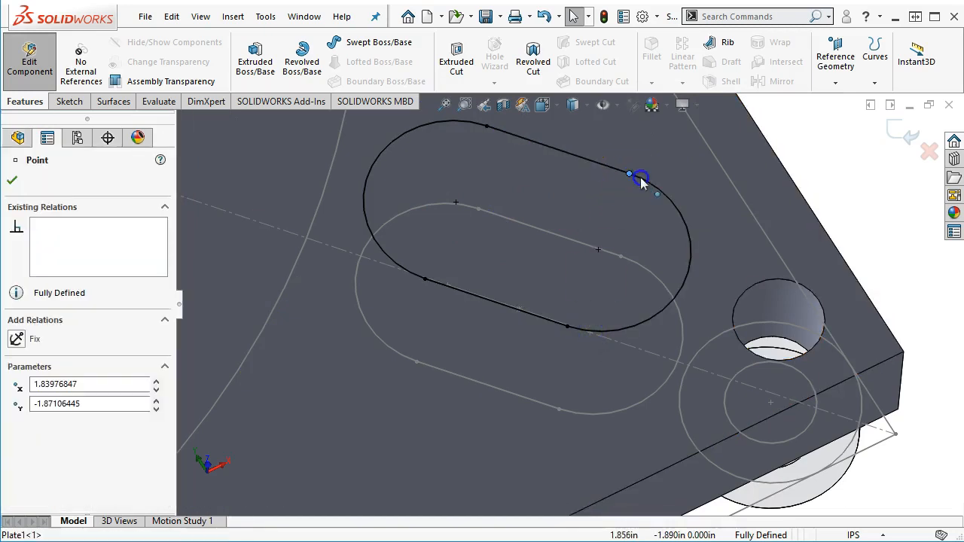
left_click(456, 125)
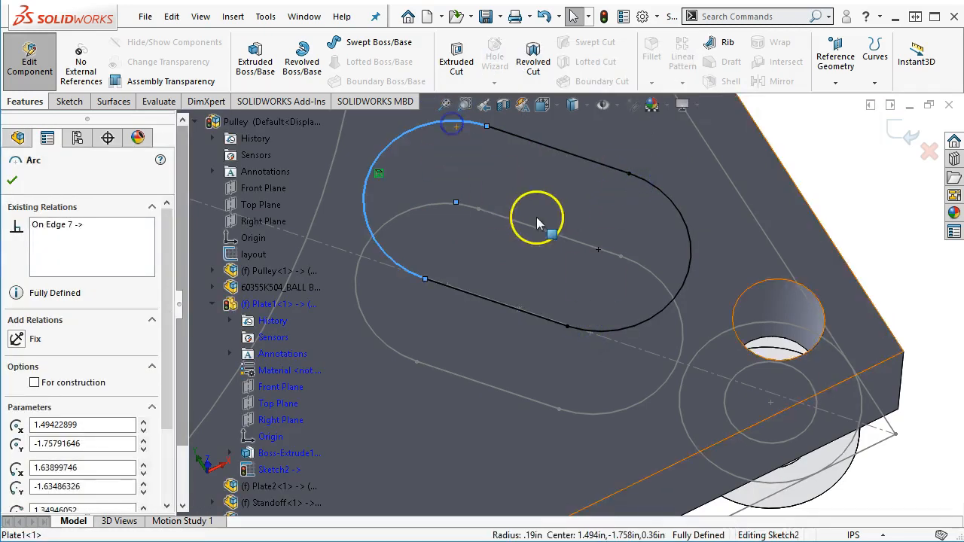
scroll(540, 223, "up", 5)
key("Escape")
scroll(615, 243, "up", 5)
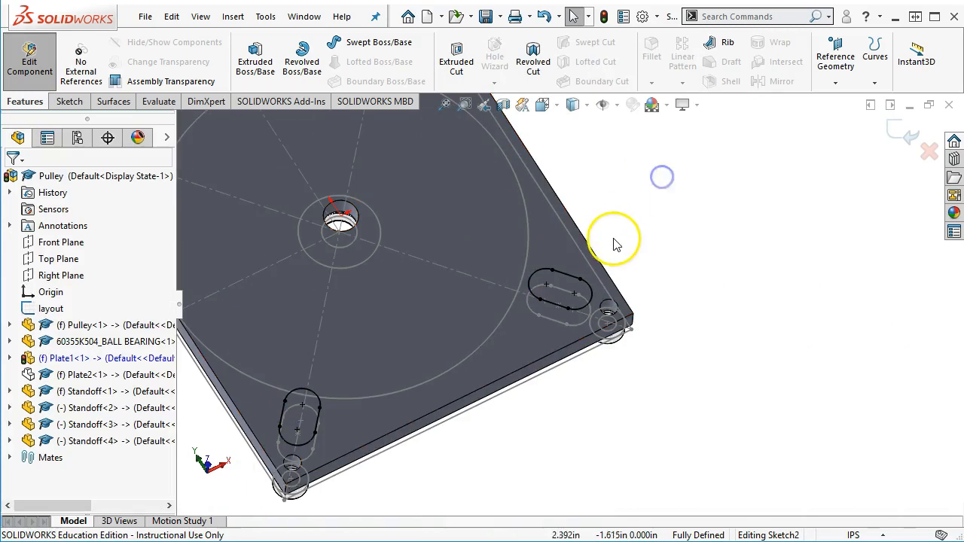
key("f")
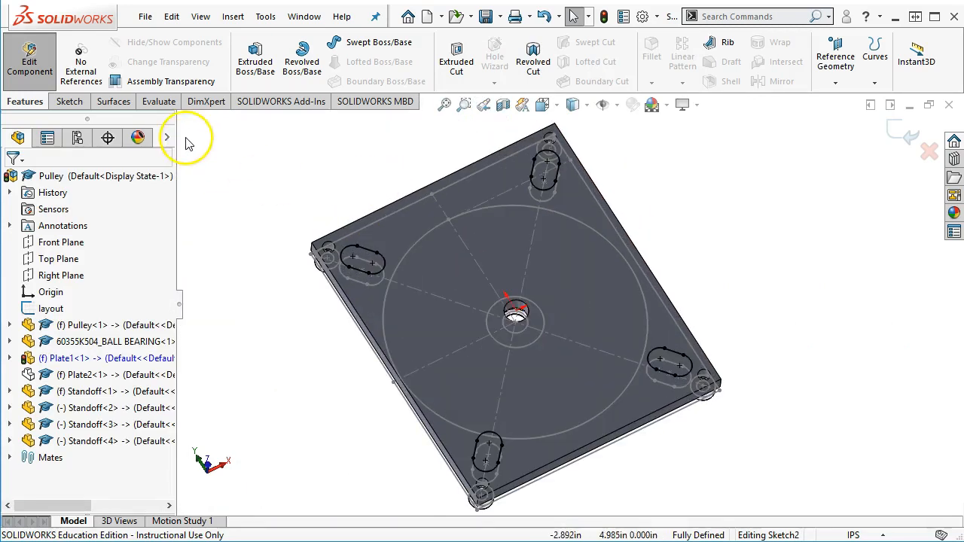
- Cut the slots through Plate1 with a Through All Extruded Cut, choosing the four slot regions as the selected contours
left_click(451, 58)
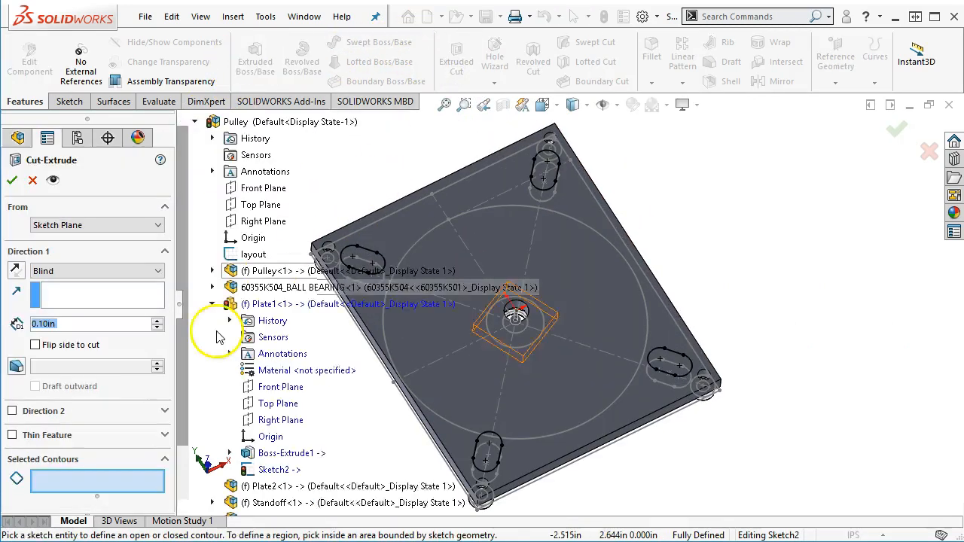
left_click(101, 272)
left_click(96, 294)
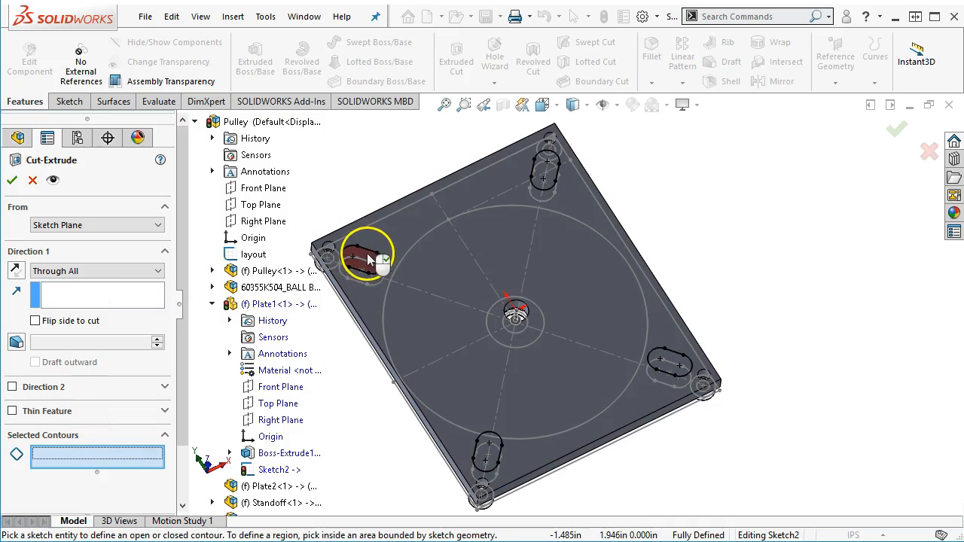
left_click(366, 253)
left_click(540, 166)
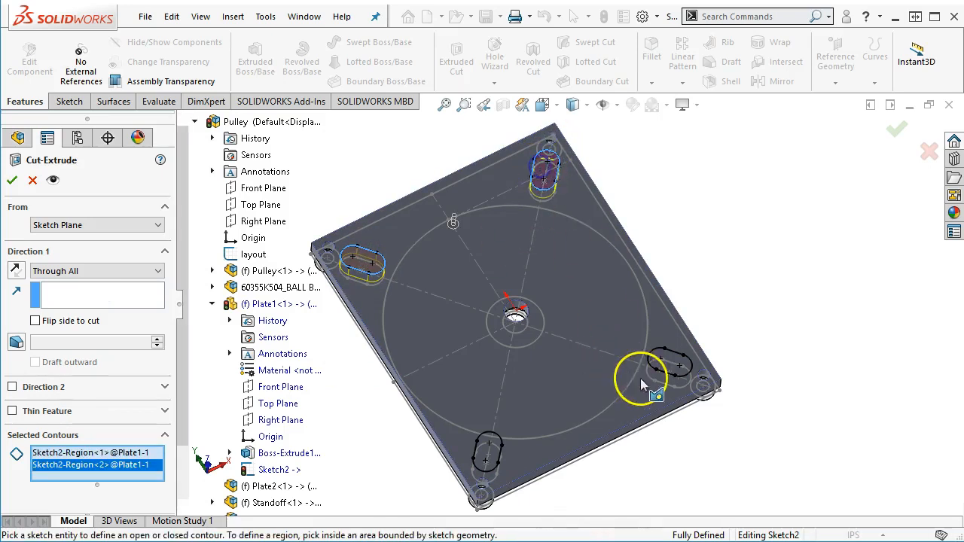
left_click(666, 361)
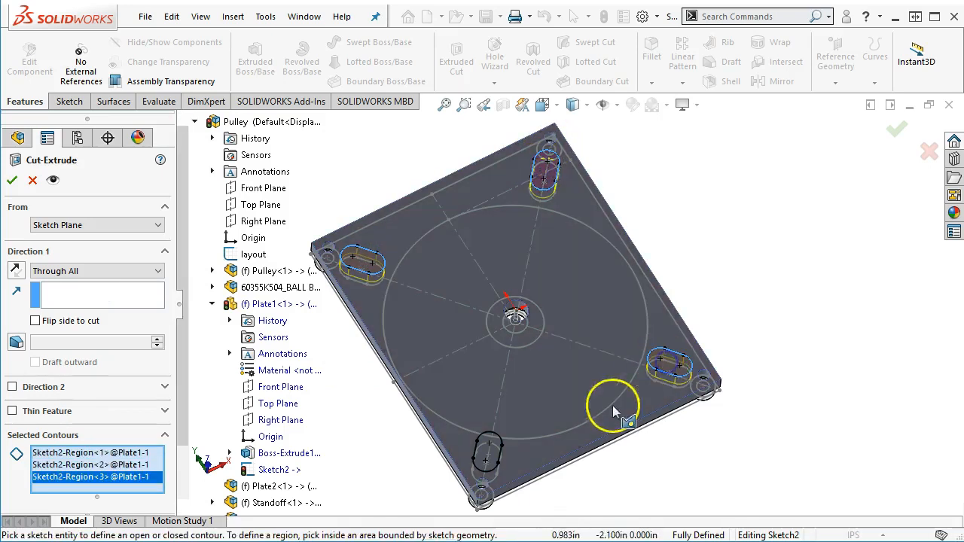
left_click(491, 451)
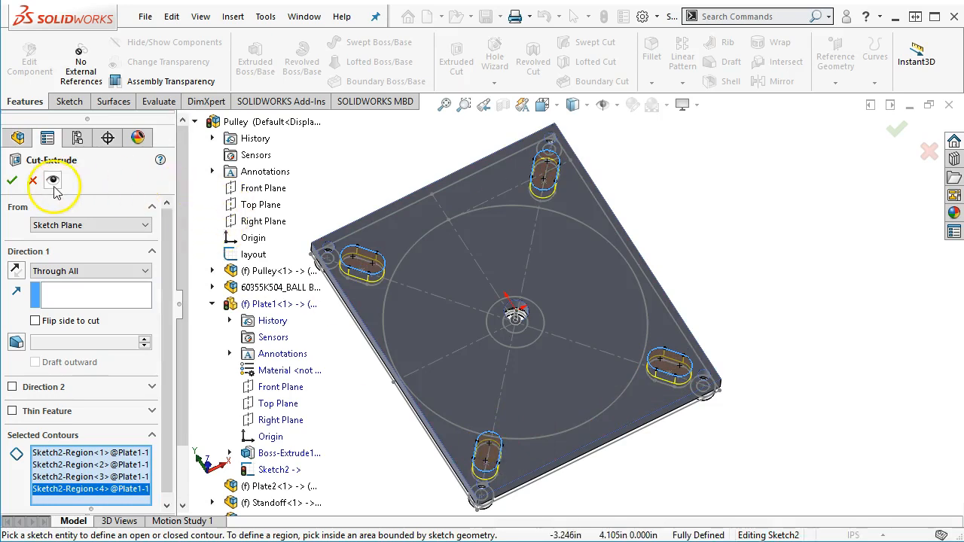
left_click(13, 176)
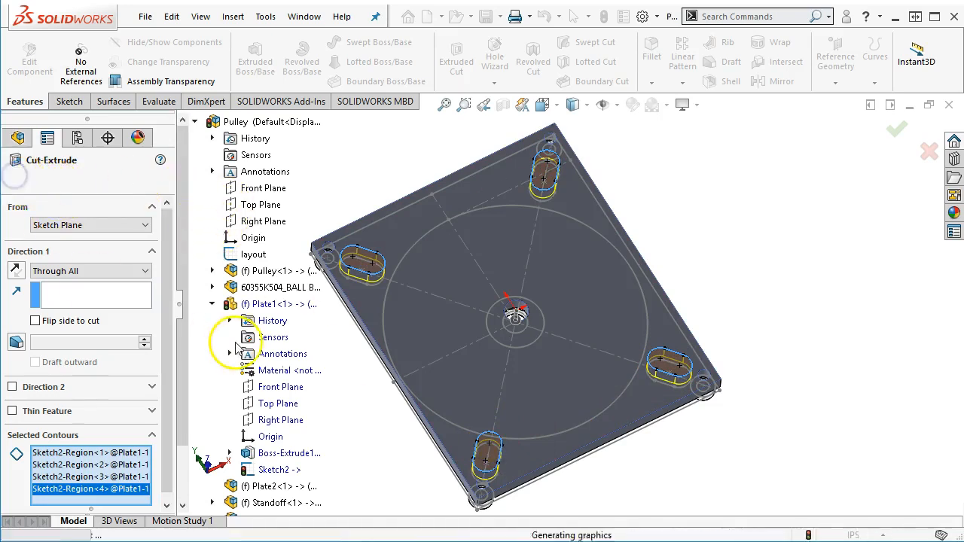
- Check the finished slots in Plate1 and leave in-context part editing to return to the assembly
middle_click_drag(269, 327, 426, 175)
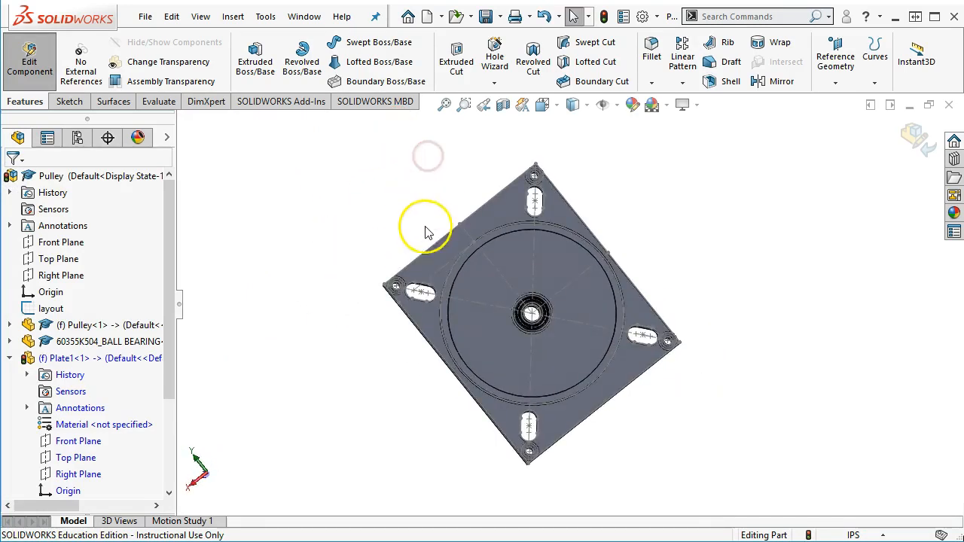
left_click(915, 139)
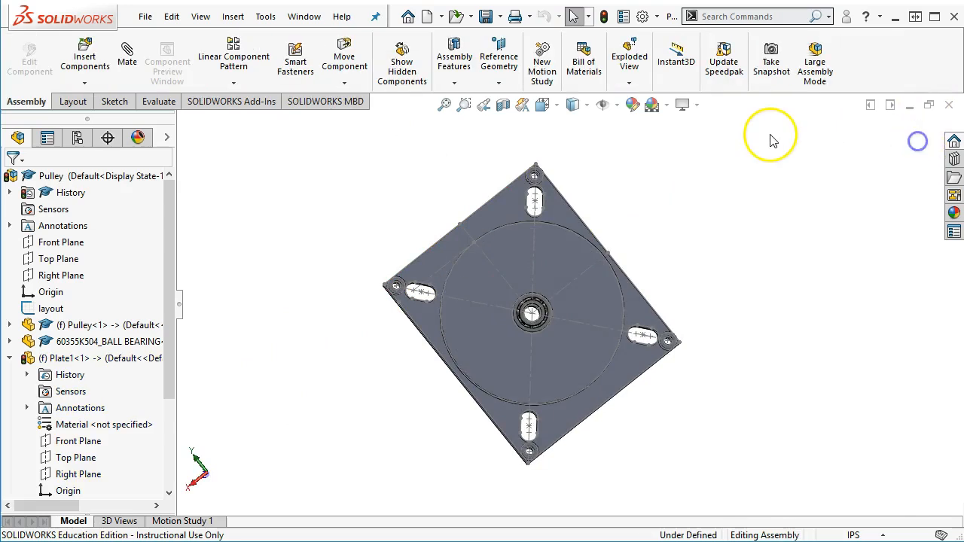
middle_click_drag(357, 318, 355, 198)
scroll(527, 372, "down", 3)
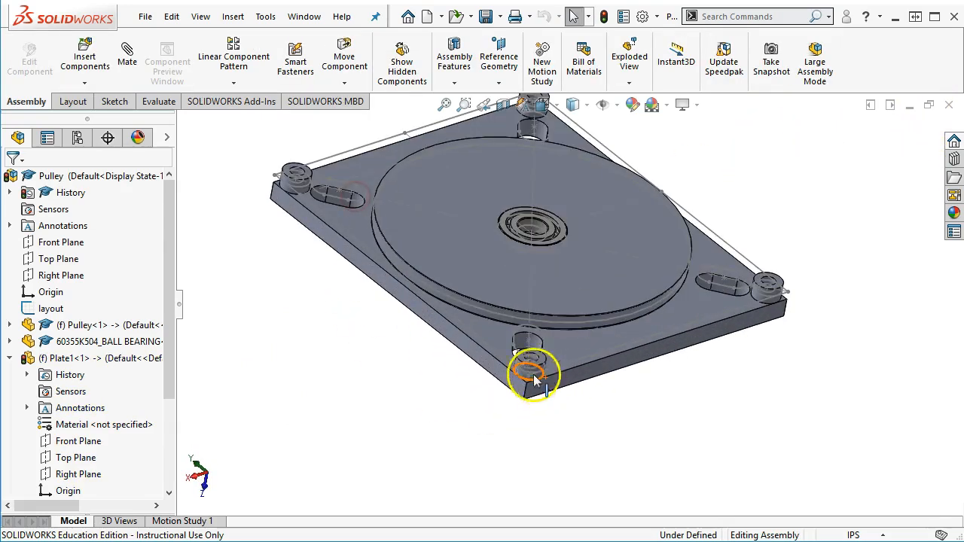
- Hide Plate1 and show Plate2 in the assembly
left_click(489, 371)
key("Tab")
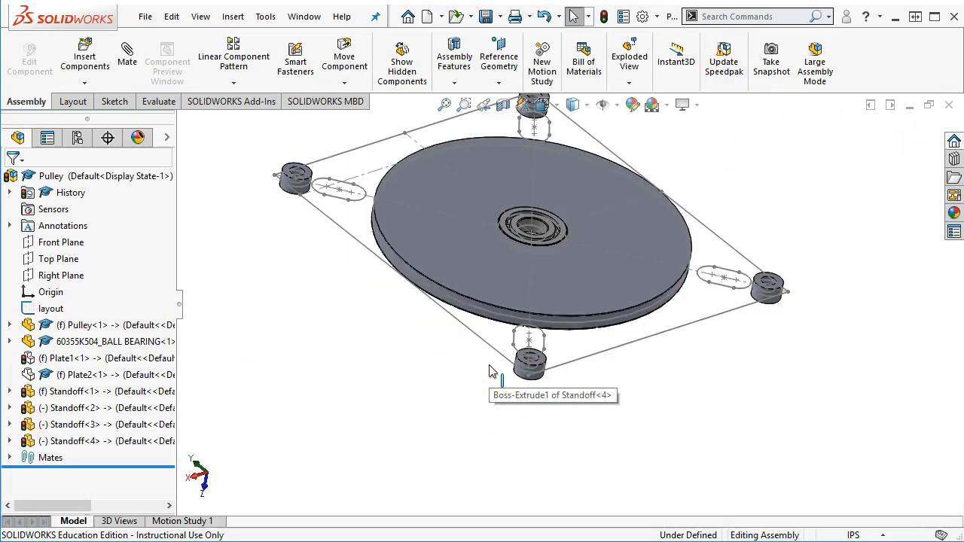
right_click(90, 376)
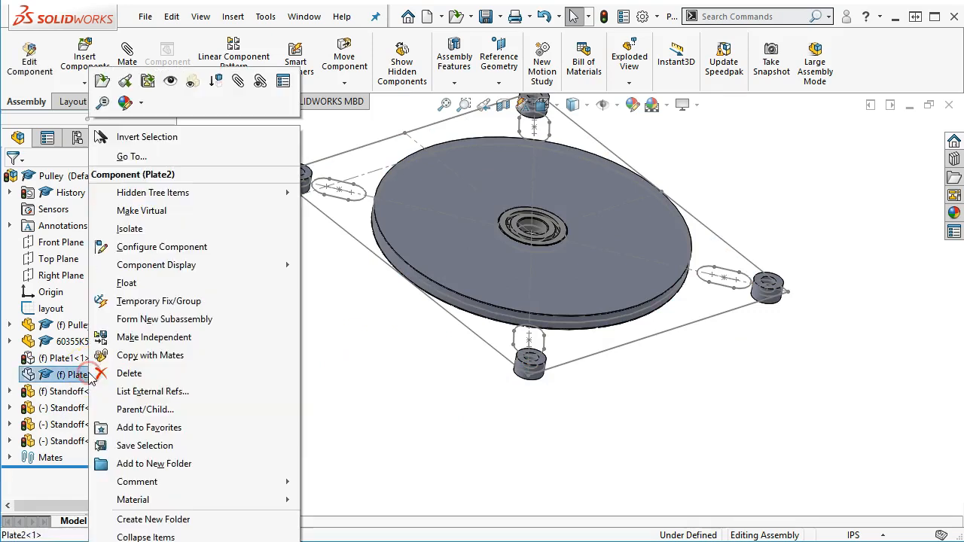
left_click(166, 83)
left_click(204, 250)
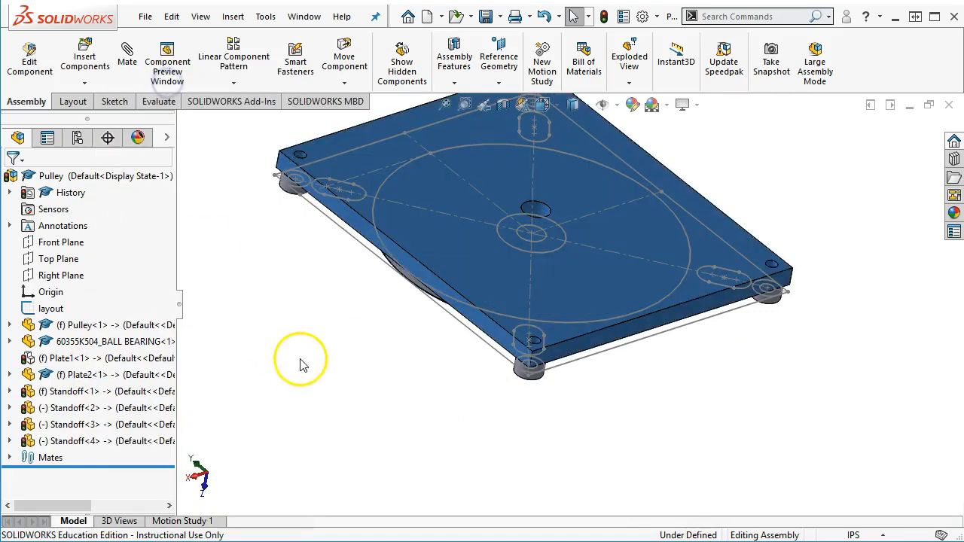
- Start editing Plate2 in the context of the assembly and select its large face
middle_click_drag(328, 271, 369, 124)
right_click(87, 379)
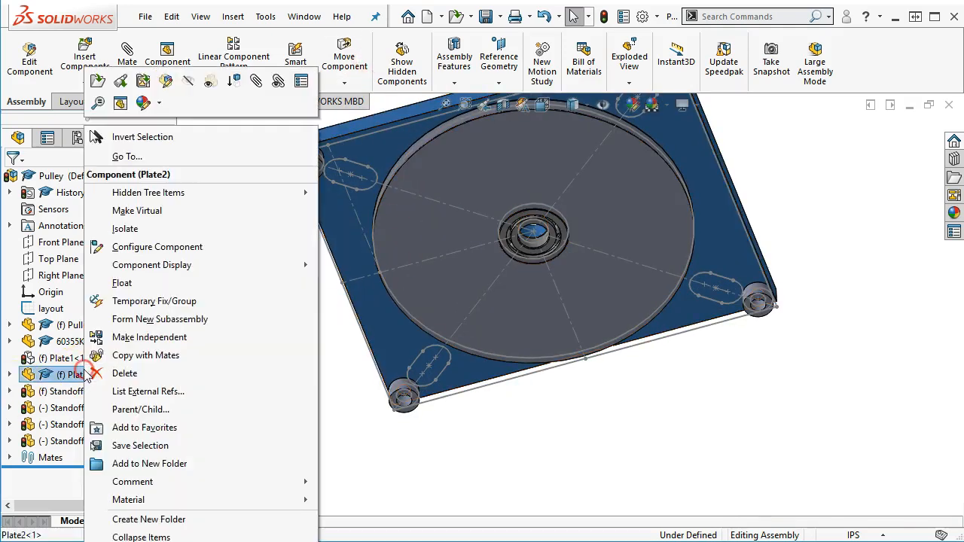
left_click(167, 82)
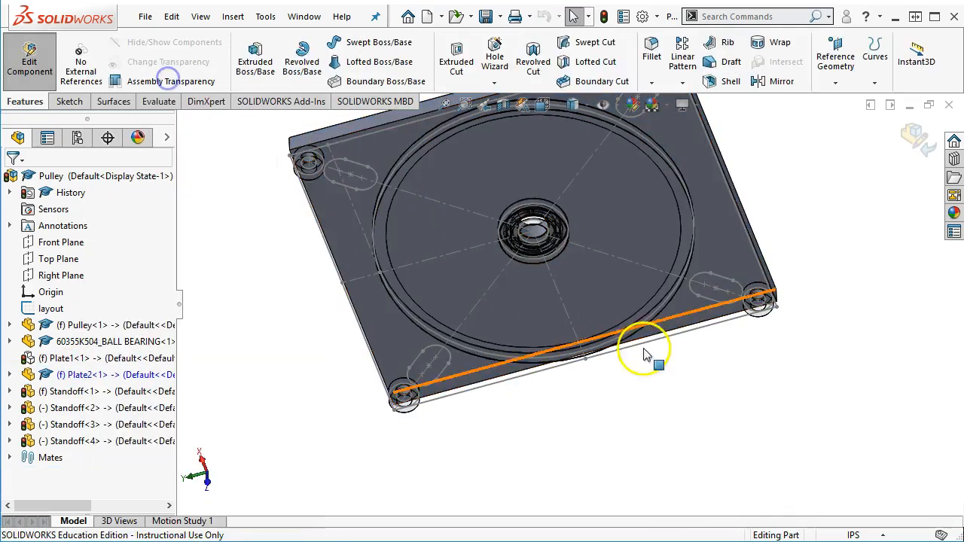
key("ctrl+1")
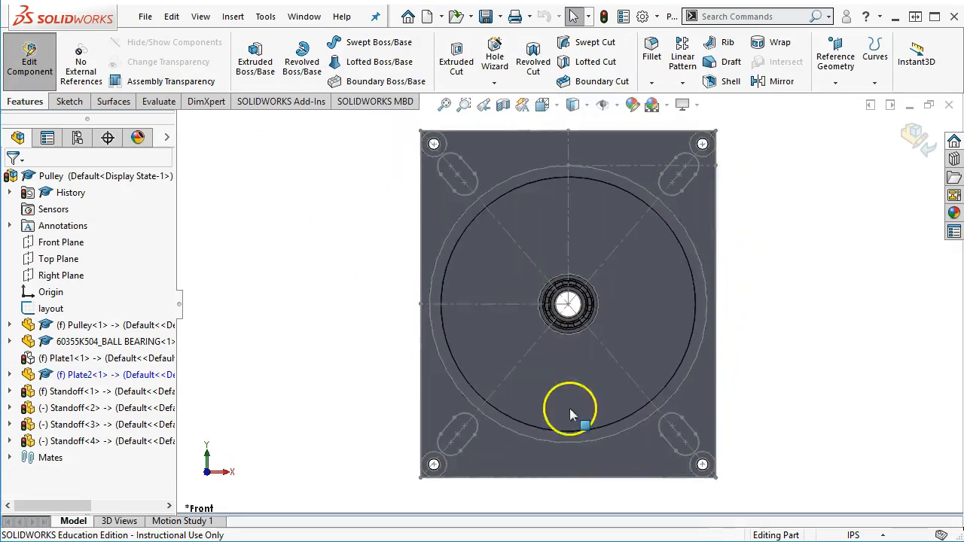
scroll(467, 170, "down", 2)
left_click(512, 179)
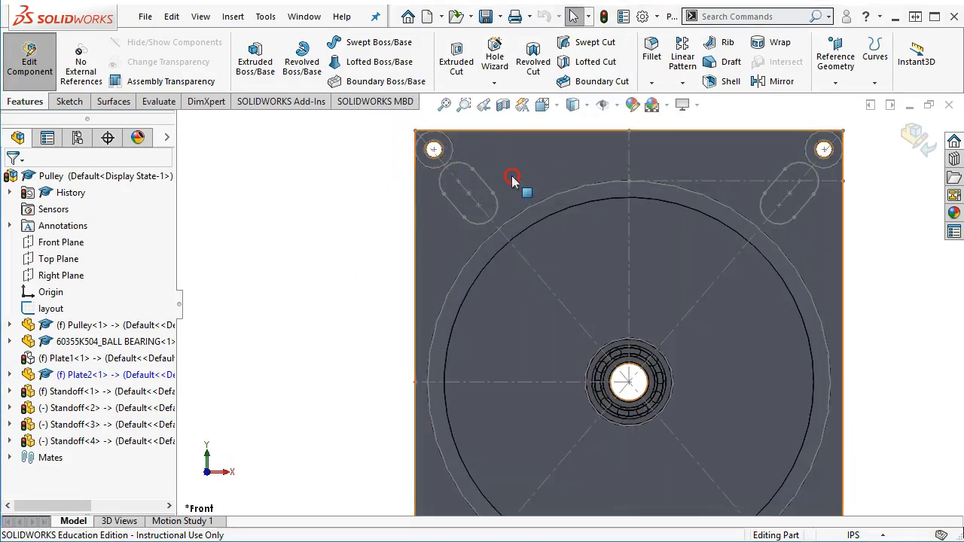
key("ctrl+7")
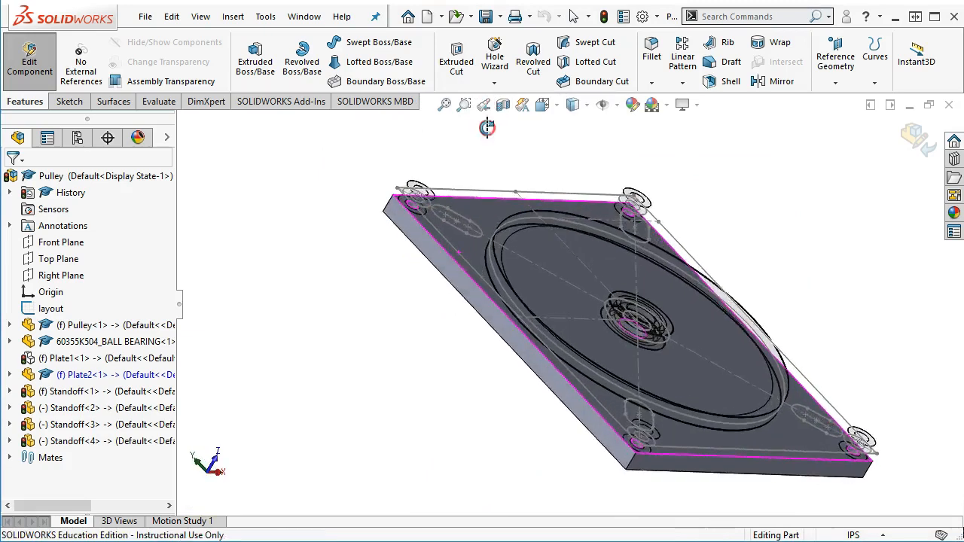
key("Tab")
scroll(470, 248, "down", 3)
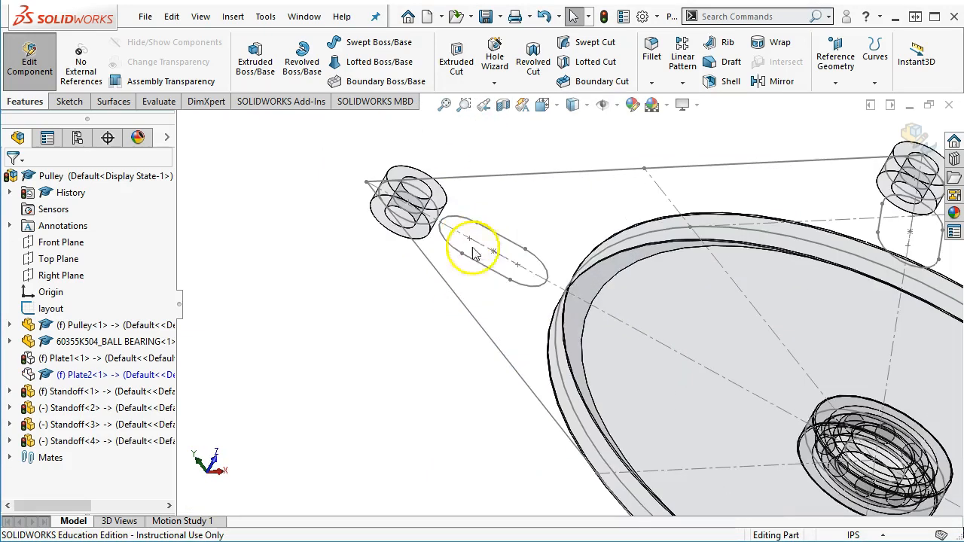
scroll(719, 279, "up", 5)
scroll(715, 275, "down", 3)
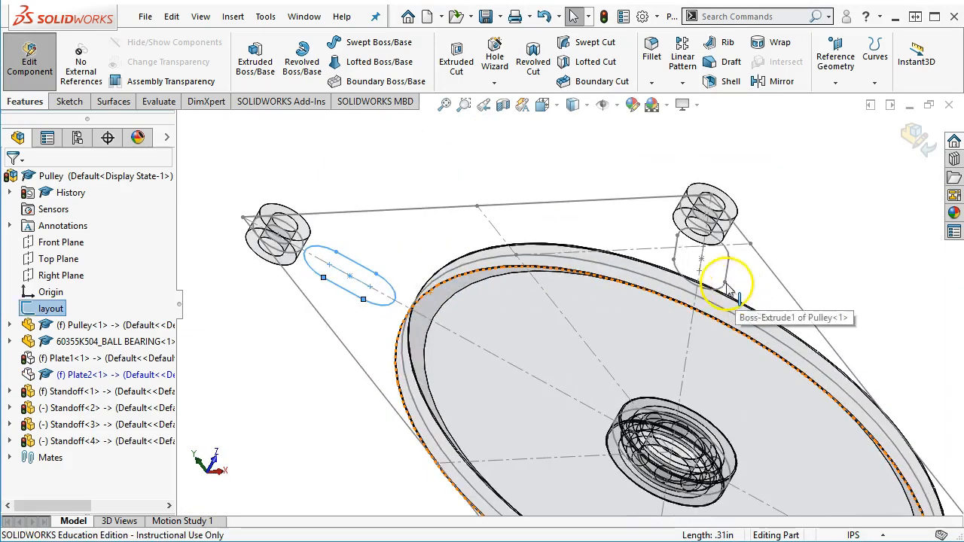
right_click(348, 298)
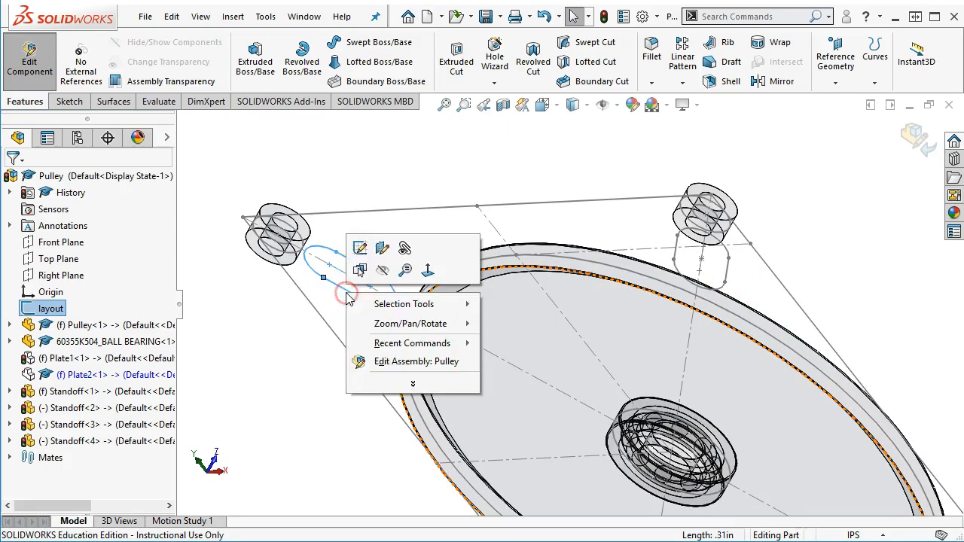
left_click(278, 320)
right_click(335, 286)
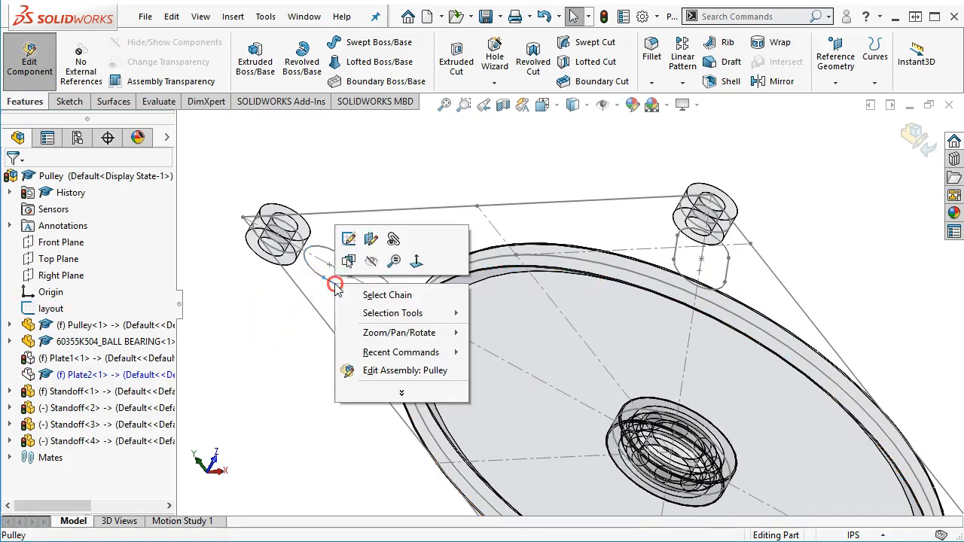
left_click(376, 296)
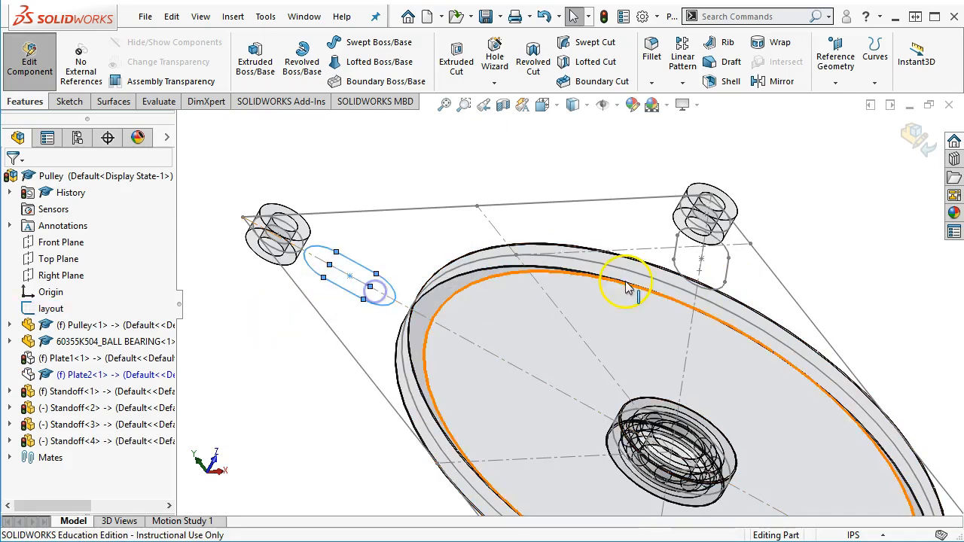
right_click(680, 256)
left_click(729, 261)
key("f")
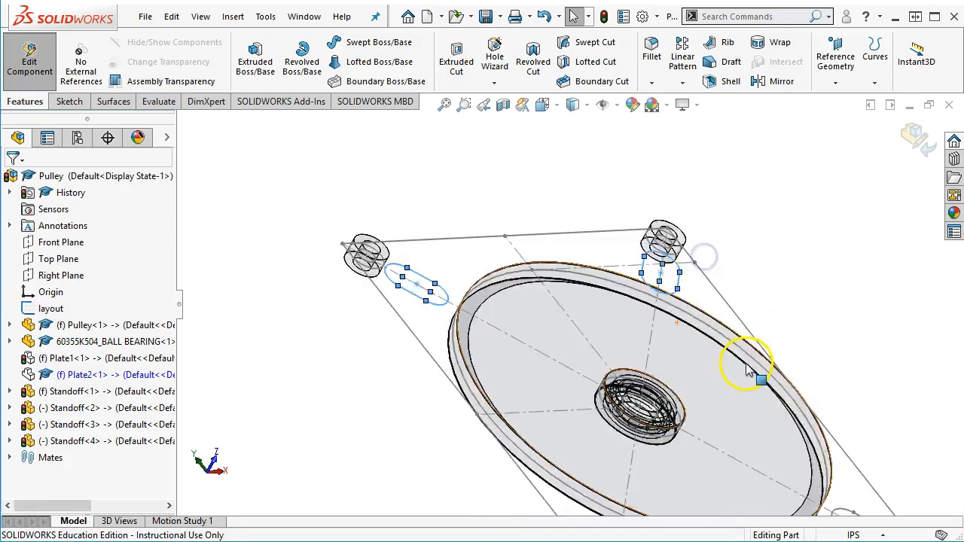
right_click(662, 435)
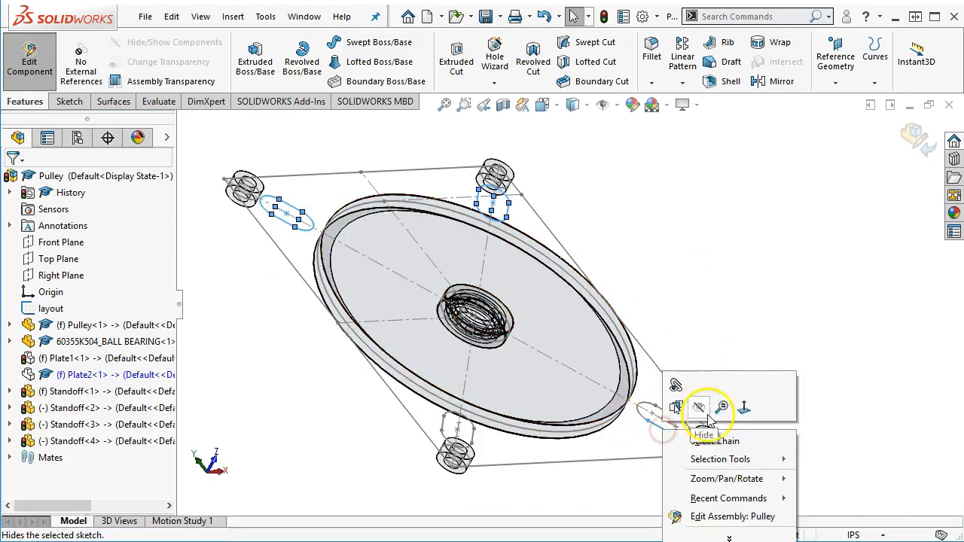
left_click(689, 437)
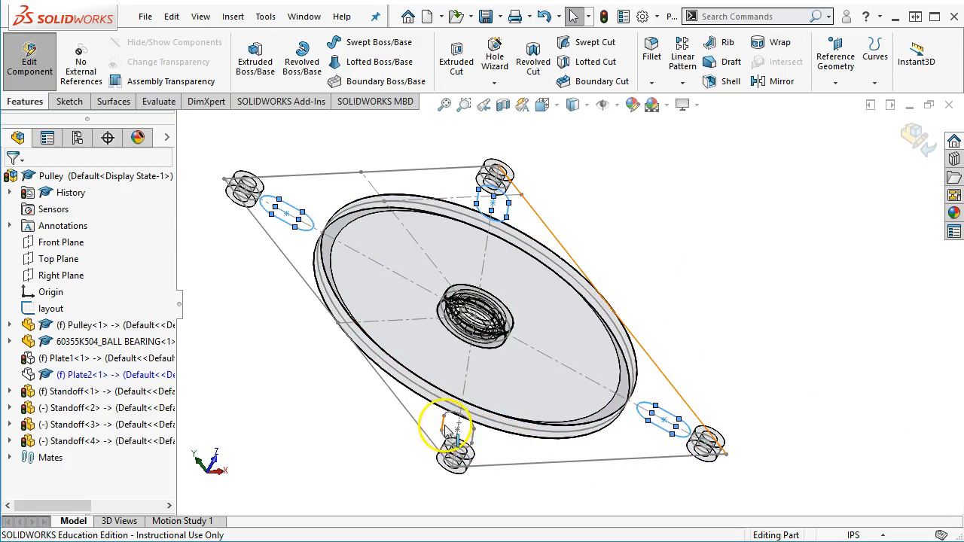
right_click(445, 429)
left_click(491, 434)
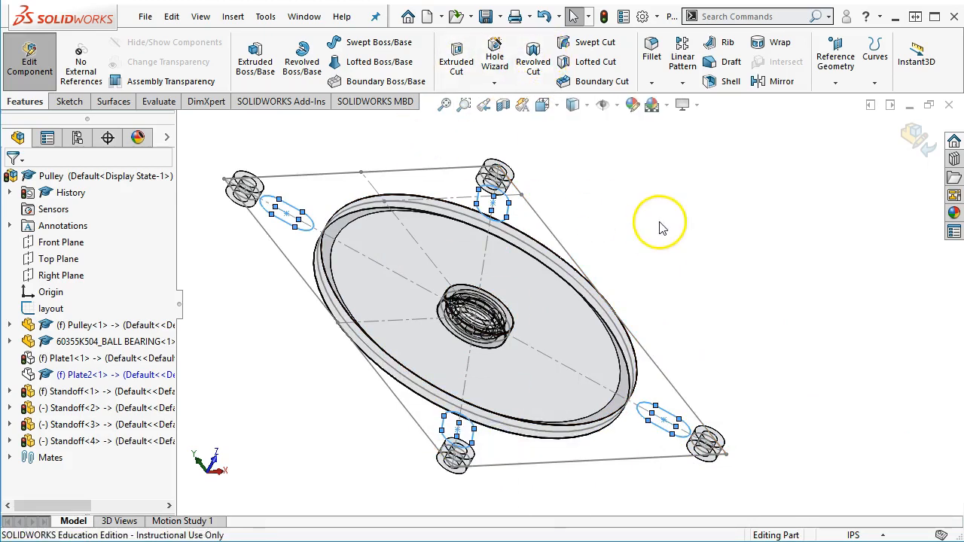
left_click(285, 296)
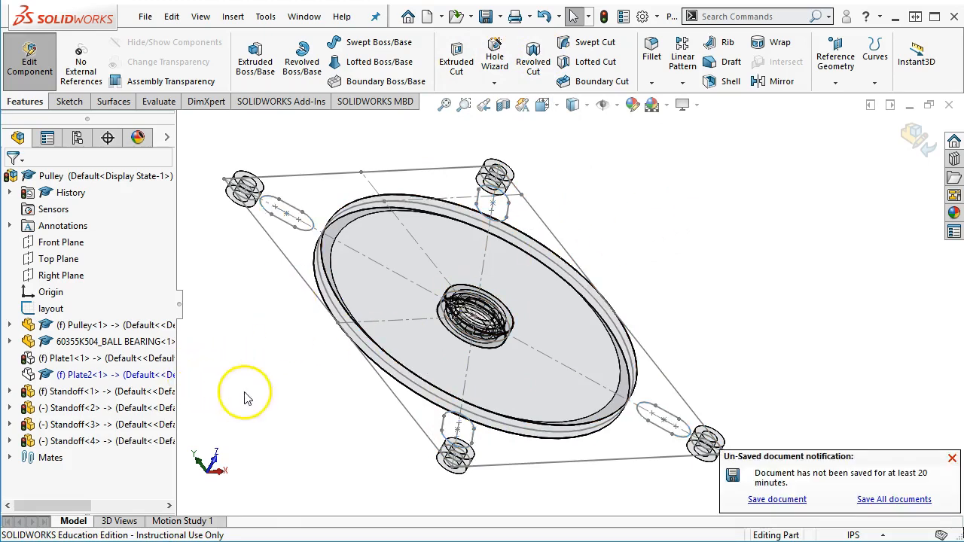
key("shift+Tab")
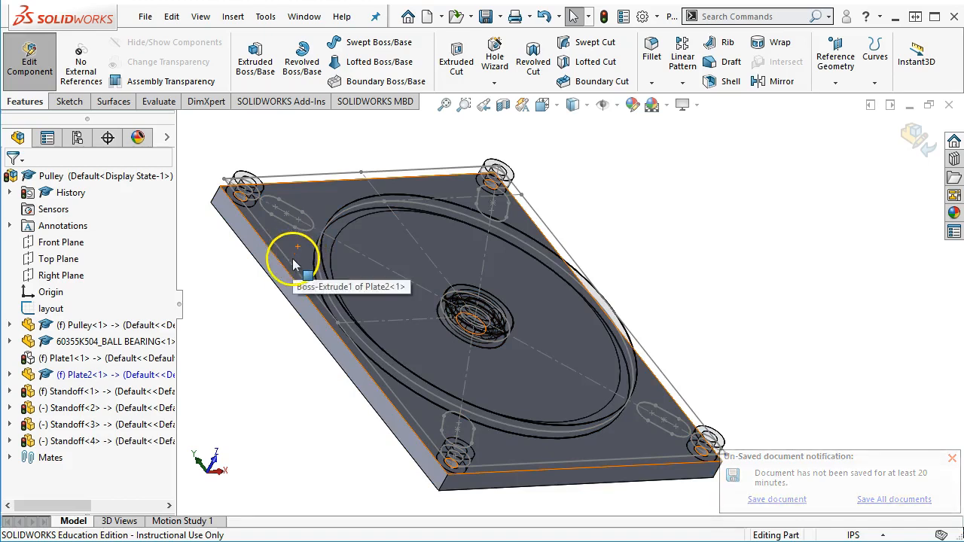
- Start a sketch on Plate2's large face and hide Plate2 to expose the layout sketch's slots
left_click(284, 243)
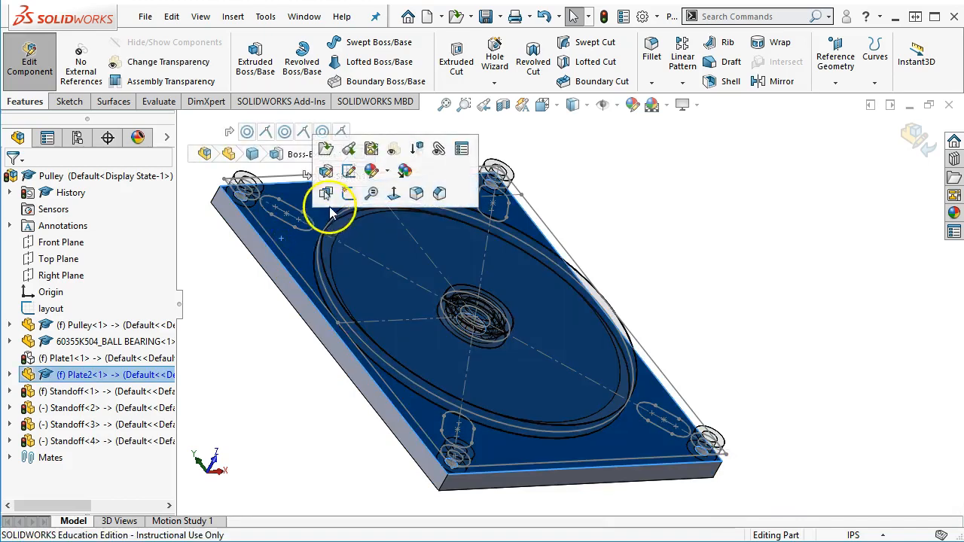
left_click(347, 195)
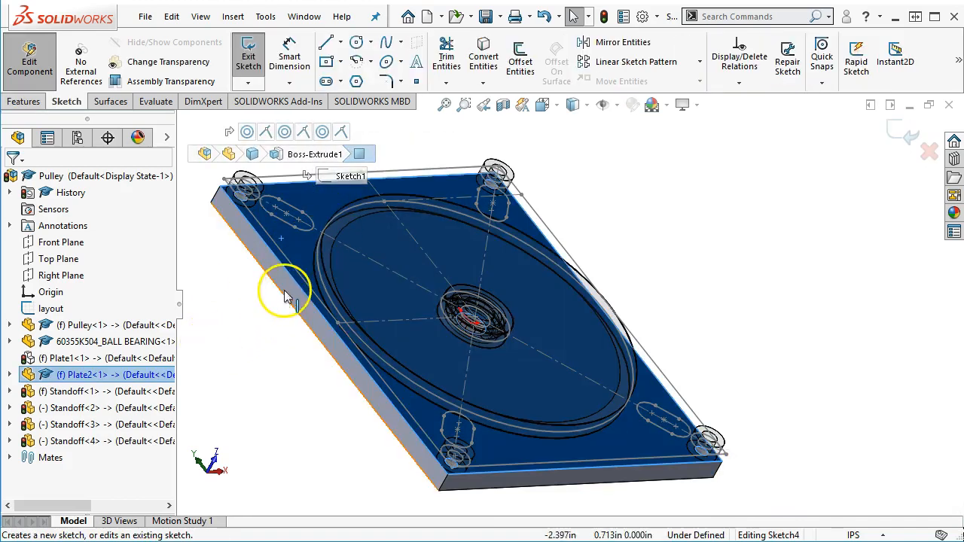
key("Tab")
- Convert the closed chains of all four layout corner slots into sketch entities on Plate2's face
right_click(284, 220)
left_click(349, 240)
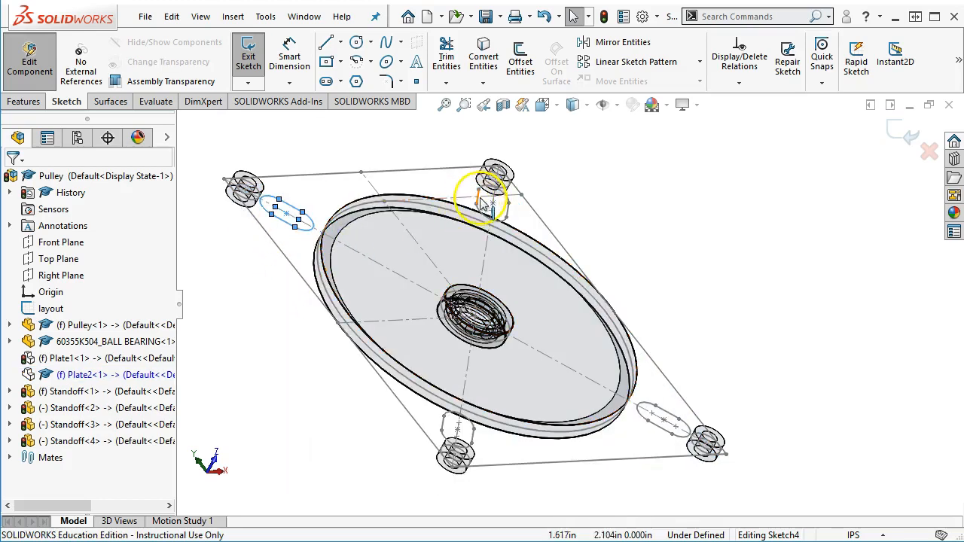
right_click(512, 217)
left_click(539, 219)
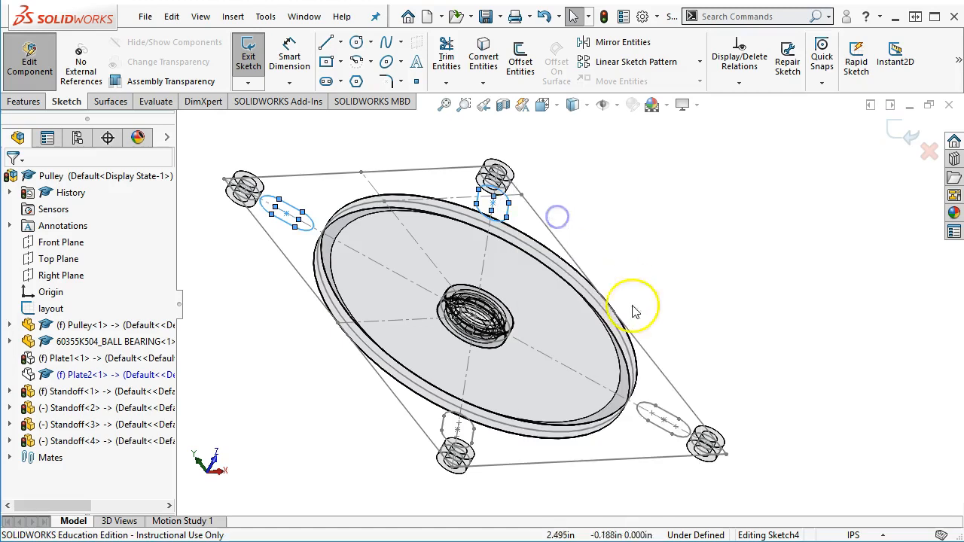
right_click(653, 419)
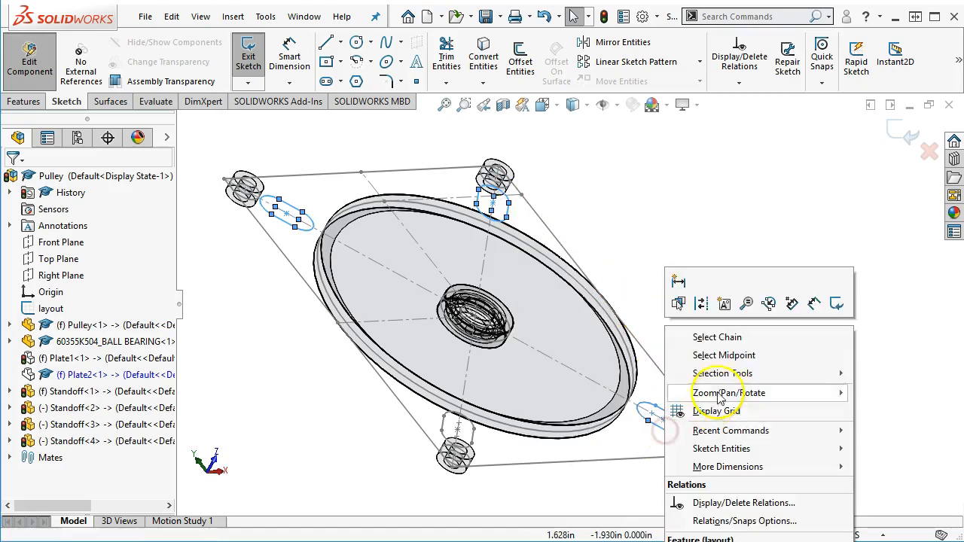
left_click(690, 334)
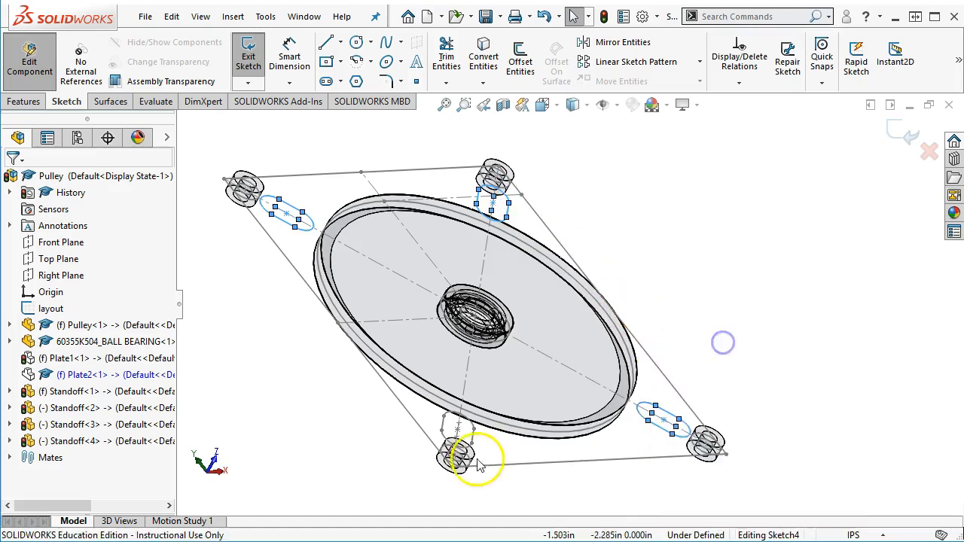
right_click(444, 428)
left_click(531, 301)
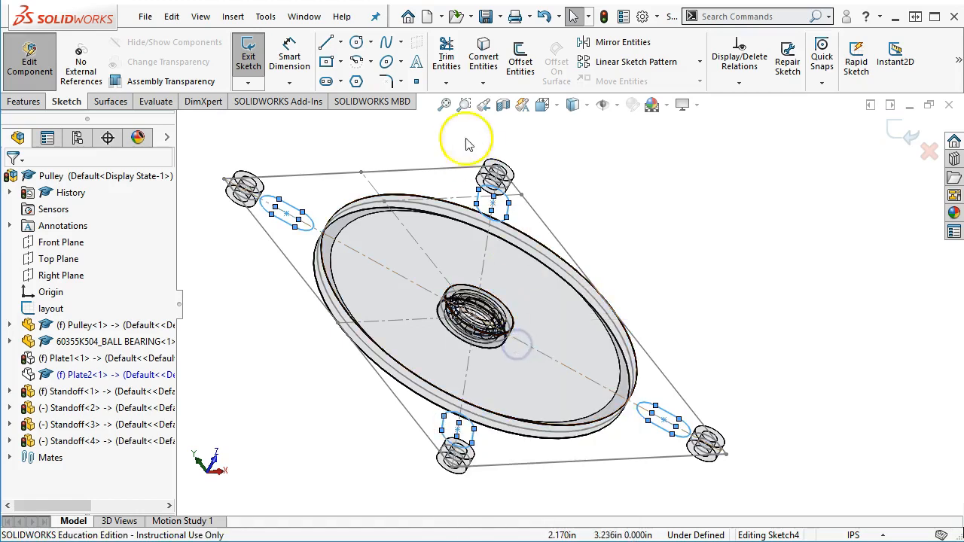
left_click(483, 53)
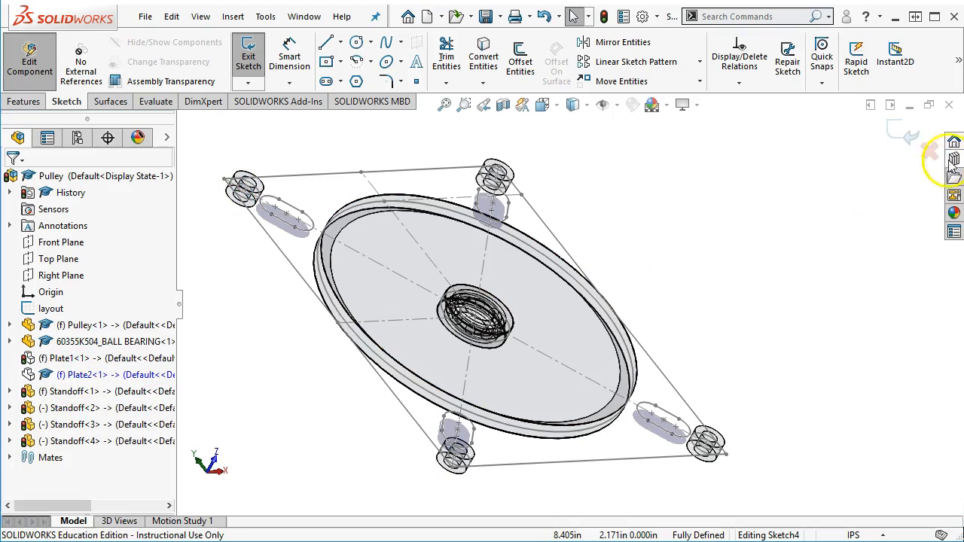
- Show Plate2 again while keeping the converted slot sketch open
right_click(88, 375)
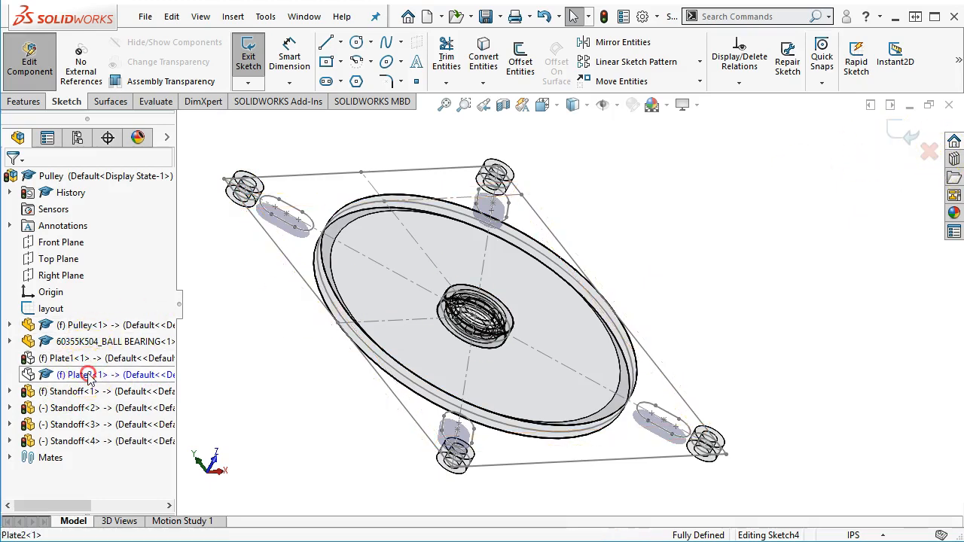
left_click(202, 202)
left_click(166, 137)
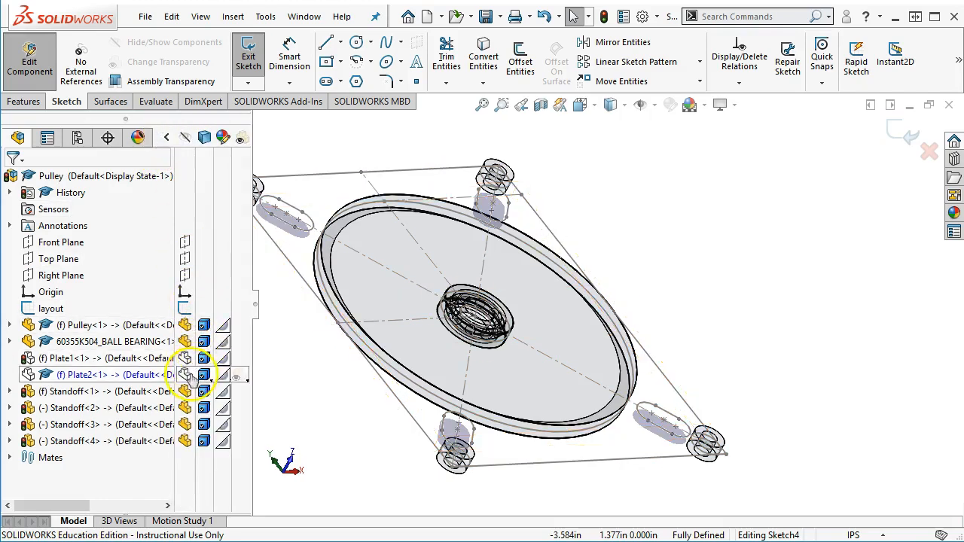
left_click(185, 375)
scroll(642, 269, "up", 4)
middle_click_drag(644, 268, 510, 338)
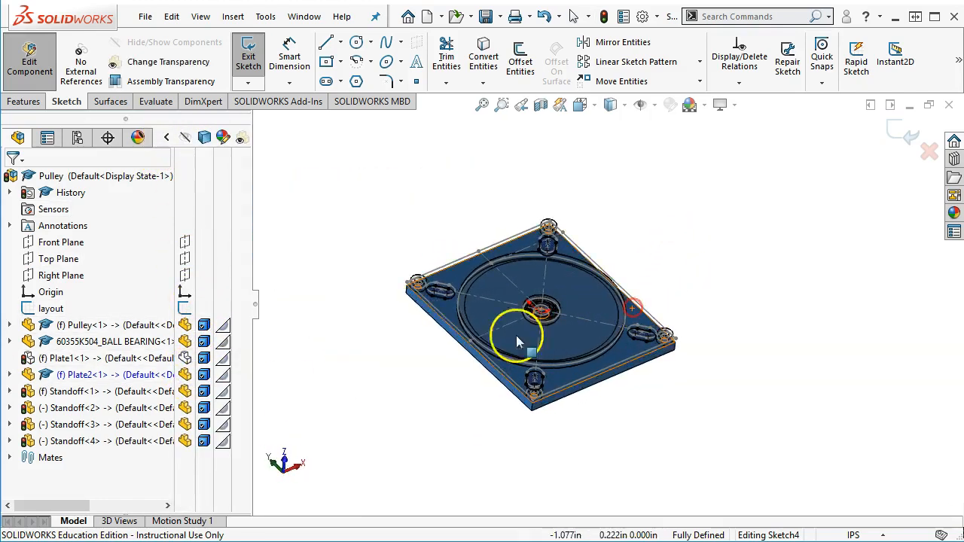
- Cut the four converted slots through Plate2 with a Through All Extruded Cut
left_click(30, 102)
left_click(456, 60)
left_click(348, 325)
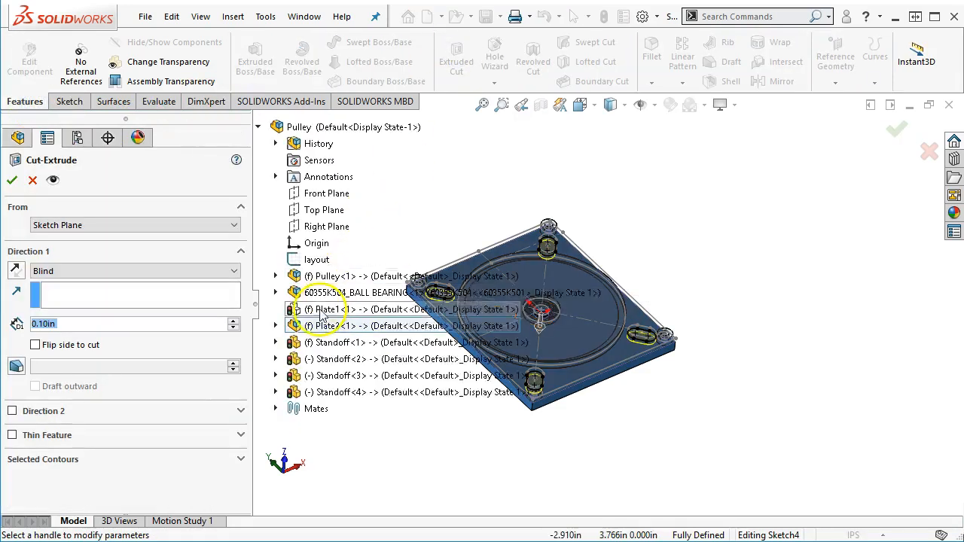
left_click(128, 273)
left_click(100, 294)
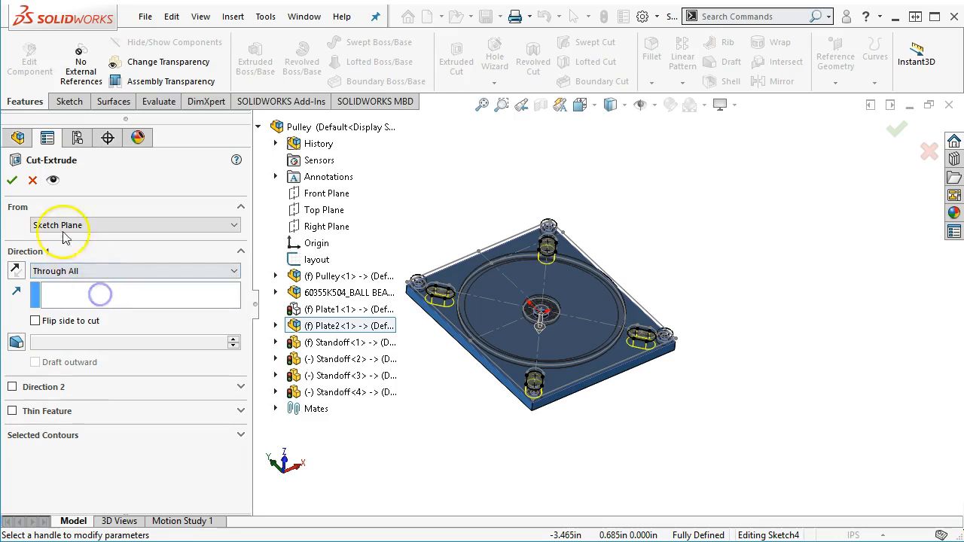
left_click(12, 180)
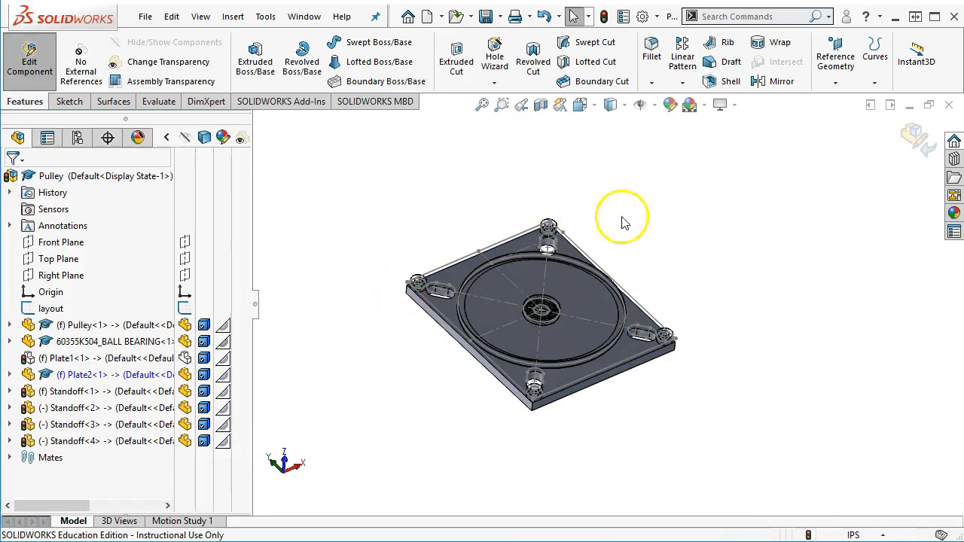
- Leave in-context editing of Plate2 and show Plate1 in the assembly
left_click(916, 134)
middle_click_drag(684, 215, 695, 327)
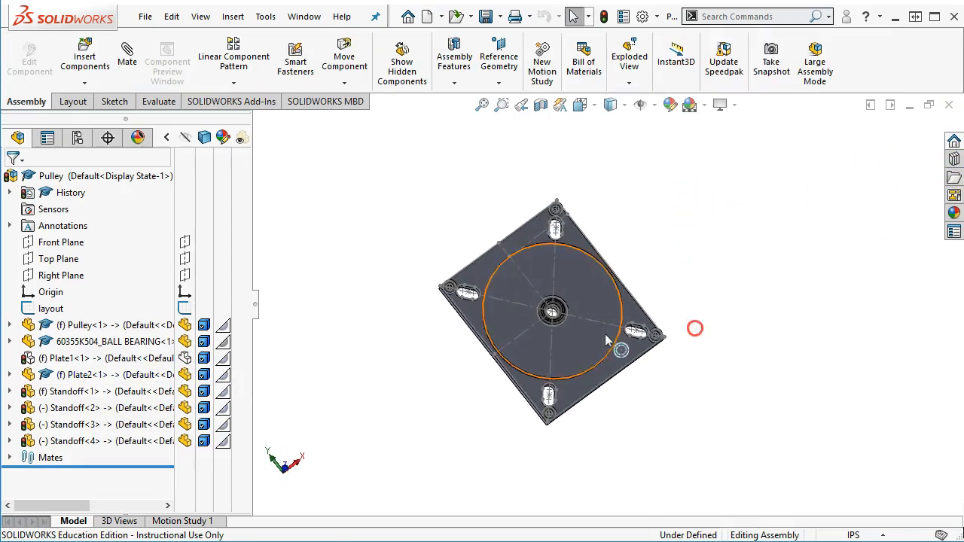
left_click(183, 360)
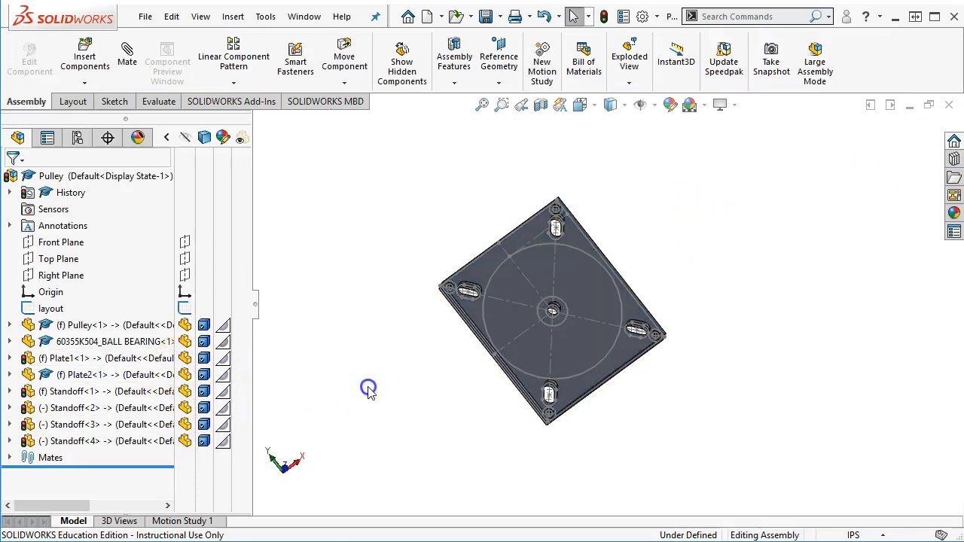
- Hide the layout sketch and check the slots' alignment through both plates from the front and side
left_click(186, 308)
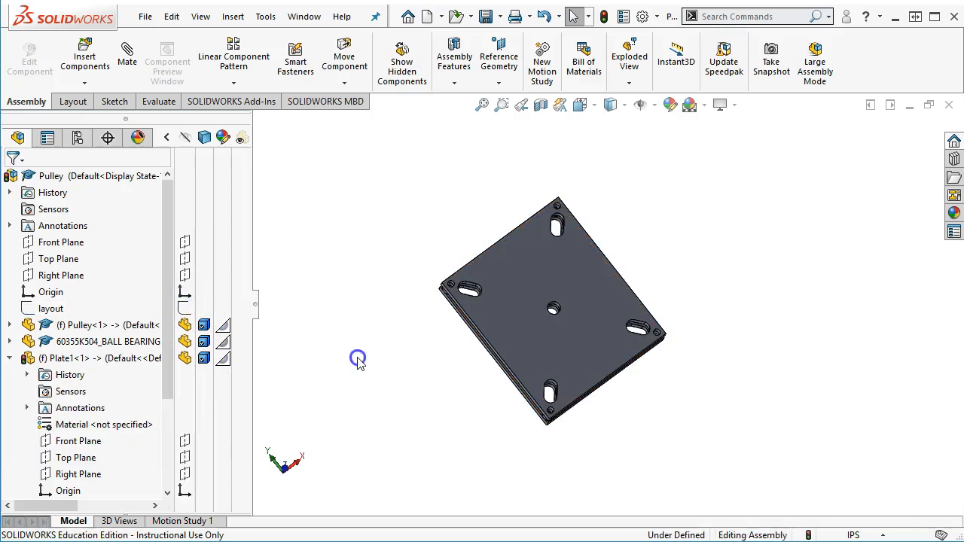
key("ctrl+1")
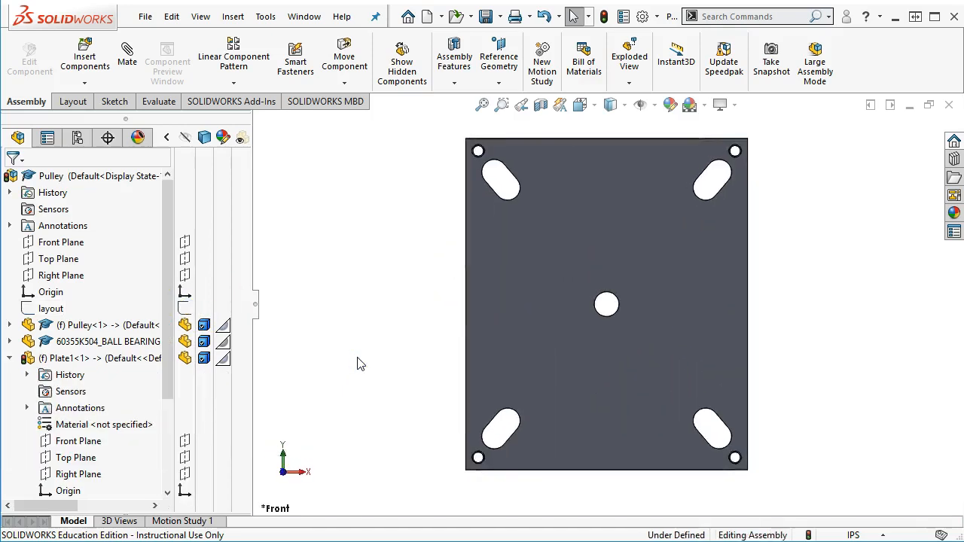
middle_click_drag(400, 354, 342, 362)
scroll(637, 311, "down", 4)
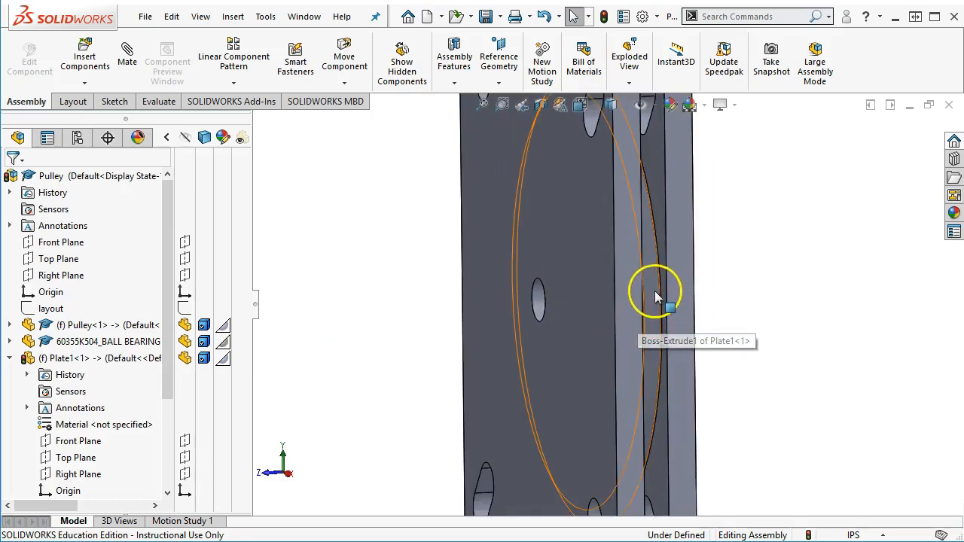
- Isolate the Pulley component and view it at an angle and from the front
right_click(655, 295)
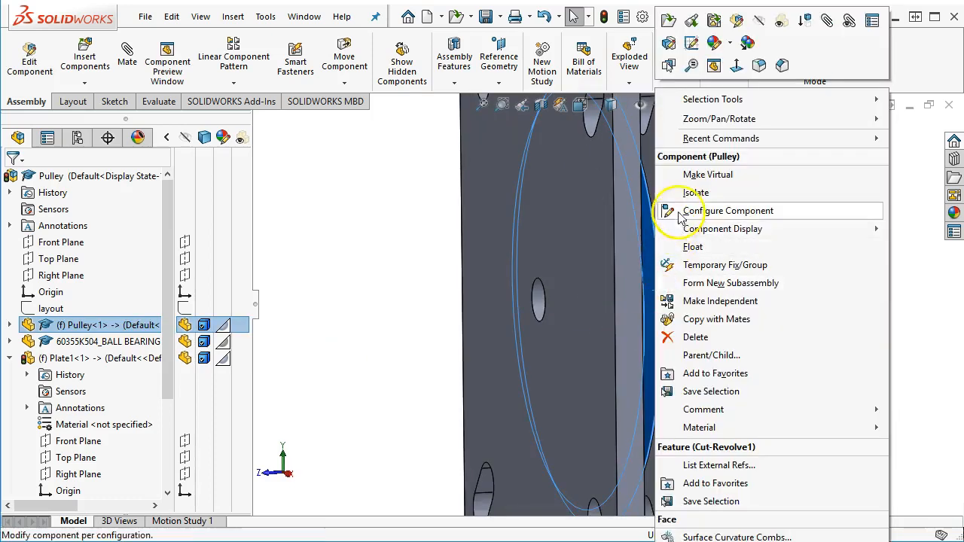
left_click(695, 193)
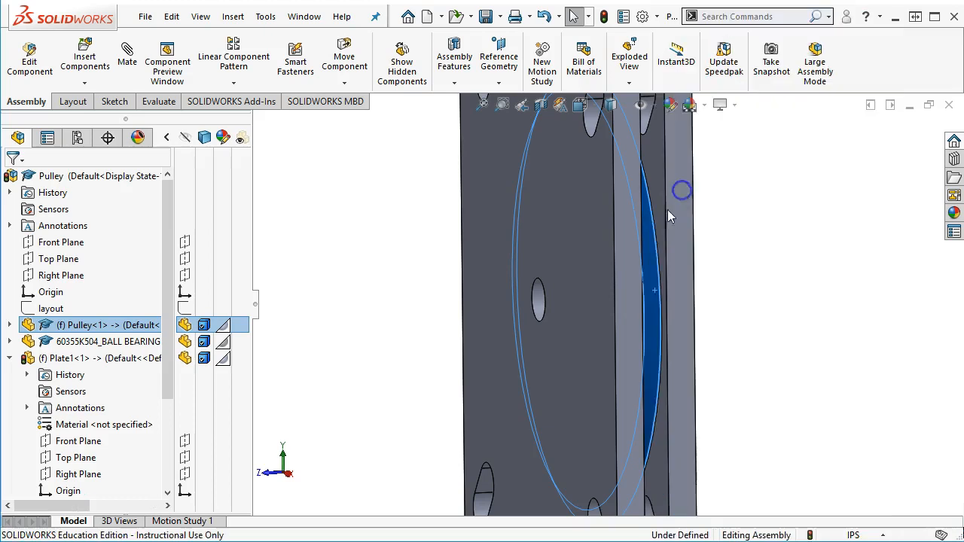
middle_click_drag(650, 303, 637, 279)
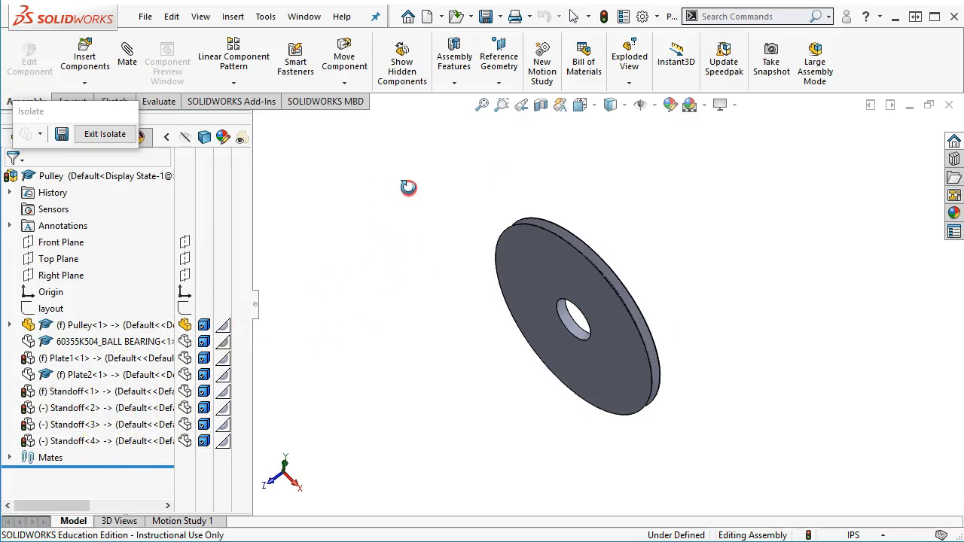
scroll(645, 327, "down", 3)
middle_click_drag(632, 301, 634, 143)
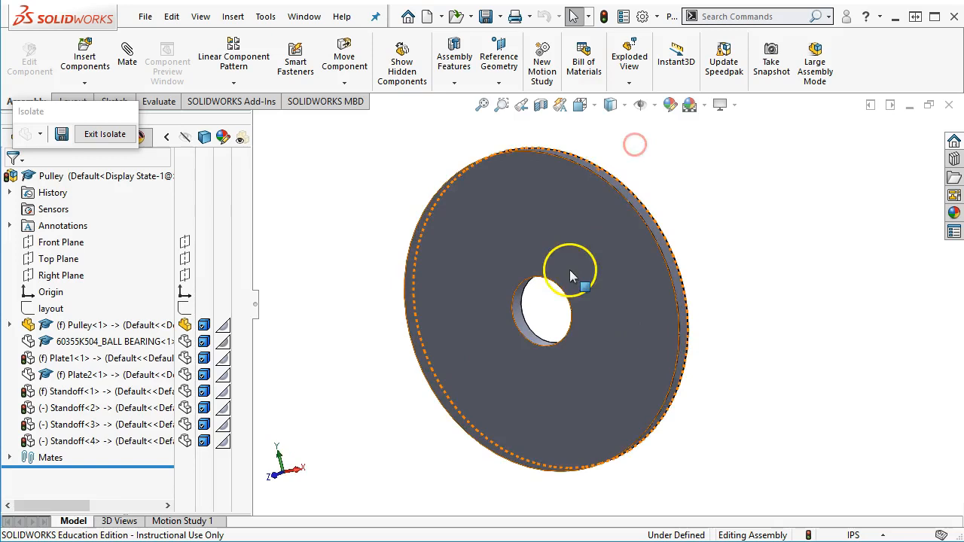
key("ctrl+1")
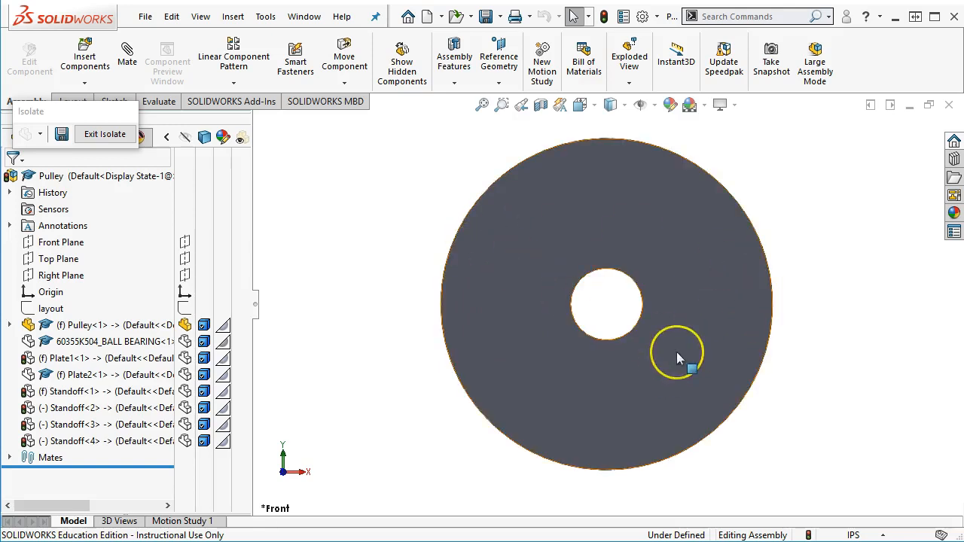
- End the isolation of the pulley and view the full assembly at an angle
left_click_drag(675, 309, 558, 220)
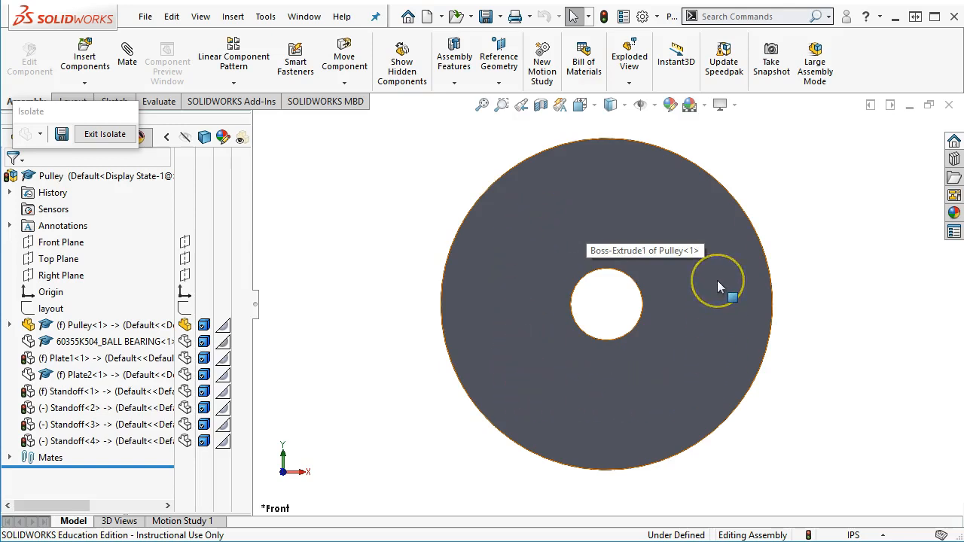
left_click_drag(717, 280, 717, 280)
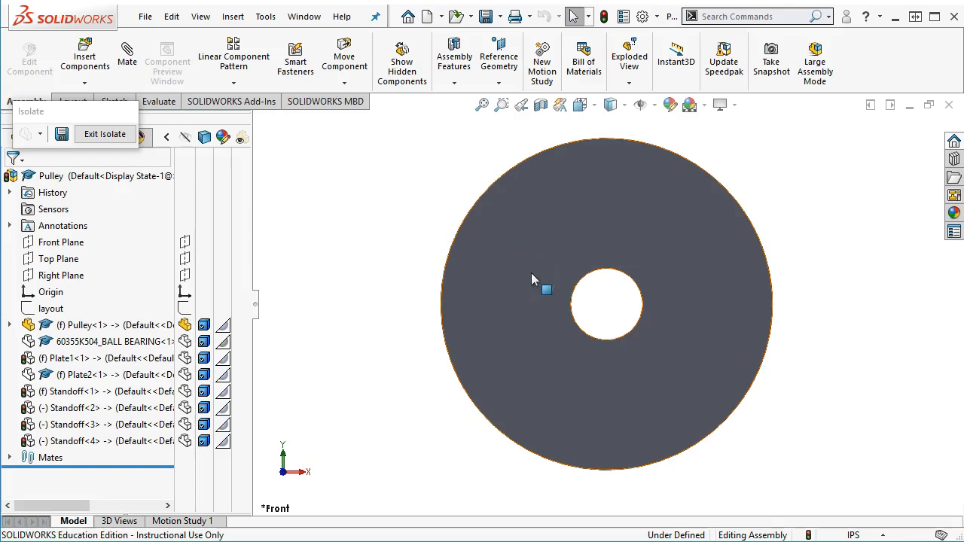
mouse_move(513, 351)
left_mouse_down()
mouse_move(611, 324)
mouse_move(664, 144)
mouse_move(643, 424)
mouse_move(687, 154)
mouse_move(703, 165)
mouse_move(706, 172)
mouse_move(387, 314)
mouse_move(85, 110)
mouse_move(339, 141)
left_mouse_up()
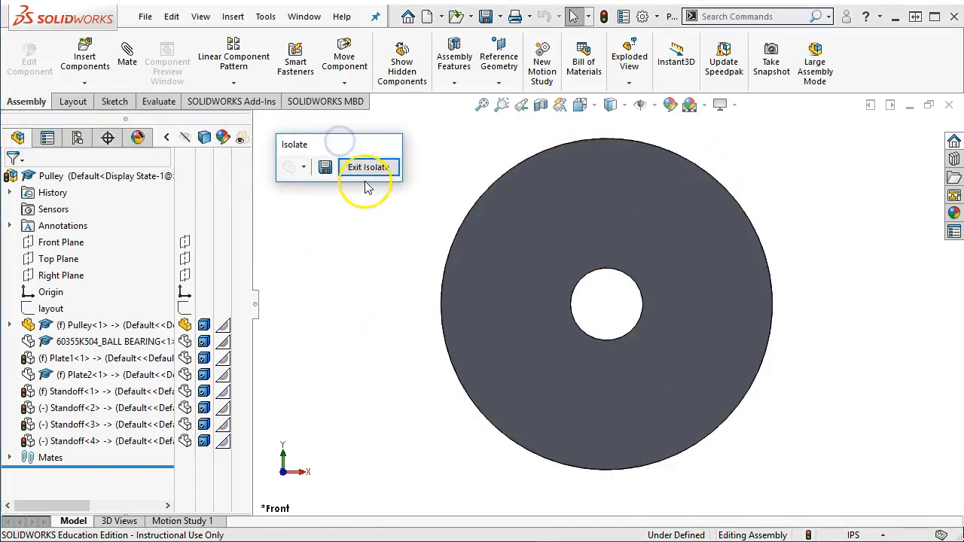
left_click(366, 169)
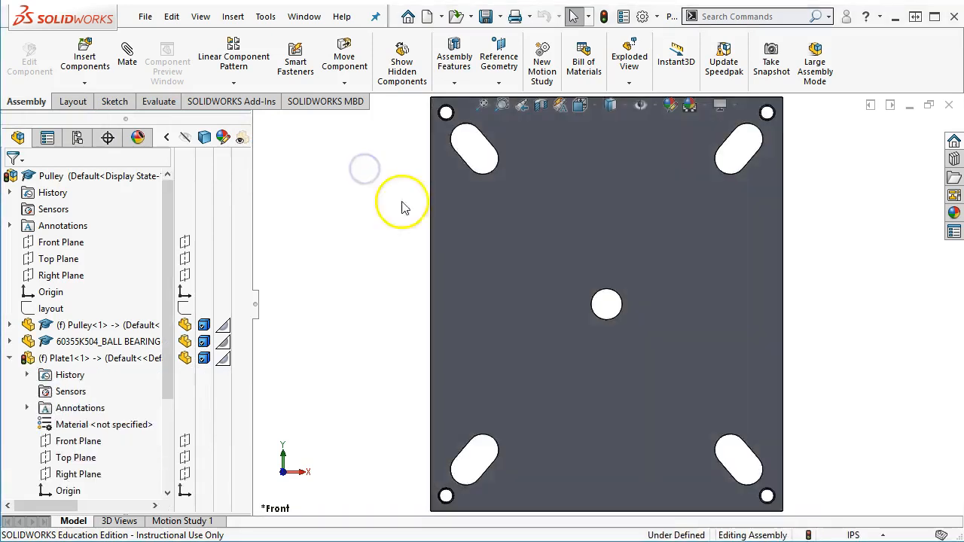
scroll(400, 204, "up", 3)
middle_click_drag(480, 221, 442, 306)
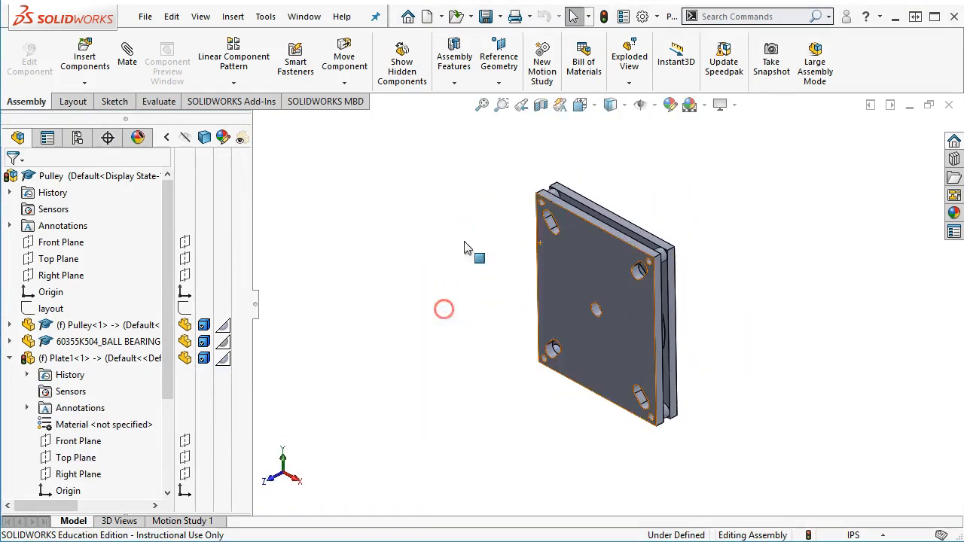
- Save the Pulley assembly with the modified Plate1 and Plate2 parts, rebuilding before saving
left_click(485, 15)
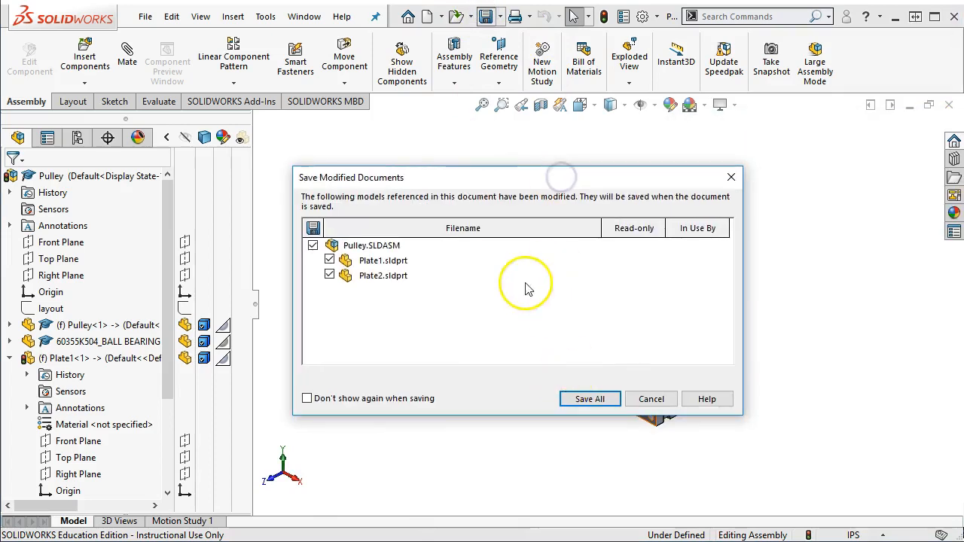
left_click(590, 399)
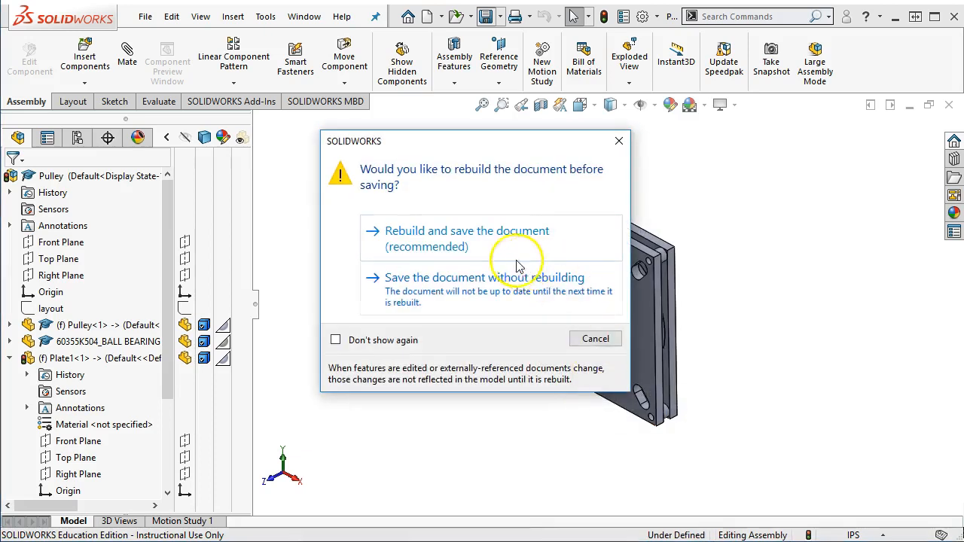
left_click(508, 245)
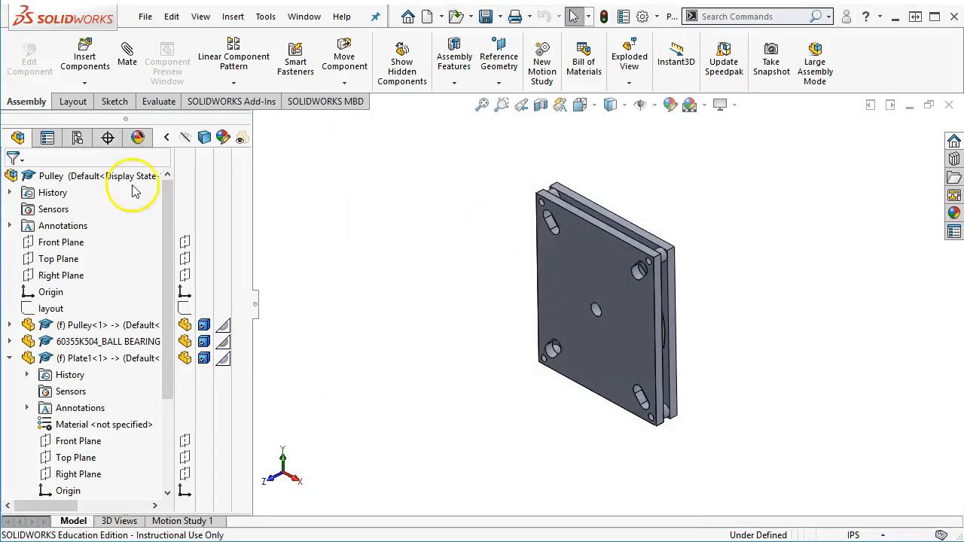
- Collapse the assembly's display pane and switch to the open Pulley drawing
left_click(165, 139)
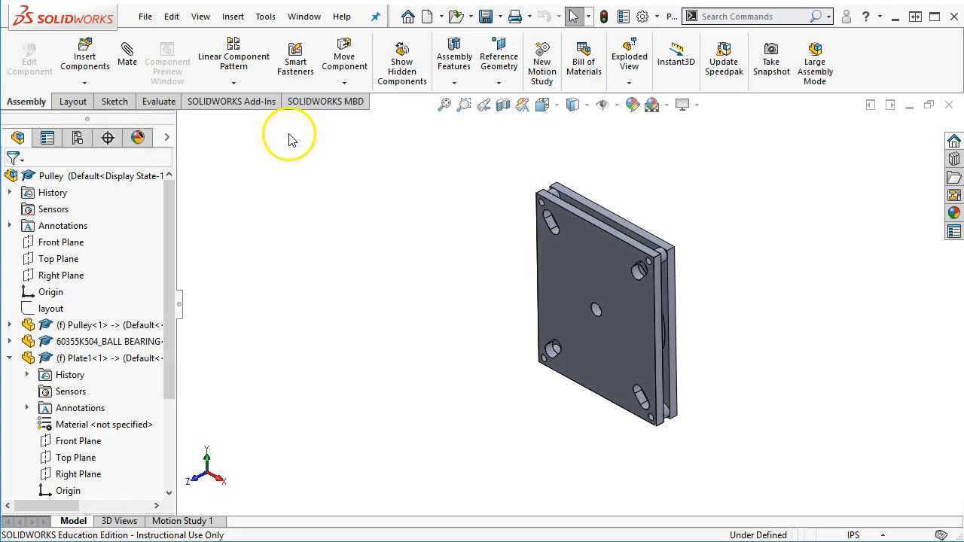
left_click(304, 16)
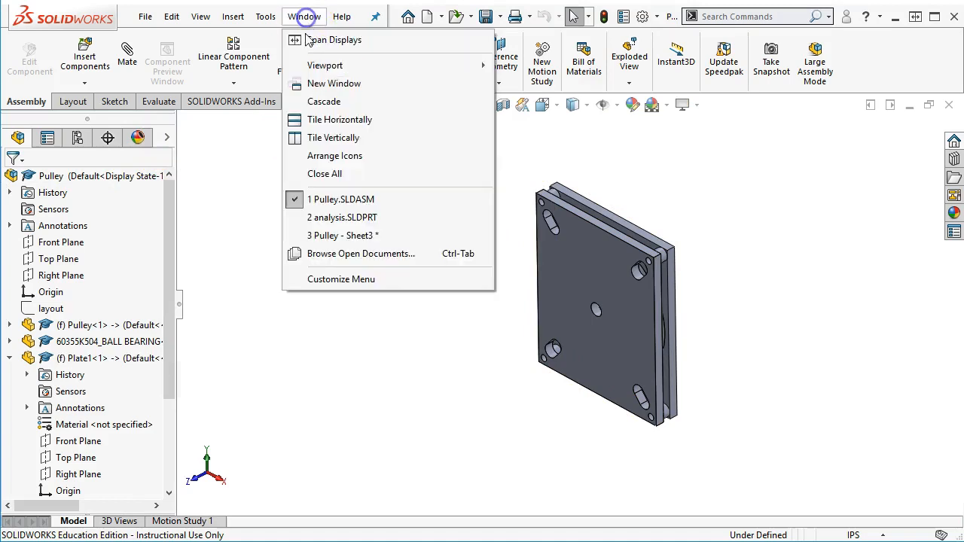
left_click(350, 235)
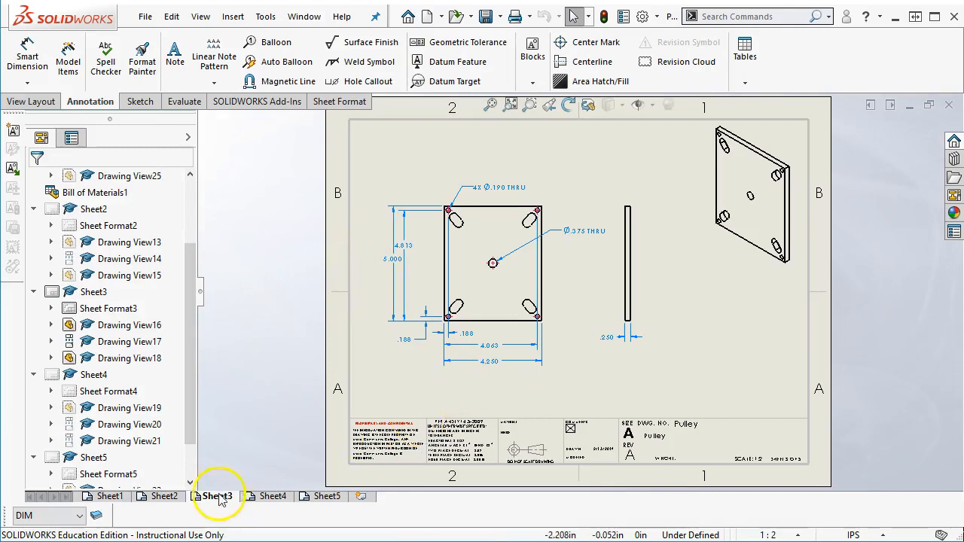
- Look through Sheet5 and Sheet2, then examine the exploded view and bill of materials on Sheet1
left_click(327, 496)
left_click(157, 497)
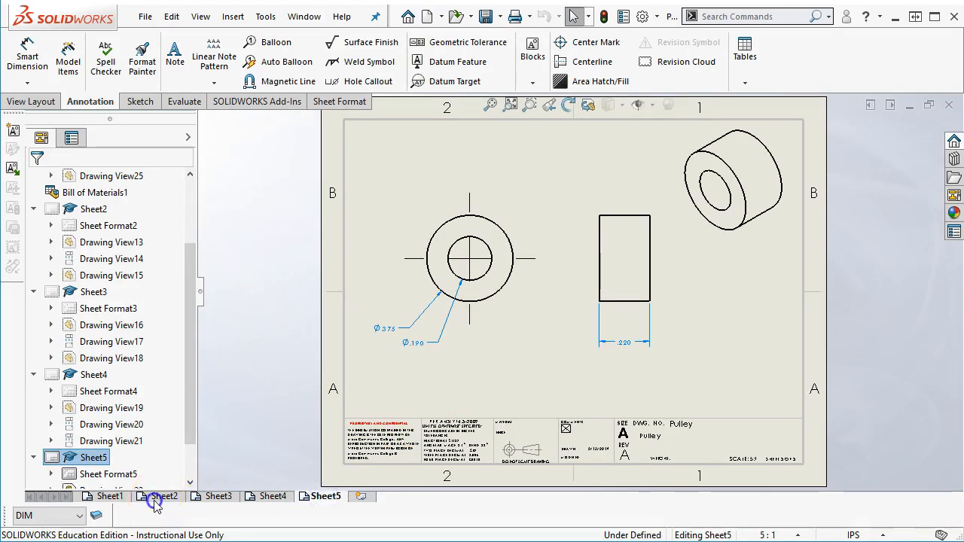
left_click(96, 497)
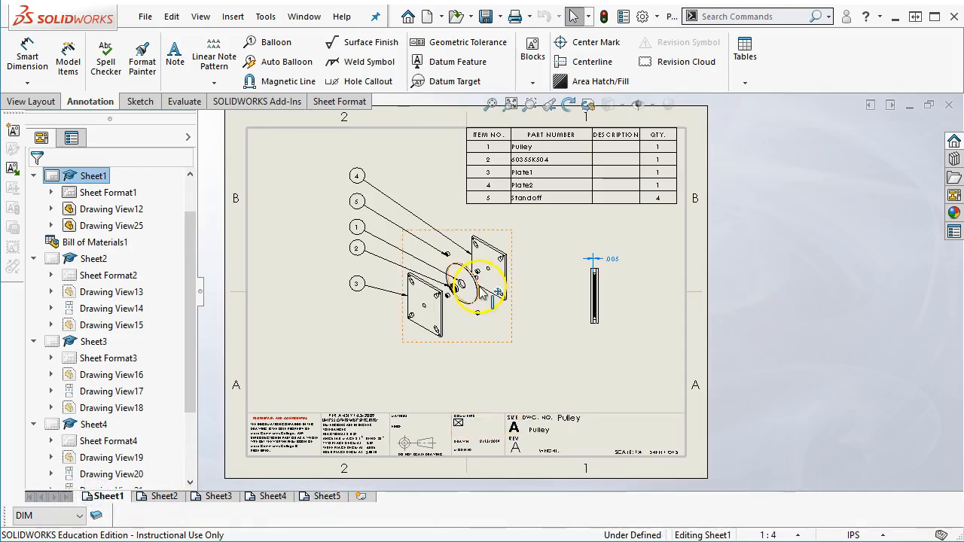
scroll(536, 322, "up", 2)
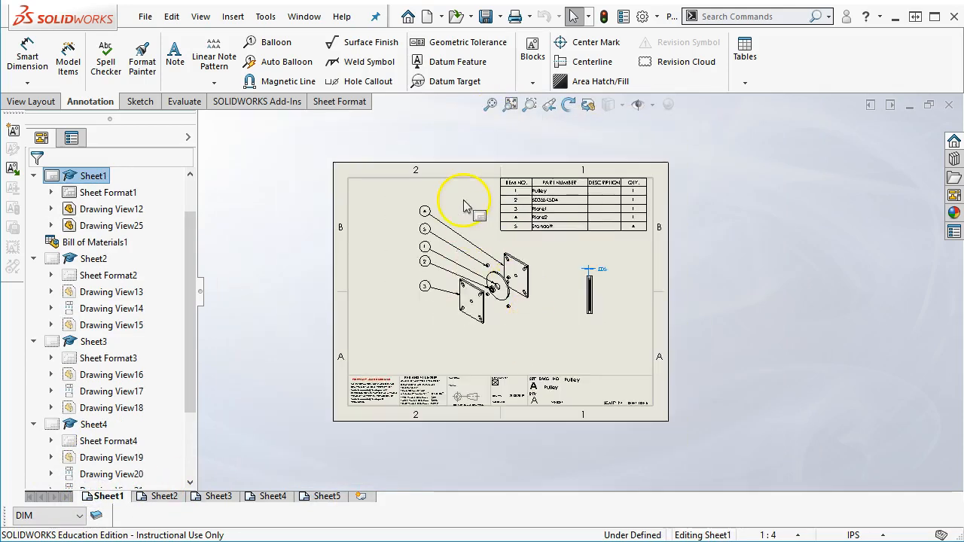
scroll(464, 207, "down", 2)
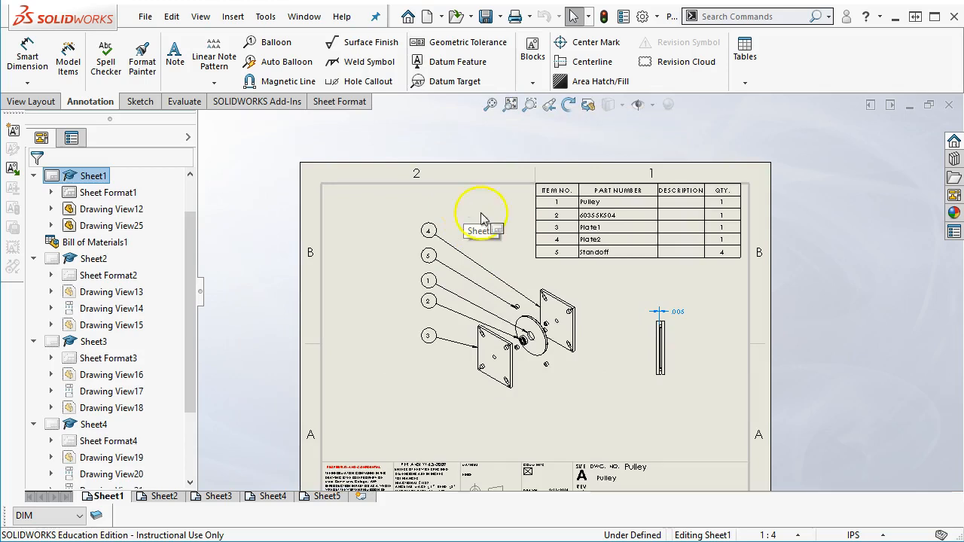
scroll(644, 444, "up", 1)
- Open Sheet1's sheet format to look at the title block, then return to editing the sheet
right_click(661, 379)
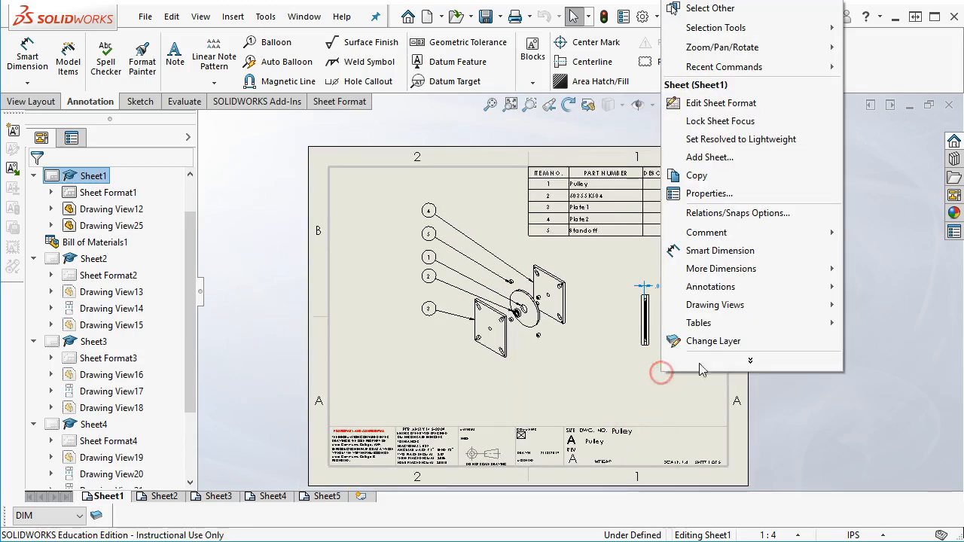
left_click(727, 99)
left_click(672, 444)
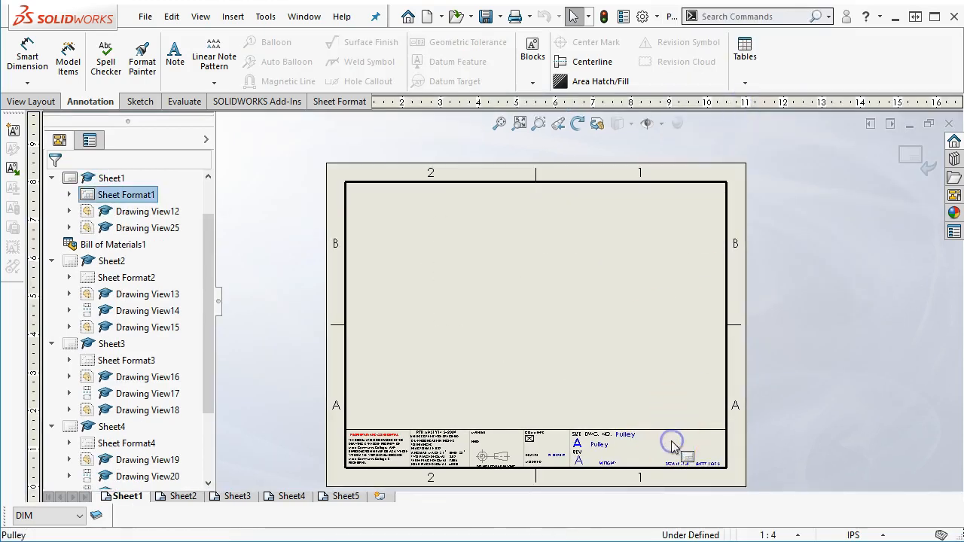
right_click(570, 299)
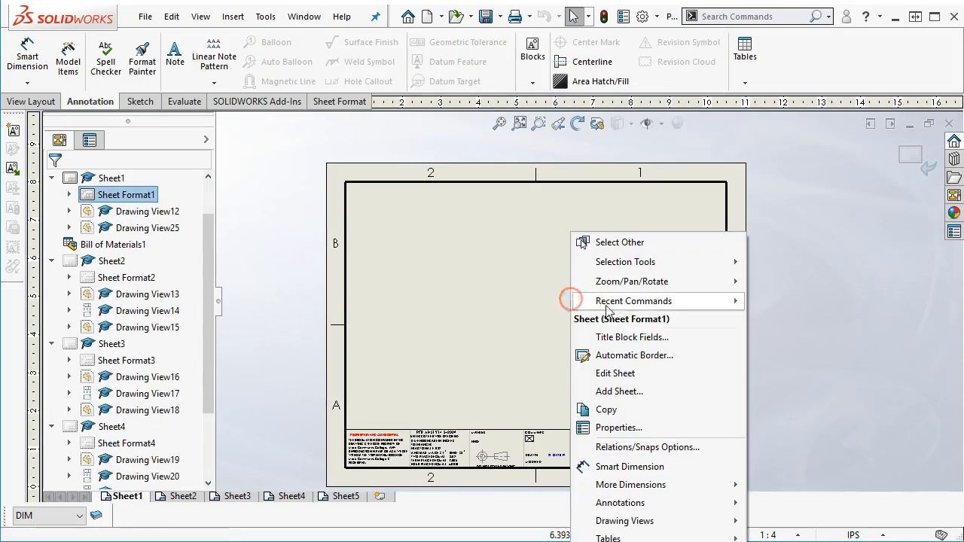
left_click(615, 375)
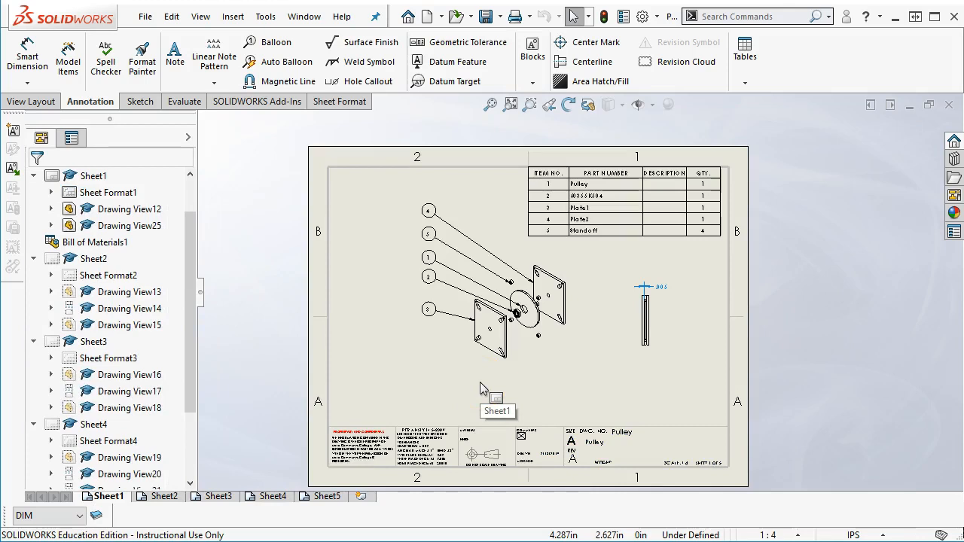
- Examine the exploded assembly view on Sheet1 and the pulley's dimensions and geometric tolerances on Sheet2
left_click(497, 365)
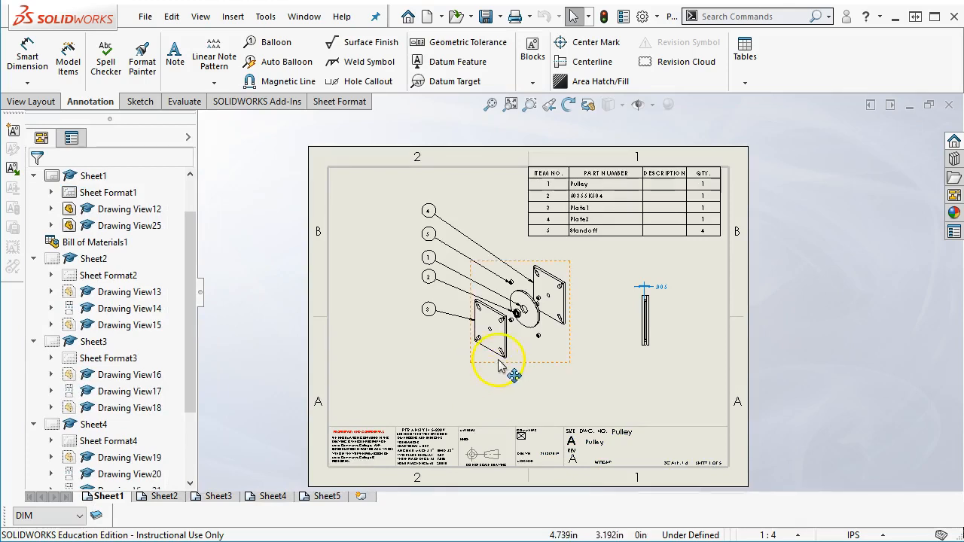
left_click(238, 459)
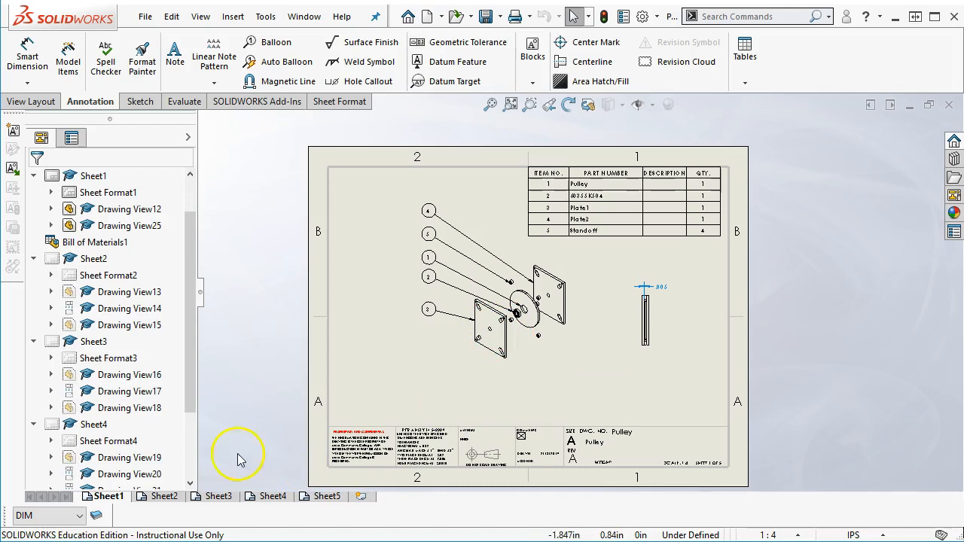
left_click(164, 496)
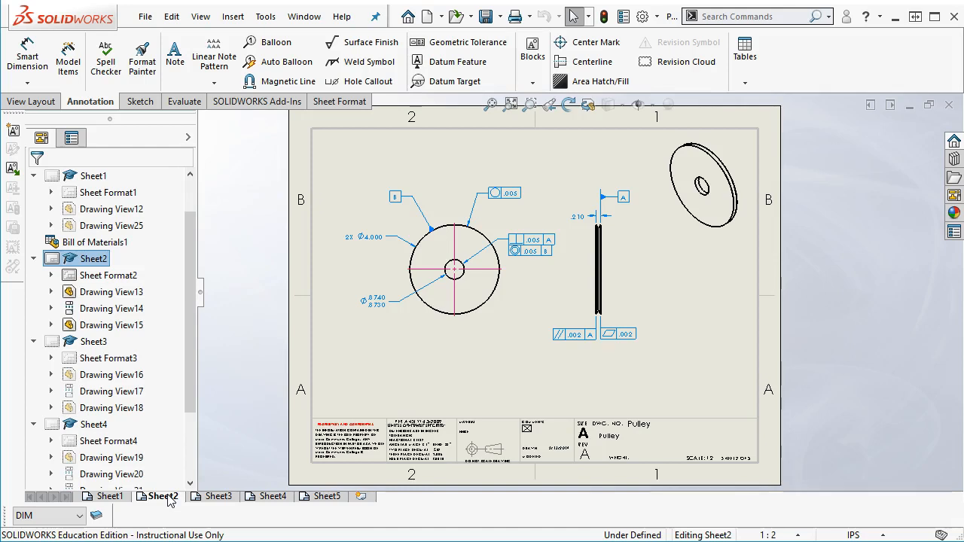
- Insert a Revision Table on Sheet3 using the standard revision block template, circular symbols and 0.0071in borders
left_click(216, 497)
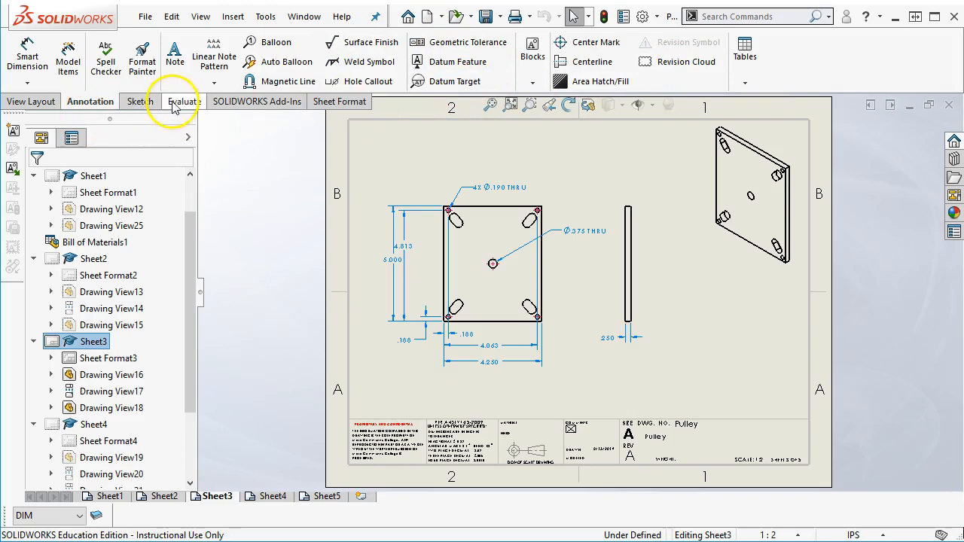
right_click(378, 153)
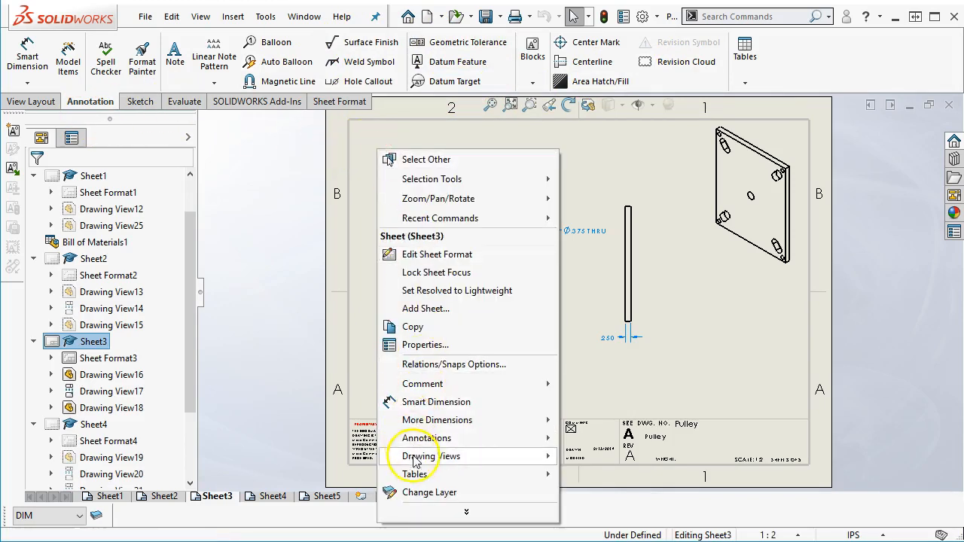
mouse_move(420, 476)
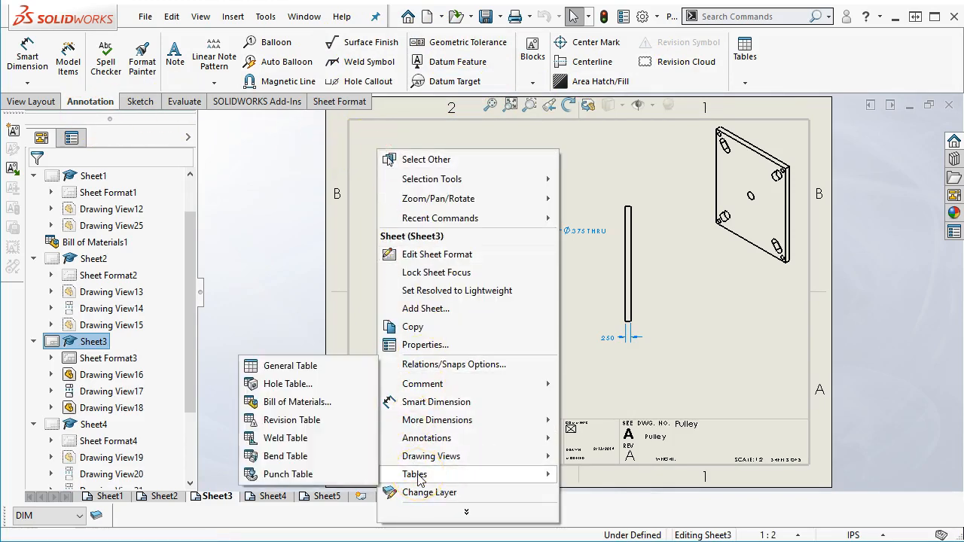
left_click(300, 422)
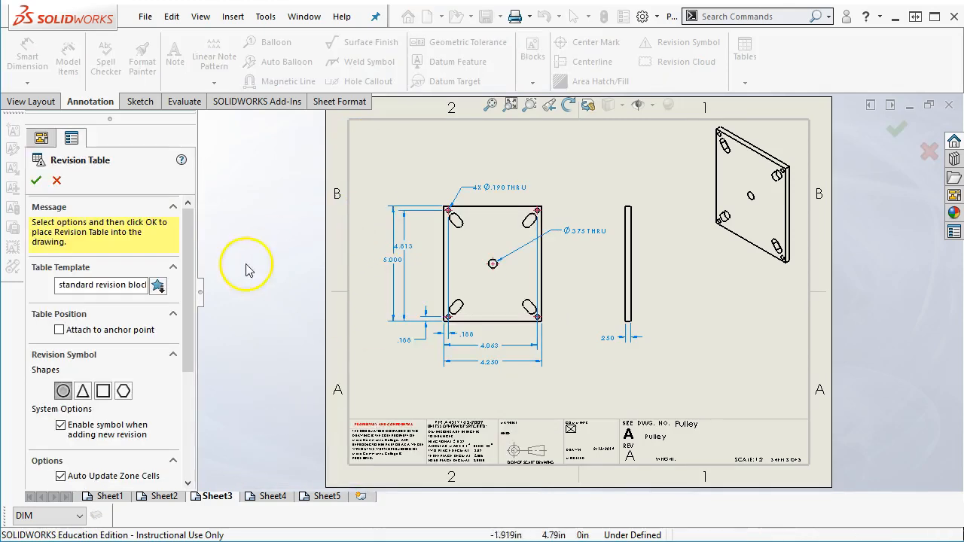
left_click_drag(186, 261, 186, 268)
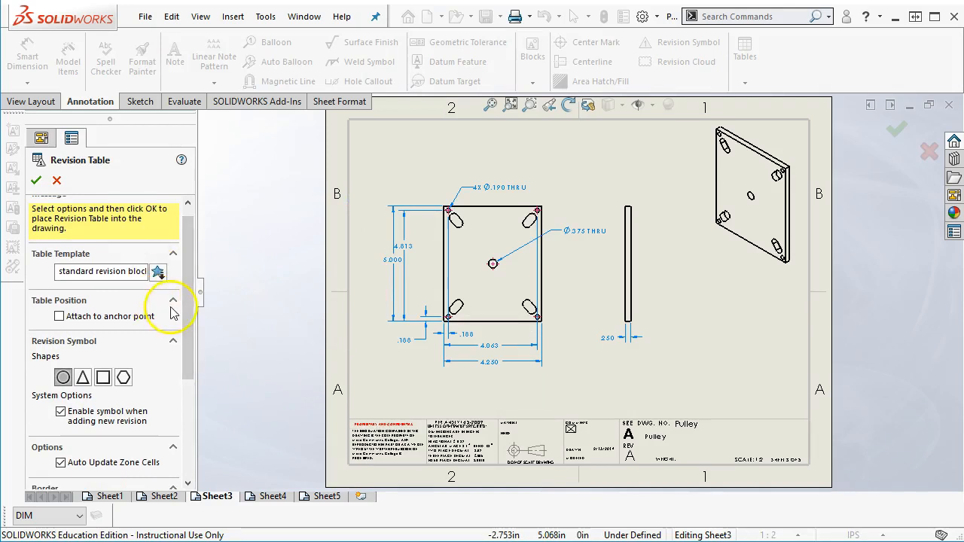
left_click_drag(183, 322, 185, 399)
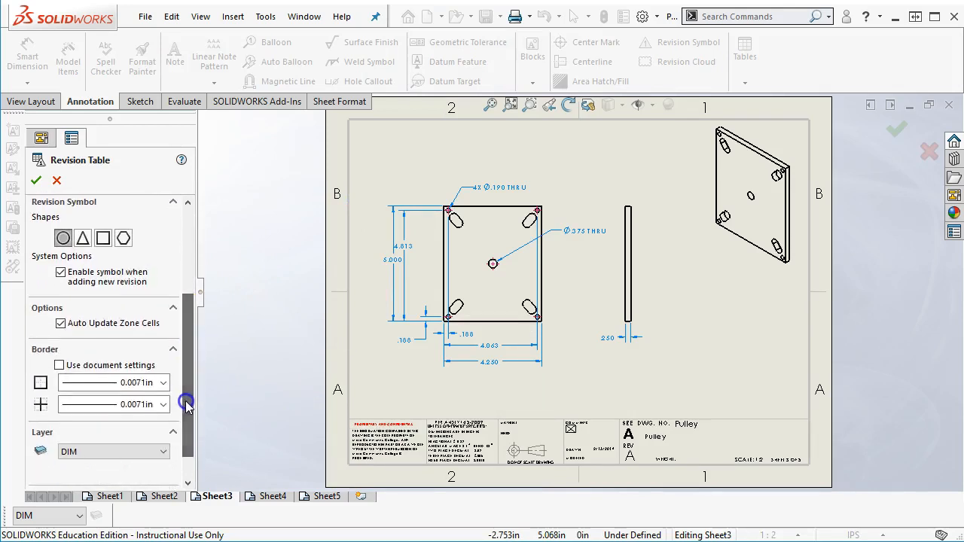
left_click(35, 181)
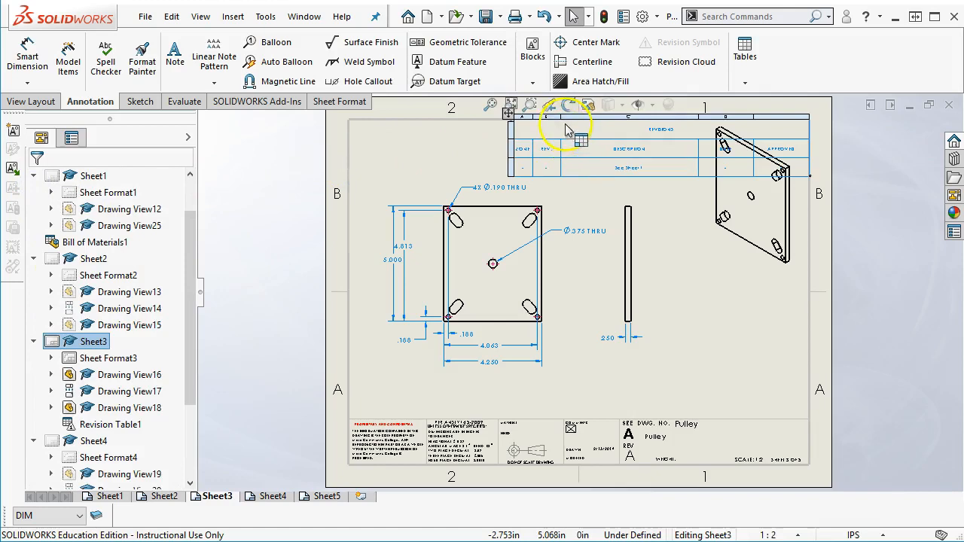
- Move the revision table to the upper-left corner of Sheet3's inner border, clear of the isometric view
scroll(522, 179, "up", 3)
scroll(523, 184, "down", 3)
left_click_drag(543, 183, 387, 185)
left_click(442, 225)
scroll(482, 225, "up", 4)
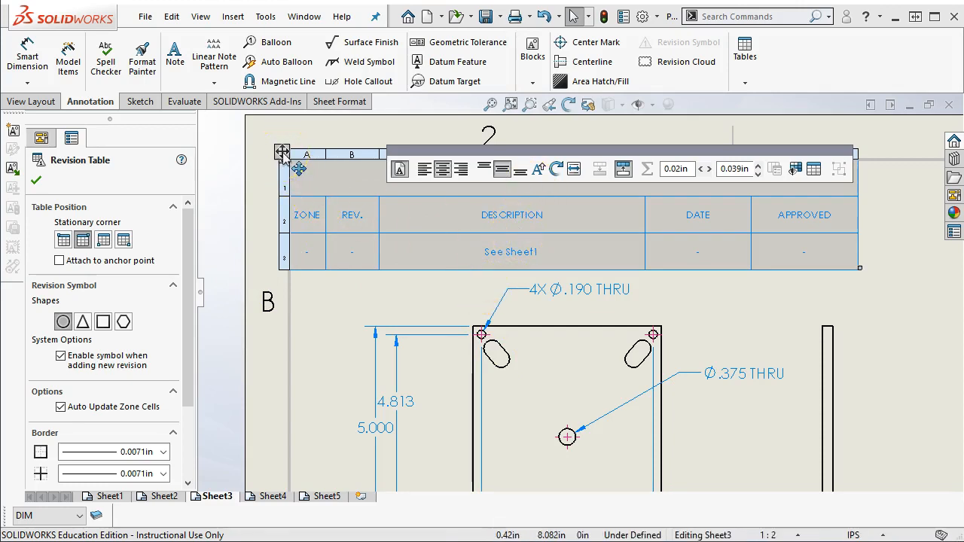
- Delete the revision table from Sheet3
key("Delete")
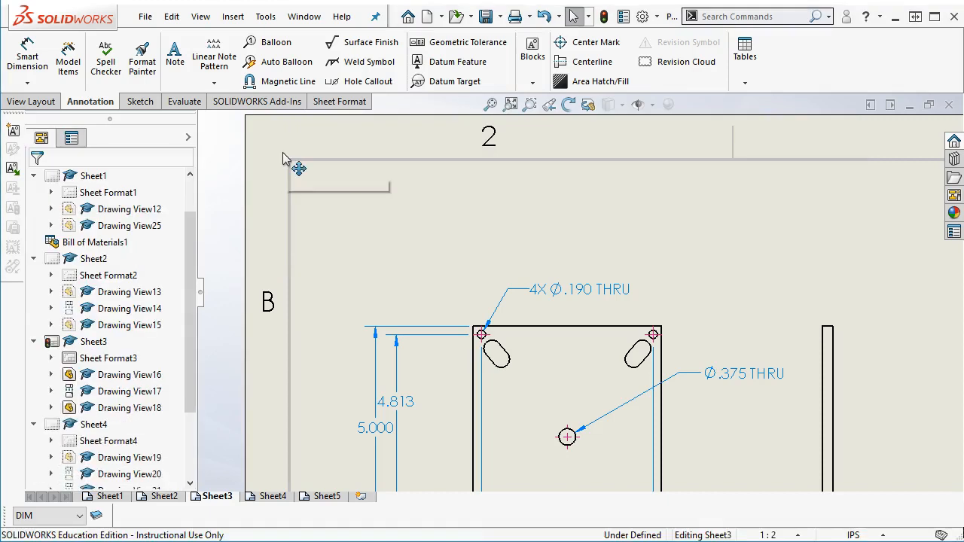
left_click(490, 104)
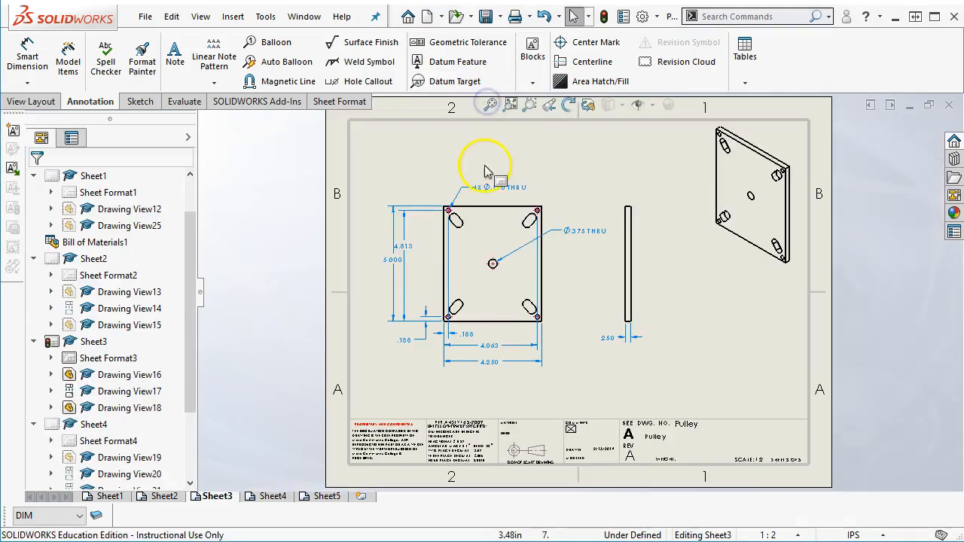
- Try to auto-insert center marks for all slots with the Slot Ends option on the CEN layer
scroll(497, 383, "down", 1)
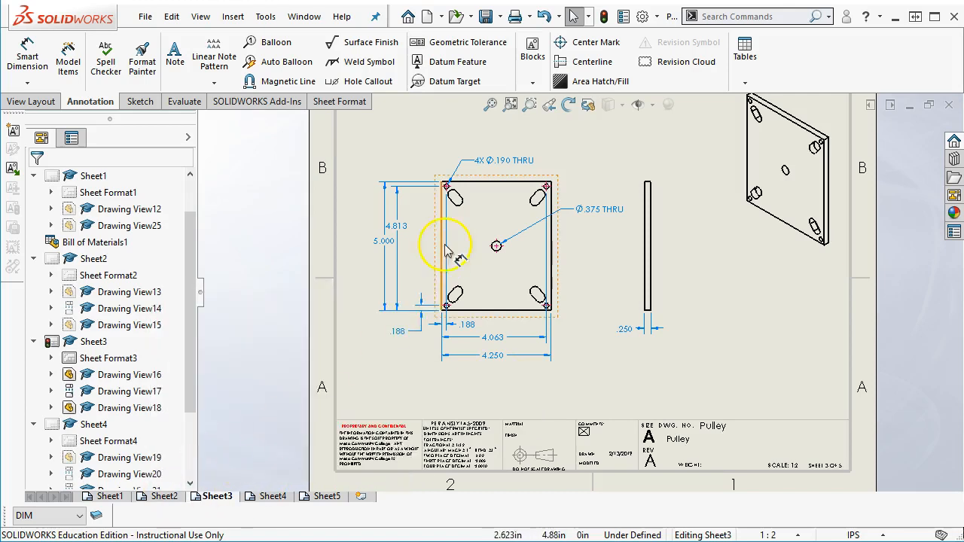
scroll(501, 221, "down", 2)
scroll(510, 191, "down", 2)
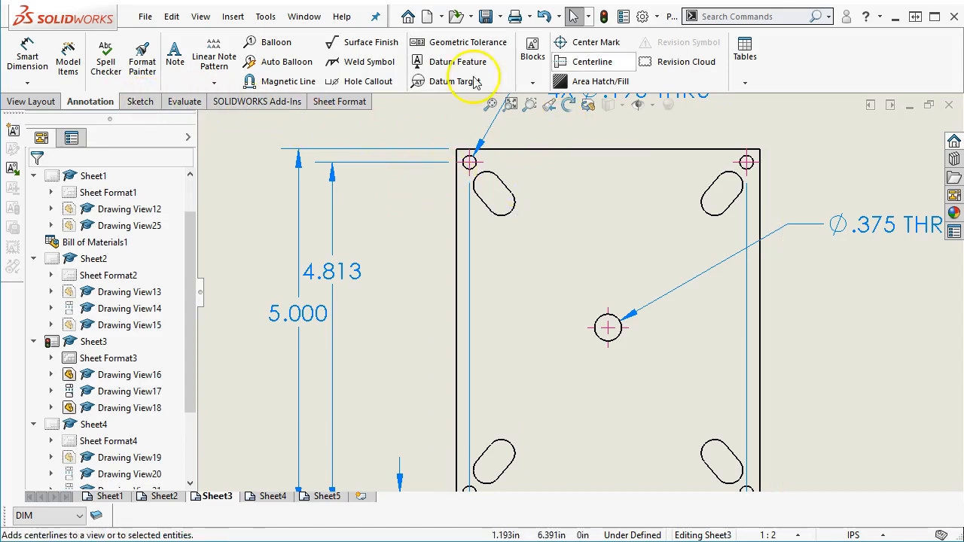
left_click(595, 43)
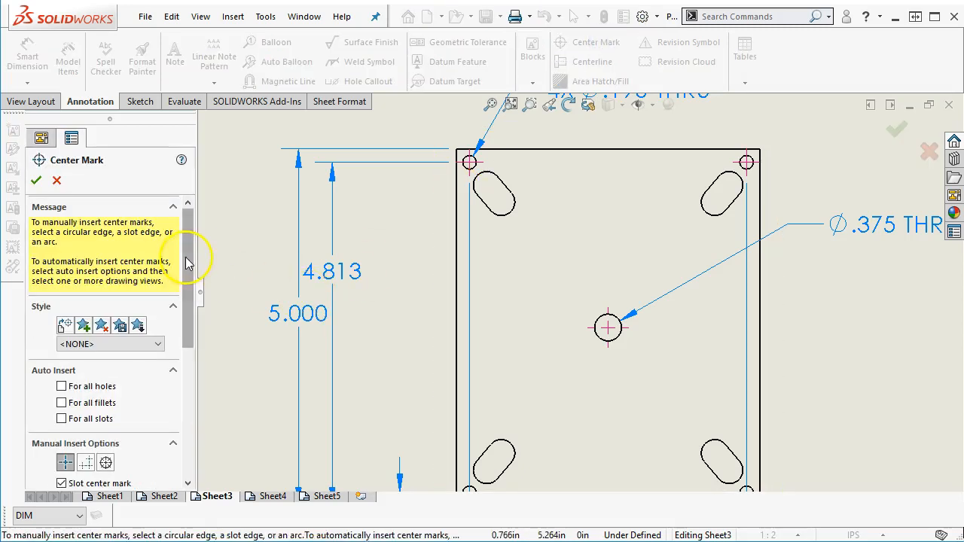
left_click(61, 419)
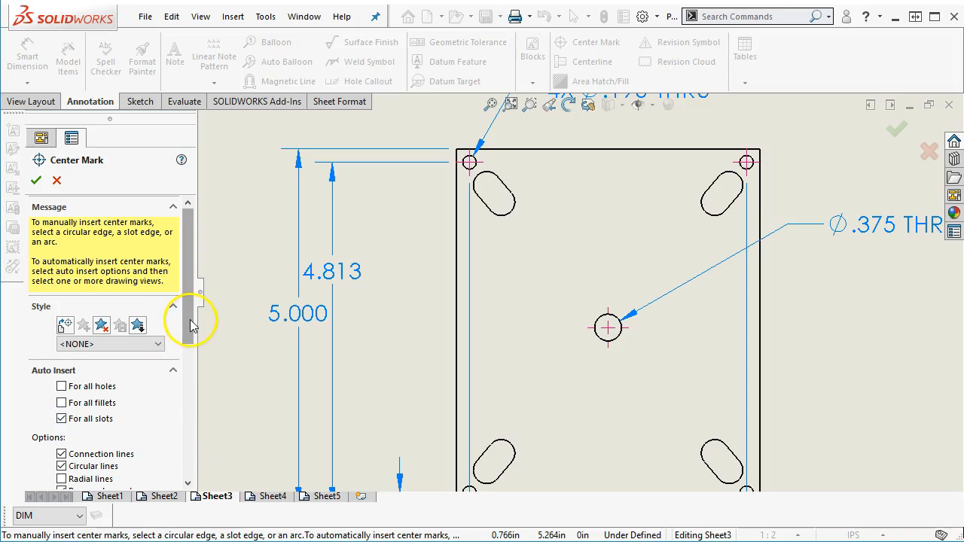
left_click(191, 354)
left_click_drag(191, 354, 194, 400)
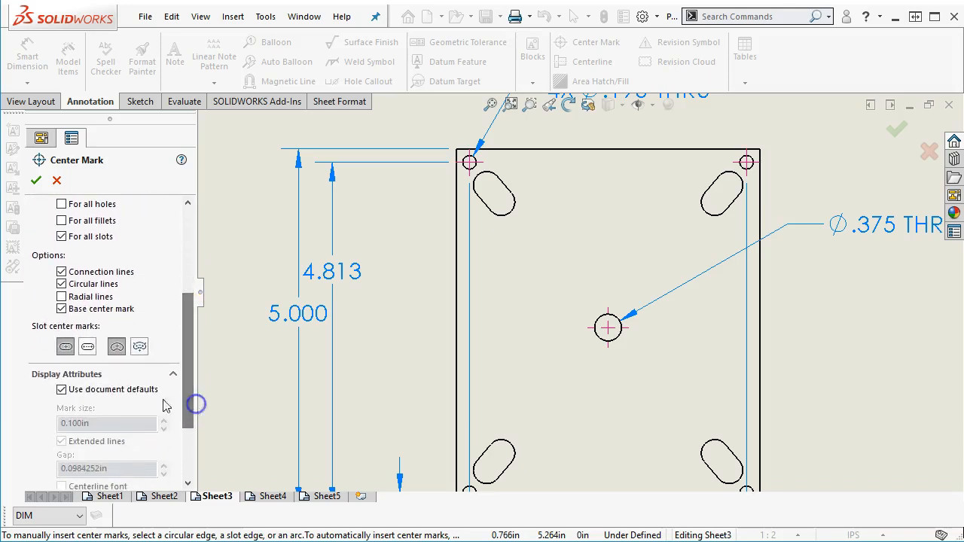
left_click(73, 350)
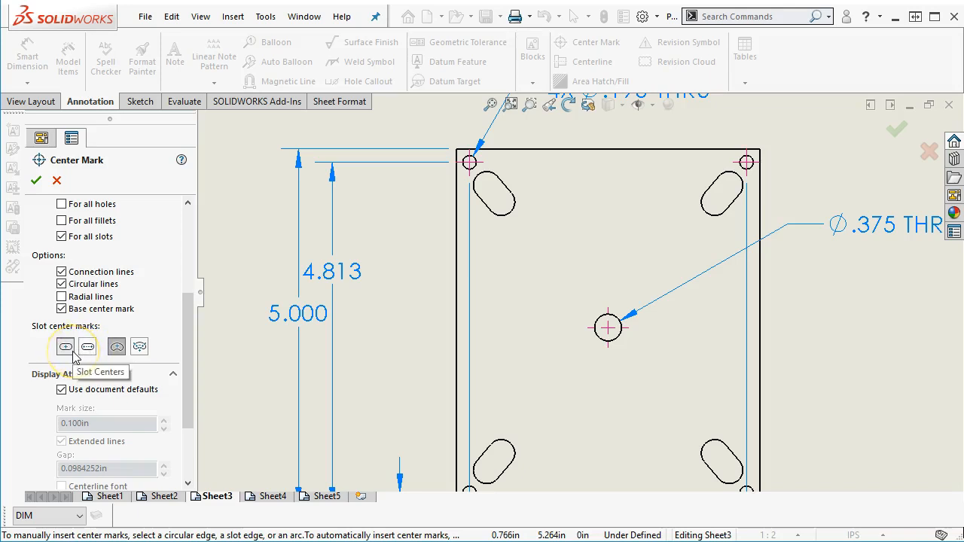
left_click(88, 347)
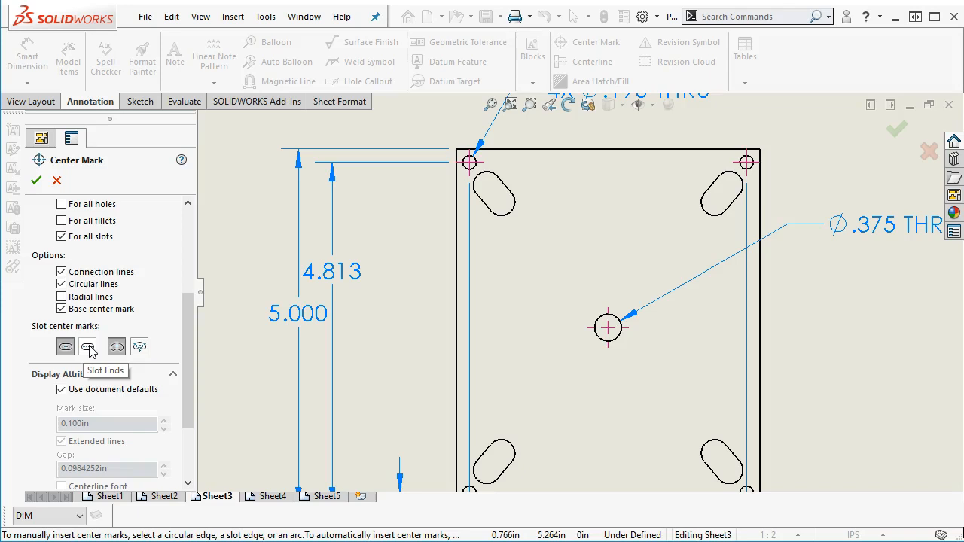
left_click(88, 348)
left_click_drag(184, 348, 186, 425)
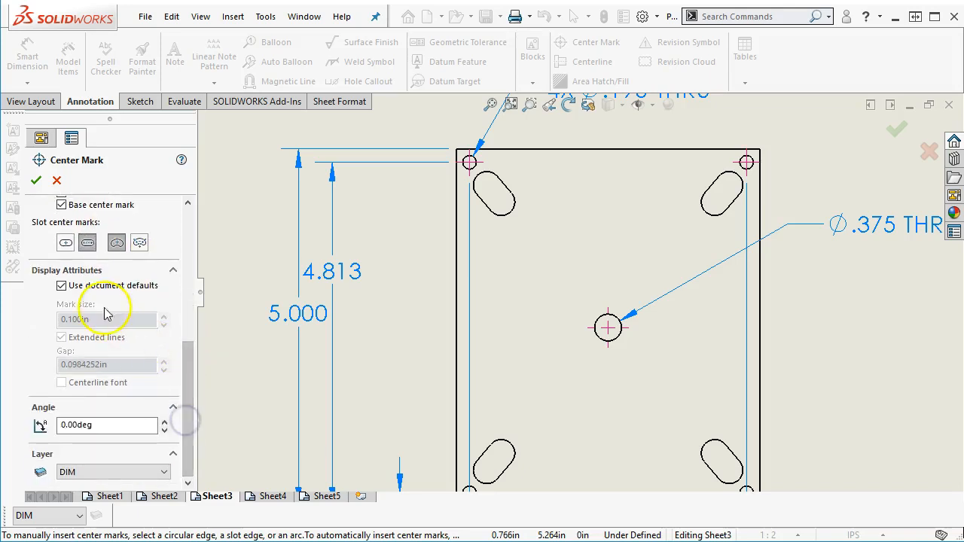
left_click(113, 471)
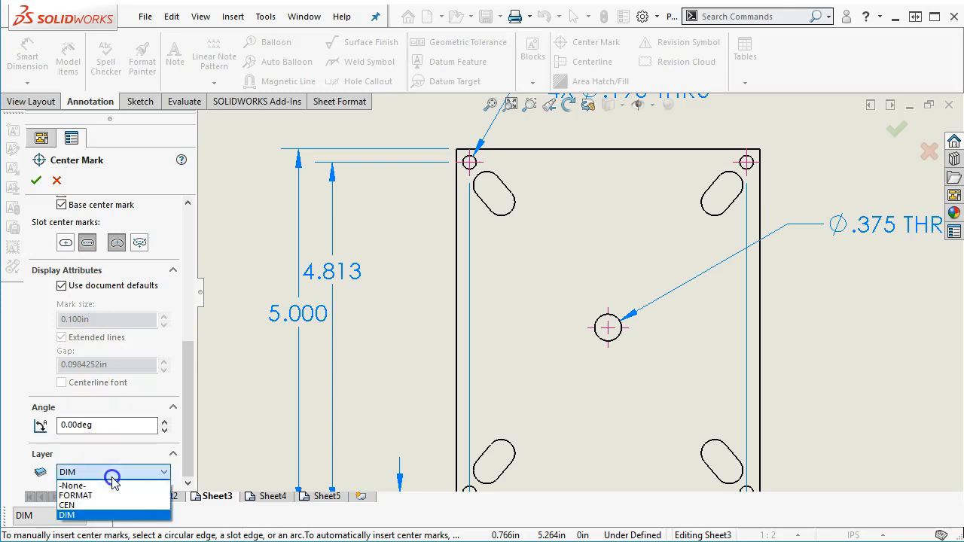
left_click(101, 509)
left_click_drag(184, 388, 181, 218)
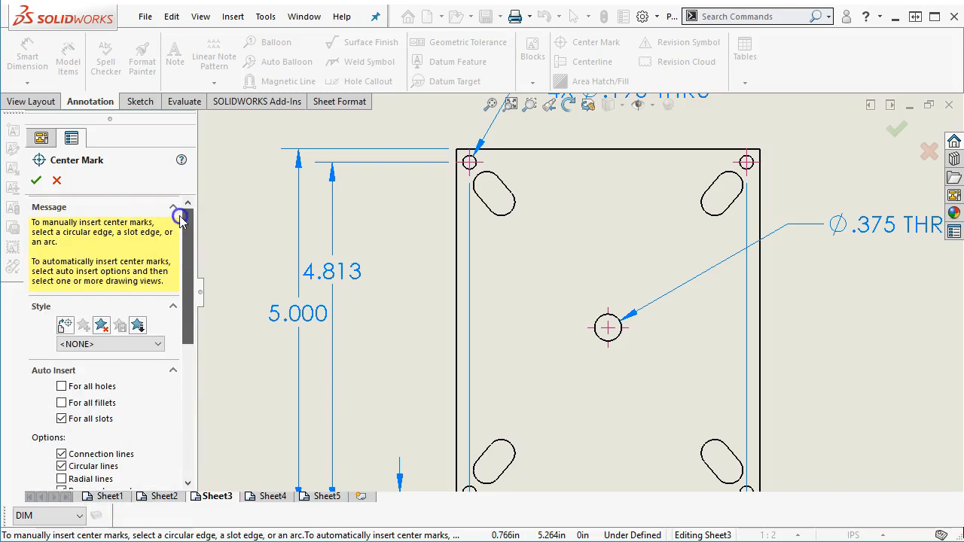
left_click(37, 181)
scroll(681, 280, "up", 4)
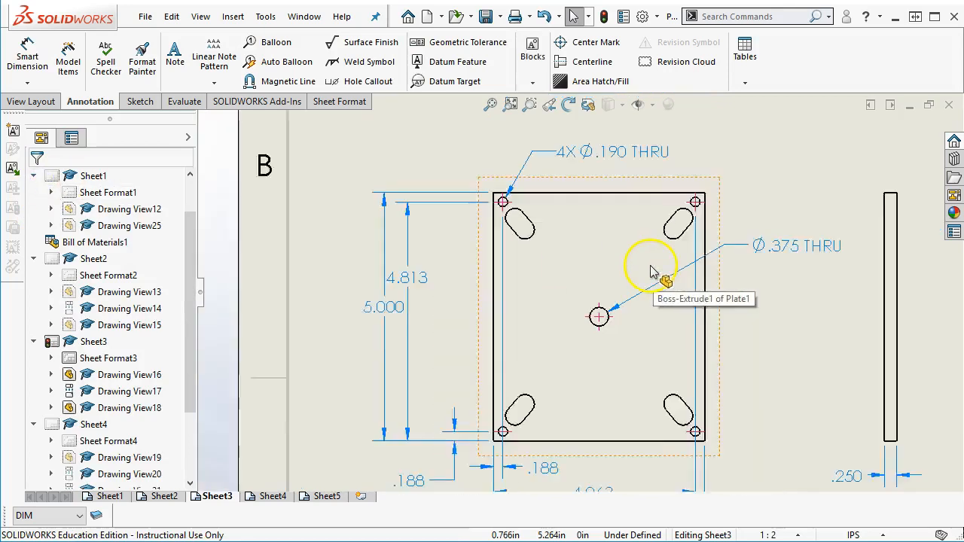
- Place center marks on both end arcs of the upper-left slot in the plate's front view and choose the CEN layer
scroll(656, 383, "down", 1)
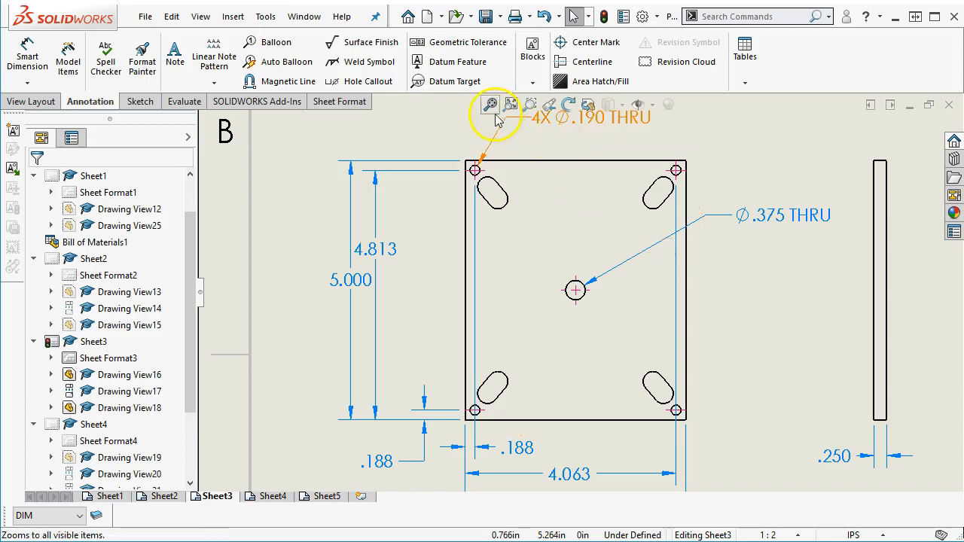
left_click(585, 42)
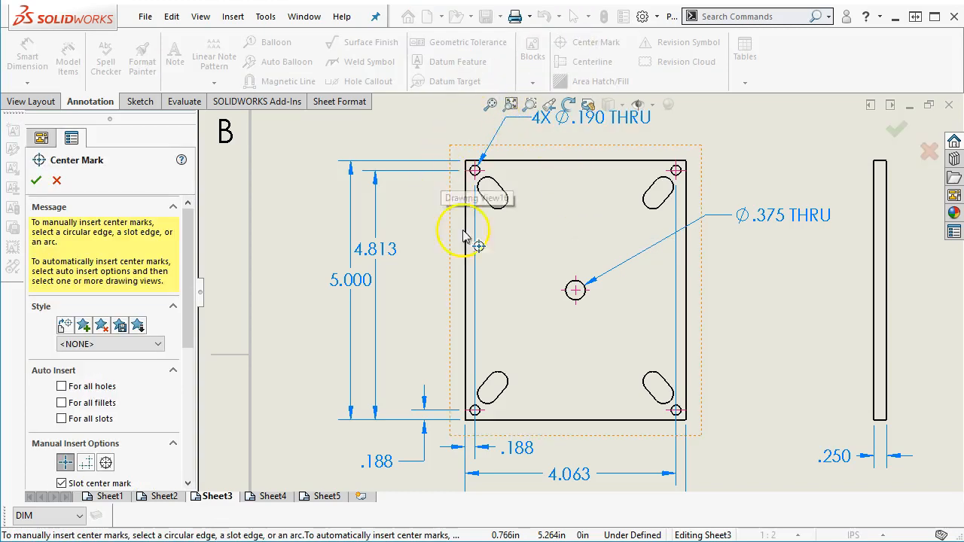
left_click(485, 184)
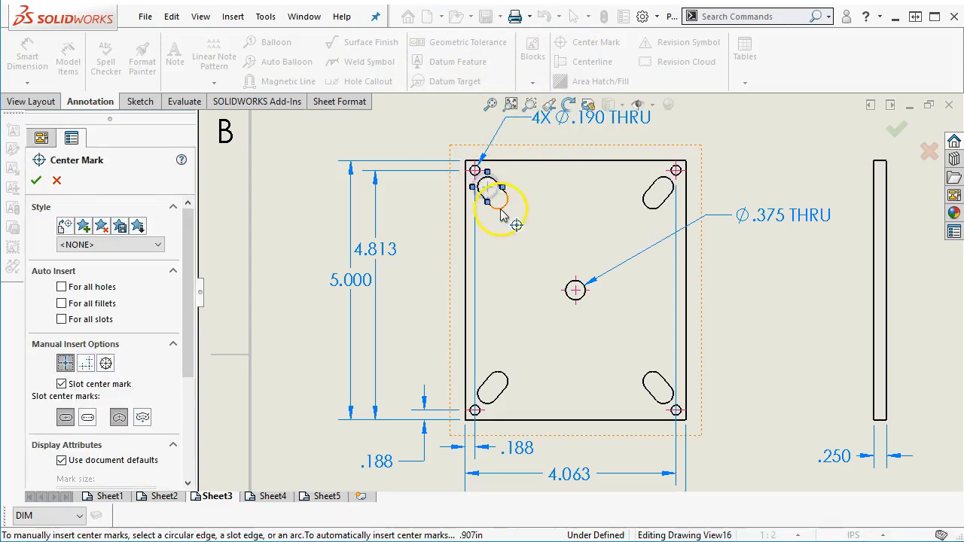
left_click(499, 207)
left_click_drag(188, 339, 196, 463)
left_click(116, 472)
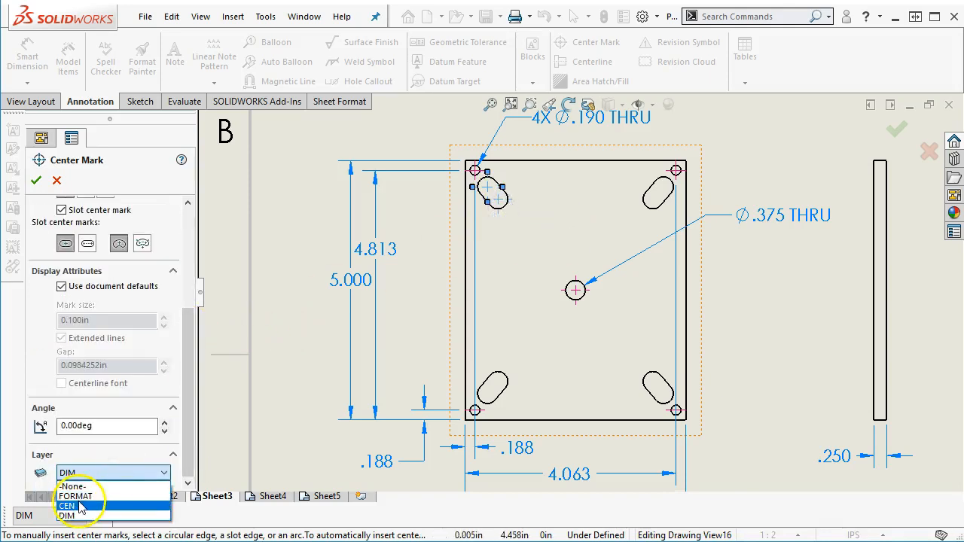
left_click(79, 505)
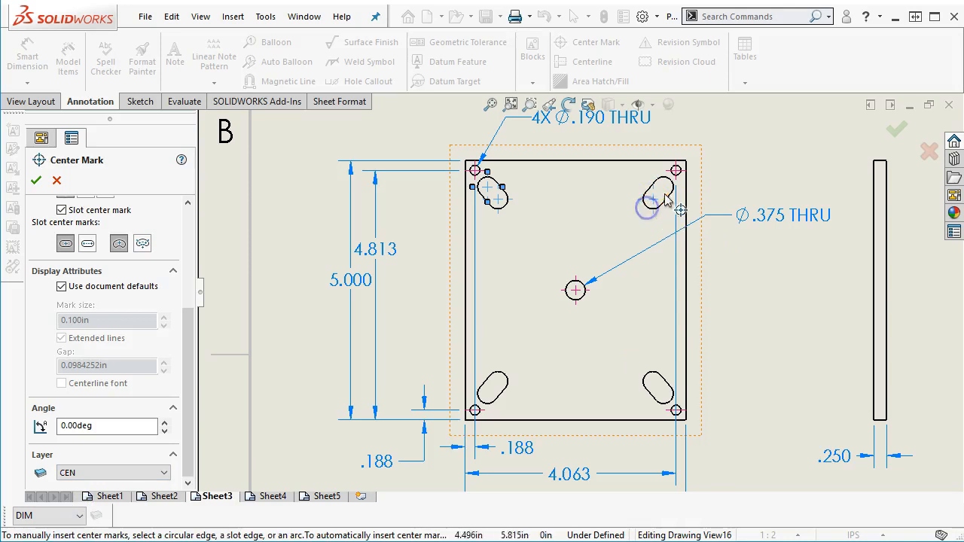
- Place center marks on both end arcs of the remaining slots in the front view and finish the Center Mark command
left_click(653, 386)
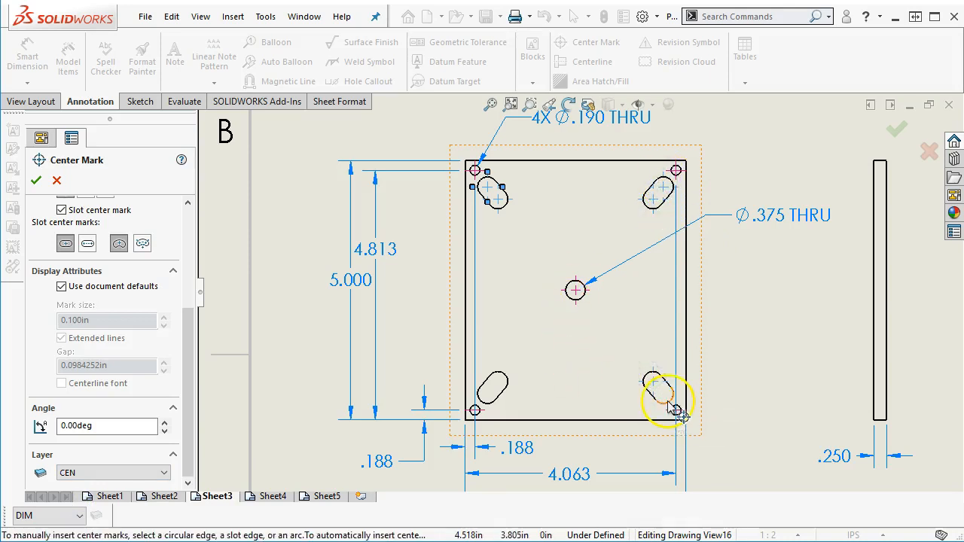
left_click(507, 378)
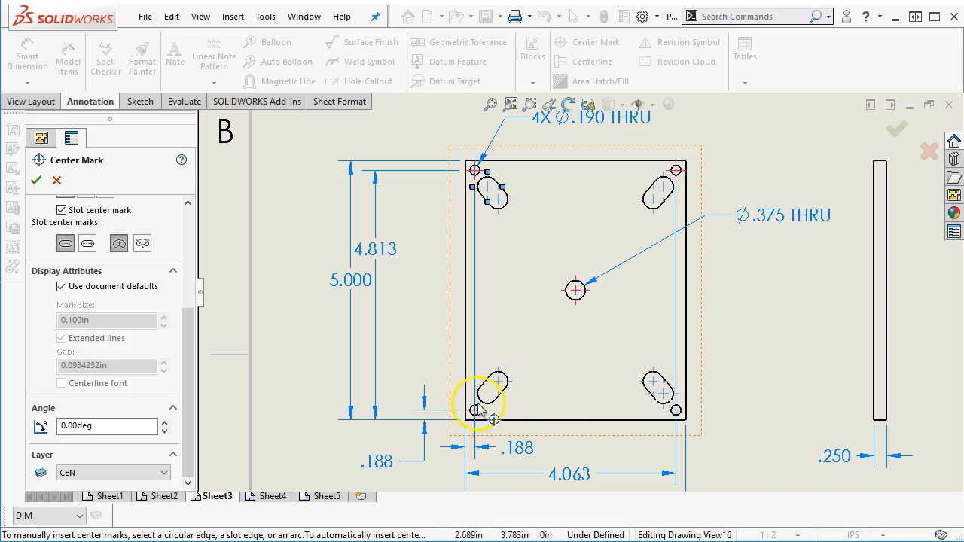
left_click(479, 406)
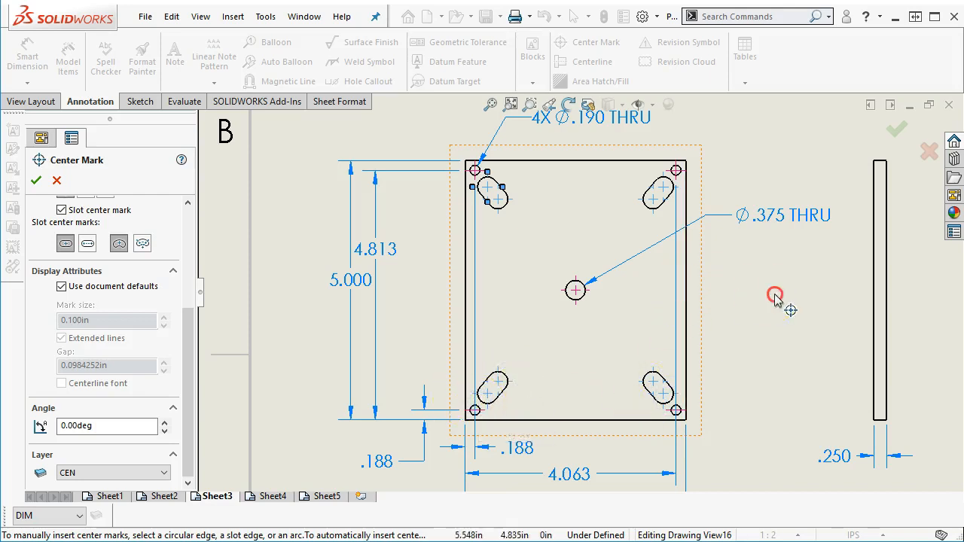
left_click(36, 180)
- Select all eight slot center marks in the front view and assign them to the CEN layer
scroll(452, 226, "down", 2)
key("Return")
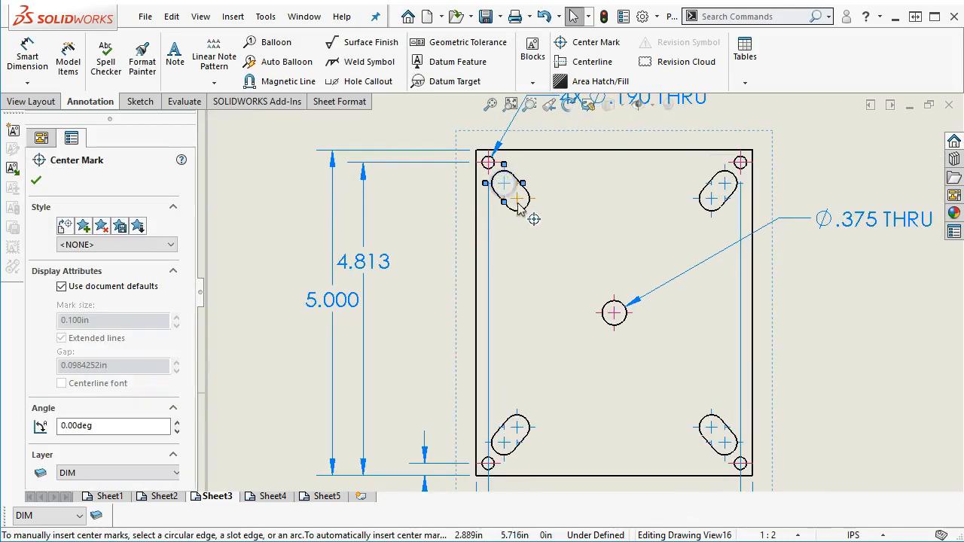
left_click(726, 186)
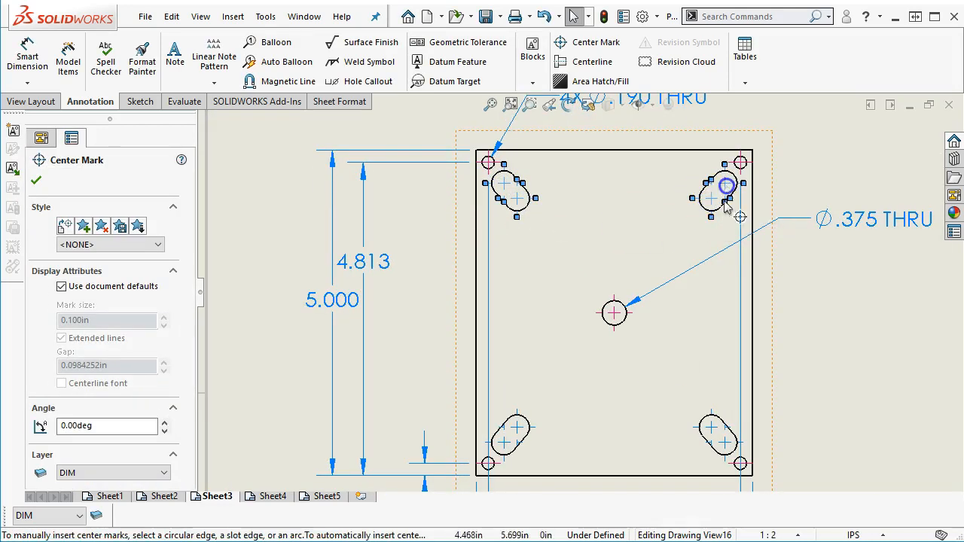
left_click(719, 419)
left_click(525, 438)
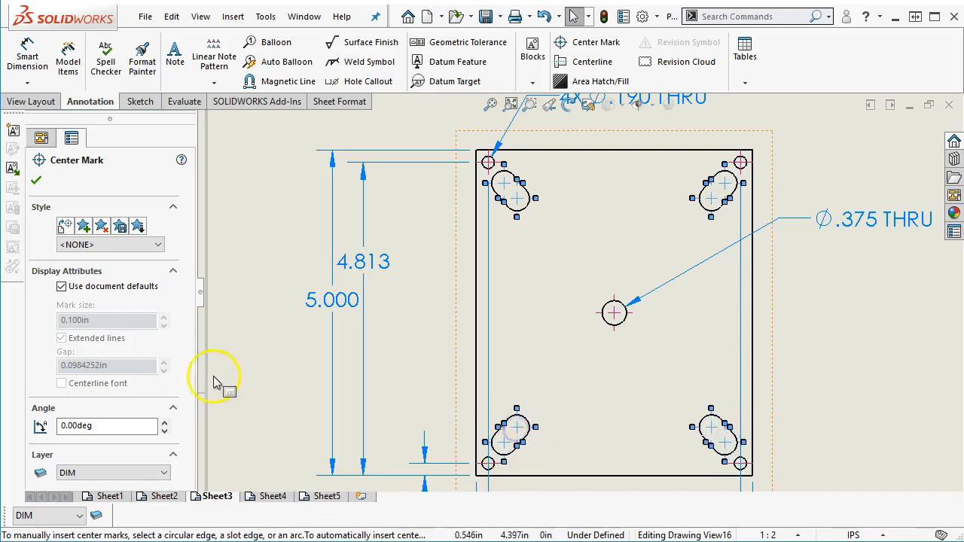
left_click(139, 472)
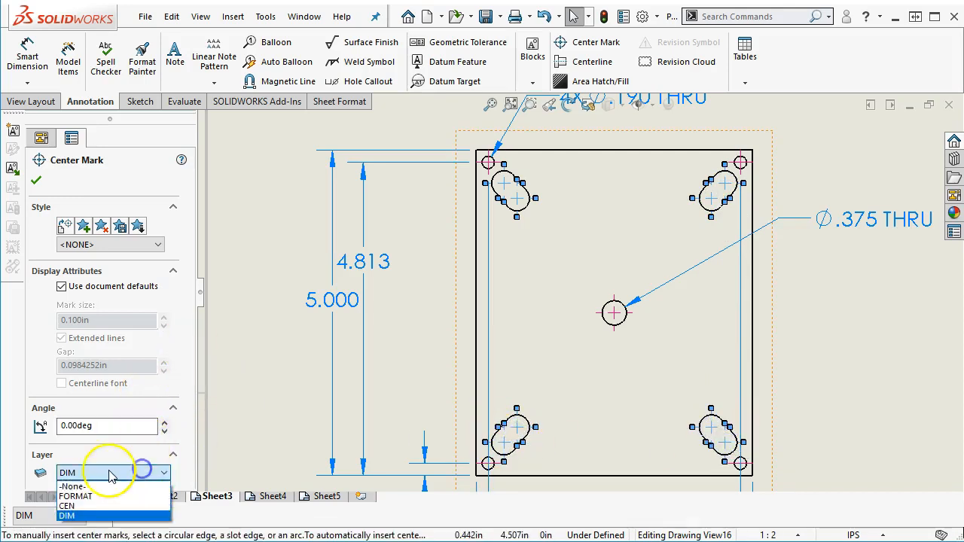
left_click(70, 507)
left_click(803, 284)
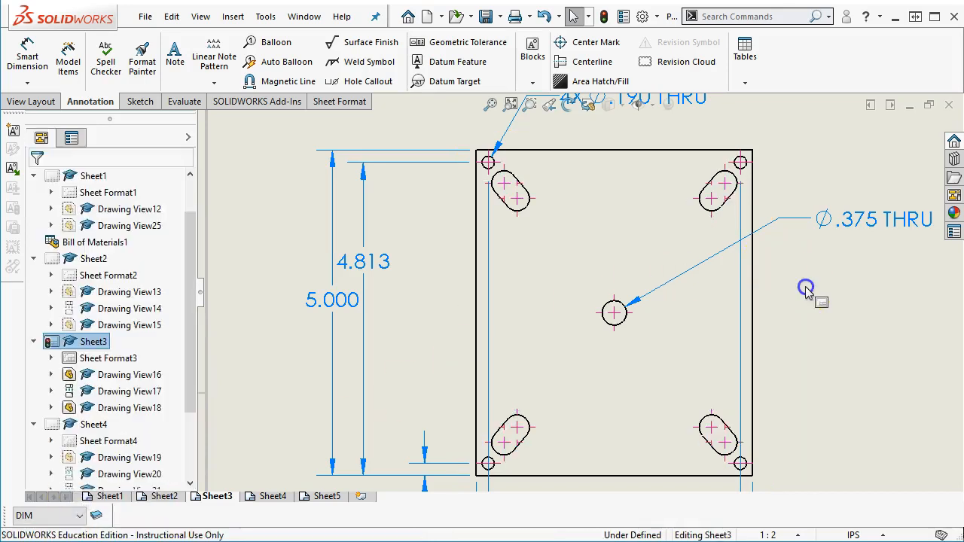
left_click(774, 253)
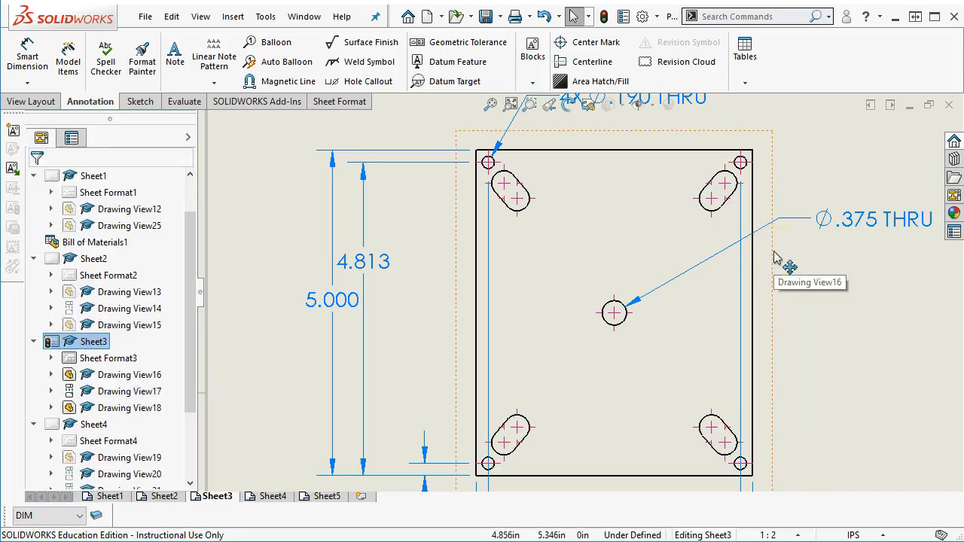
- Move the vertical 5.000 and 4.813 dimensions farther out from the plate's left edge to make room
scroll(784, 278, "up", 2)
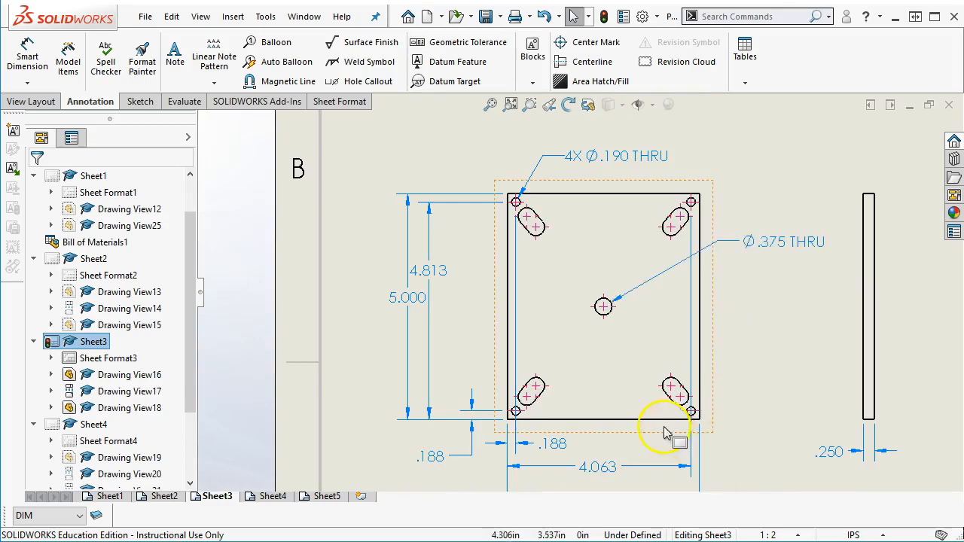
scroll(632, 295, "up", 2)
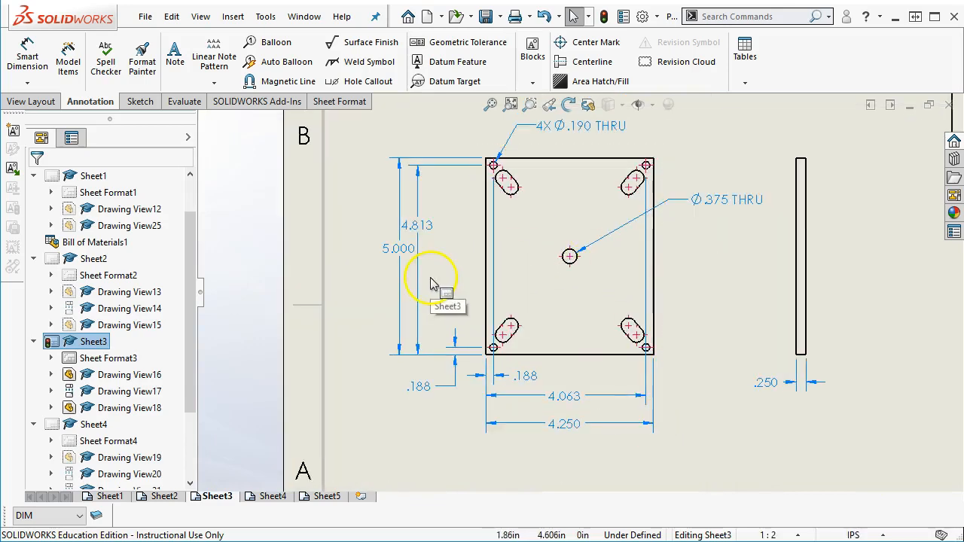
scroll(431, 283, "down", 2)
left_click_drag(409, 243, 337, 243)
left_click_drag(433, 213, 397, 215)
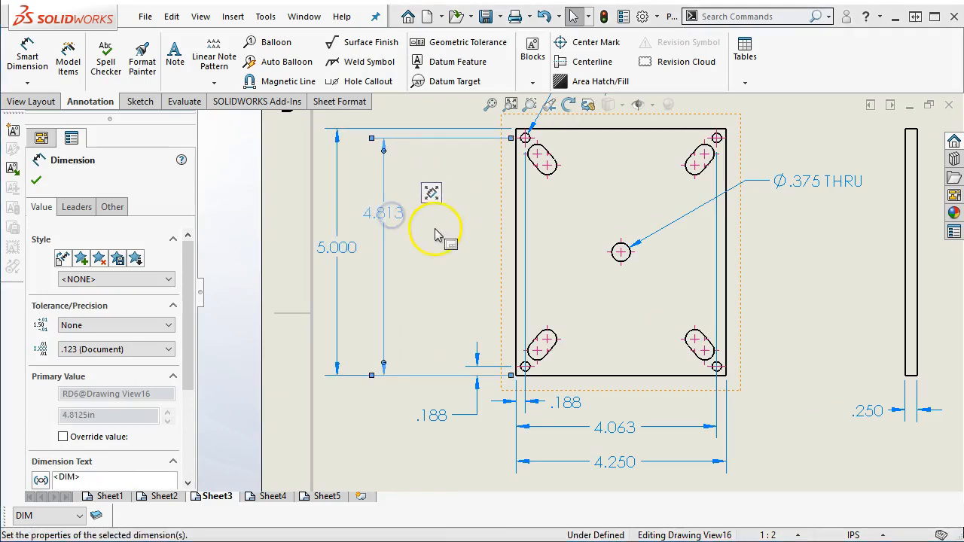
- Move the horizontal 4.250 and 4.063 dimensions farther below the plate, toward the title block
scroll(616, 393, "up", 4)
left_click_drag(585, 349, 585, 390)
left_click_drag(591, 335, 593, 375)
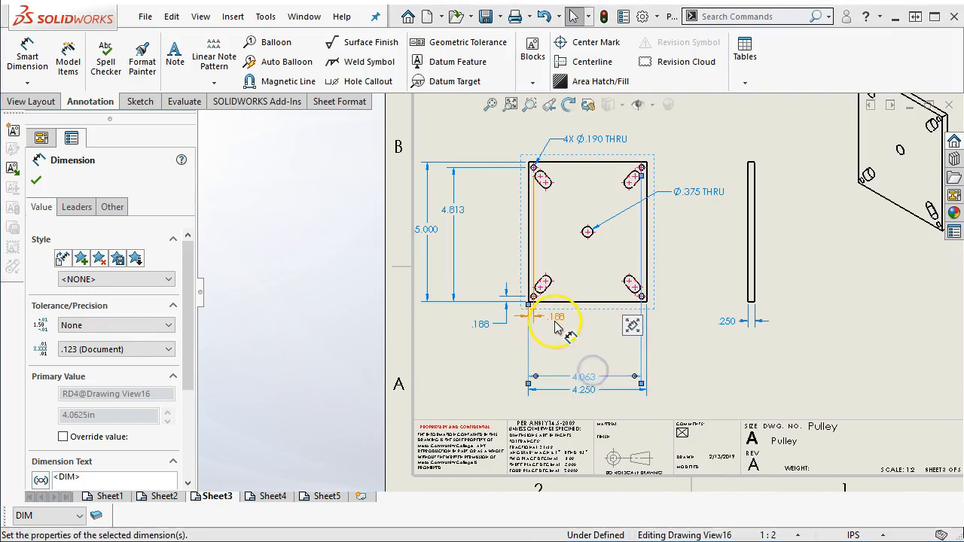
- Nudge the vertical .188 dimension slightly farther out from the plate's lower-left corner
scroll(558, 322, "down", 3)
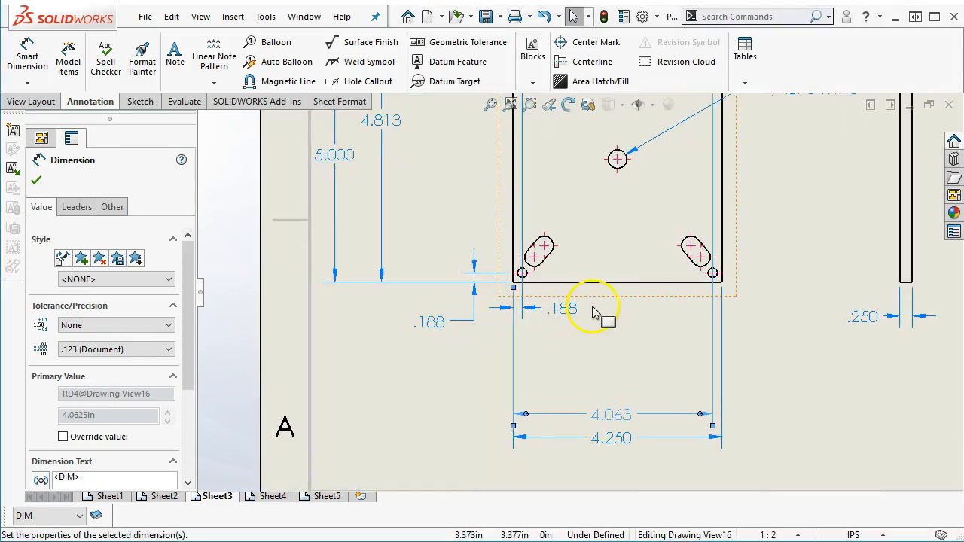
mouse_move(441, 322)
left_mouse_down()
mouse_move(424, 322)
mouse_move(434, 322)
left_mouse_up()
scroll(555, 262, "up", 3)
scroll(639, 258, "down", 2)
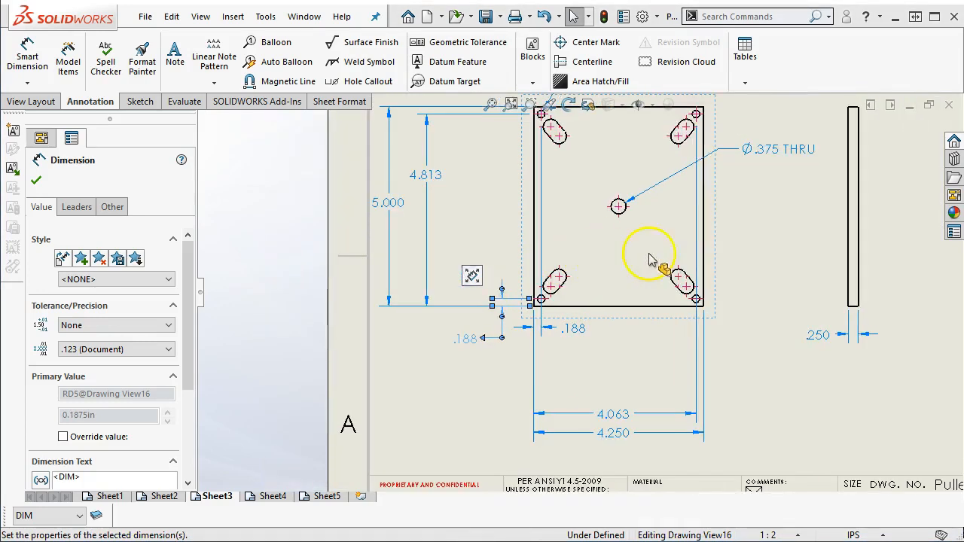
scroll(534, 204, "up", 2)
scroll(535, 205, "down", 2)
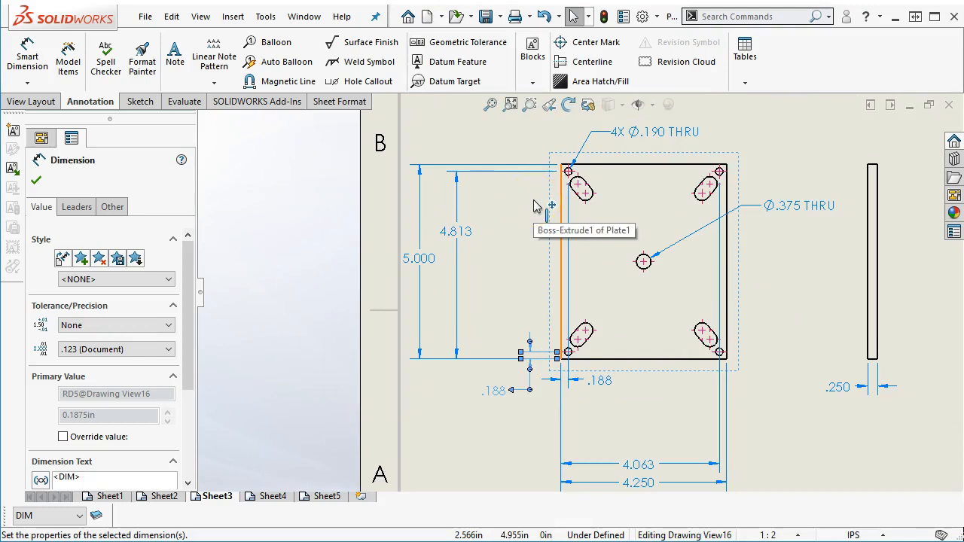
- Dimension the vertical distance from the plate's bottom edge to the lower center mark of the lower-left slot
left_click(26, 57)
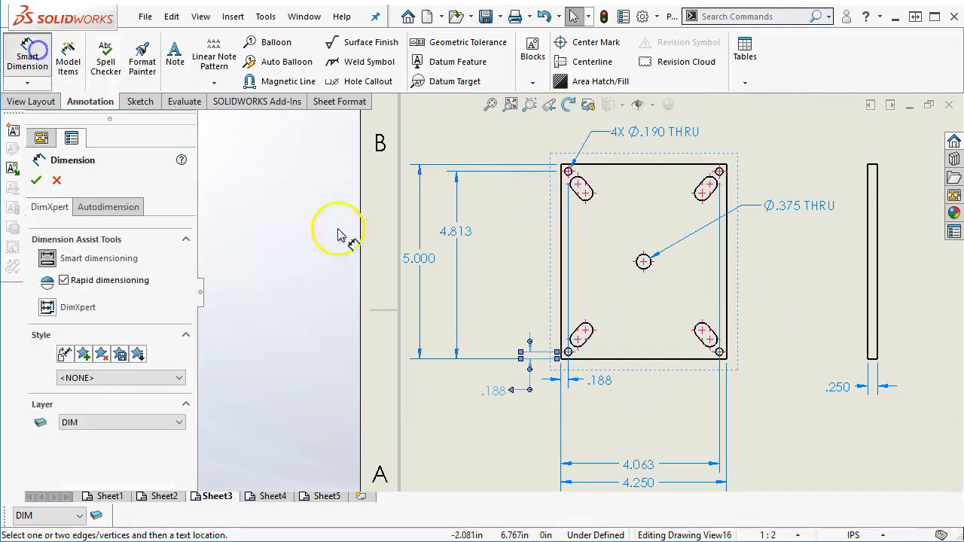
scroll(583, 335, "down", 2)
left_click(593, 365)
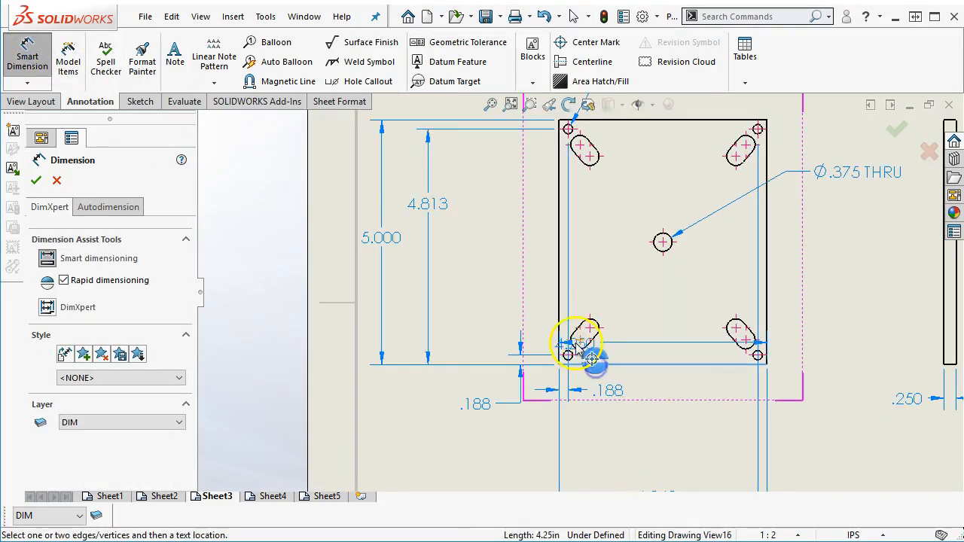
left_click(579, 339)
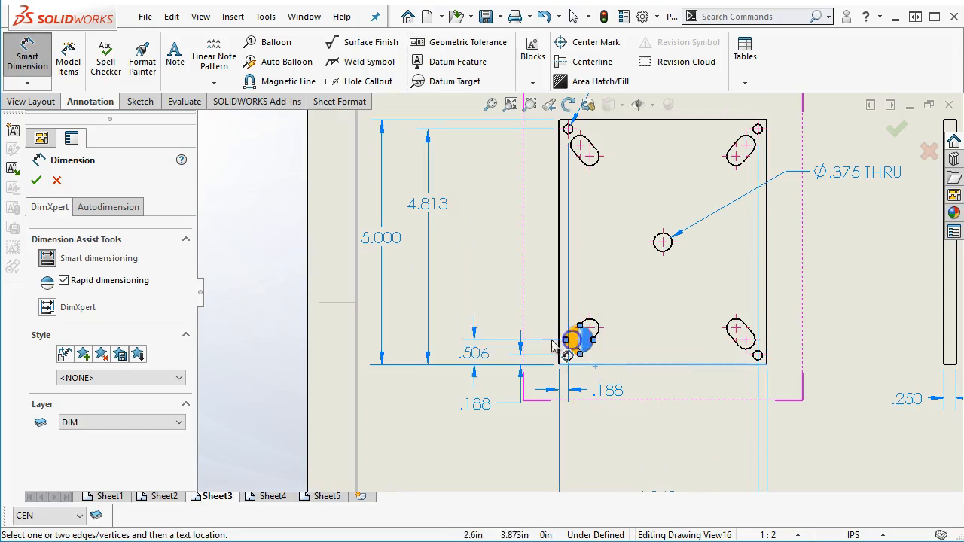
left_click(494, 357)
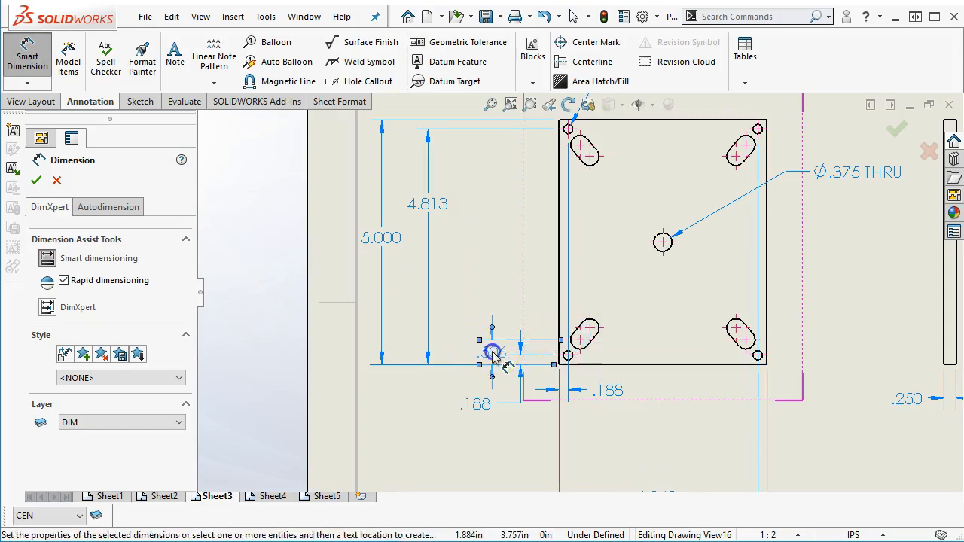
- Dimension the vertical distance from the plate's bottom edge to the upper center mark of the lower-left slot, and leave dimensioning
left_click(595, 365)
left_click(588, 333)
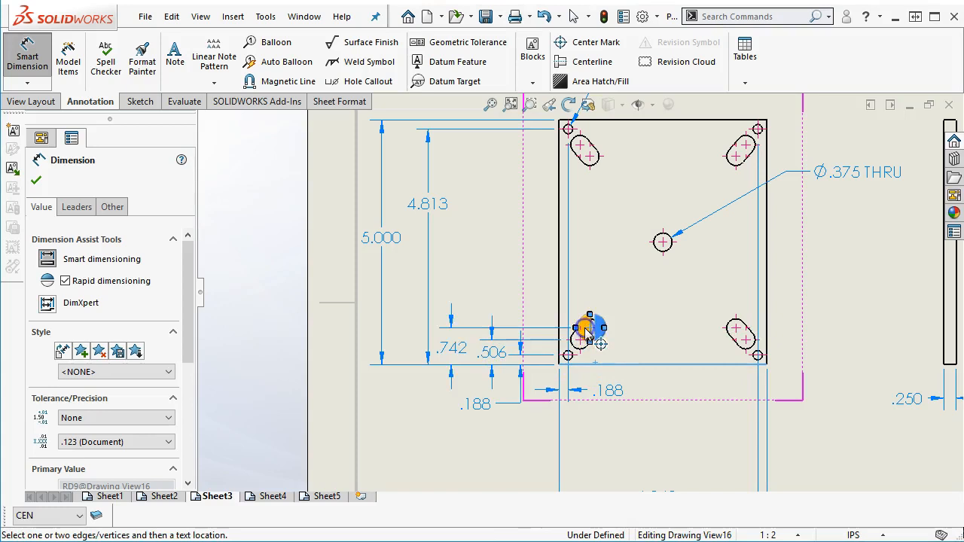
left_click(457, 348)
scroll(580, 298, "up", 2)
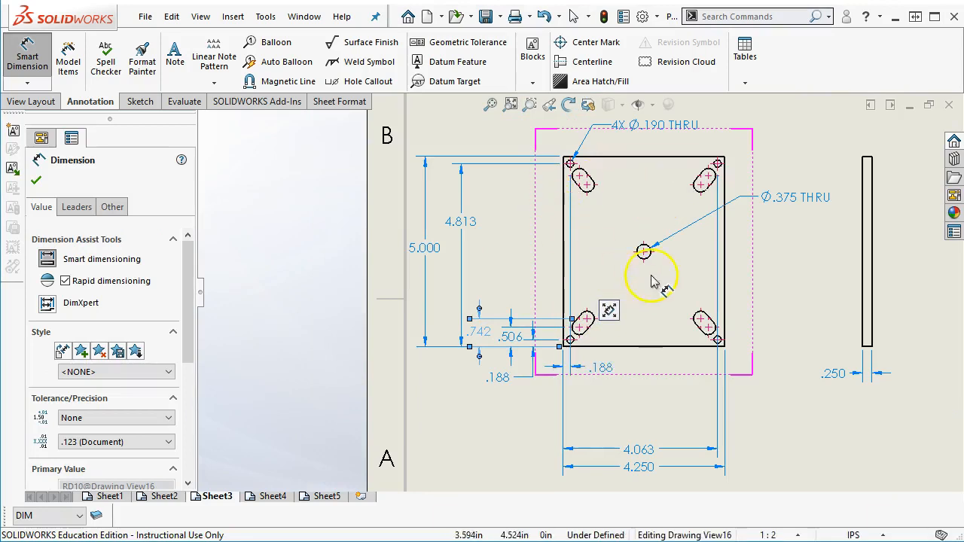
scroll(687, 273, "down", 1)
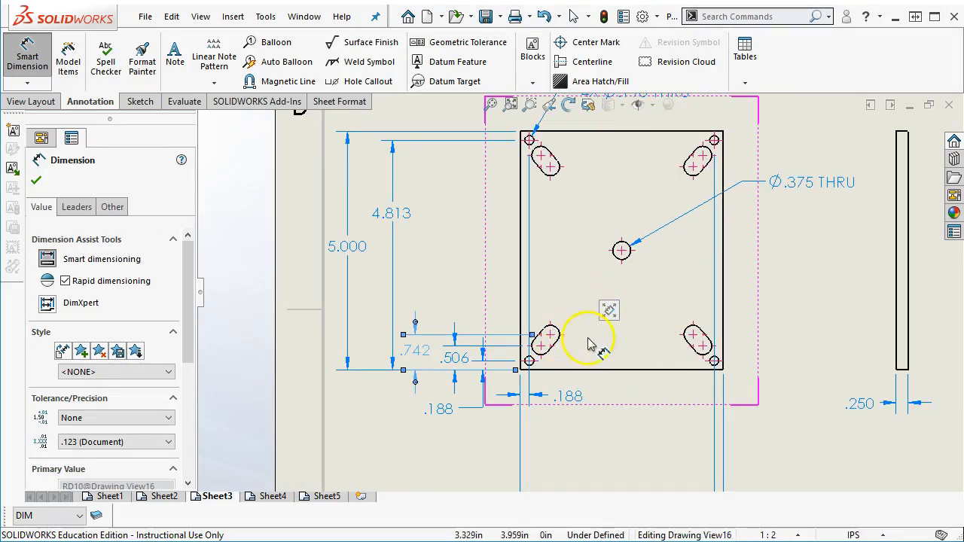
right_click(746, 292)
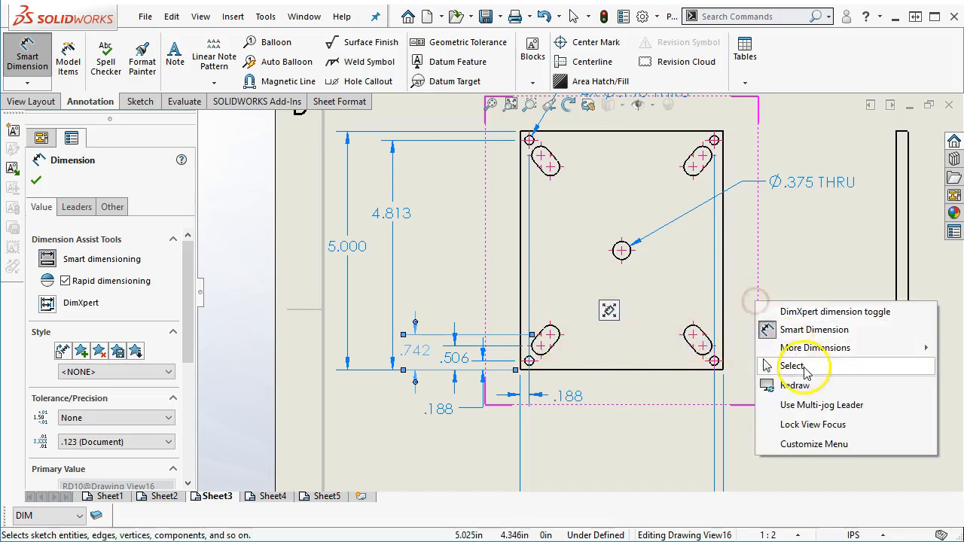
left_click(787, 307)
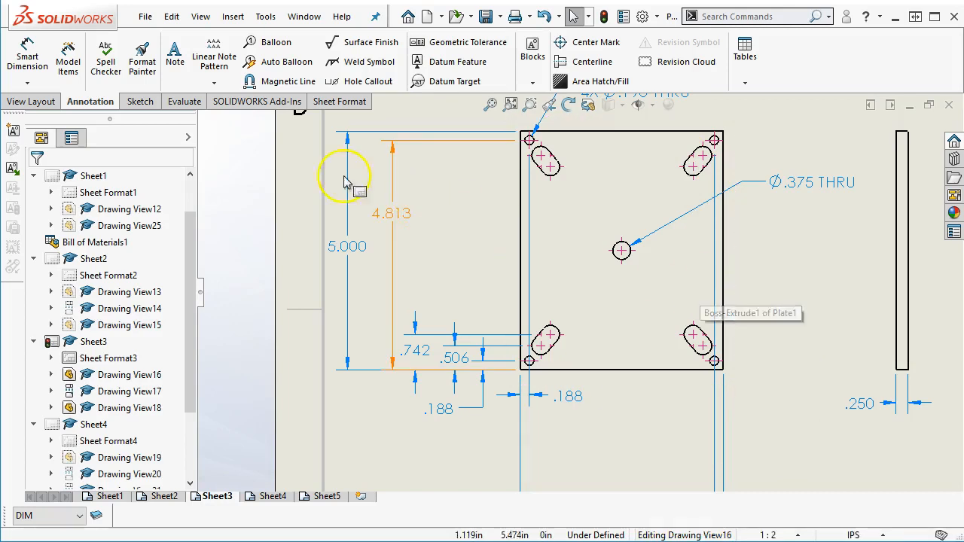
- Dimension horizontally from the plate's left edge to both center marks of the upper-right slot, placing the dimensions below the plate
left_click(27, 56)
left_click(520, 313)
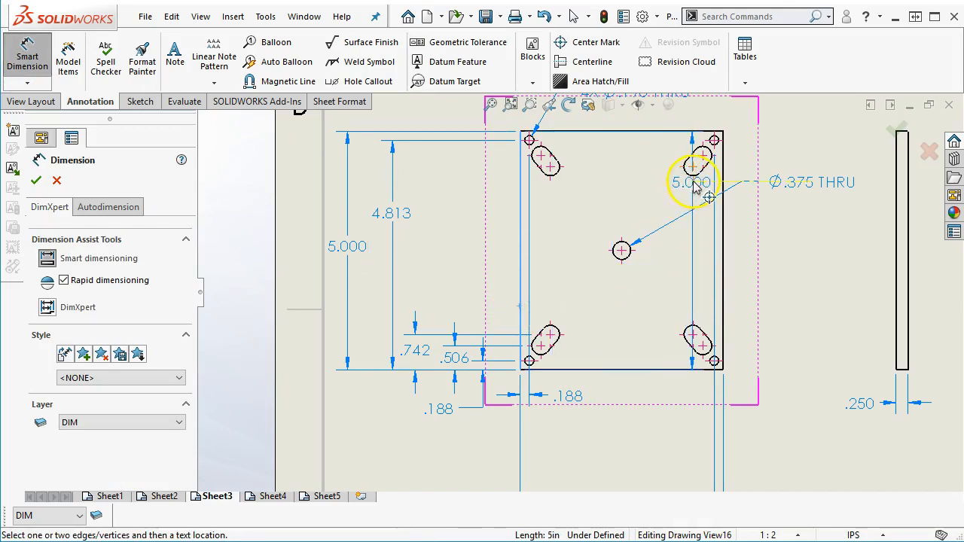
left_click(698, 175)
key("z")
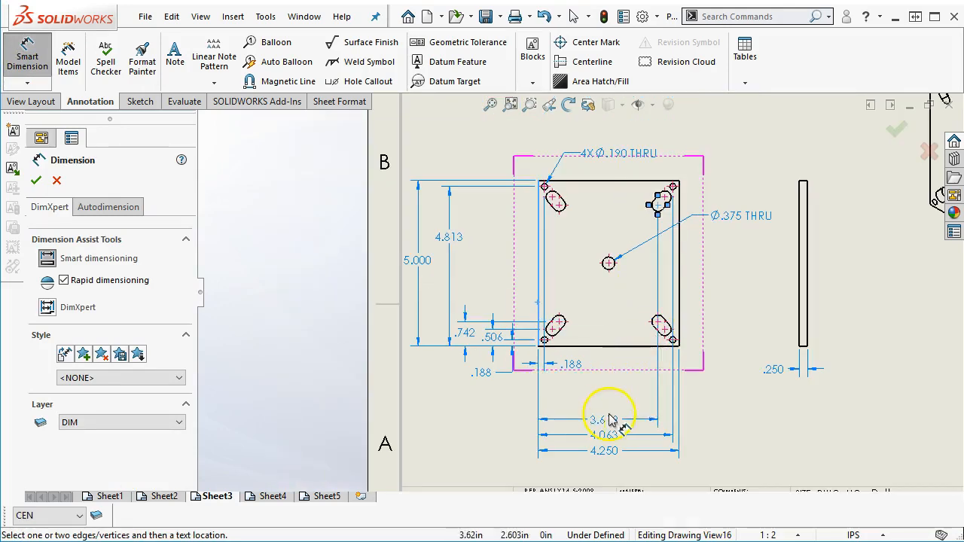
left_click(605, 412)
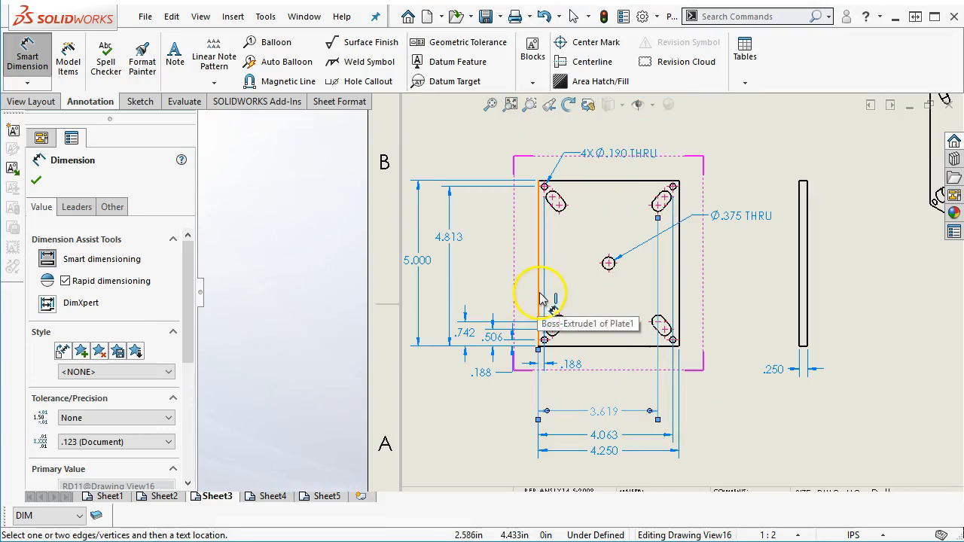
left_click(540, 297)
left_click(665, 202)
left_click(602, 411)
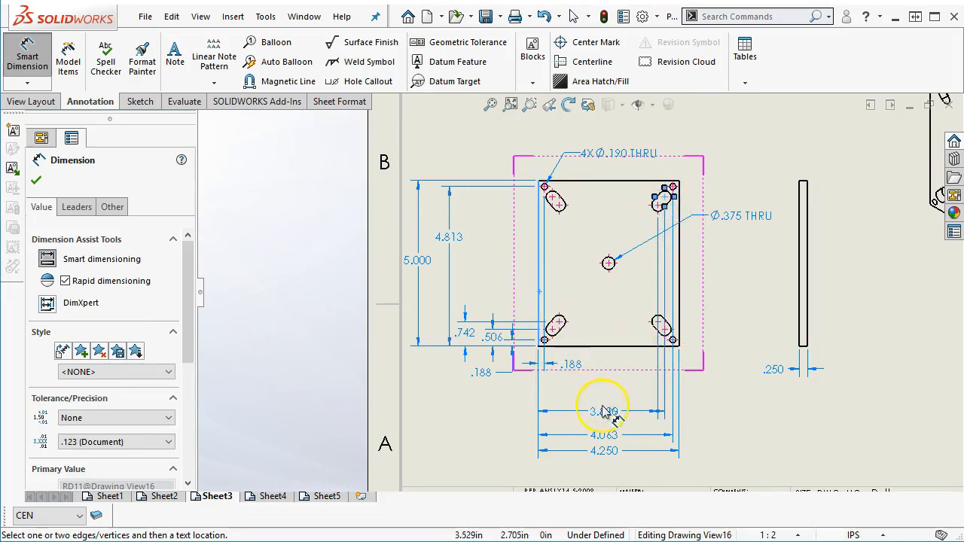
- Space out the horizontal 3.619 and 3.820 dimensions by moving them closer to the plate, and leave dimensioning
scroll(608, 429, "down", 2)
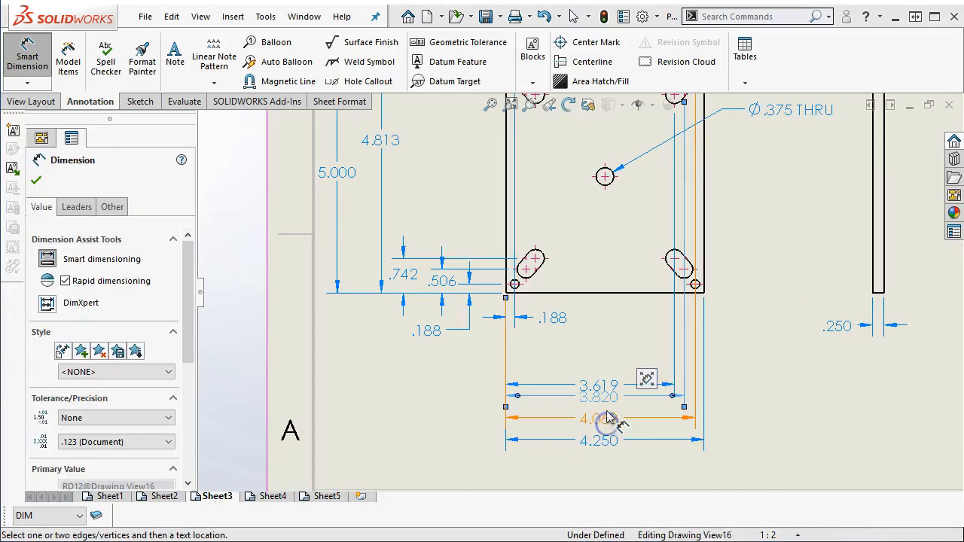
scroll(609, 383, "down", 1)
left_click_drag(607, 376, 608, 351)
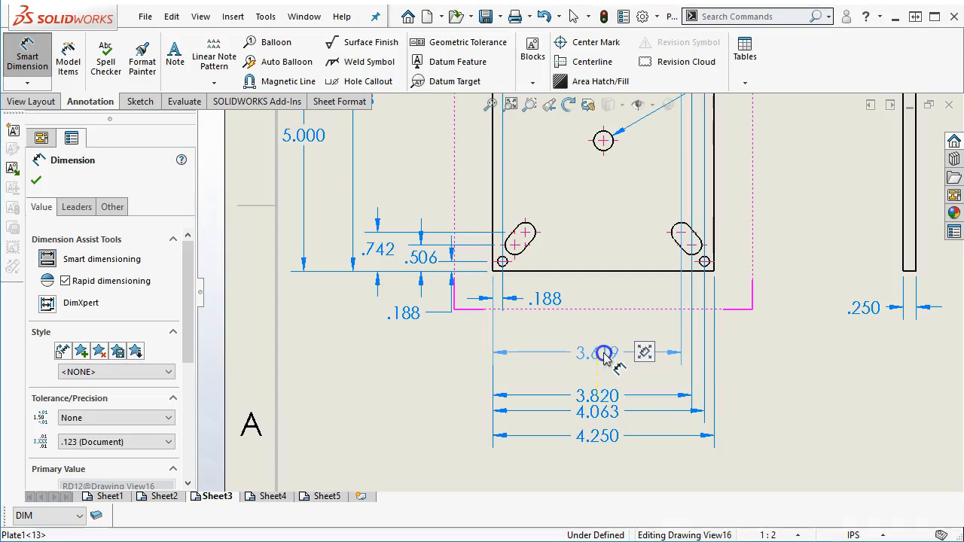
left_click_drag(607, 395, 608, 381)
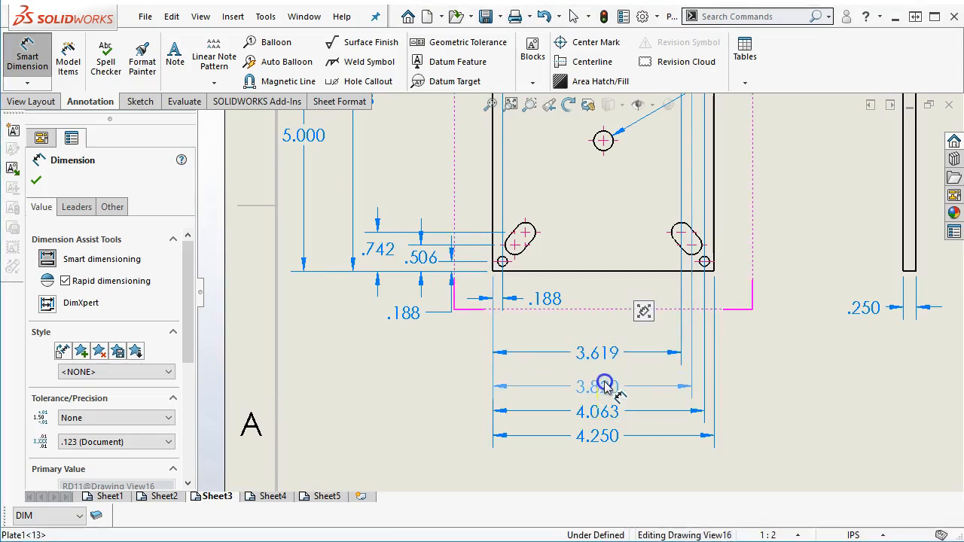
scroll(641, 263, "up", 2)
scroll(619, 254, "up", 1)
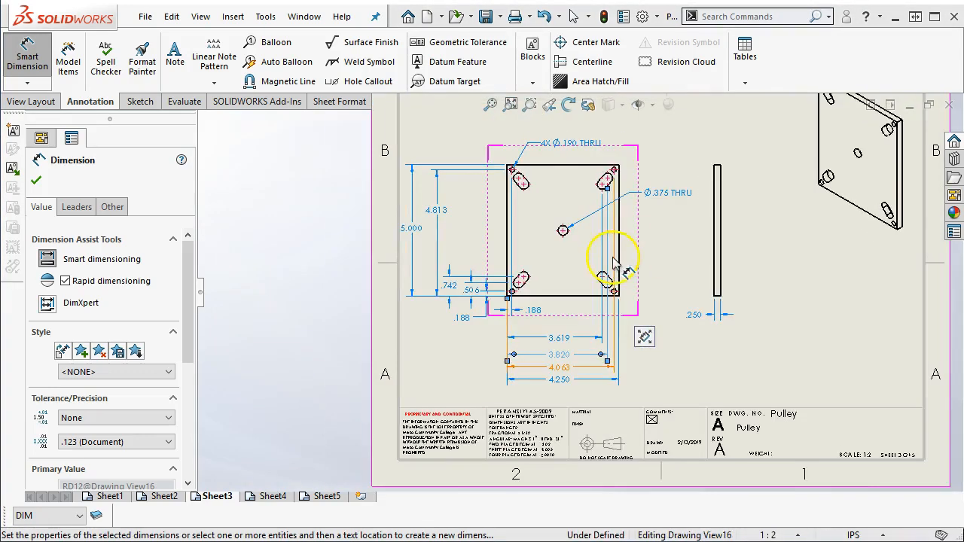
scroll(613, 255, "down", 2)
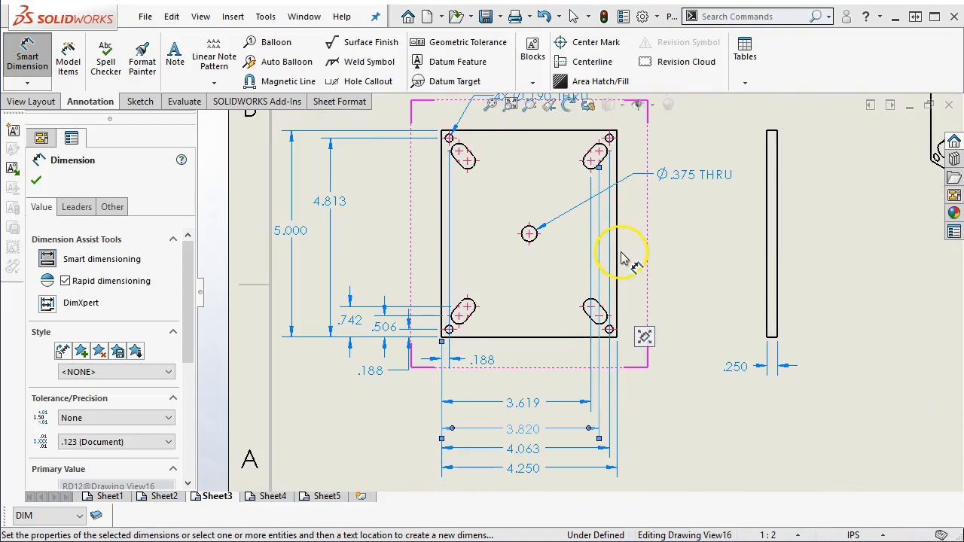
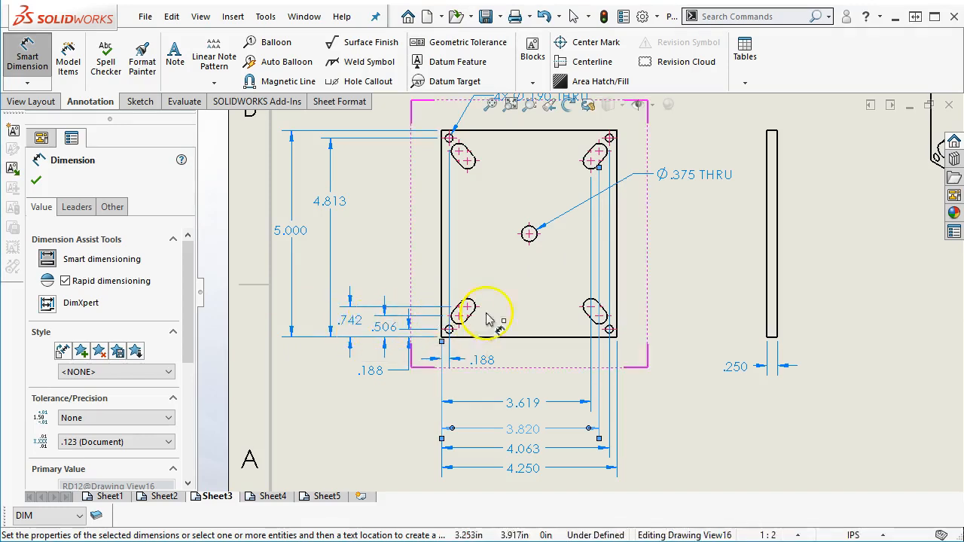
left_click(460, 313)
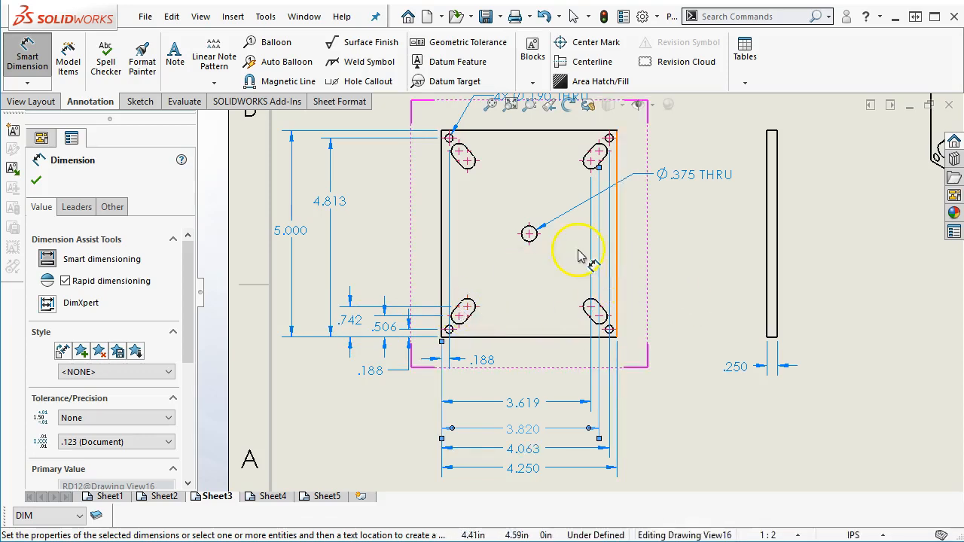
right_click(662, 246)
left_click(712, 319)
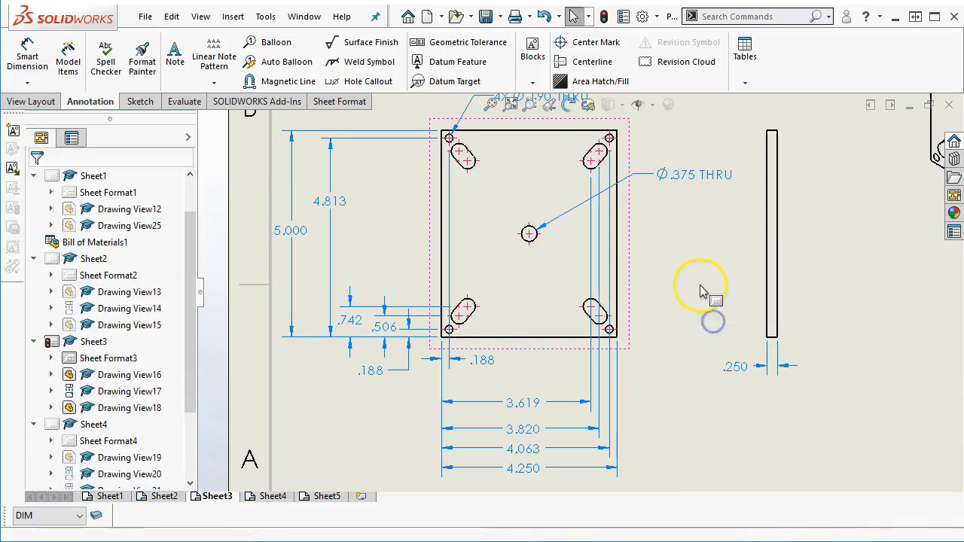
- Move the side view and the front view farther right on the sheet to make room for more dimensions
key("f")
left_click_drag(687, 295, 721, 295)
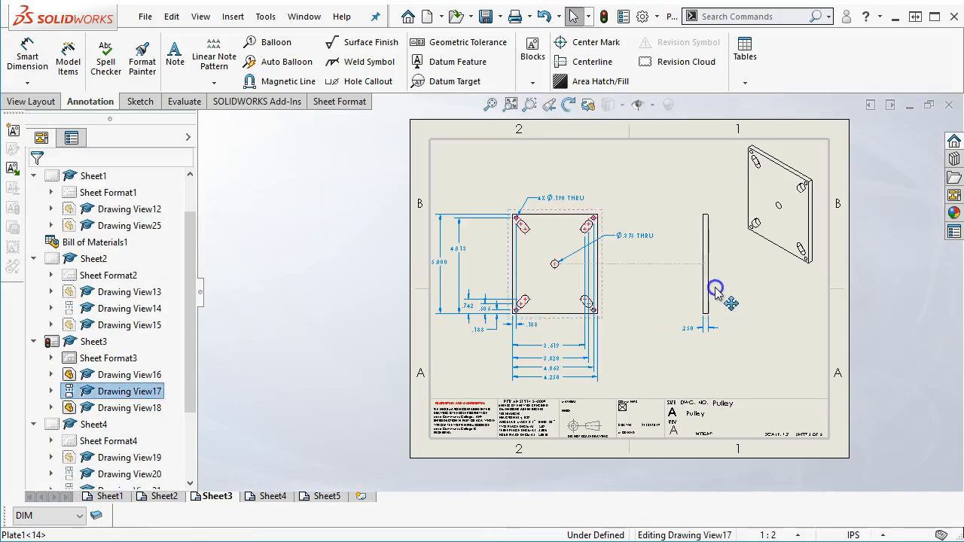
mouse_move(601, 284)
left_mouse_down()
mouse_move(626, 276)
mouse_move(663, 295)
mouse_move(653, 281)
left_mouse_up()
- Move the vertical 5.000 and 4.813 dimensions farther out from the plate's left edge
scroll(559, 263, "down", 3)
left_click_drag(451, 264, 382, 261)
left_click_drag(472, 236, 416, 247)
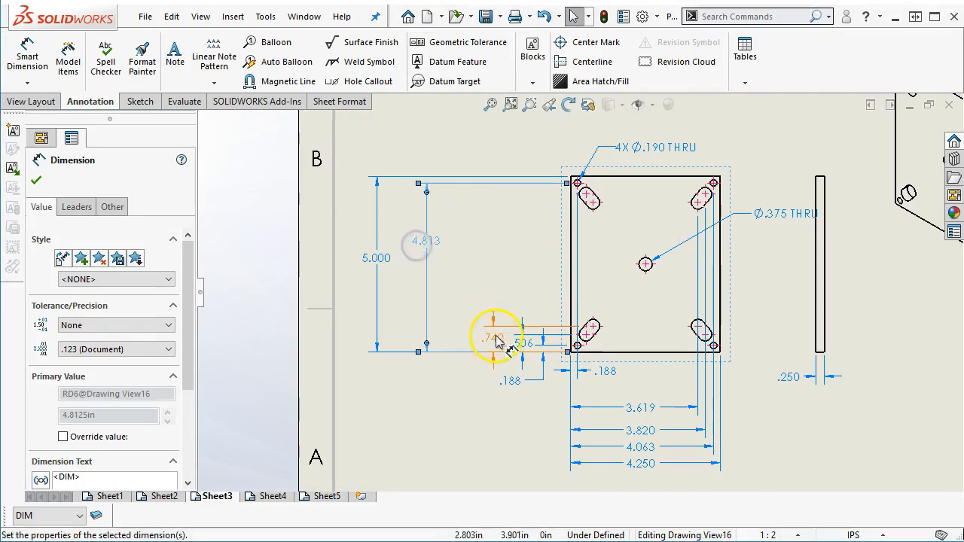
left_click(511, 272)
left_click(427, 256)
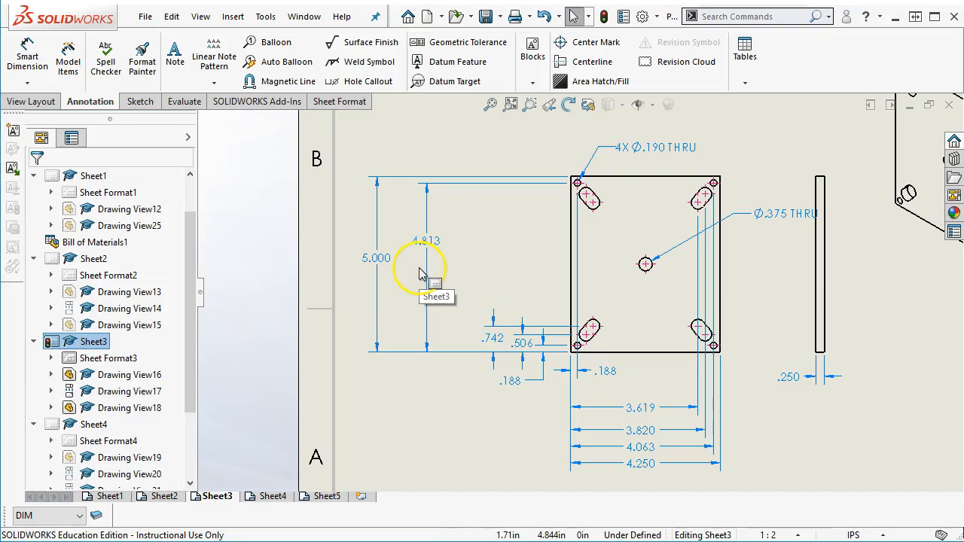
- Dimension the vertical distance from the plate's bottom edge to the upper center mark of the upper-left slot, placed inside the 4.813 dimension
left_click(213, 84)
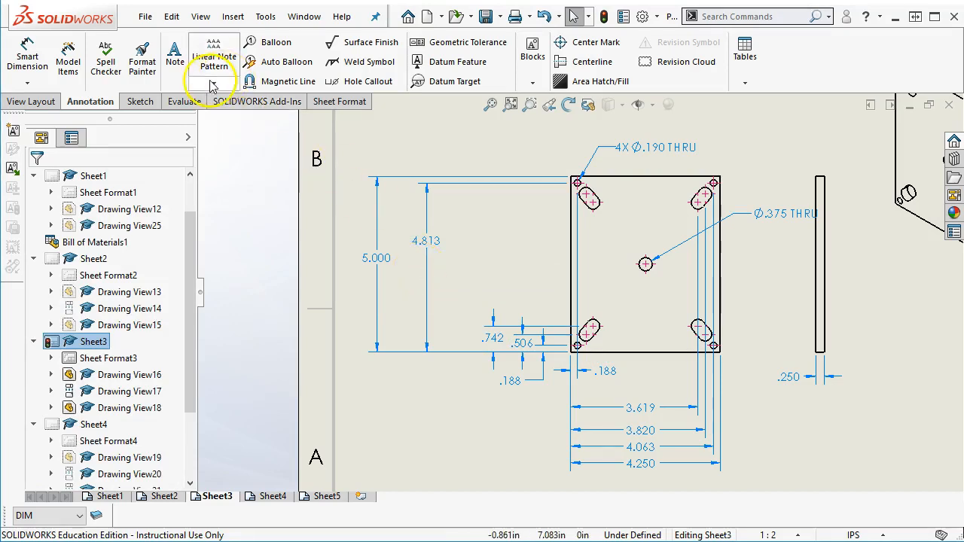
left_click(23, 56)
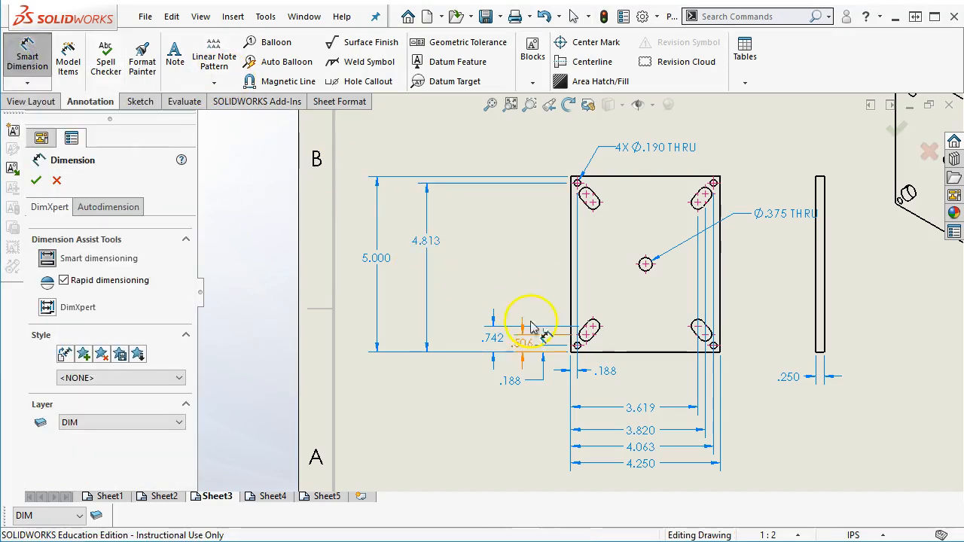
left_click(610, 350)
left_click(585, 194)
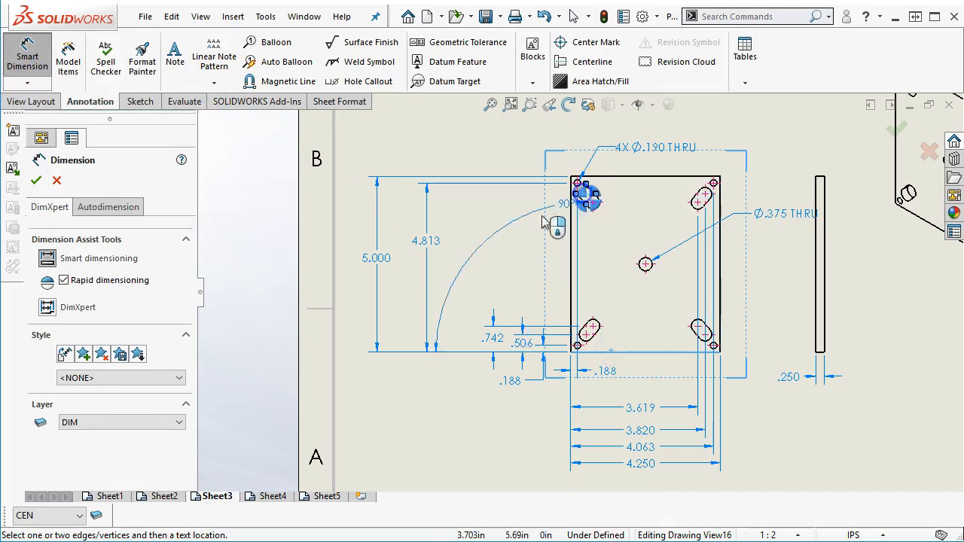
key("Escape")
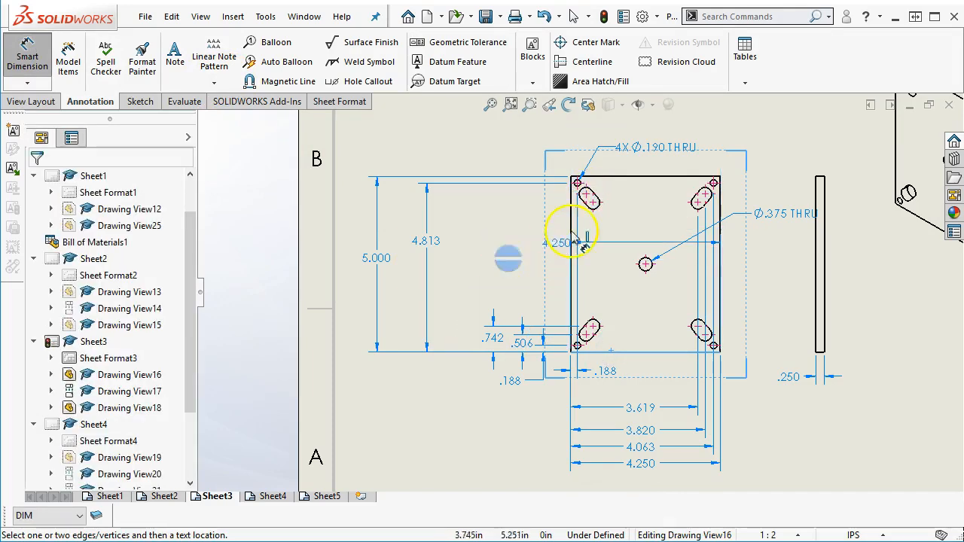
scroll(597, 201, "down", 2)
left_click(582, 213)
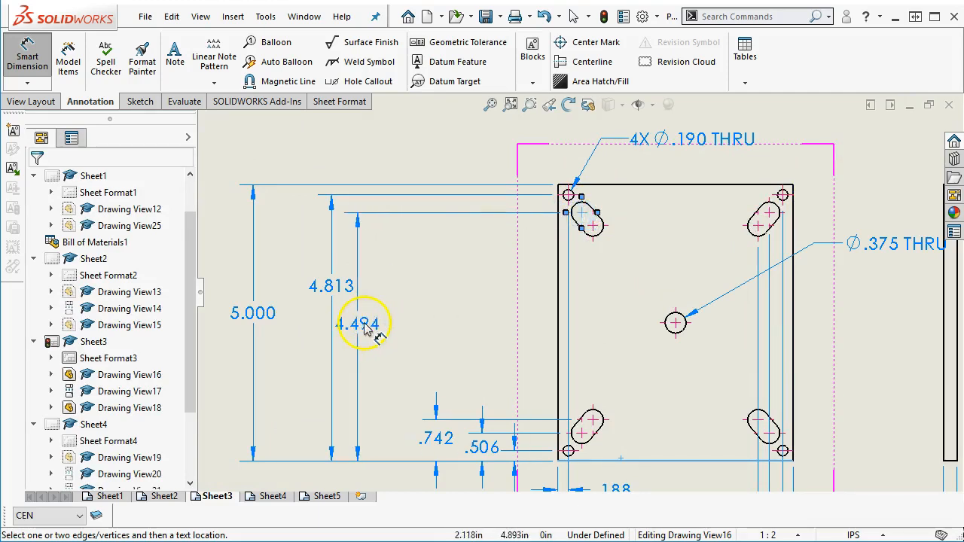
left_click(364, 325)
- Dimension the vertical distance from the plate's bottom edge to the lower center mark of the upper-left slot, and leave dimensioning
left_click(607, 459)
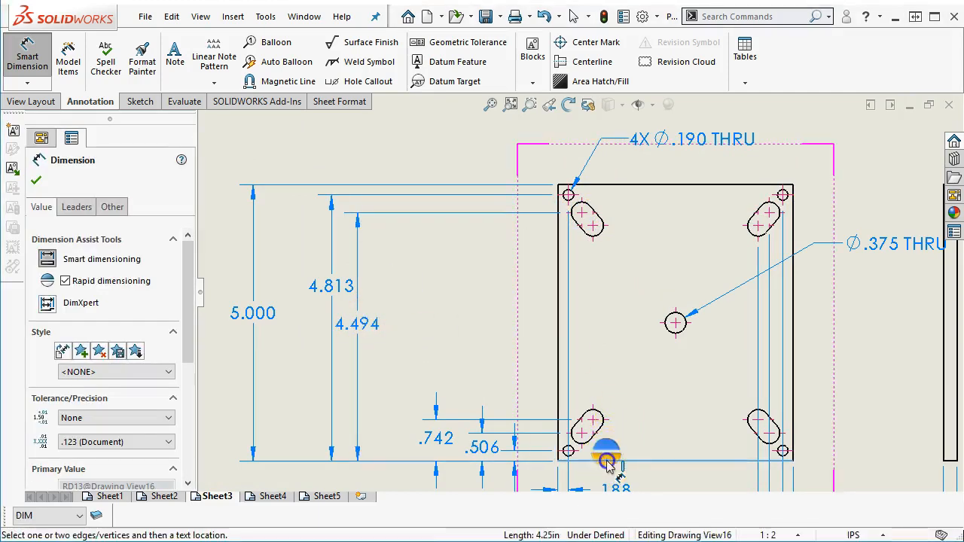
left_click(591, 223)
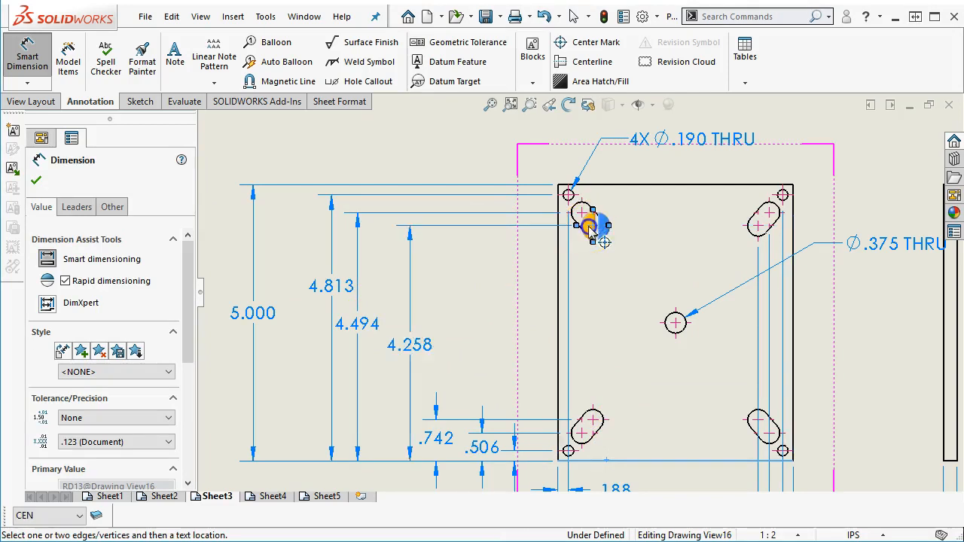
left_click(419, 333)
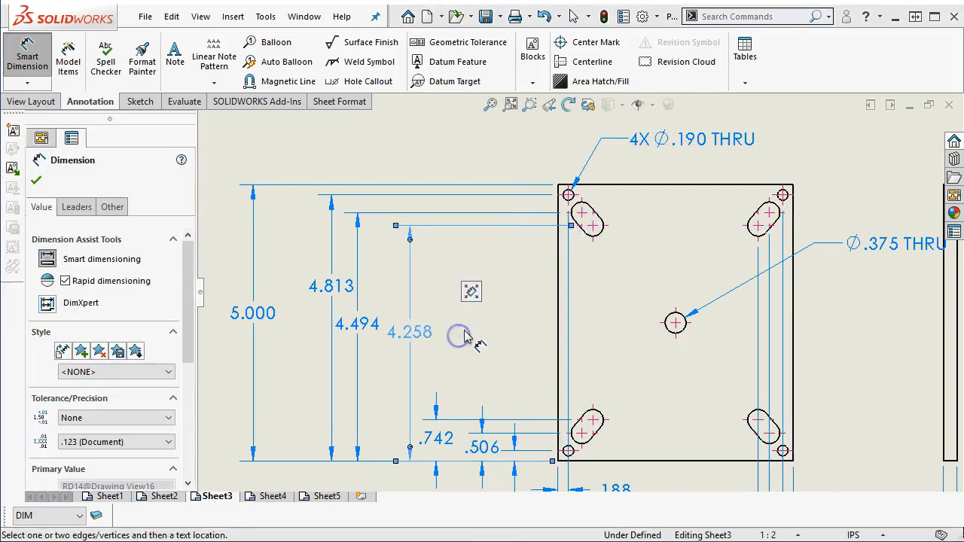
scroll(464, 331, "up", 1)
scroll(462, 324, "up", 2)
scroll(671, 263, "up", 1)
scroll(499, 274, "down", 1)
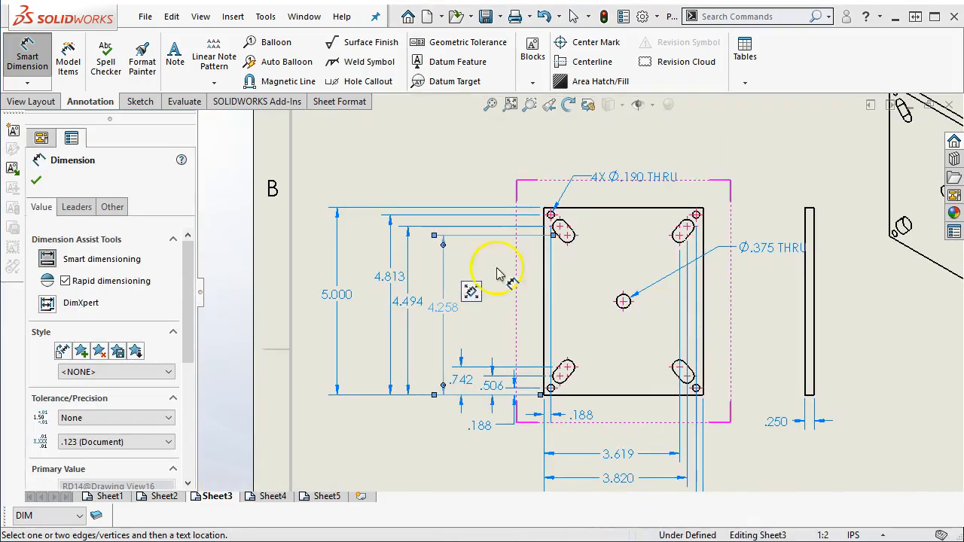
right_click(453, 164)
left_click(491, 229)
- Move the horizontal .188 dimension closer to the plate's bottom edge to free space beneath it
scroll(585, 351, "up", 3)
scroll(610, 353, "down", 1)
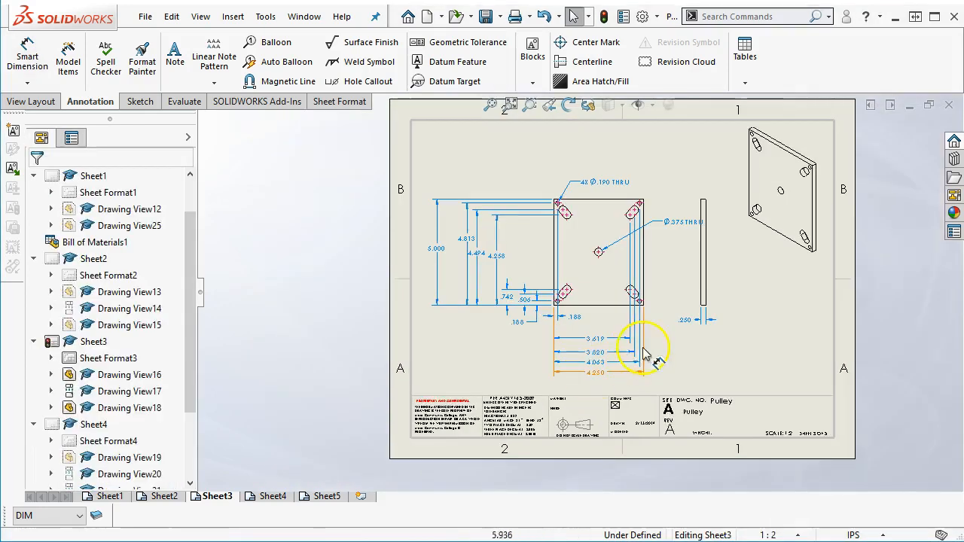
scroll(595, 340, "down", 4)
left_click(536, 286)
left_click_drag(536, 286, 542, 275)
- Dimension the horizontal distance from the plate's left edge to the upper center mark of the upper-left slot, placed just below the .188 dimension
left_click(27, 60)
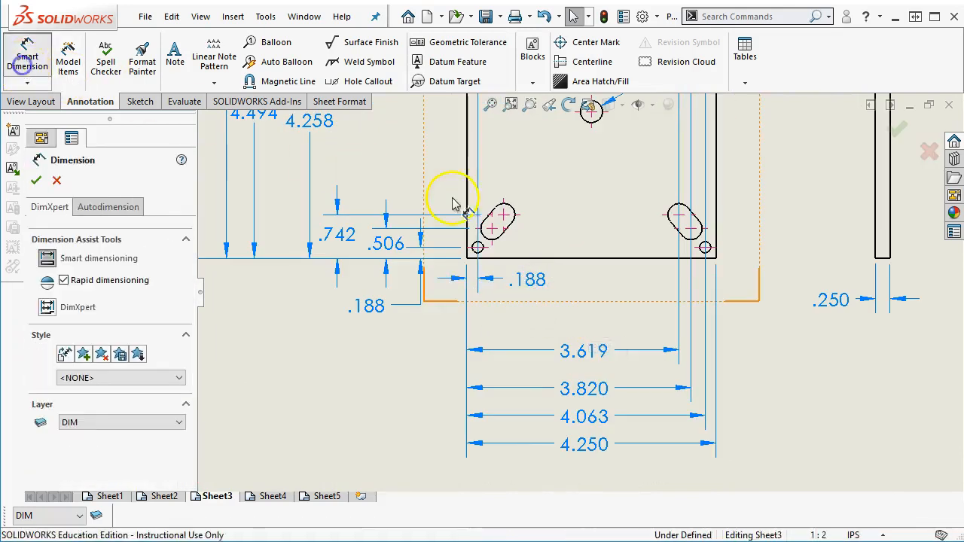
scroll(467, 205, "up", 3)
scroll(505, 204, "down", 2)
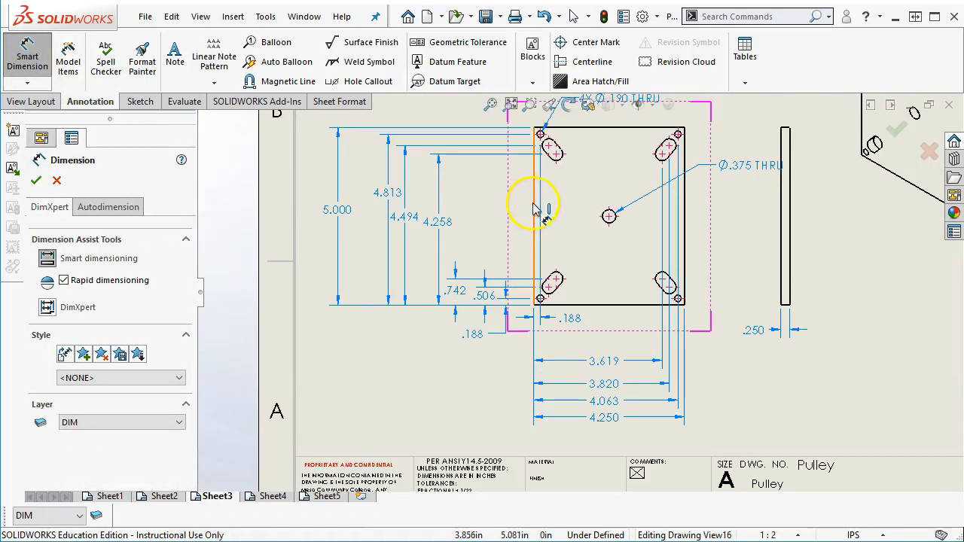
left_click(534, 203)
left_click(548, 154)
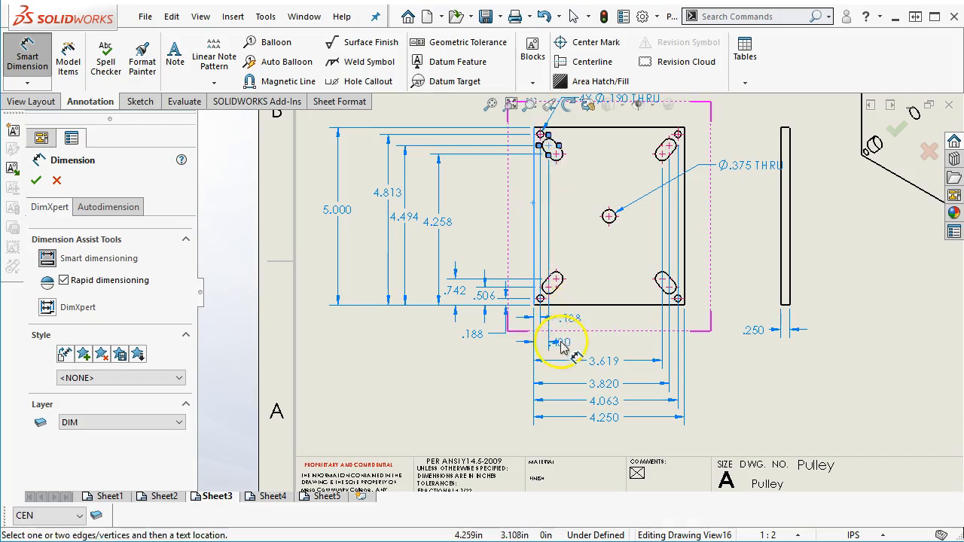
left_click(575, 343)
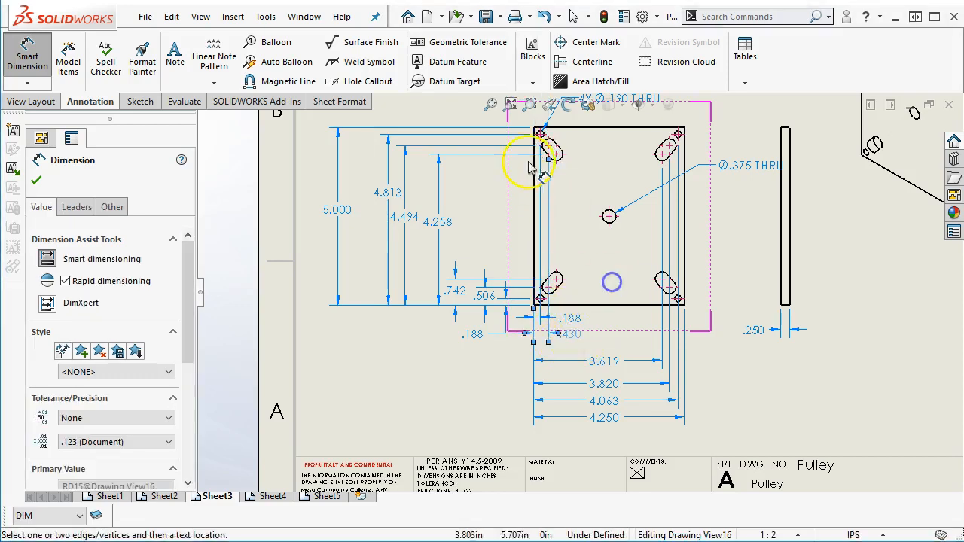
- Dimension the horizontal distance from the plate's left edge to the upper-left slot's lower center mark, placed above the 3.619 dimension, and leave dimensioning
left_click(555, 166)
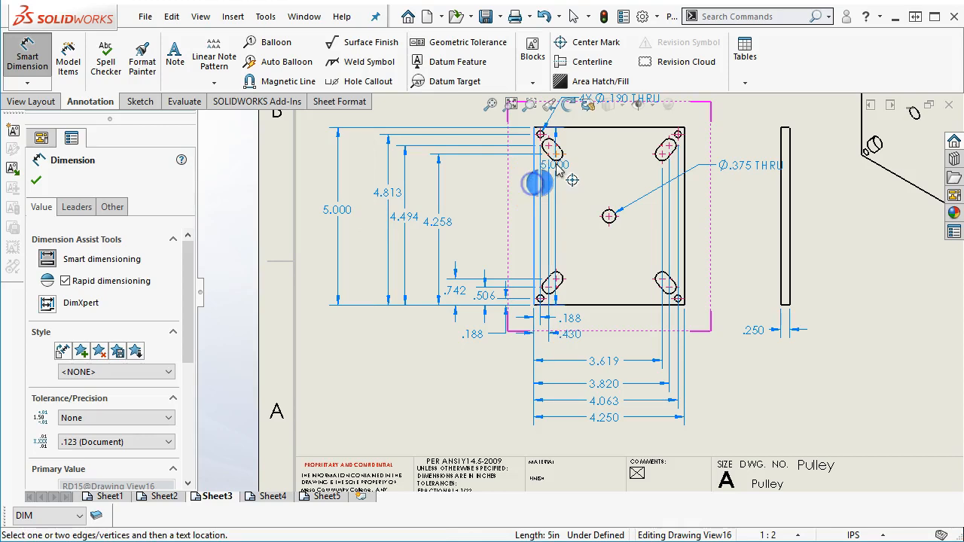
left_click(628, 348)
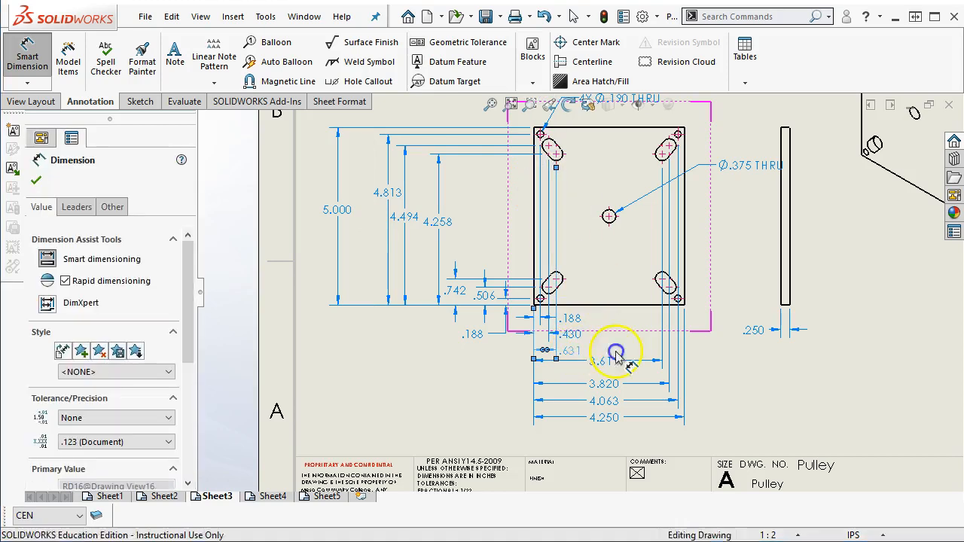
right_click(753, 363)
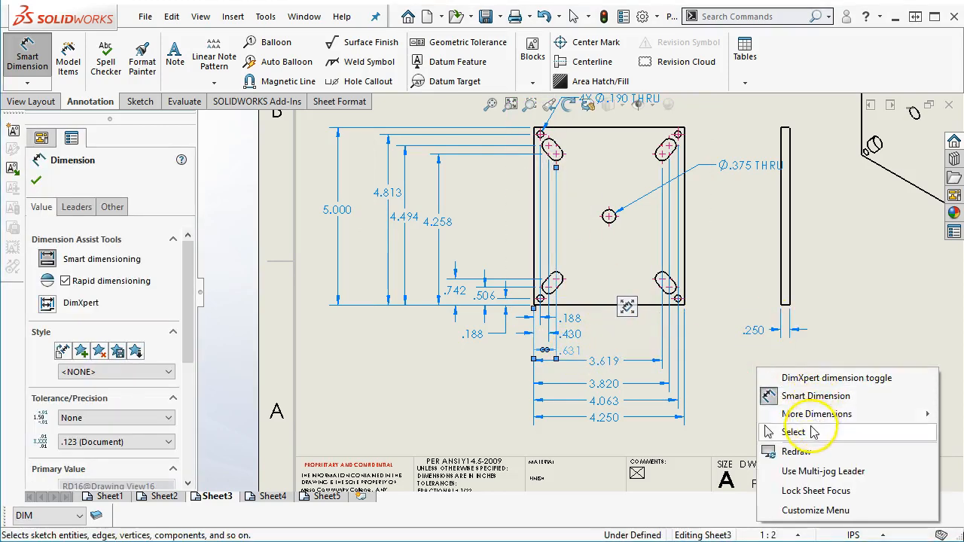
left_click(811, 426)
scroll(783, 358, "up", 4)
scroll(741, 289, "down", 2)
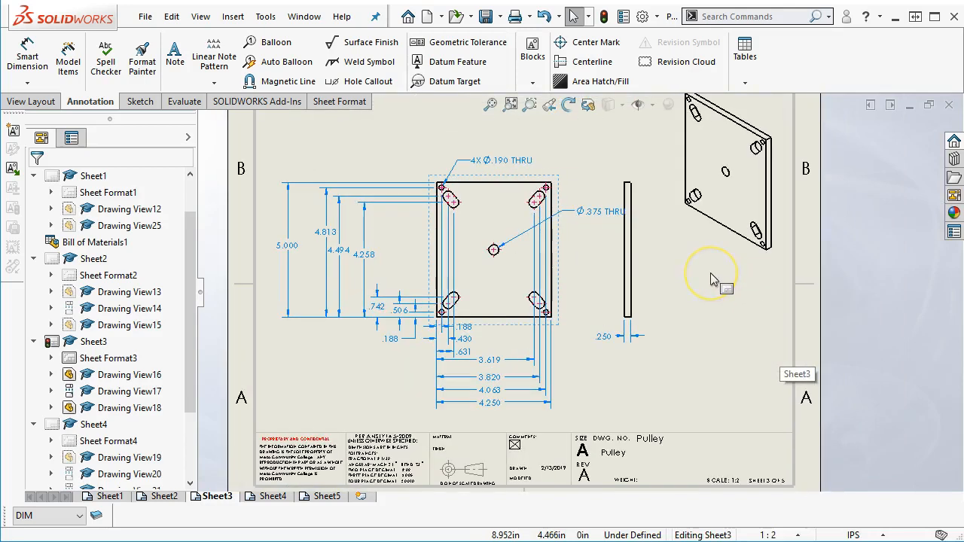
scroll(512, 302, "down", 2)
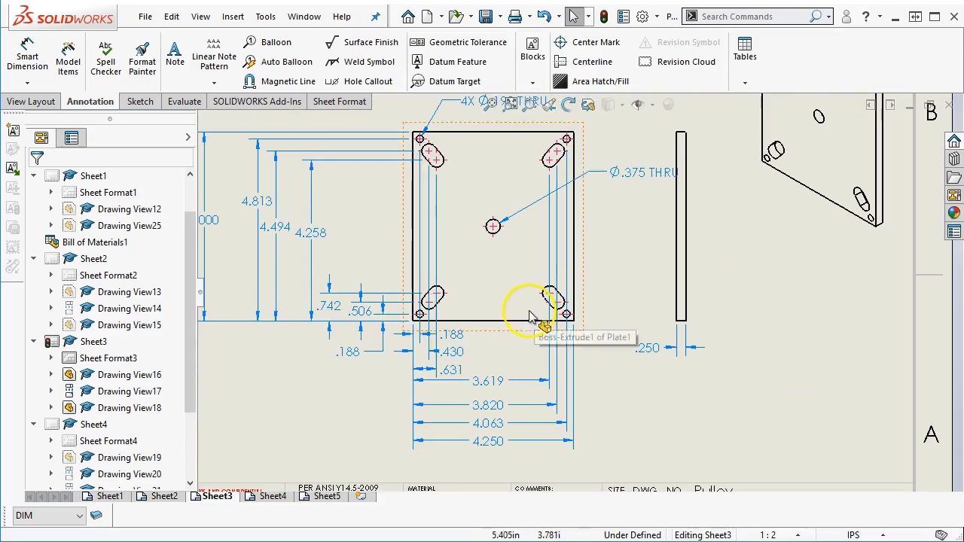
left_click(464, 336)
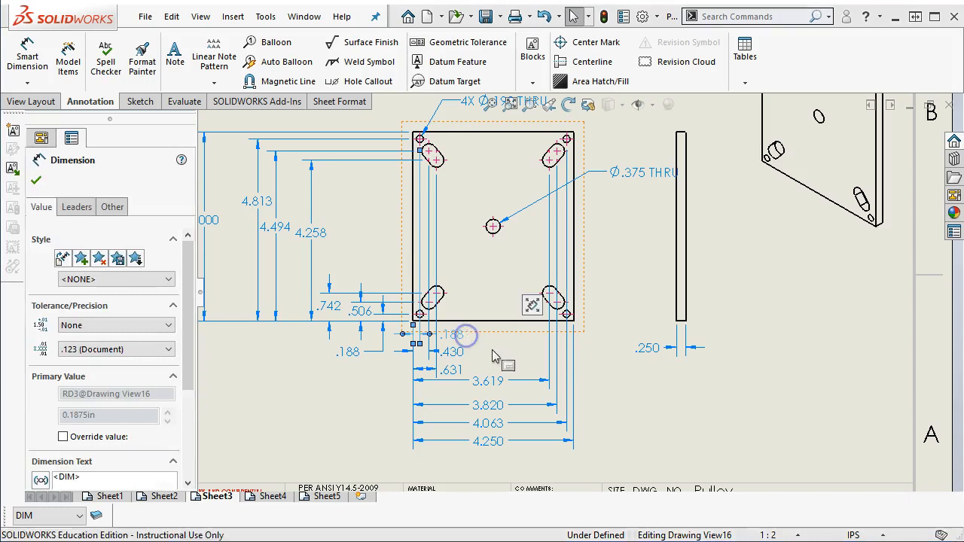
left_click(504, 352)
scroll(625, 369, "up", 5)
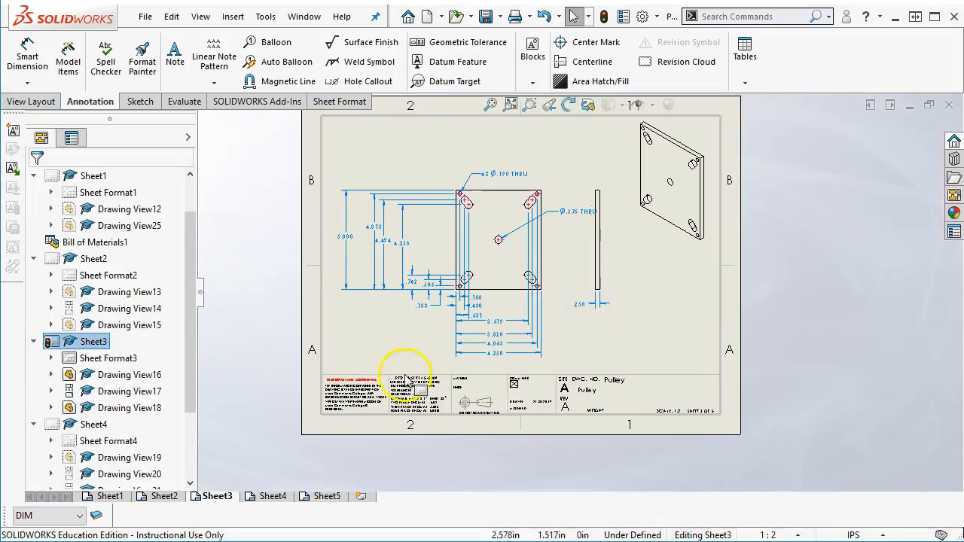
- On Sheet4, delete all vertical dimensions beside the plate together with the horizontal .188 dimension
left_click(273, 496)
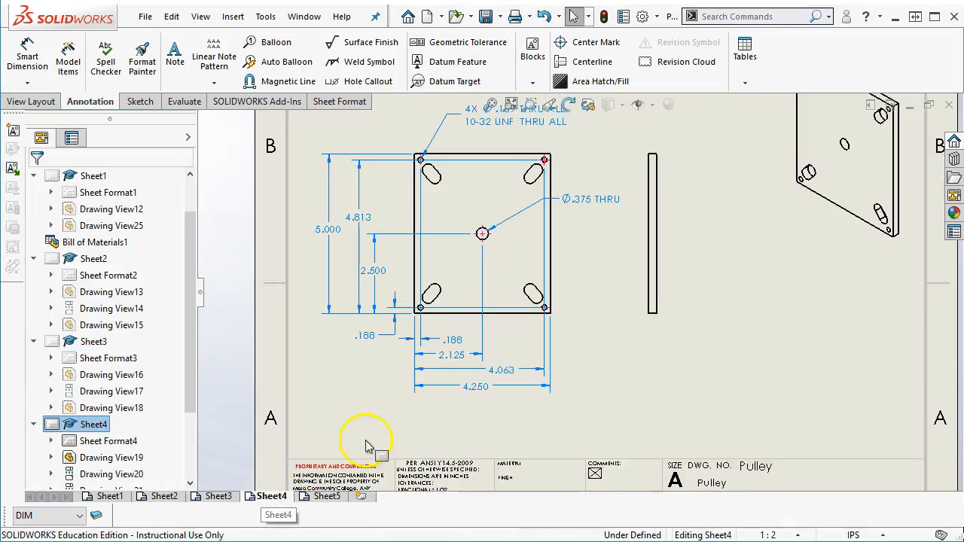
key("f")
scroll(497, 293, "down", 3)
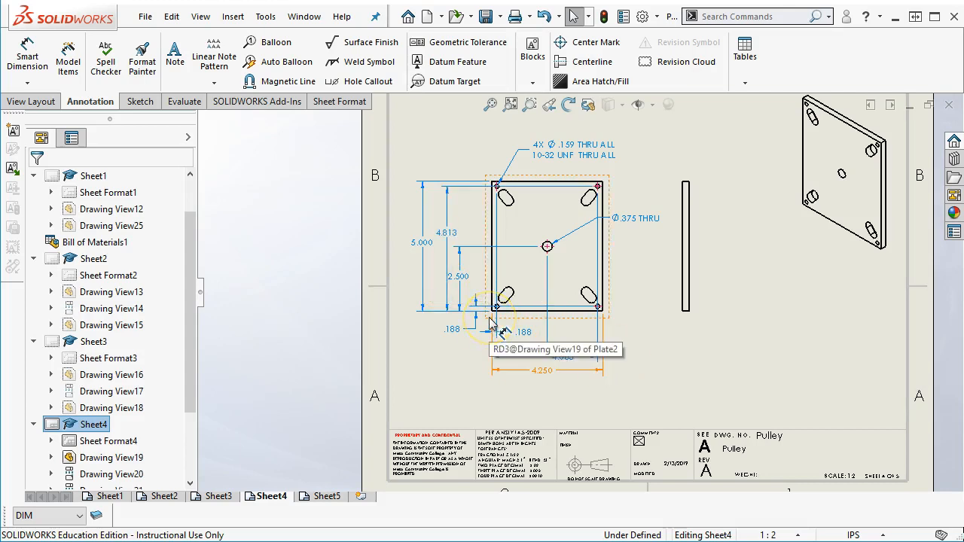
scroll(482, 301, "down", 2)
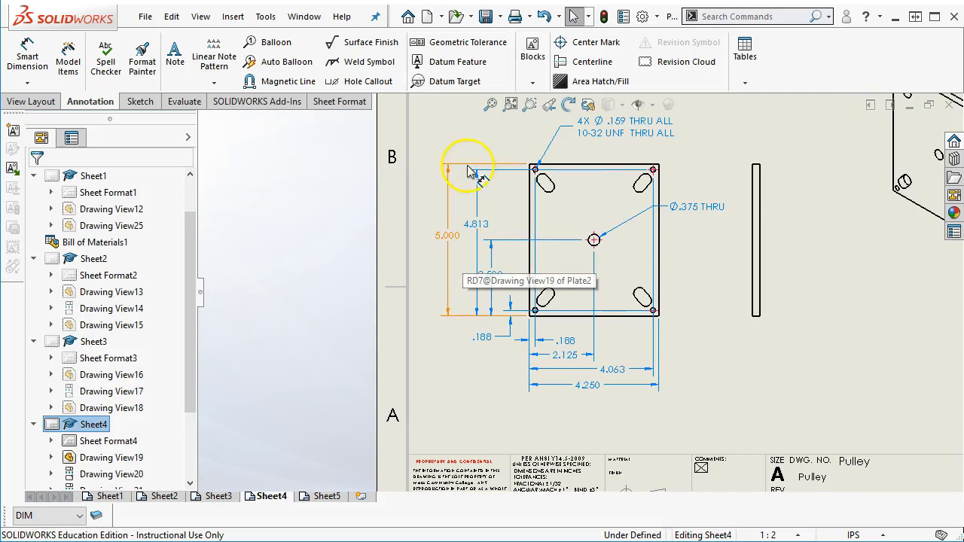
left_click(504, 181)
left_click_drag(517, 147, 435, 348)
key("Delete")
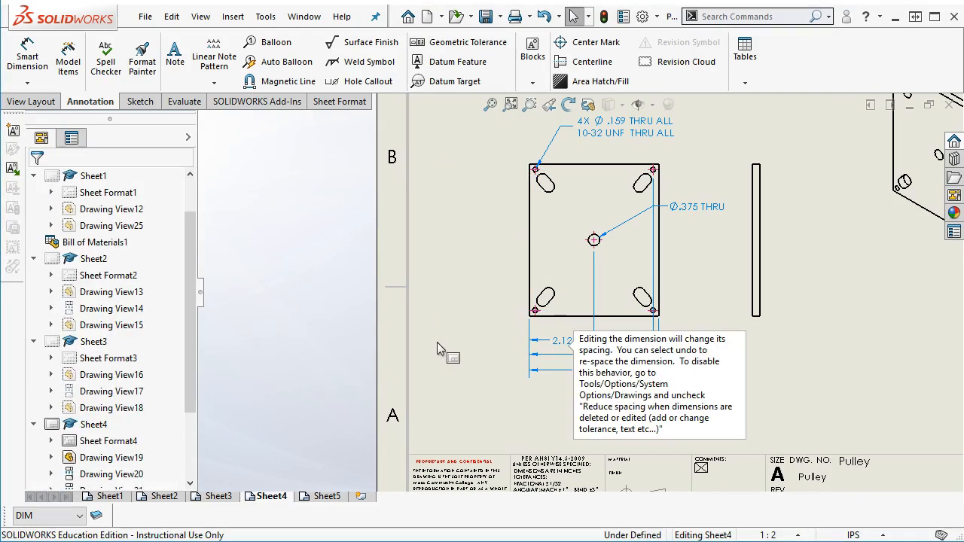
- Delete the remaining horizontal dimensions below the plate, keeping the two hole callouts
left_click(638, 354)
left_click_drag(677, 327, 464, 389)
key("Delete")
left_click(422, 238)
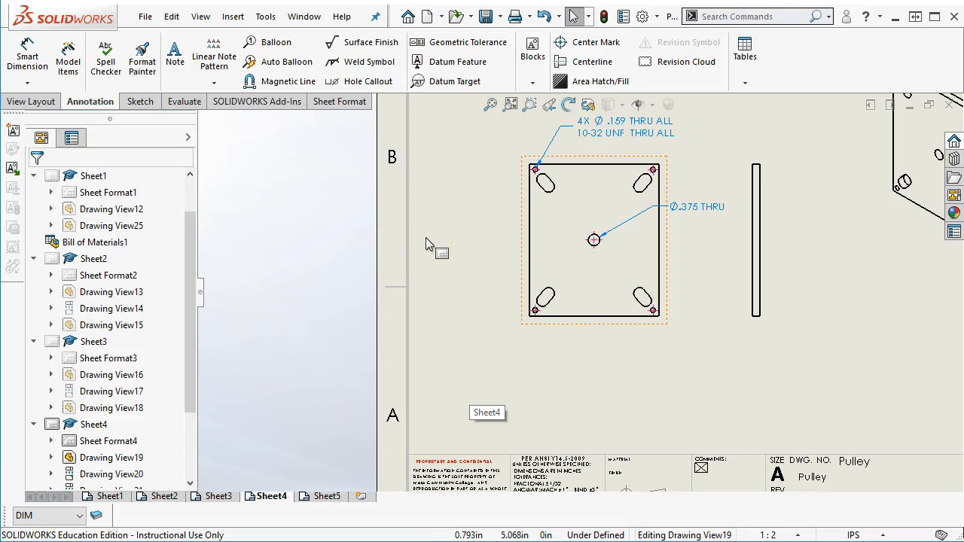
- Start an ordinate dimension set with its zero at the plate's bottom edge, placed outside the plate's left edge
left_click(28, 81)
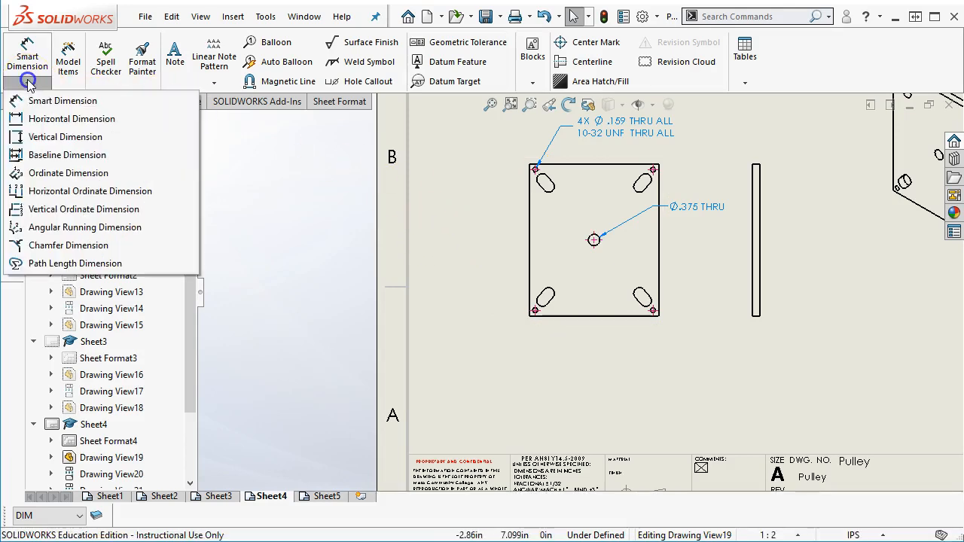
left_click(84, 174)
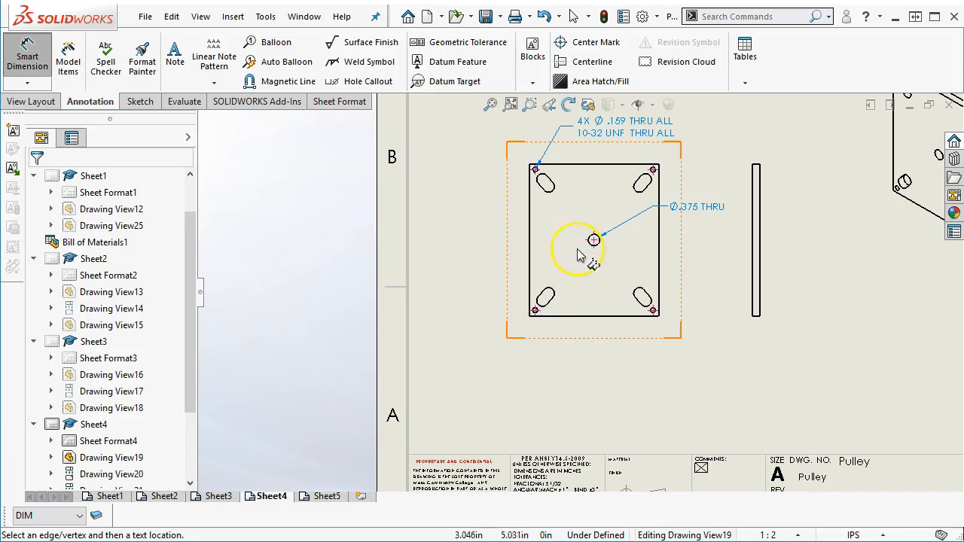
scroll(546, 309, "down", 3)
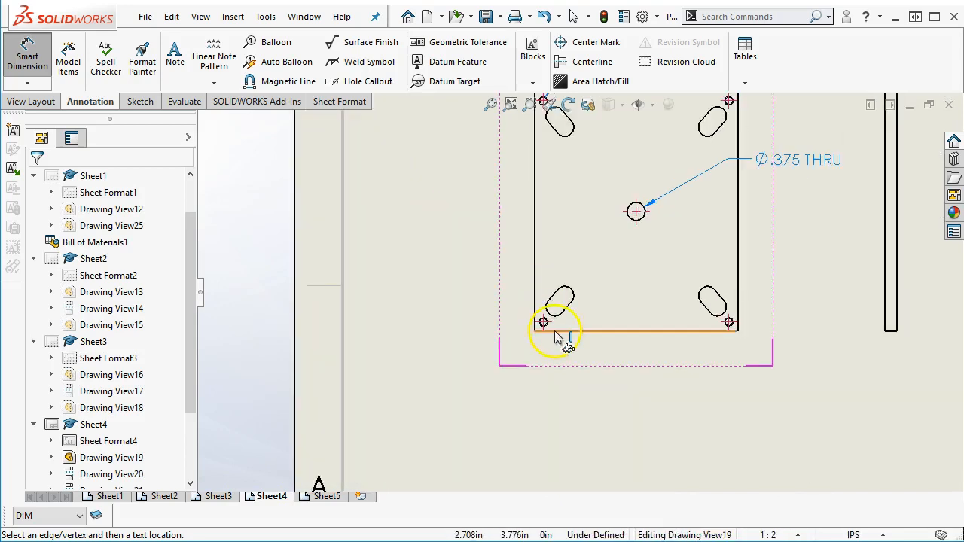
left_click(459, 336)
scroll(463, 335, "down", 2)
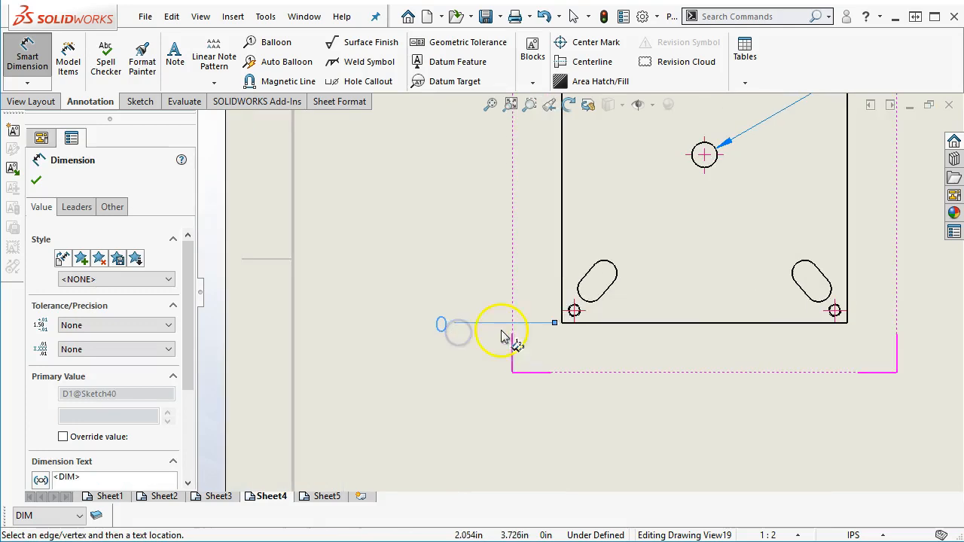
- Add the lower-right corner hole's height to the vertical ordinate set and leave dimensioning
left_click(825, 316)
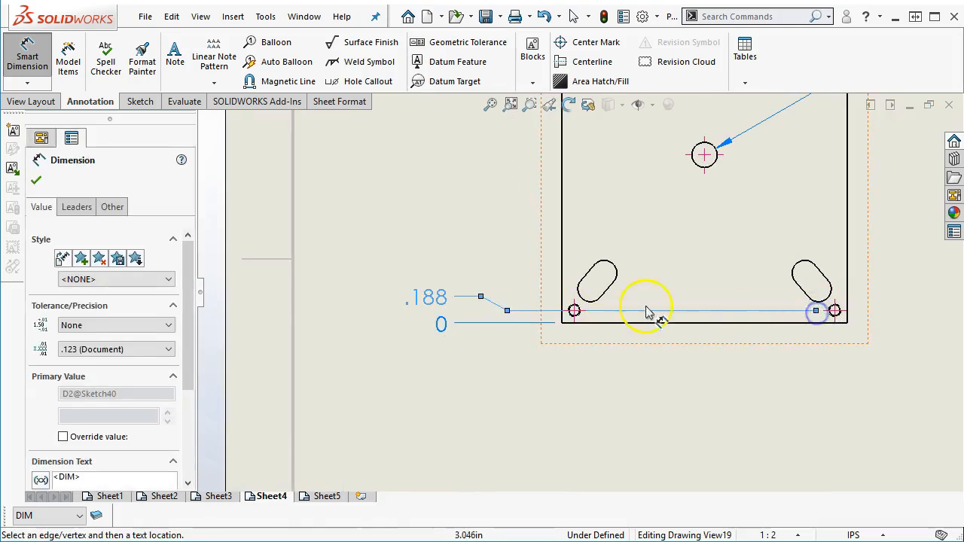
right_click(462, 199)
left_click(498, 245)
scroll(500, 213, "up", 3)
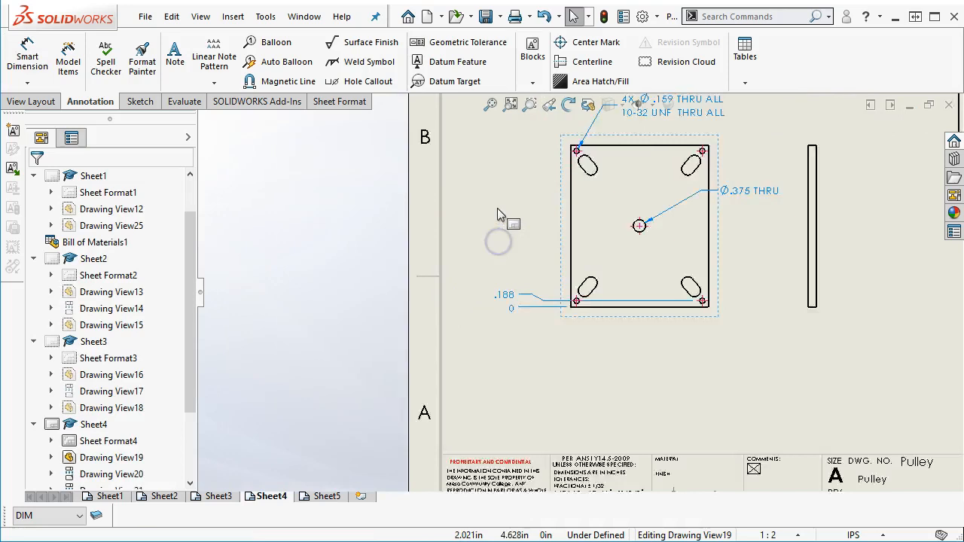
- Set up new center marks on layer CEN, with the slot marks placed at the centers of the slot ends
left_click(584, 42)
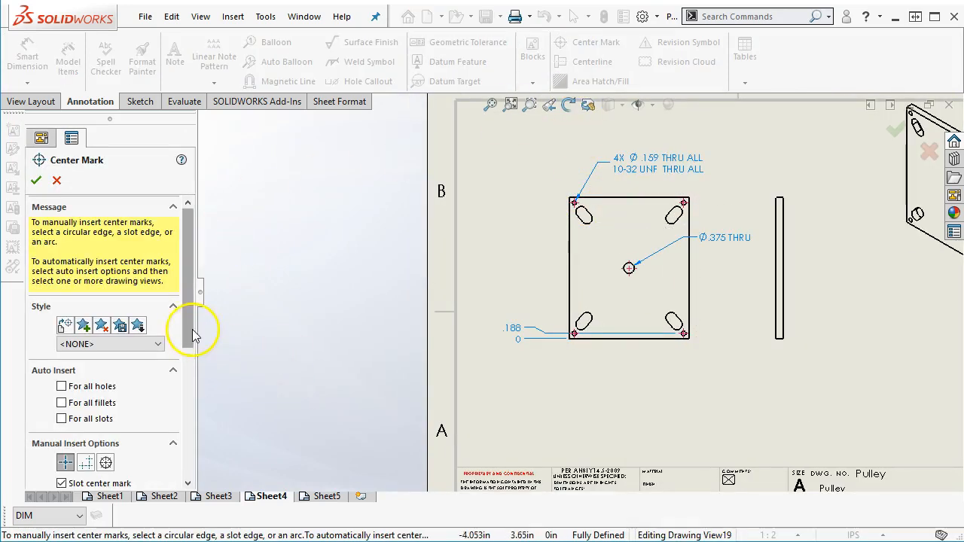
left_click_drag(192, 322, 208, 495)
left_click(151, 473)
left_click(151, 486)
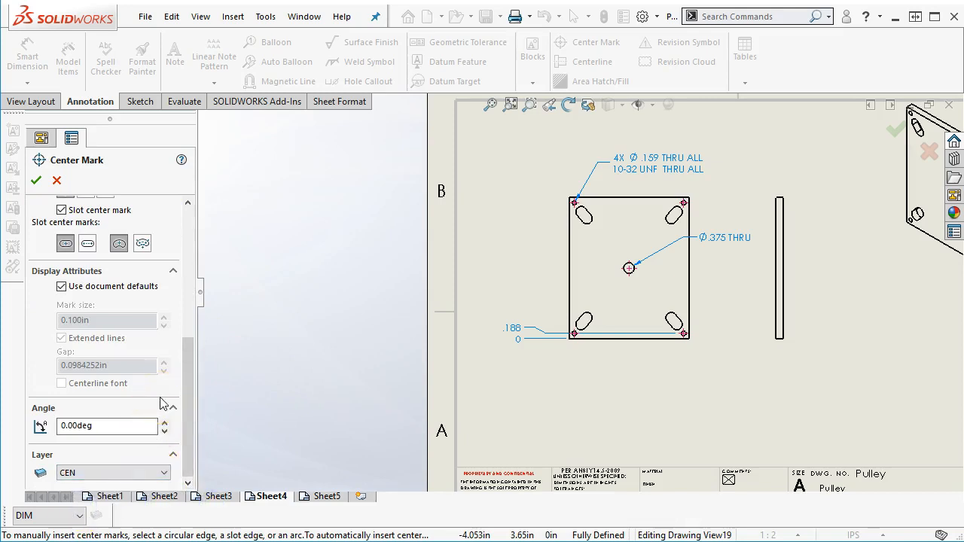
left_click(141, 456)
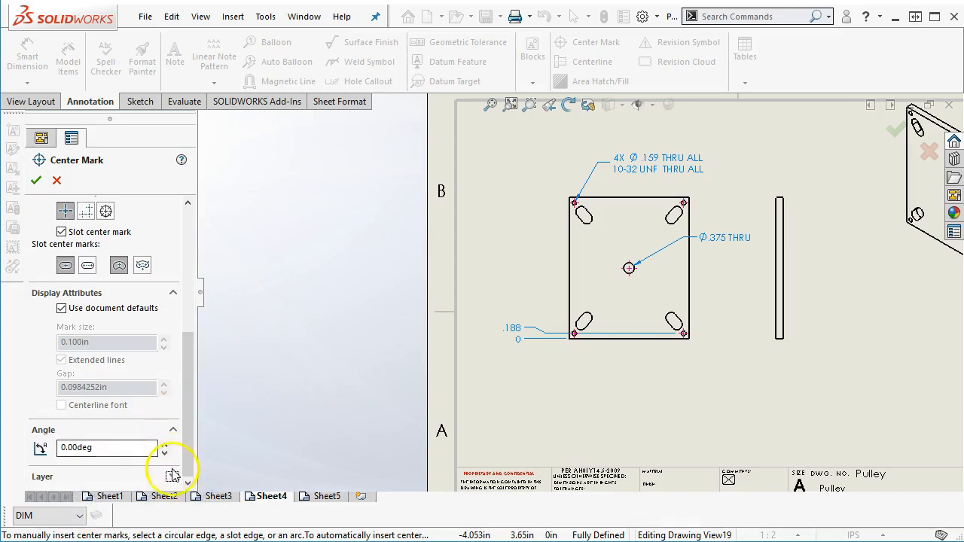
left_click(172, 474)
left_click_drag(189, 344, 193, 224)
left_click(87, 451)
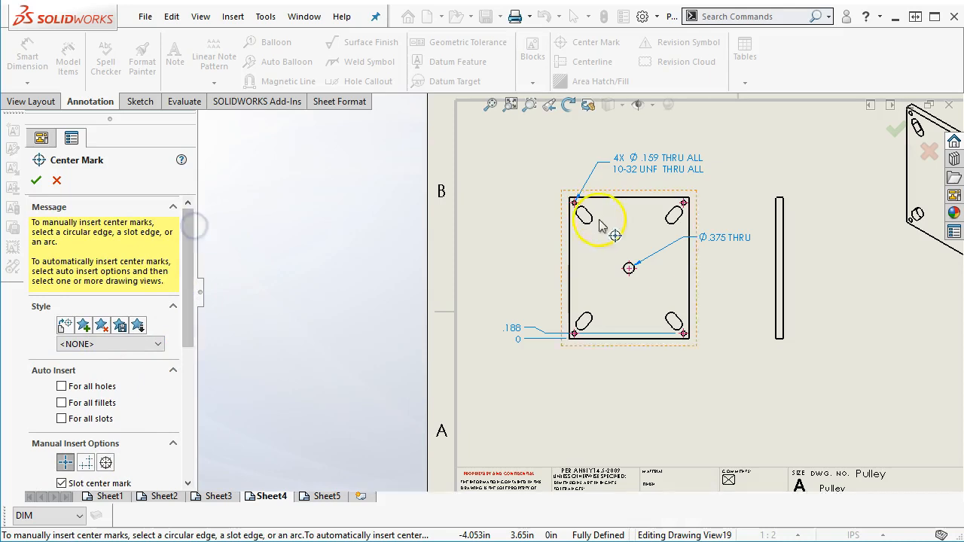
- Add center marks to both ends of all four slots in the front view and finish the Center Mark command
left_click(556, 217)
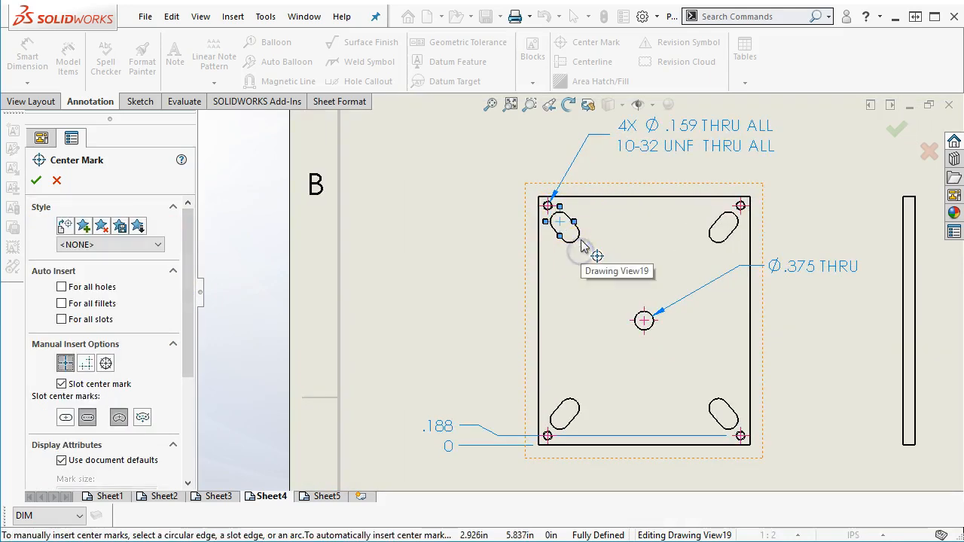
left_click(741, 222)
left_click(716, 402)
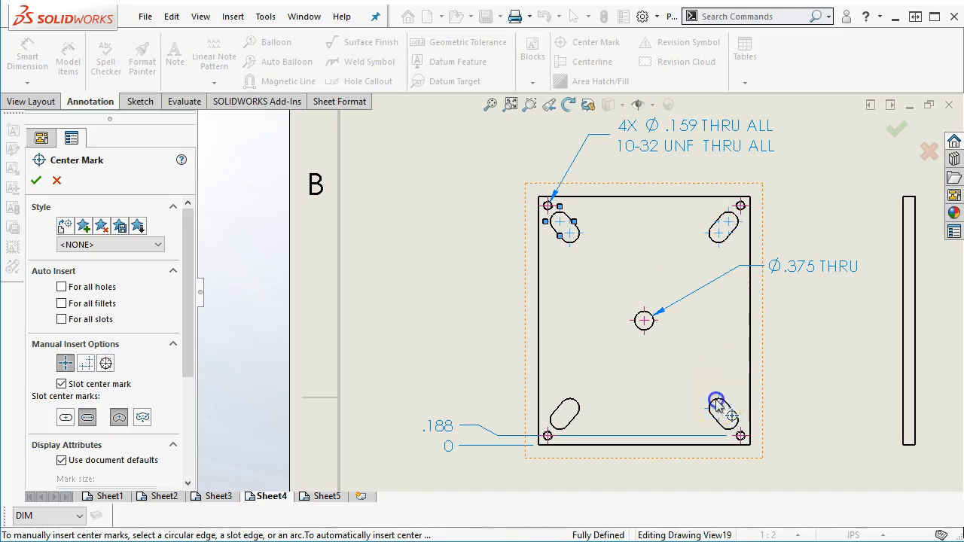
left_click(732, 427)
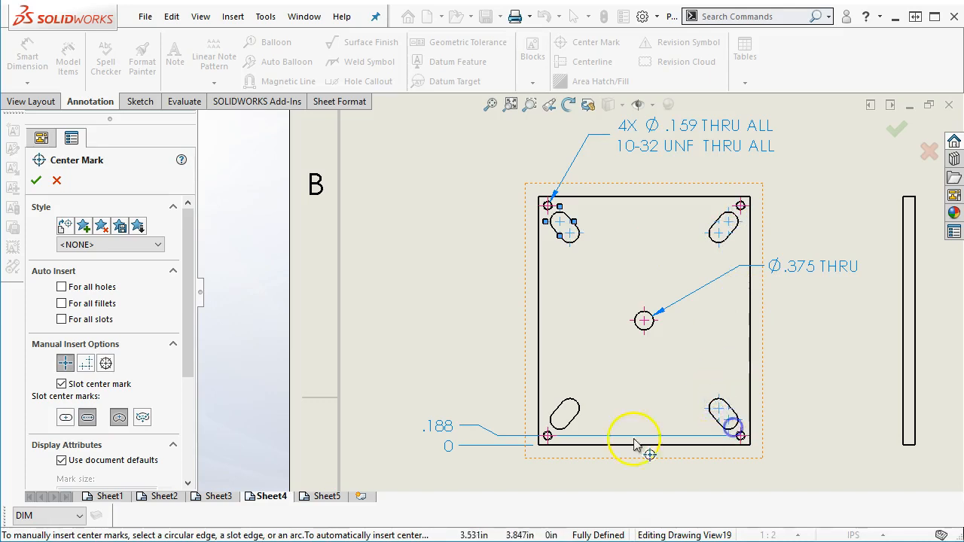
left_click(561, 417)
left_click(466, 262)
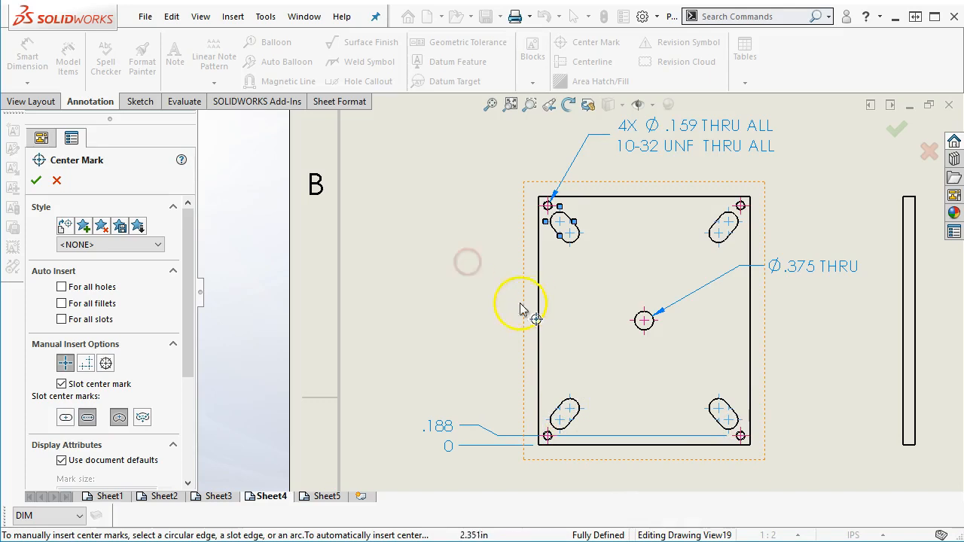
left_click(36, 180)
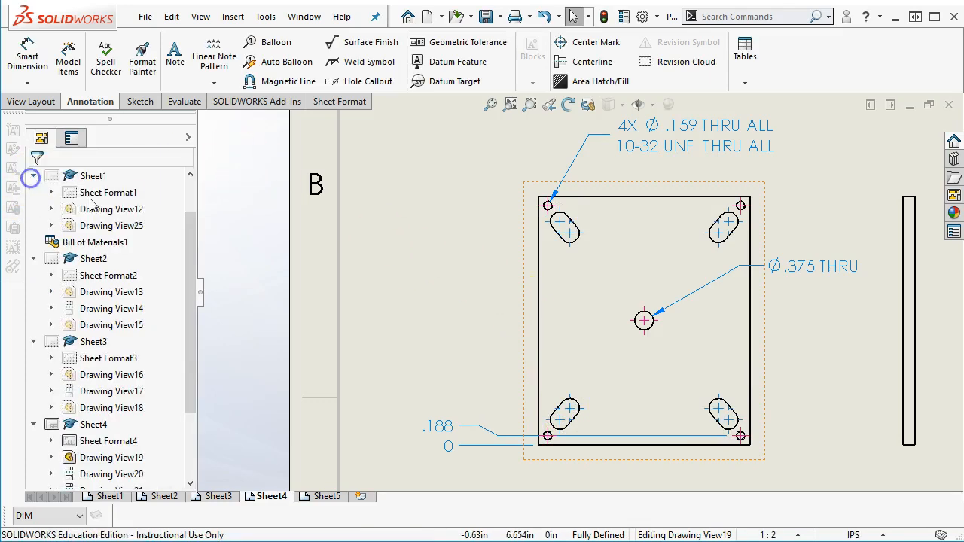
- Move the center marks of all four slots to the CEN layer and close their properties
left_click(569, 229)
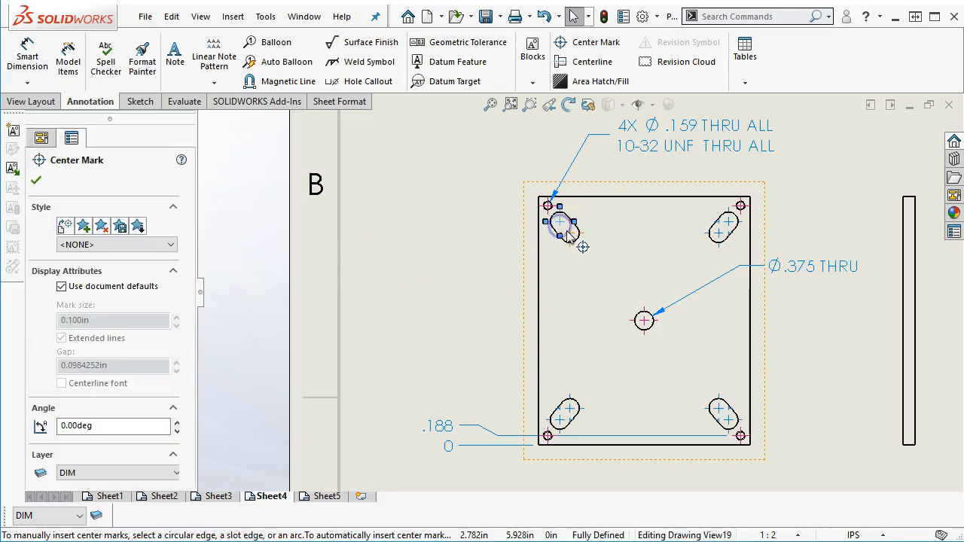
left_click(721, 234, "ctrl")
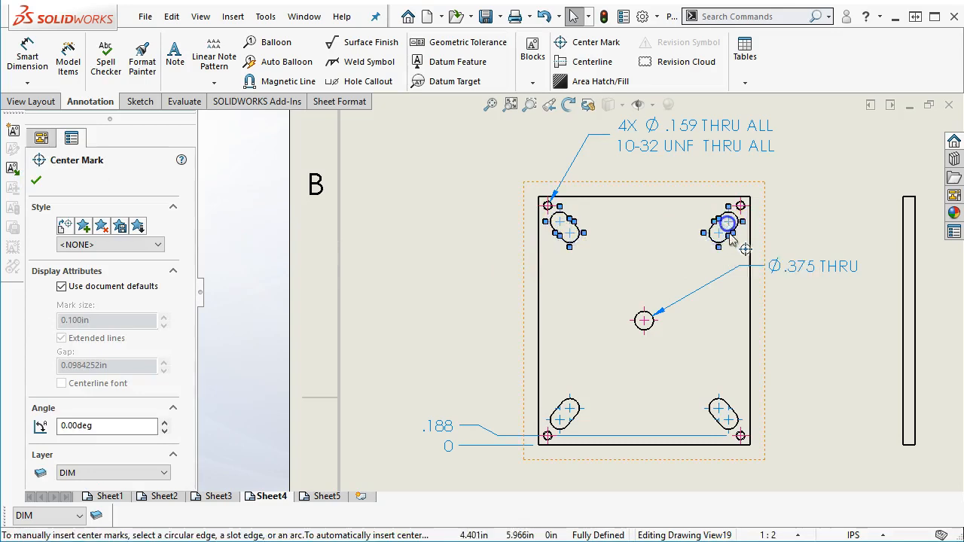
left_click(718, 411, "ctrl")
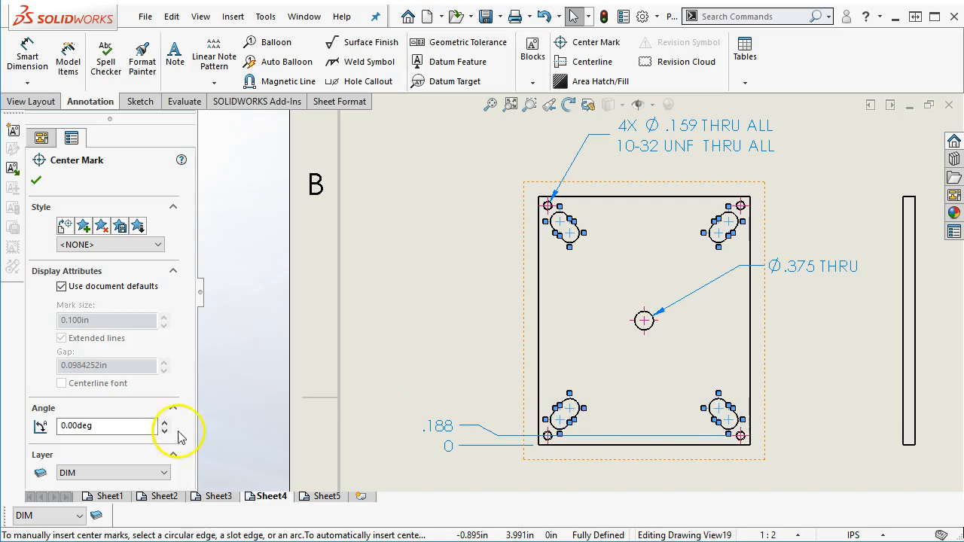
left_click(53, 516)
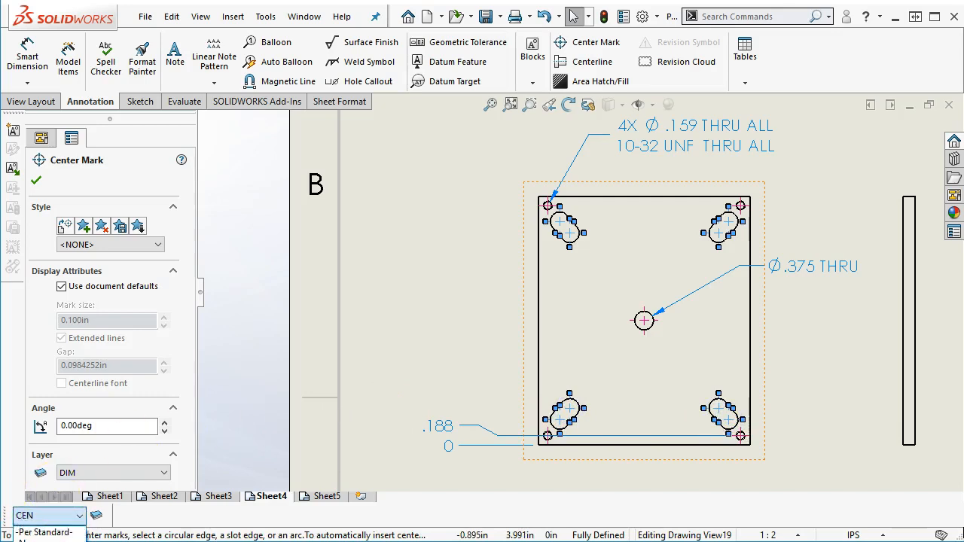
left_click(35, 180)
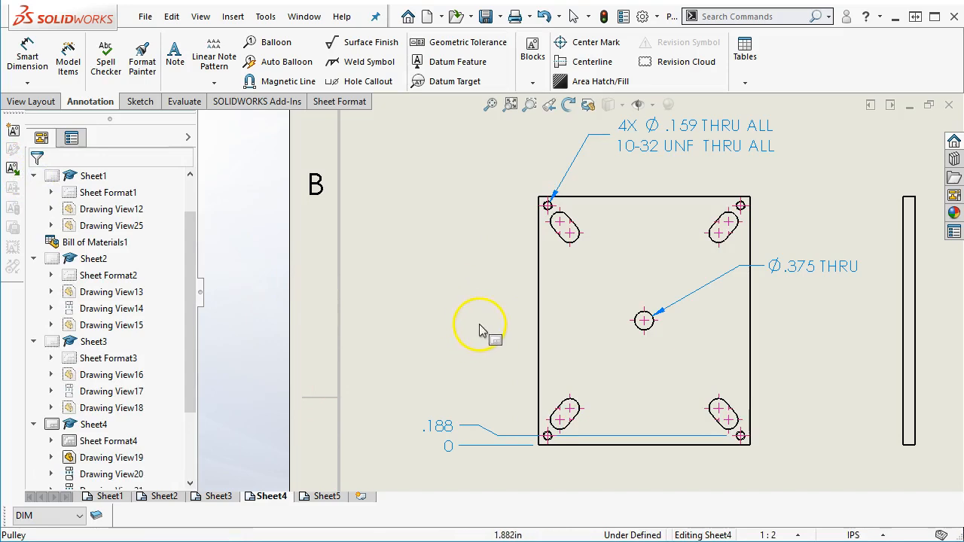
- Add the heights of both lower-right slot ends and the center hole to the vertical ordinate set
scroll(510, 369, "down", 1)
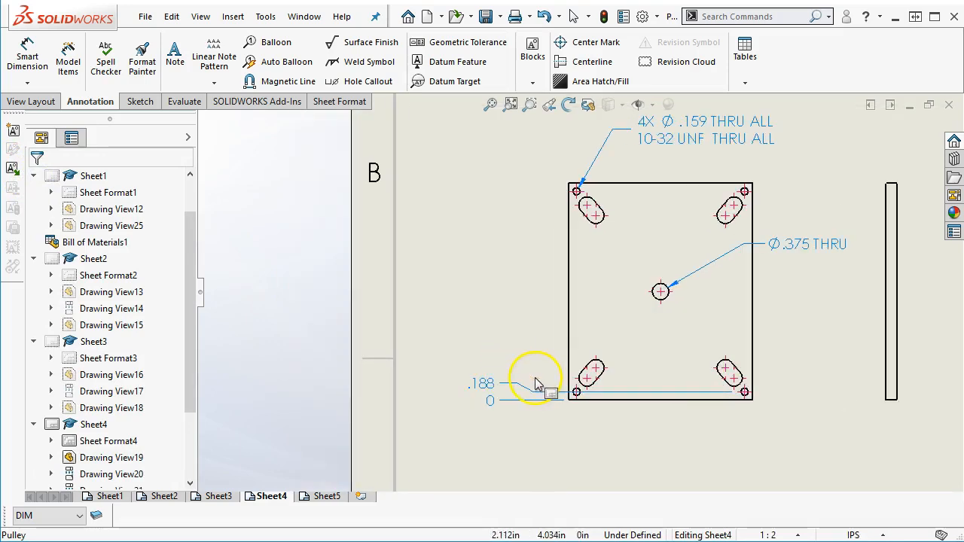
right_click(482, 384)
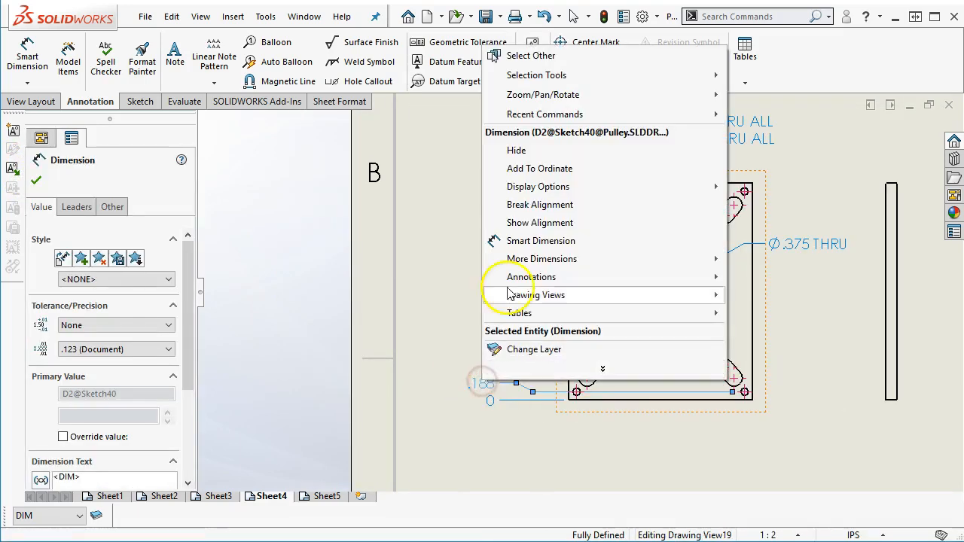
left_click(519, 168)
scroll(684, 387, "down", 2)
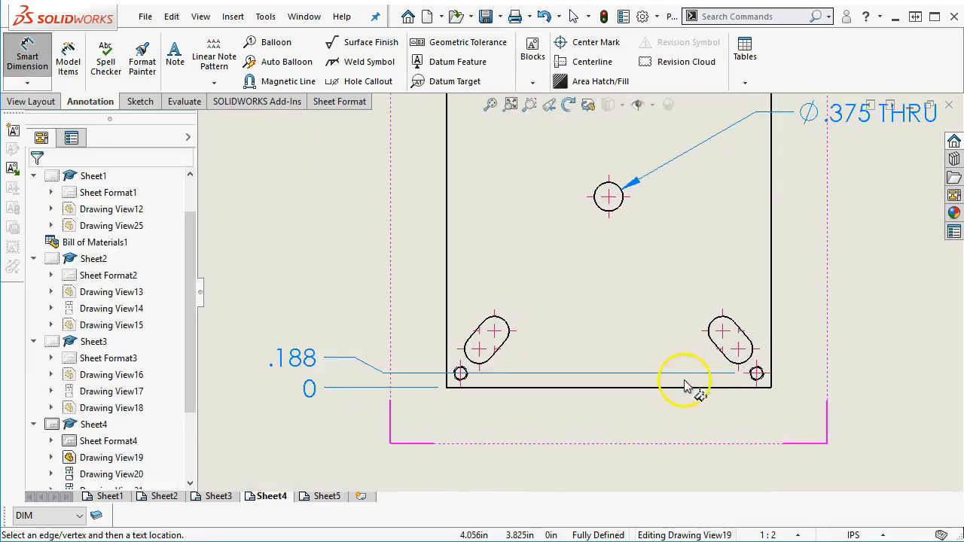
left_click(728, 354)
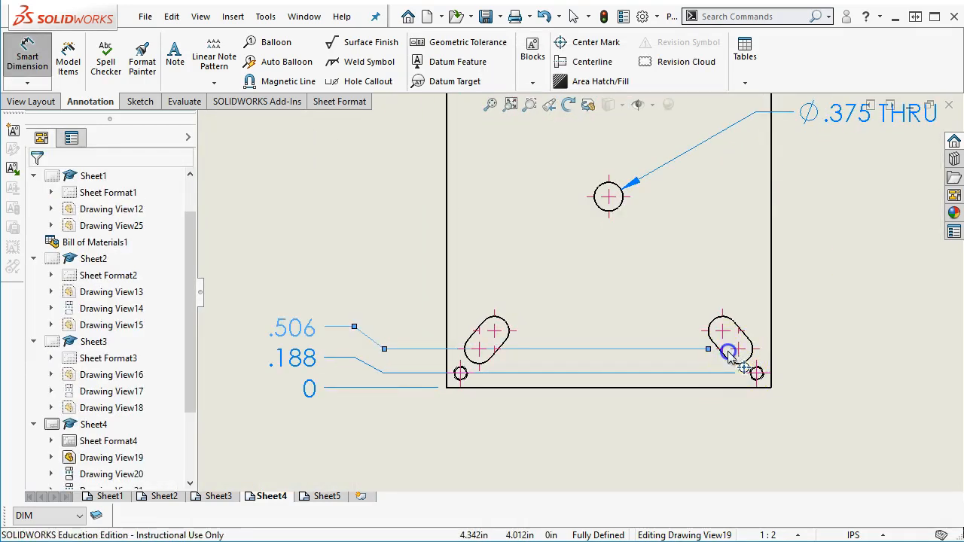
left_click(712, 331)
scroll(677, 301, "up", 2)
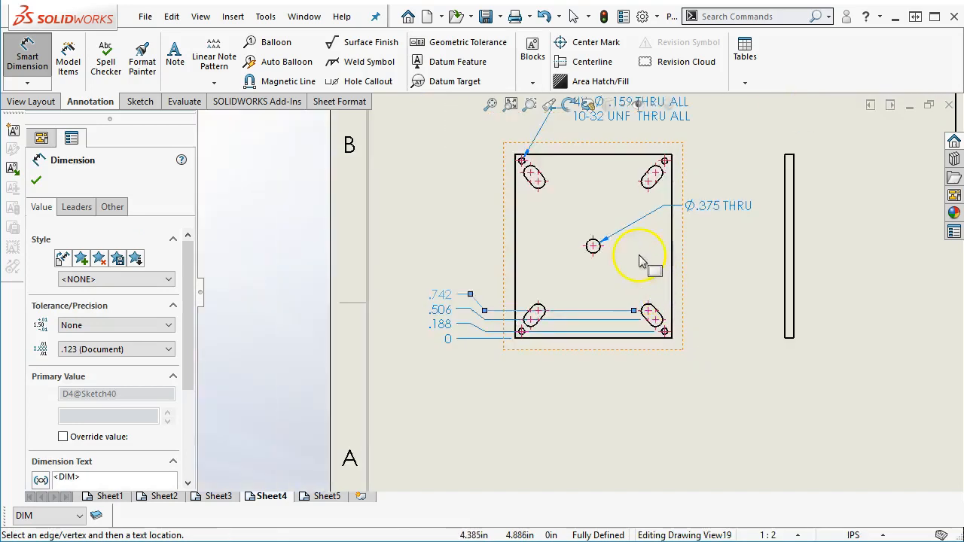
scroll(603, 252, "down", 2)
left_click(538, 238)
scroll(572, 234, "up", 2)
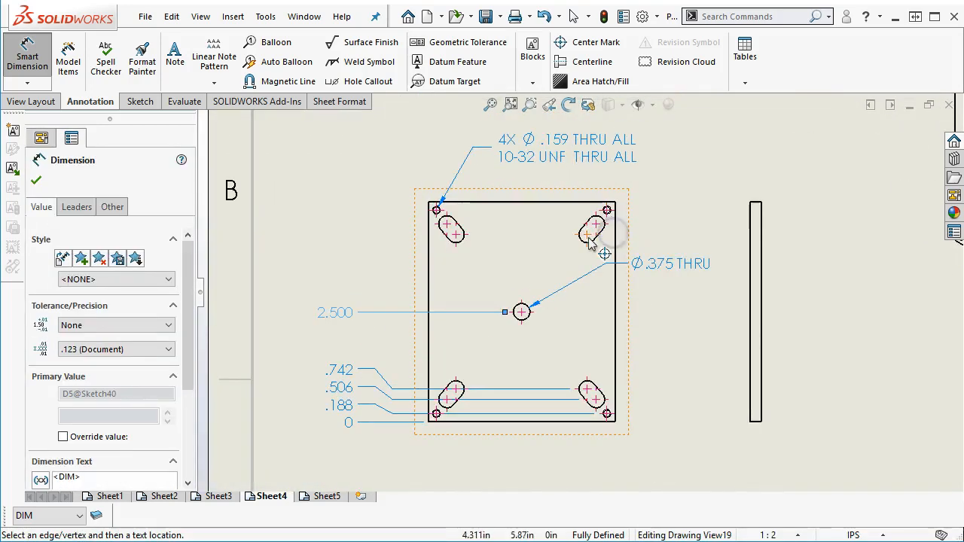
- Add the heights of the upper-right slot ends, upper-right corner hole and plate's top edge to the vertical ordinate set, and leave dimensioning
left_click(586, 235)
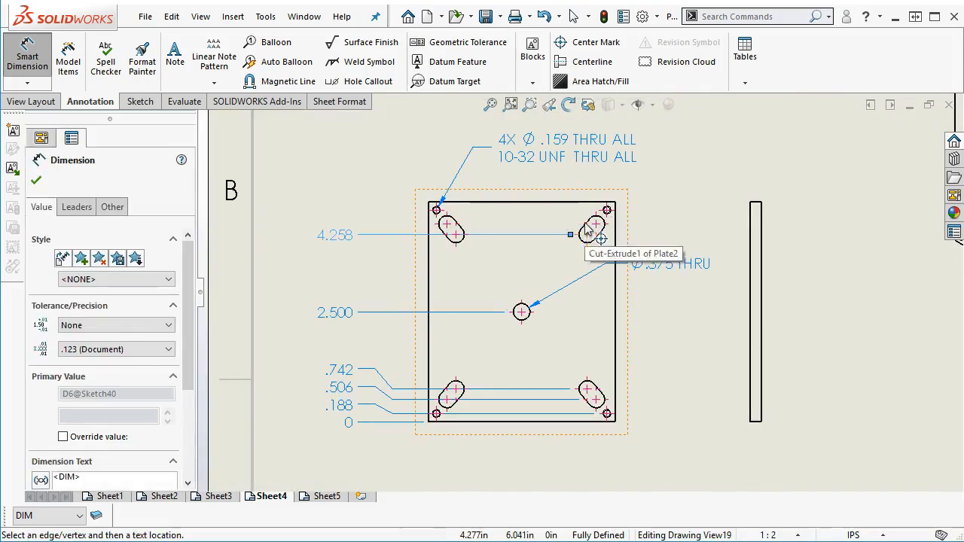
key("Escape")
scroll(595, 237, "down", 3)
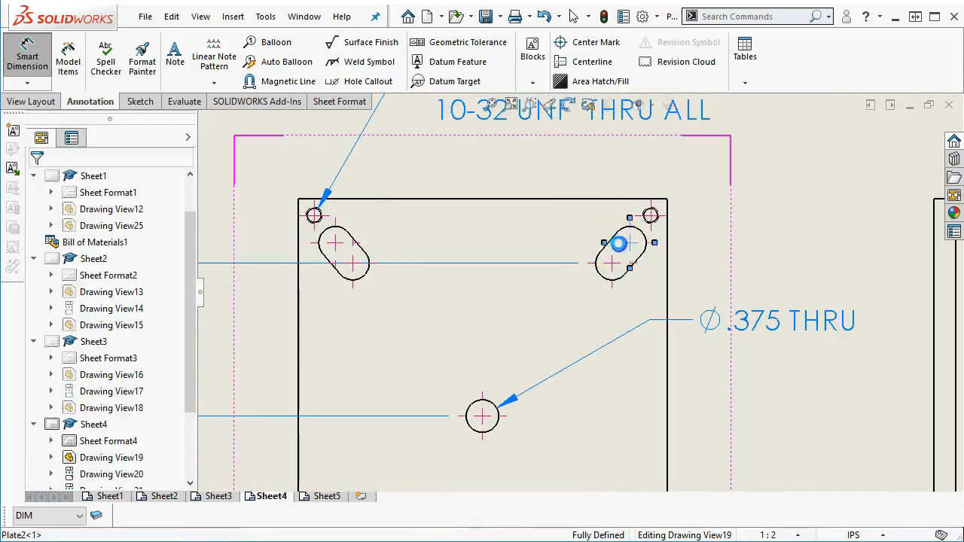
left_click(618, 243)
left_click(649, 217)
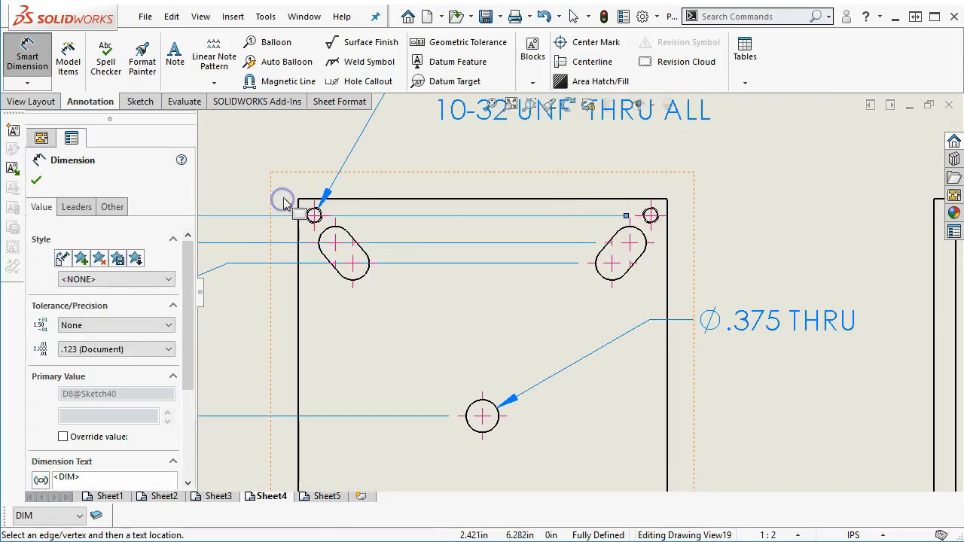
scroll(588, 323, "up", 5)
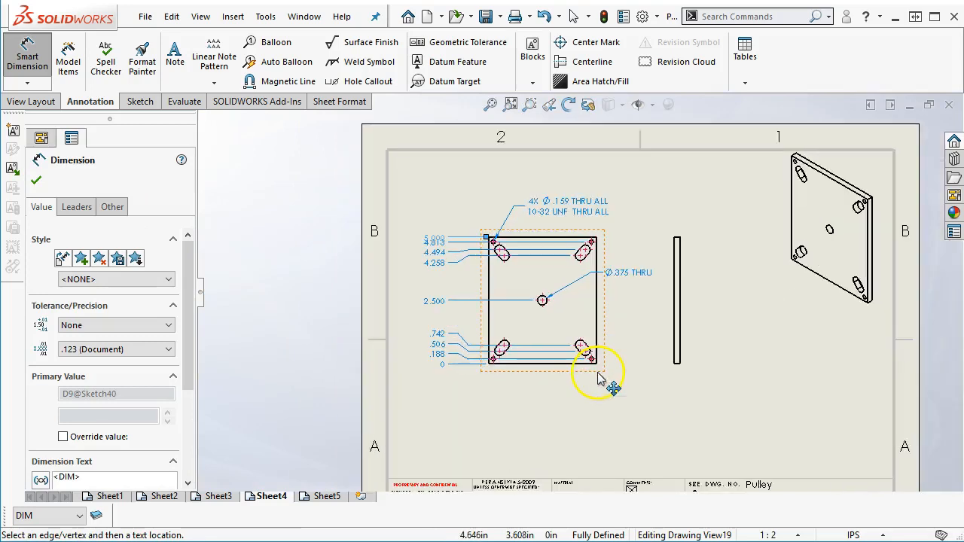
right_click(659, 408)
left_click(695, 456)
- Move the 4.813 ordinate dimension text down so it clears the 5.000 dimension
scroll(456, 295, "up", 4)
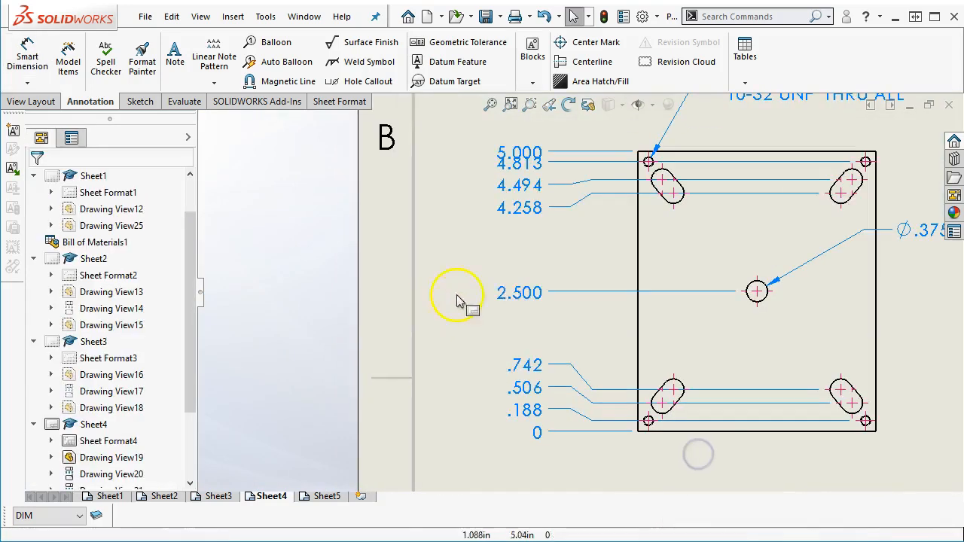
left_click_drag(532, 178, 531, 188)
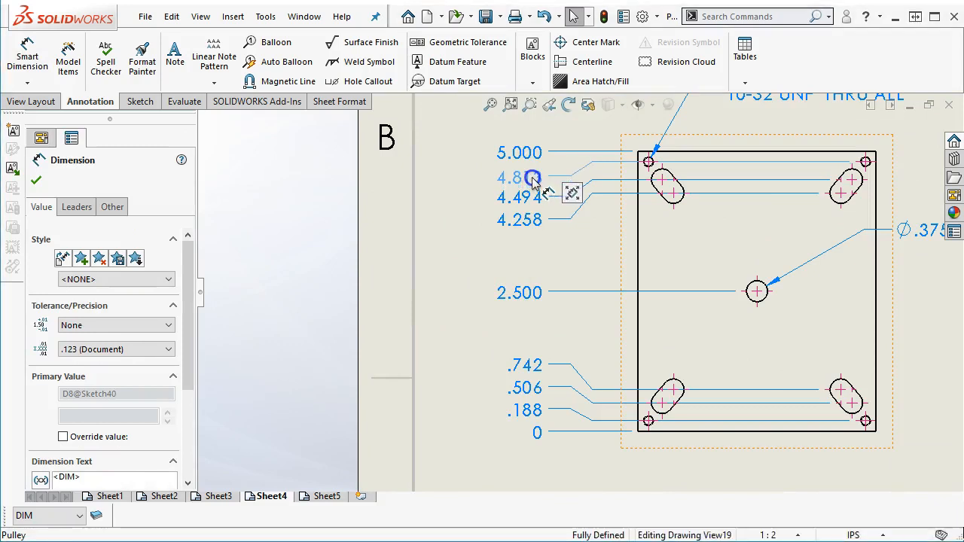
left_click(554, 250)
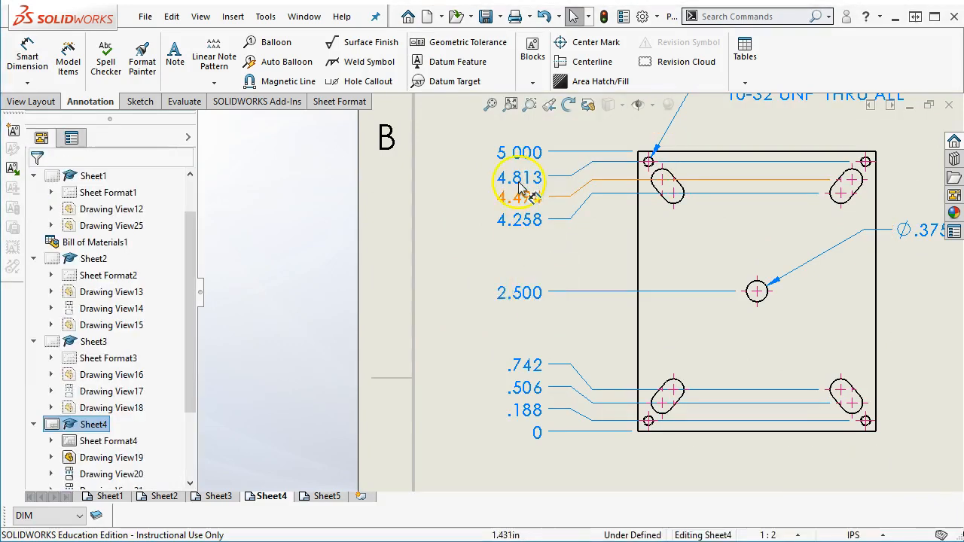
- Start a second ordinate dimension set with its zero at the plate's left edge, placed below the plate
scroll(594, 282, "up", 3)
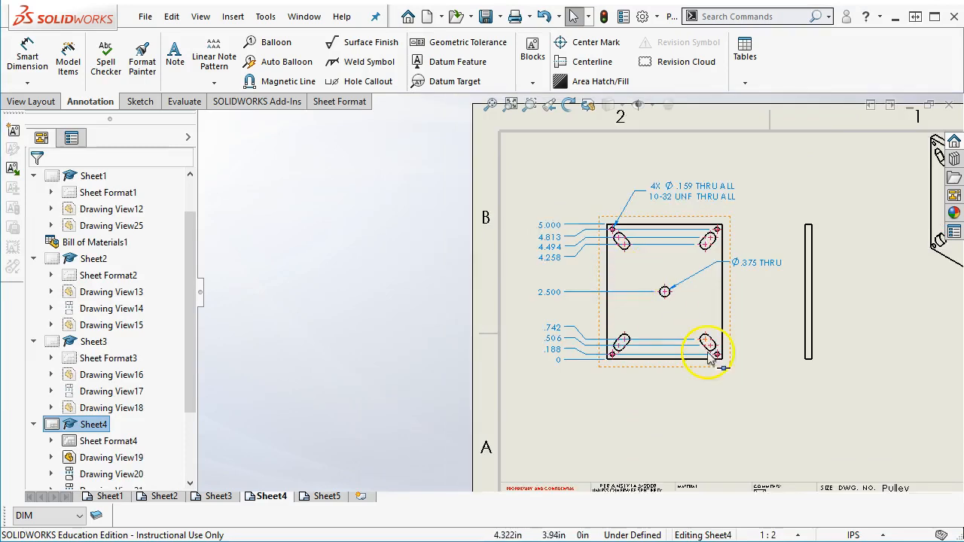
scroll(708, 354, "down", 3)
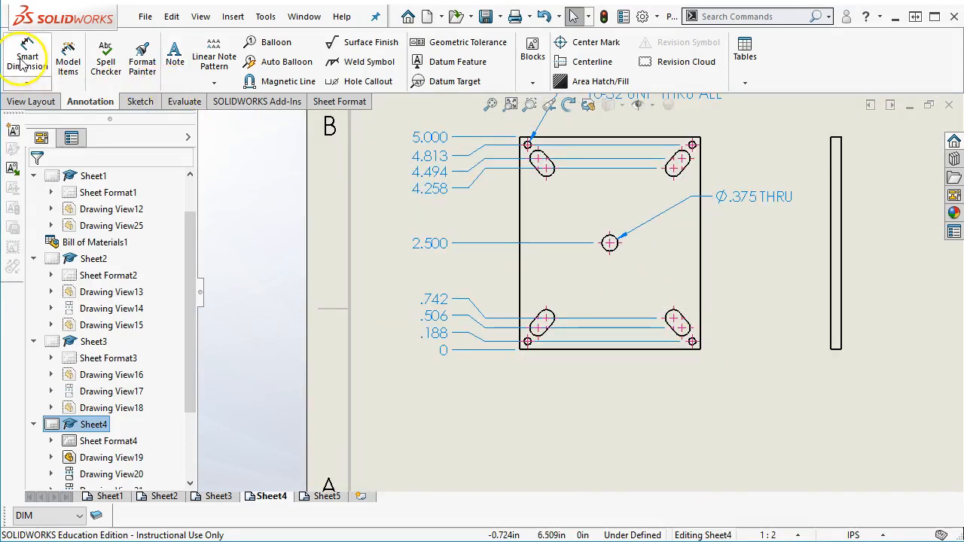
left_click(27, 83)
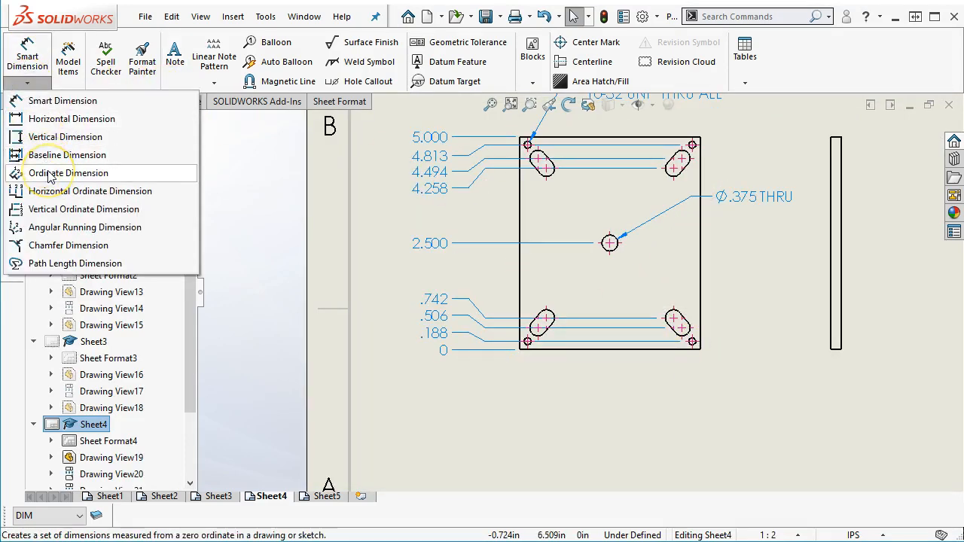
left_click(54, 194)
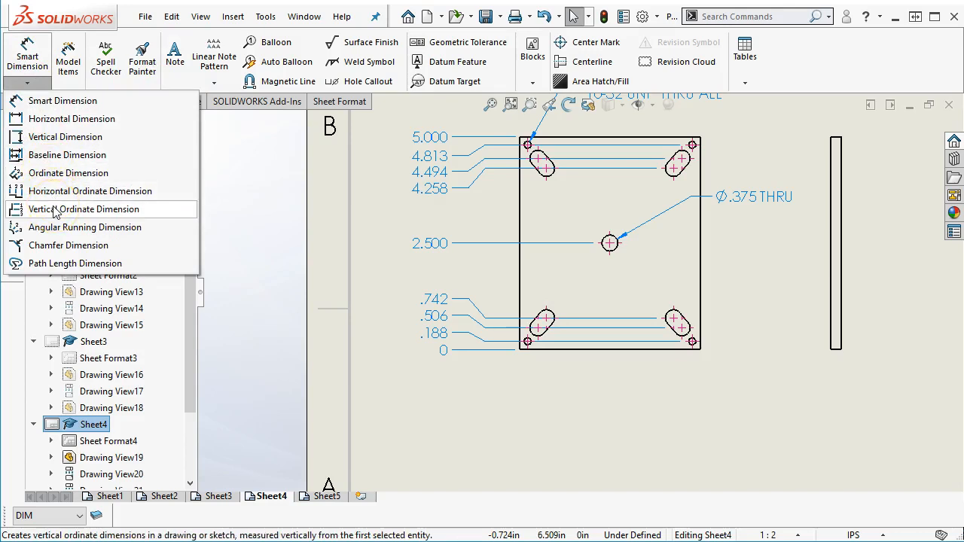
left_click(50, 177)
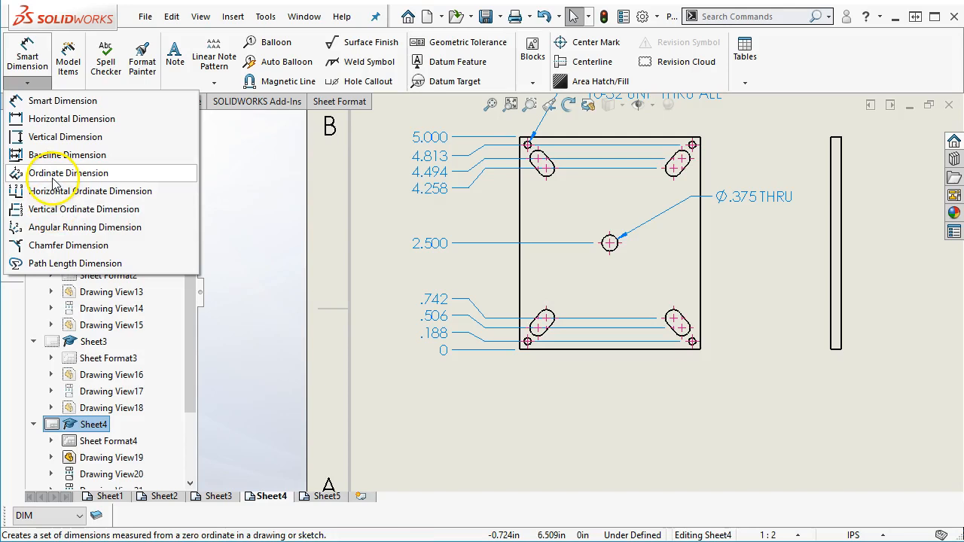
left_click(522, 332)
left_click(519, 398)
- Try to add the lower-left corner hole's horizontal position to the new ordinate set
scroll(541, 399, "down", 5)
left_click(517, 294)
key("ctrl+z")
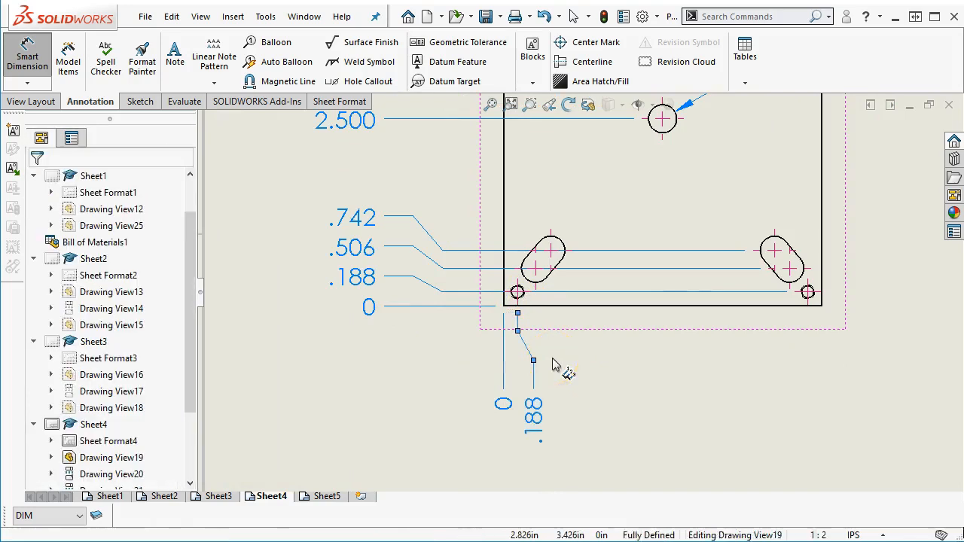
- Add the horizontal positions of the upper-left corner hole, both upper-left slot ends and the center hole to the horizontal ordinate set
scroll(491, 225, "up", 4)
right_click(553, 340)
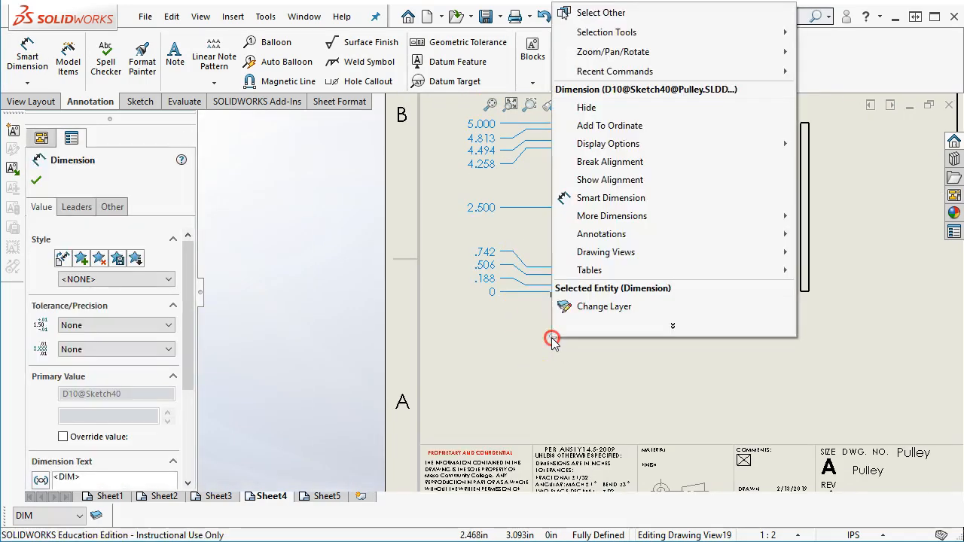
left_click(602, 126)
scroll(600, 133, "down", 3)
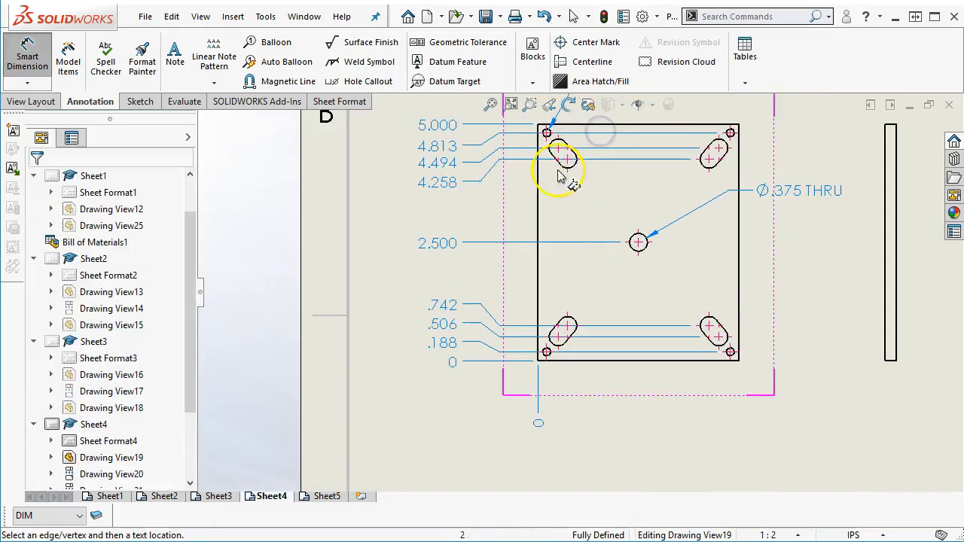
left_click(555, 162)
left_click(566, 164)
left_click(577, 158)
left_click(633, 258)
- Try to add the horizontal positions of both lower-right slot ends to the horizontal ordinate set
left_click(710, 334)
left_click(725, 361)
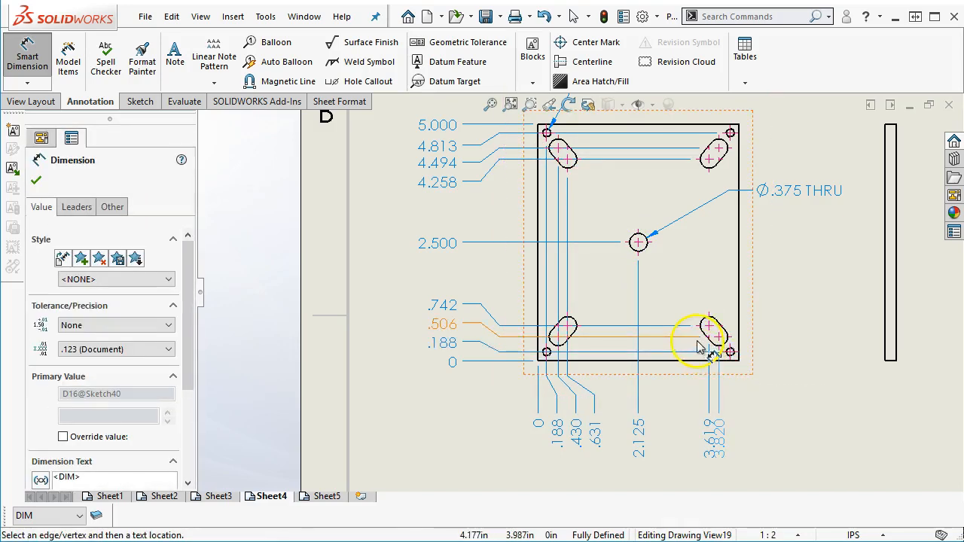
key("Escape")
key("ctrl+z")
key("ctrl+z")
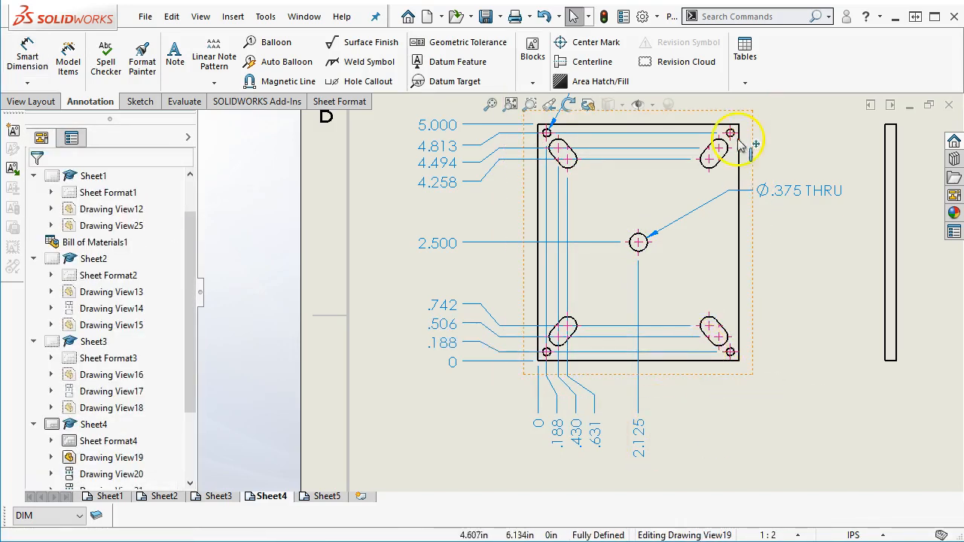
left_click(708, 168)
left_click(674, 396)
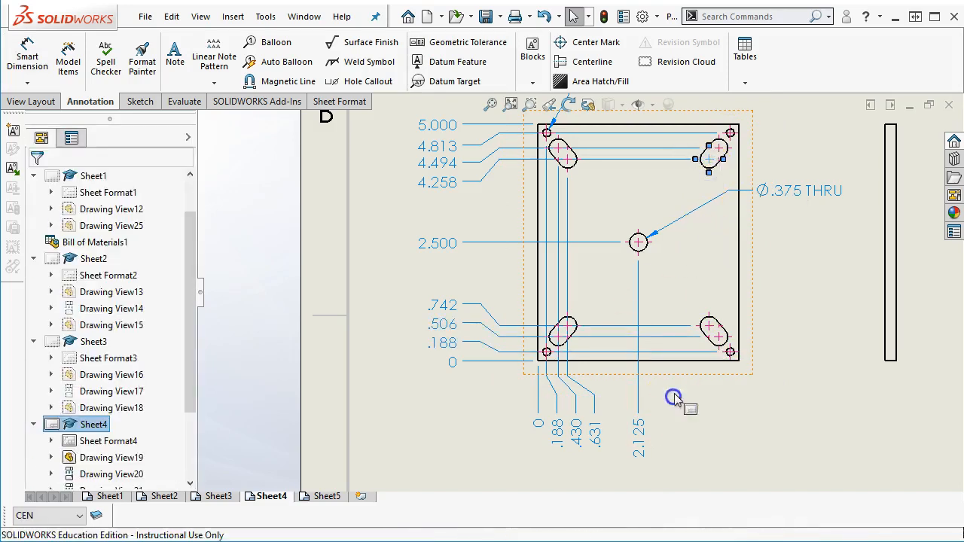
- Add the upper-right slot ends, upper-right corner hole and plate's right edge to the horizontal ordinate set, and leave dimensioning
right_click(639, 426)
left_click(671, 213)
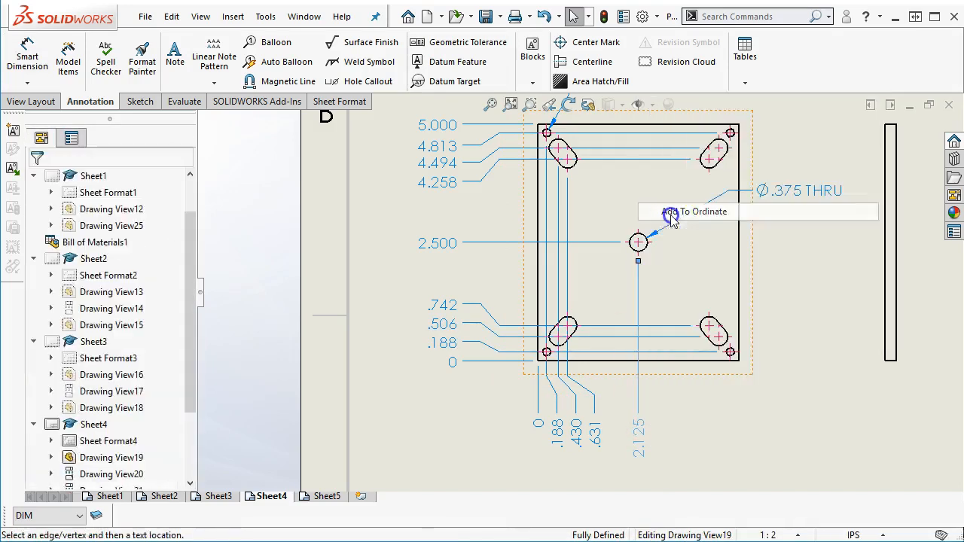
left_click(708, 175)
left_click(713, 156)
left_click(731, 134)
right_click(792, 263)
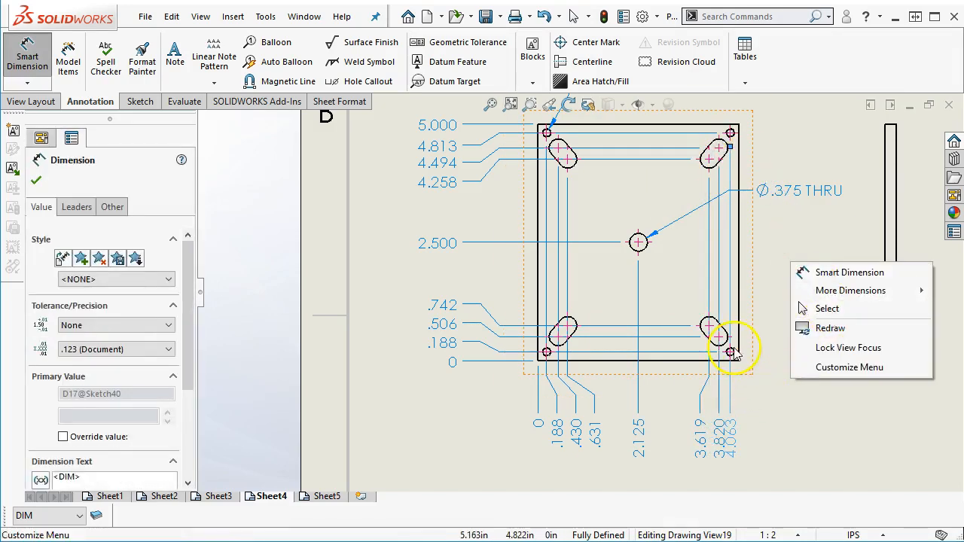
left_click(861, 387)
right_click(833, 369)
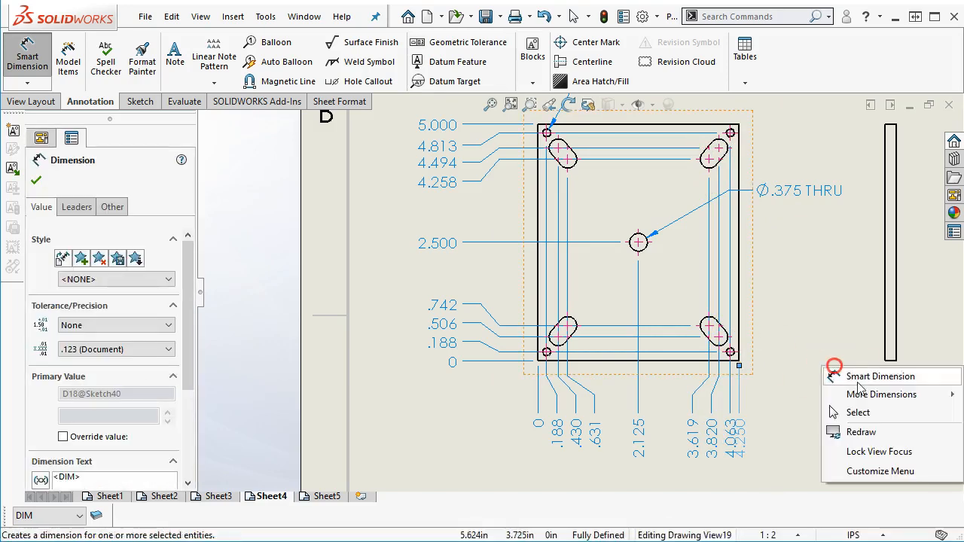
left_click(866, 410)
- Space the 4.063 ordinate dimension away from the 4.250 one, and move the front view right and down and the side view farther right
left_click(731, 442)
left_click(818, 369)
left_click(490, 104)
left_click_drag(553, 304, 578, 320)
left_click_drag(643, 332, 670, 330)
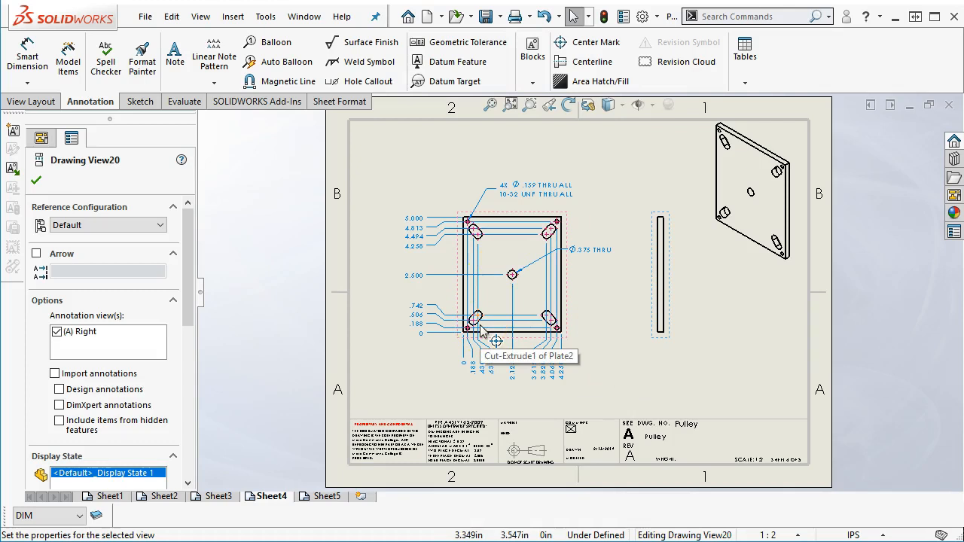
- Compare the linear dimensions on Sheet3 with the ordinate dimensions on Sheet4, and review Sheet5 and Sheet2
left_click(219, 497)
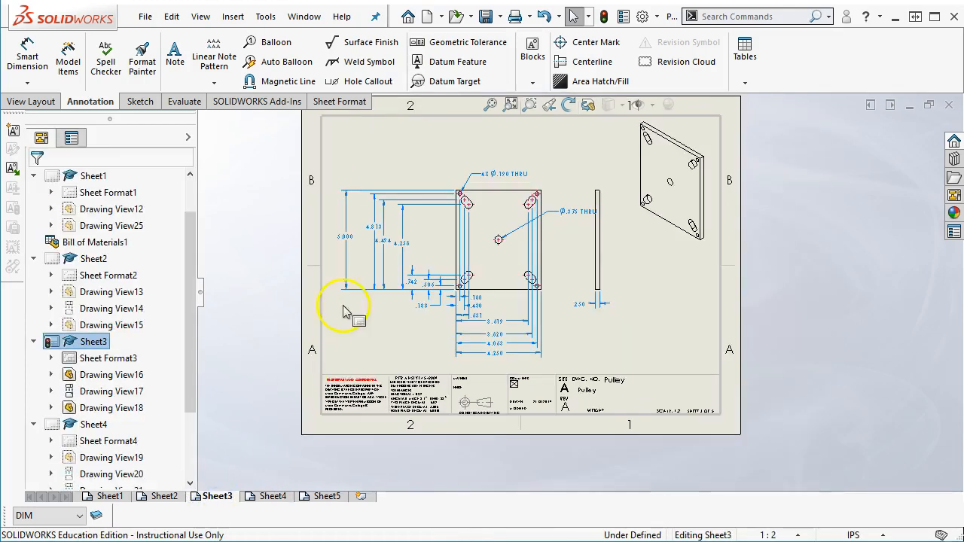
scroll(359, 286, "down", 3)
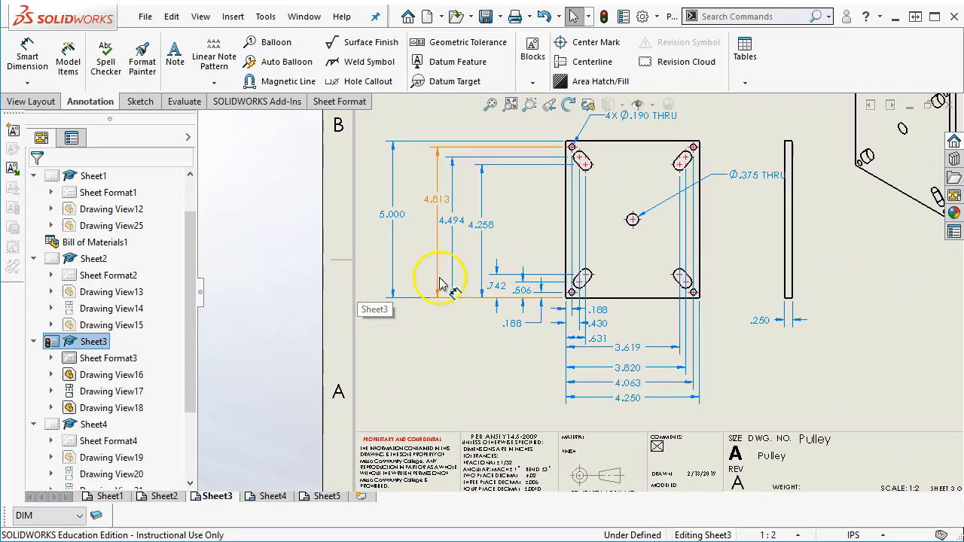
left_click(273, 499)
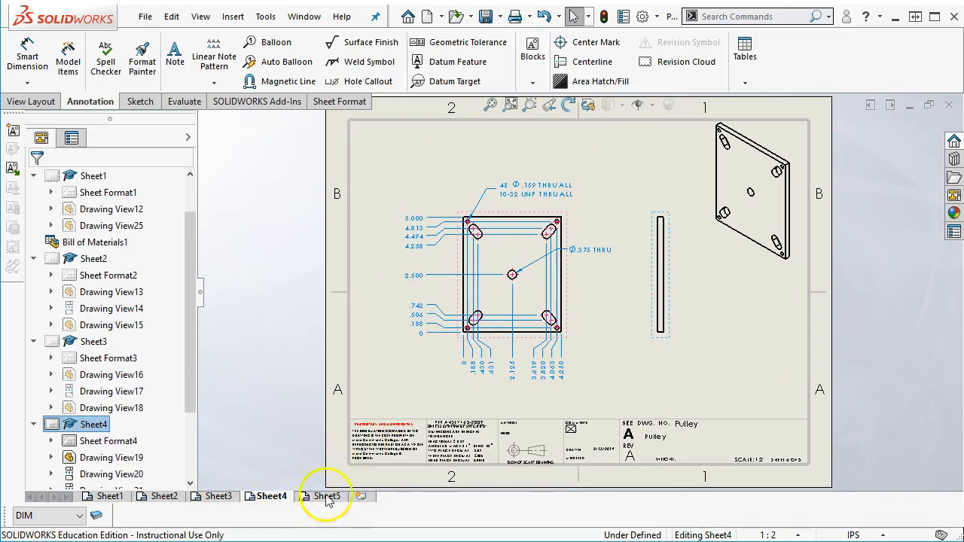
left_click(224, 502)
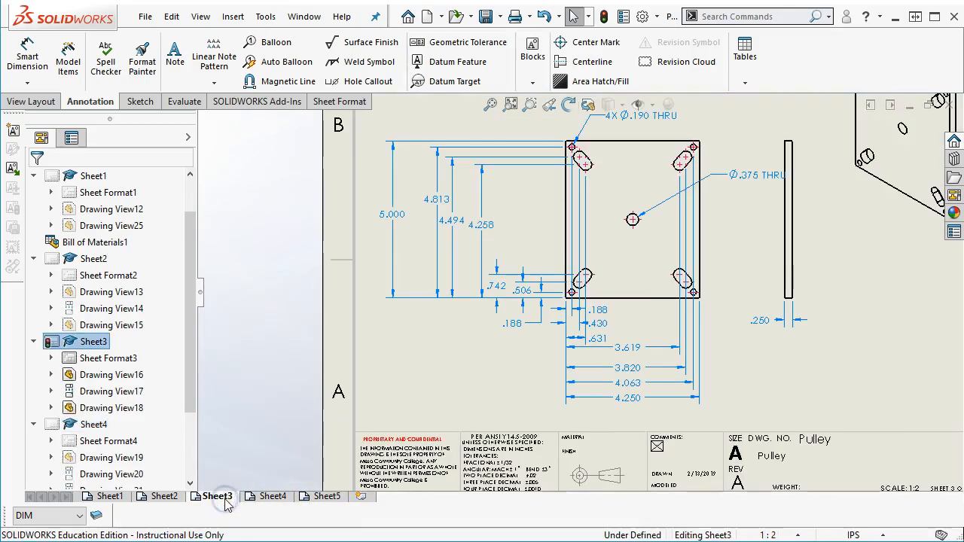
left_click(277, 497)
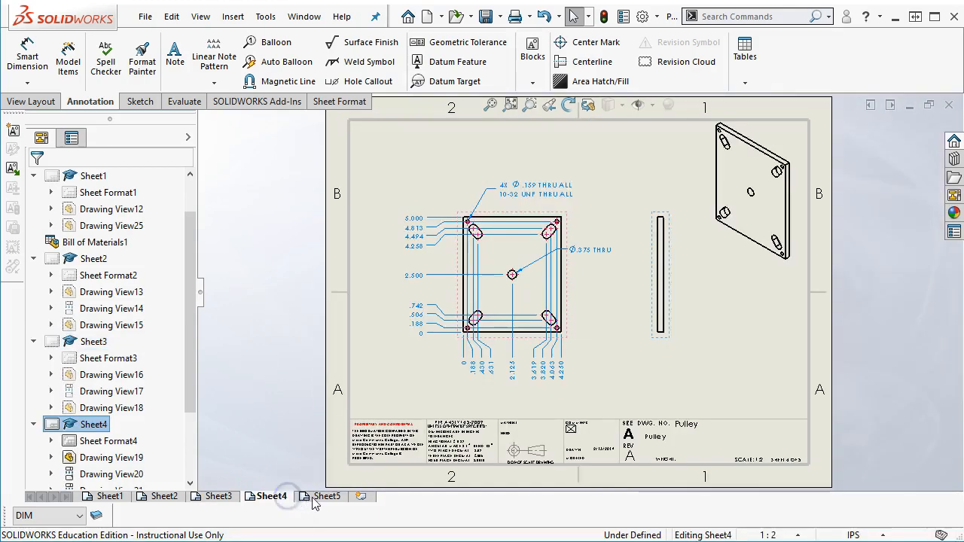
left_click(312, 500)
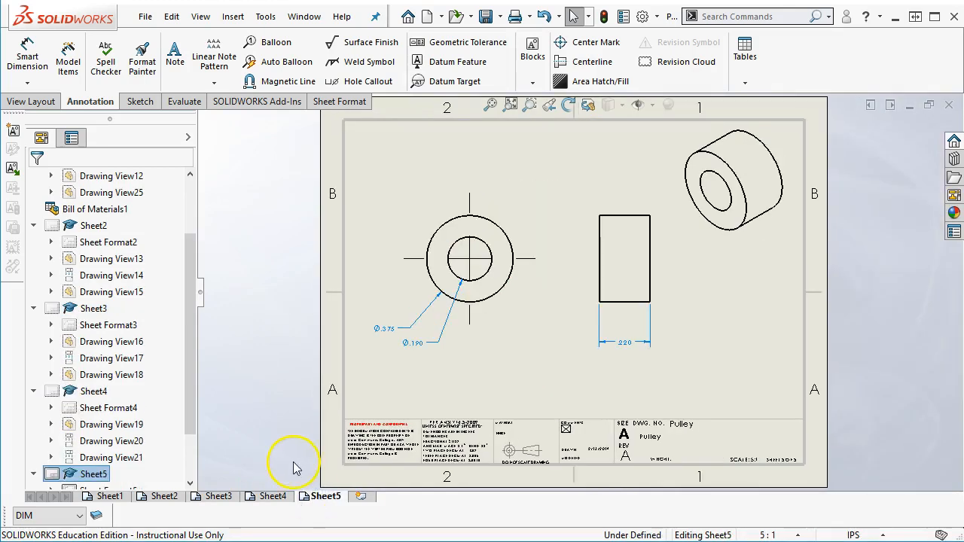
left_click(163, 500)
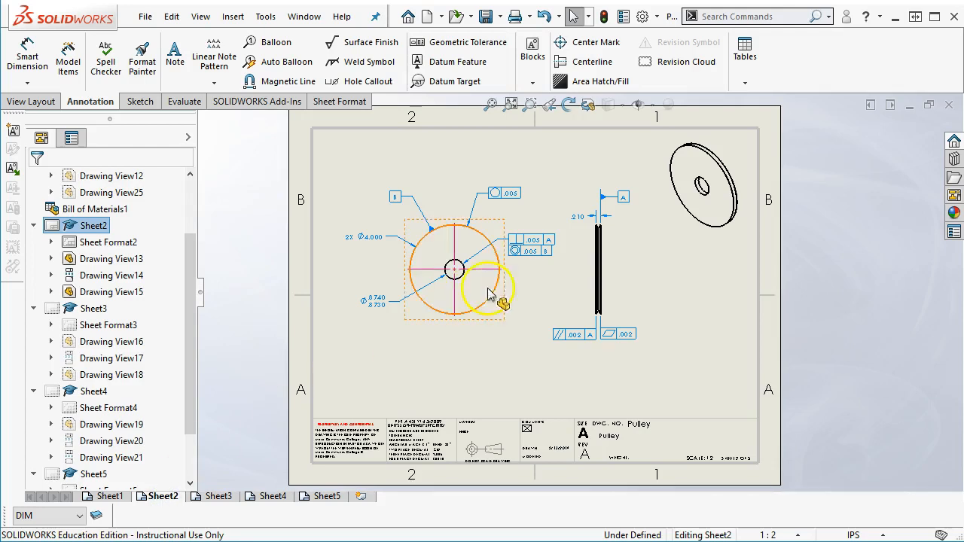
- Examine the pulley's side view on Sheet2, especially the V-groove at the rim and its existing dimensions
scroll(599, 290, "down", 3)
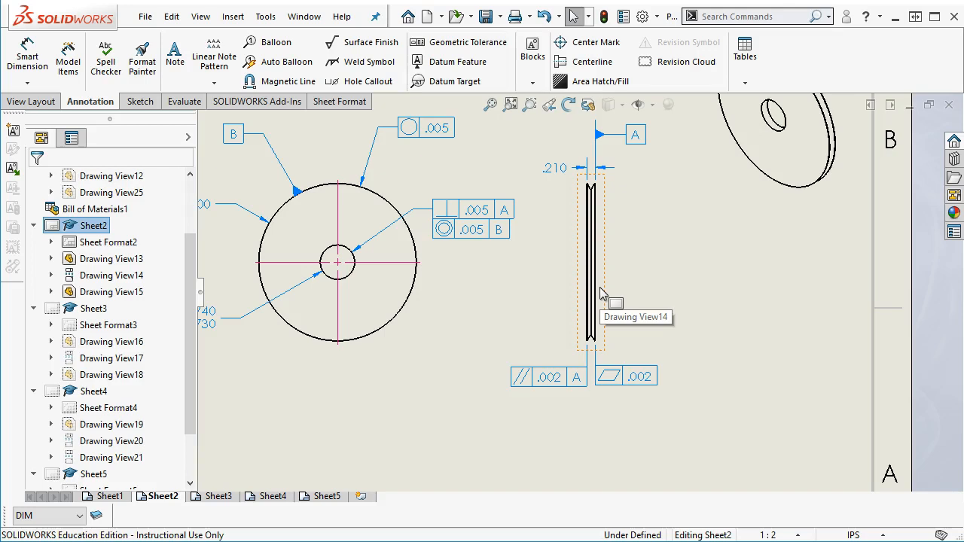
scroll(601, 293, "up", 4)
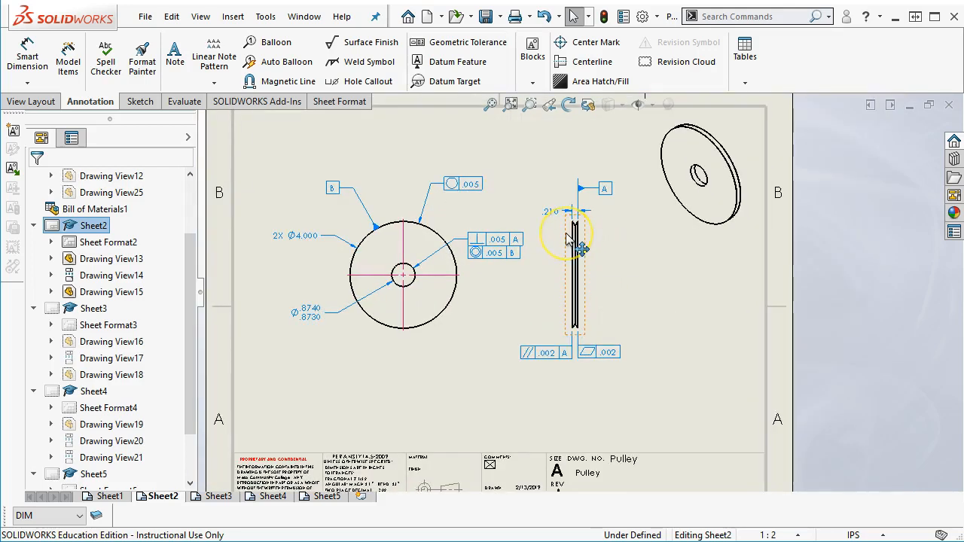
left_click(776, 477)
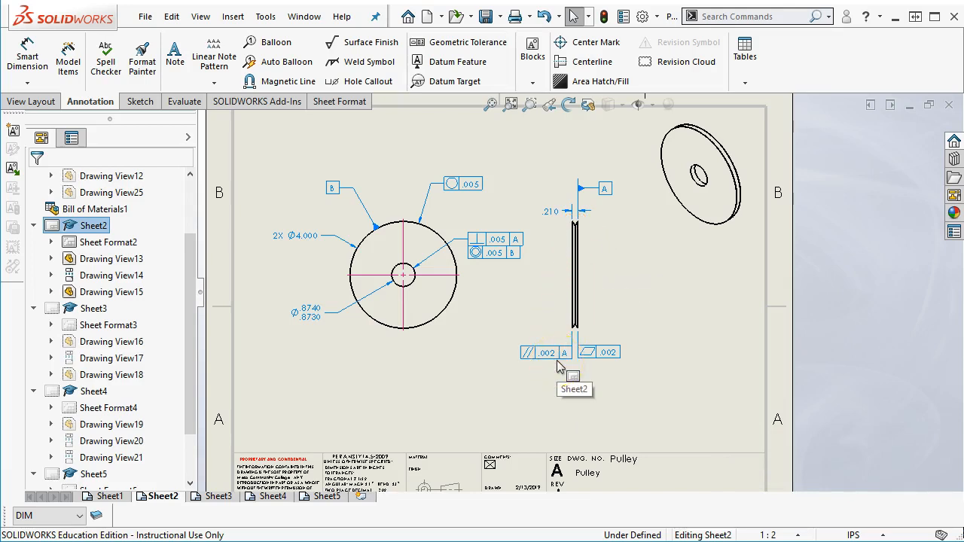
left_click(565, 224)
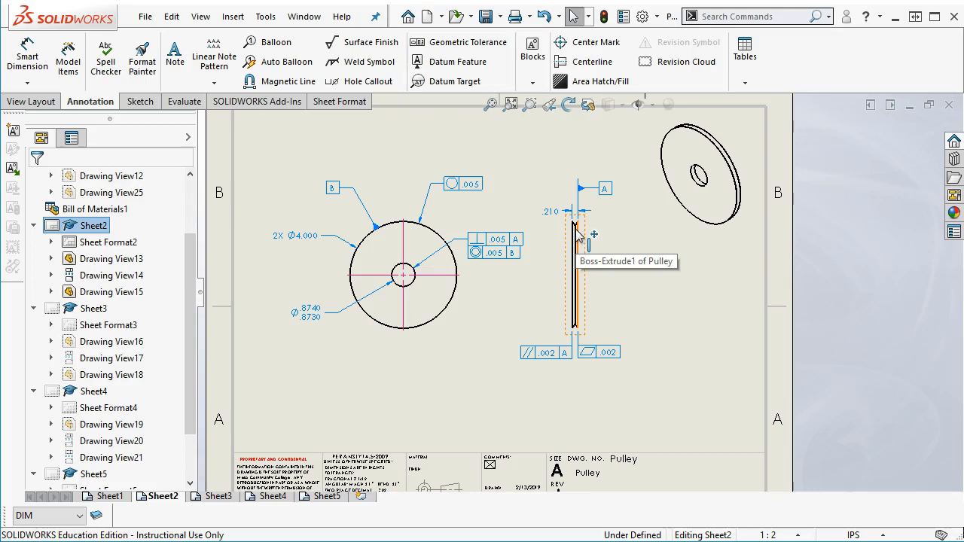
scroll(581, 219, "down", 5)
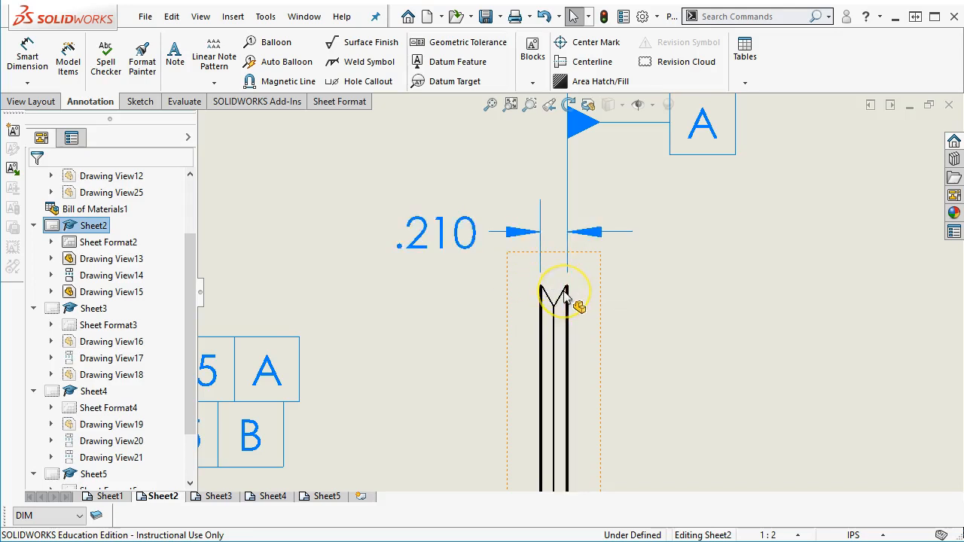
scroll(555, 398, "up", 6)
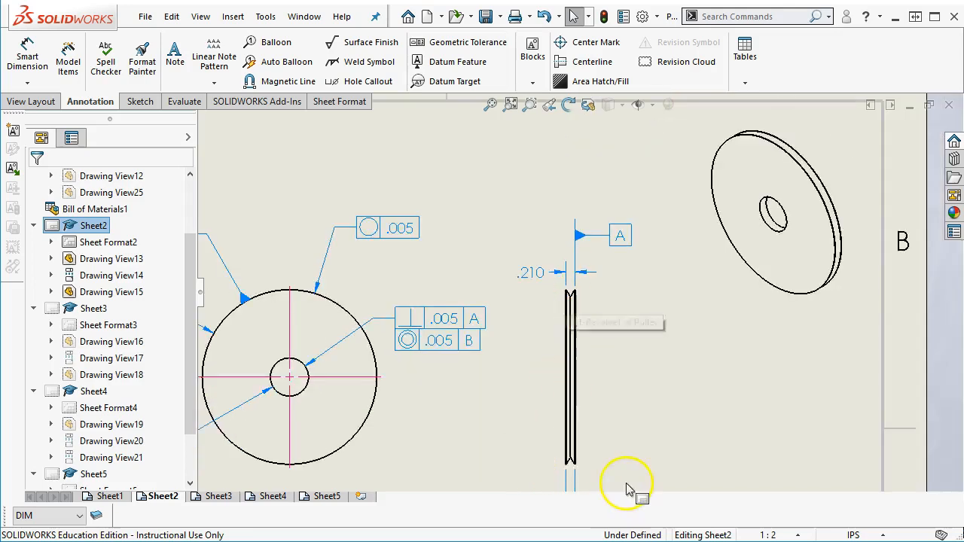
scroll(591, 339, "down", 2)
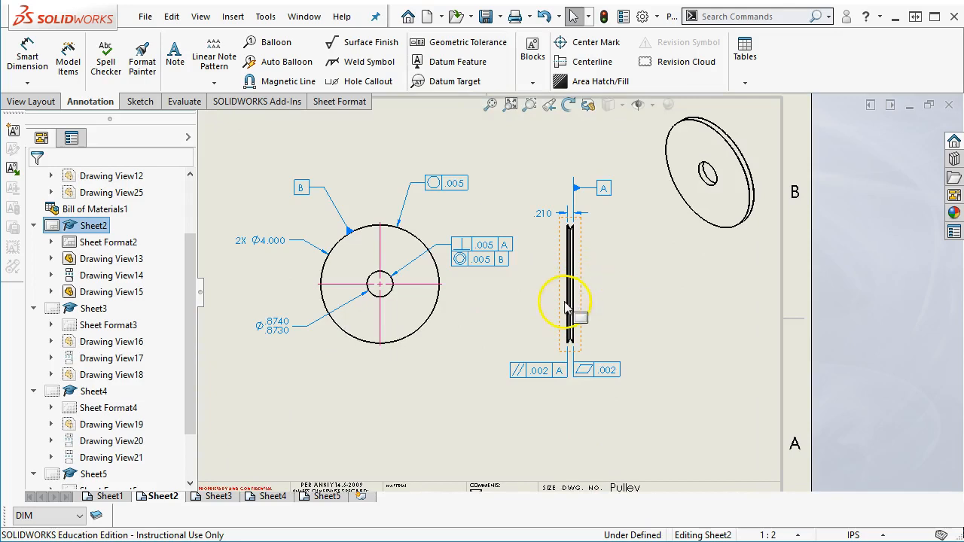
scroll(594, 271, "up", 1)
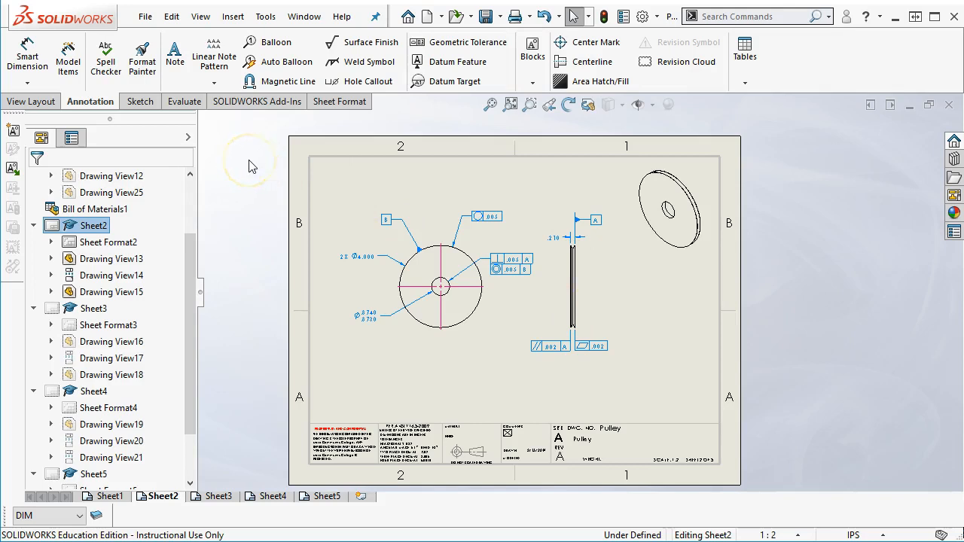
- Create a circular detail view of the V-groove at the upper end of the side view, placed below the isometric view
left_click(52, 103)
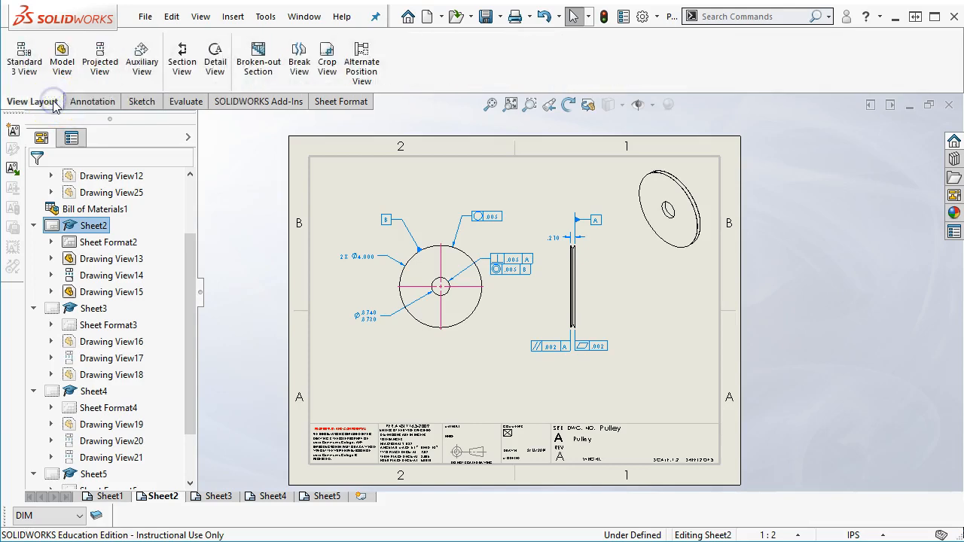
left_click(216, 66)
scroll(572, 302, "down", 5)
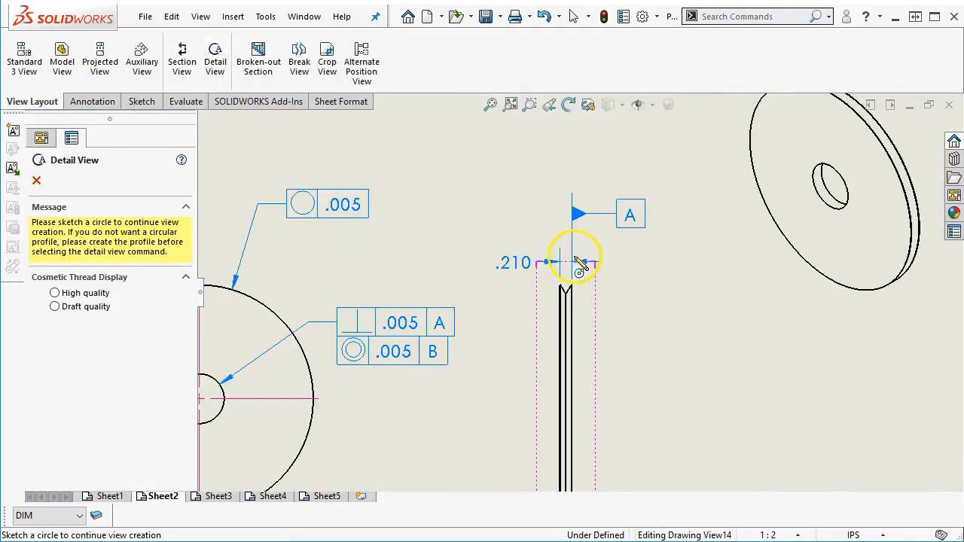
left_click(564, 276)
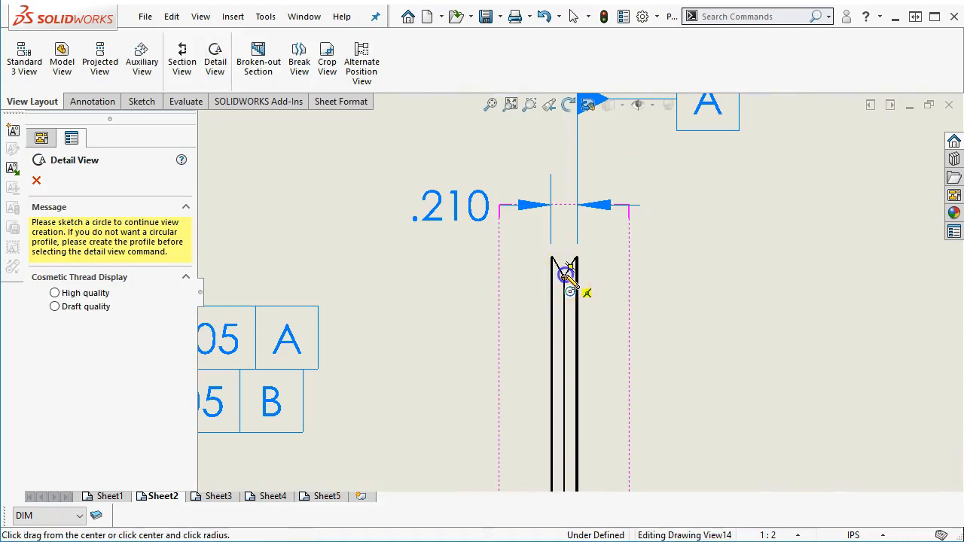
left_click(635, 286)
scroll(721, 331, "up", 5)
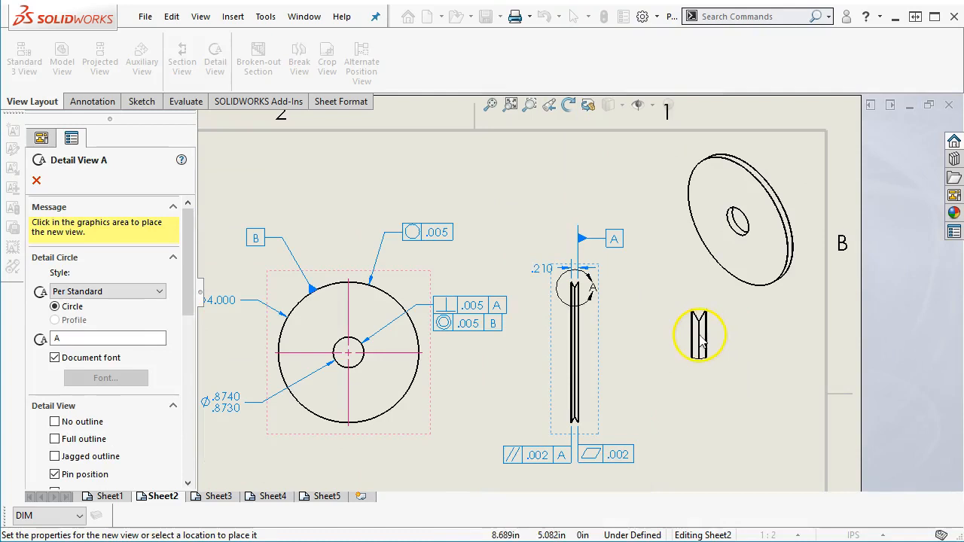
left_click(734, 387)
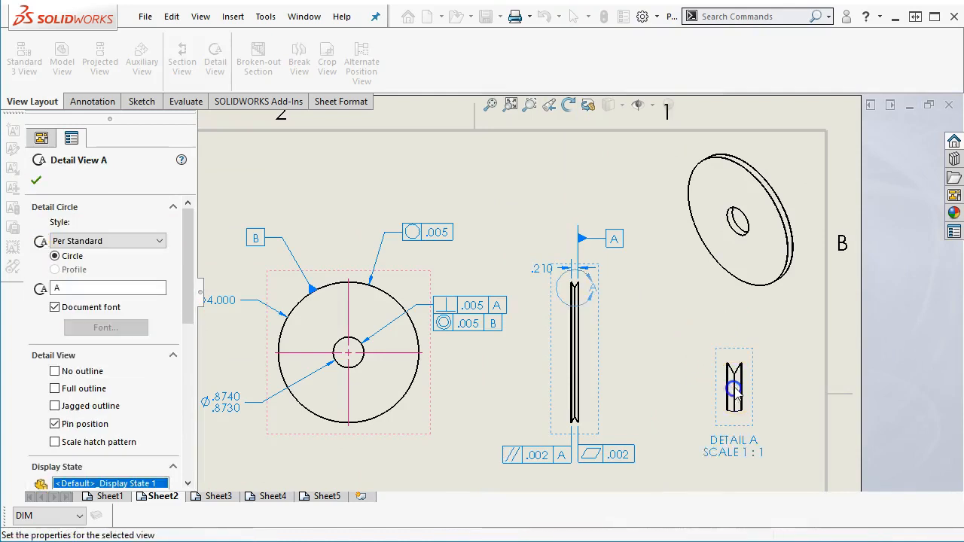
- Set the detail view's custom scale to 2:1 and move the view slightly lower on the sheet
left_click_drag(188, 260, 198, 394)
left_click(158, 333)
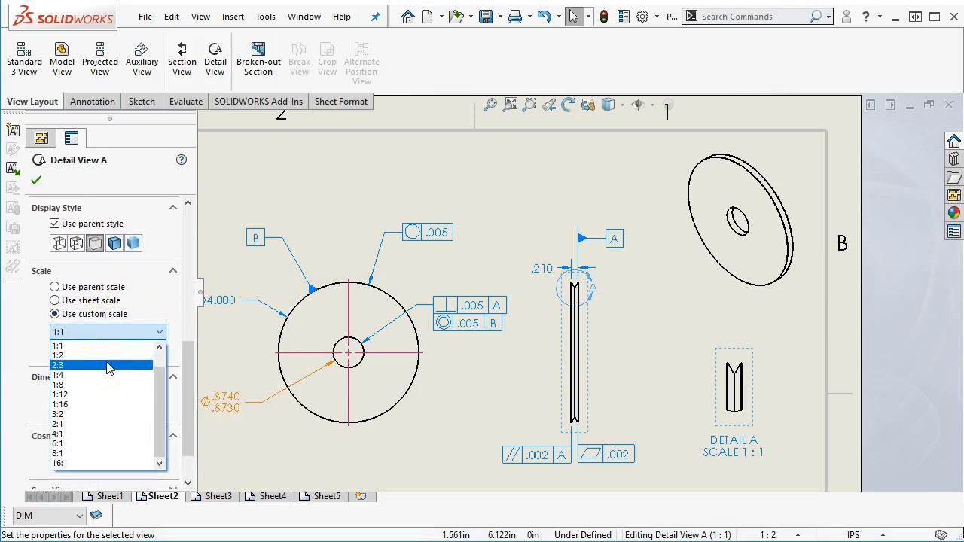
left_click(92, 424)
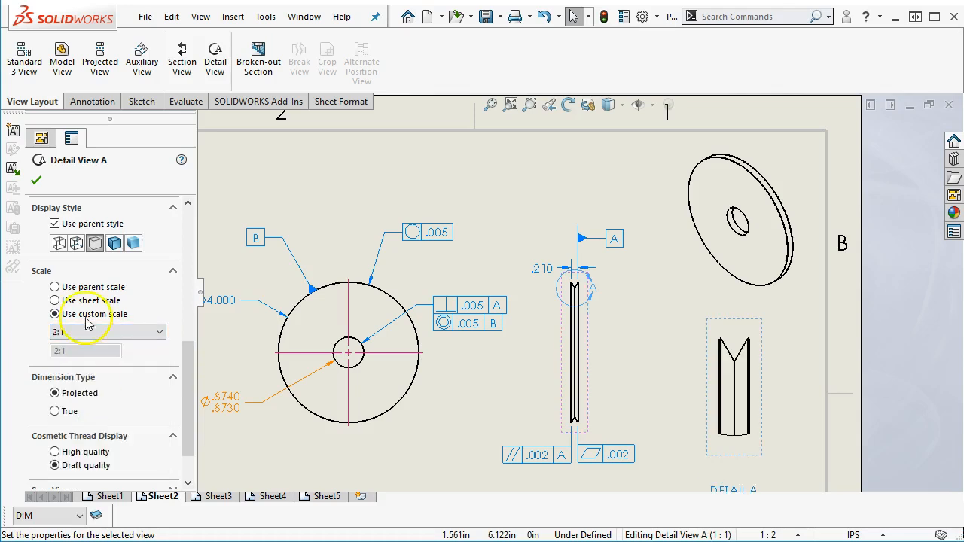
left_click(36, 180)
left_click_drag(763, 337, 761, 362)
scroll(759, 369, "up", 4)
scroll(744, 400, "down", 2)
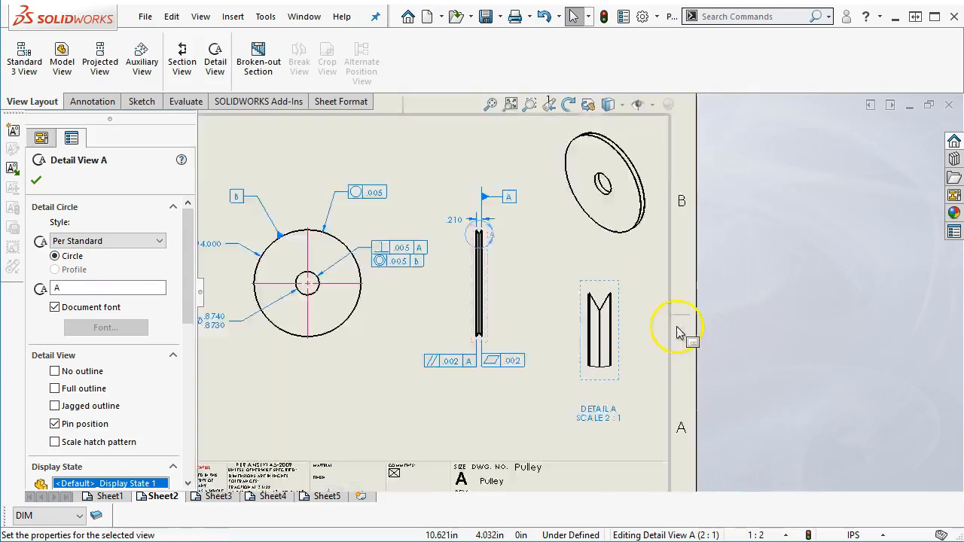
scroll(677, 332, "up", 2)
- Add an angular dimension between the two V-groove walls in Detail A, placed above the groove
left_click(83, 102)
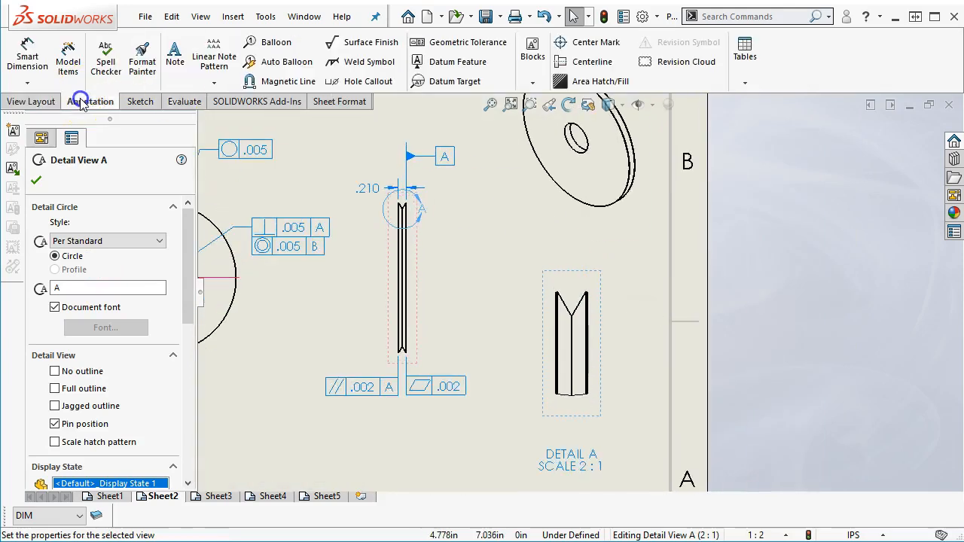
left_click(28, 56)
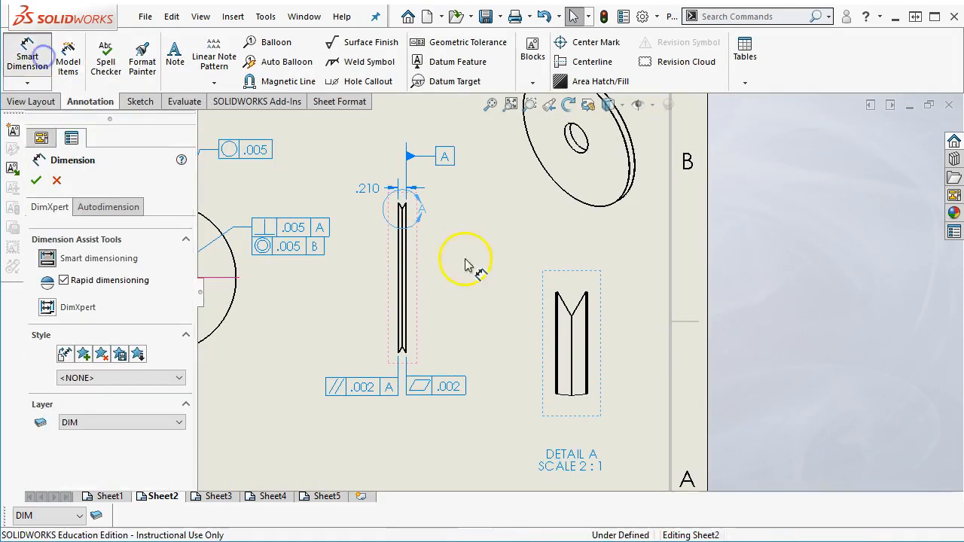
scroll(469, 262, "up", 3)
left_click(569, 305)
left_click(593, 310)
scroll(584, 226, "down", 2)
left_click(592, 208)
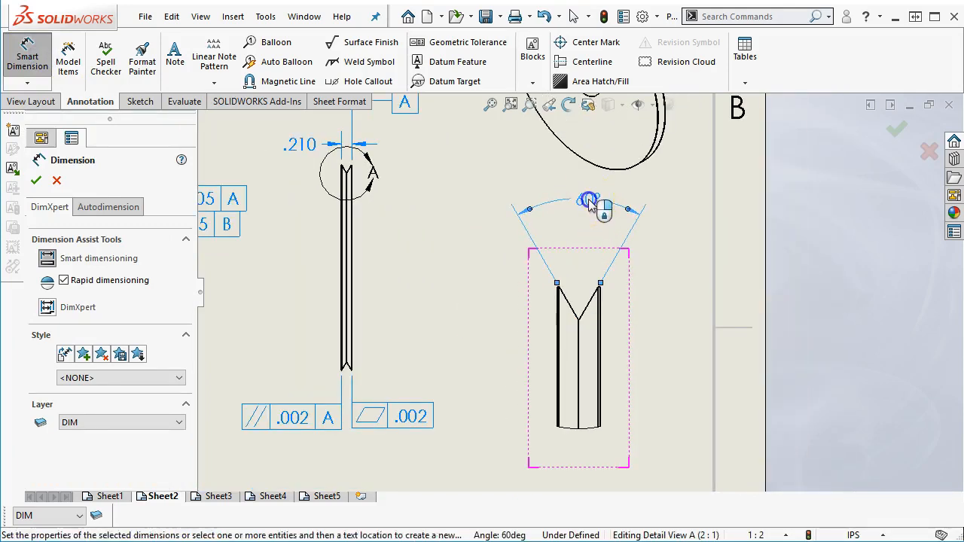
- Examine the groove walls, their vertex and the angle dimension in Detail A
scroll(581, 269, "down", 4)
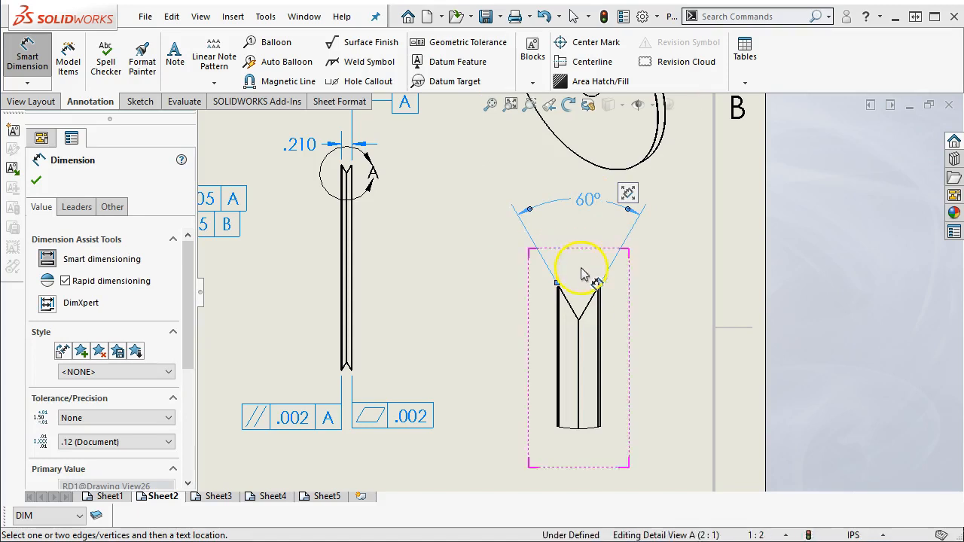
scroll(580, 323, "up", 3)
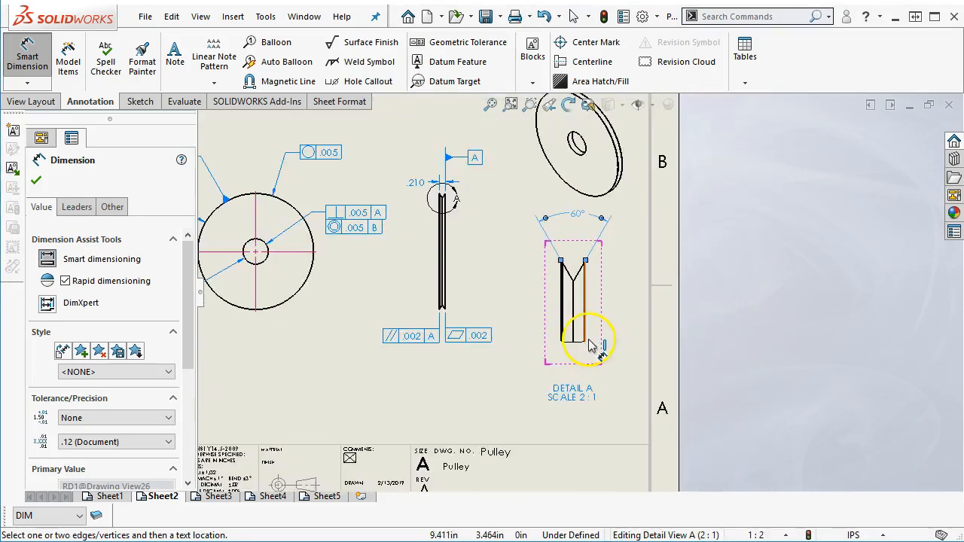
scroll(578, 279, "down", 1)
left_click(586, 262)
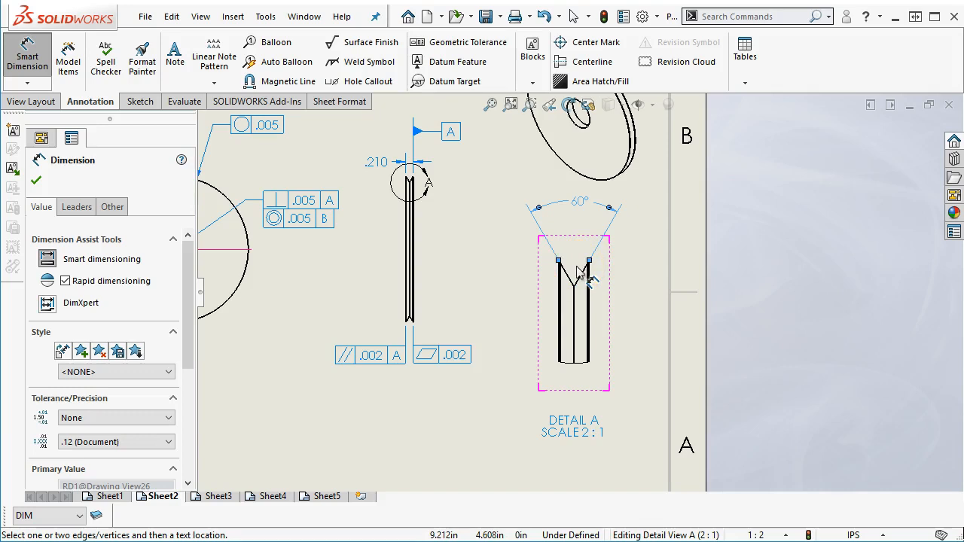
left_click(575, 283)
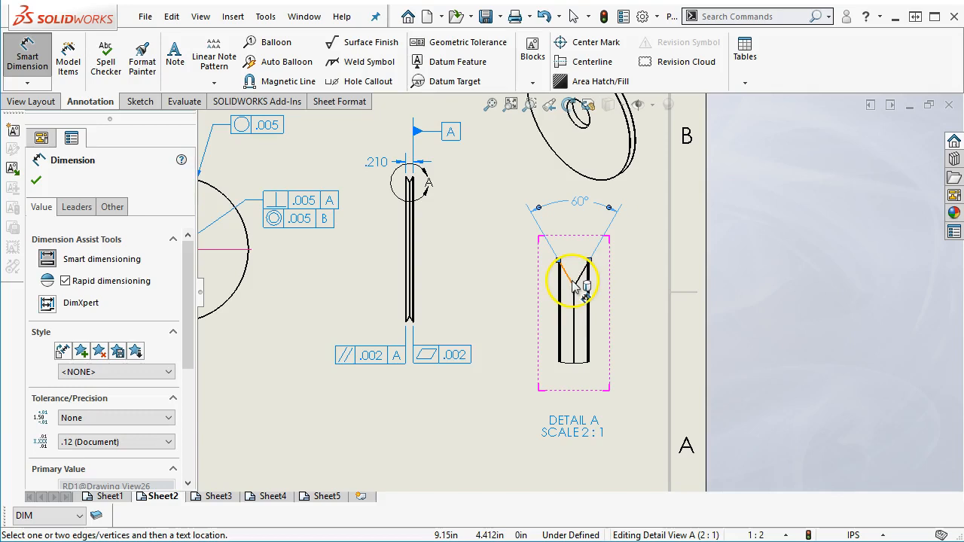
left_click(576, 202)
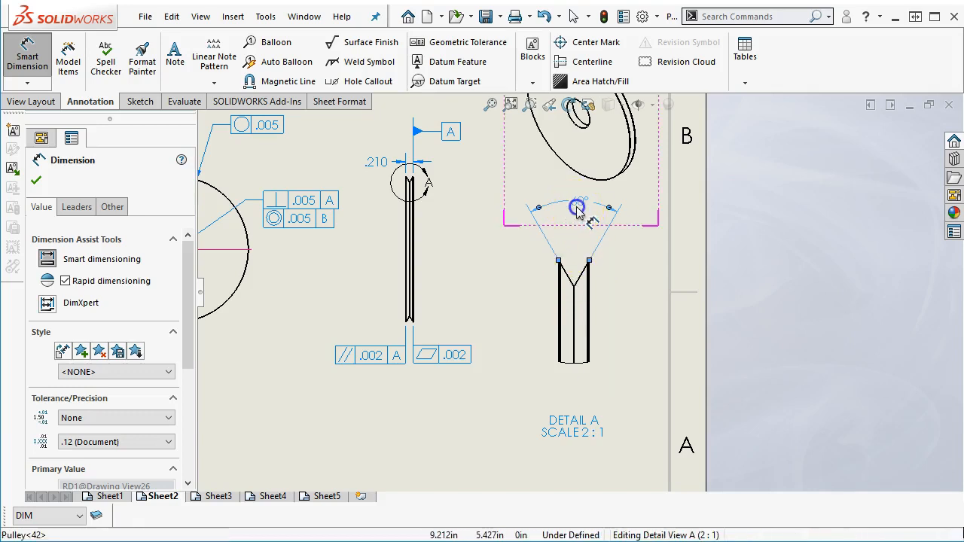
left_click(624, 289)
scroll(586, 280, "down", 5)
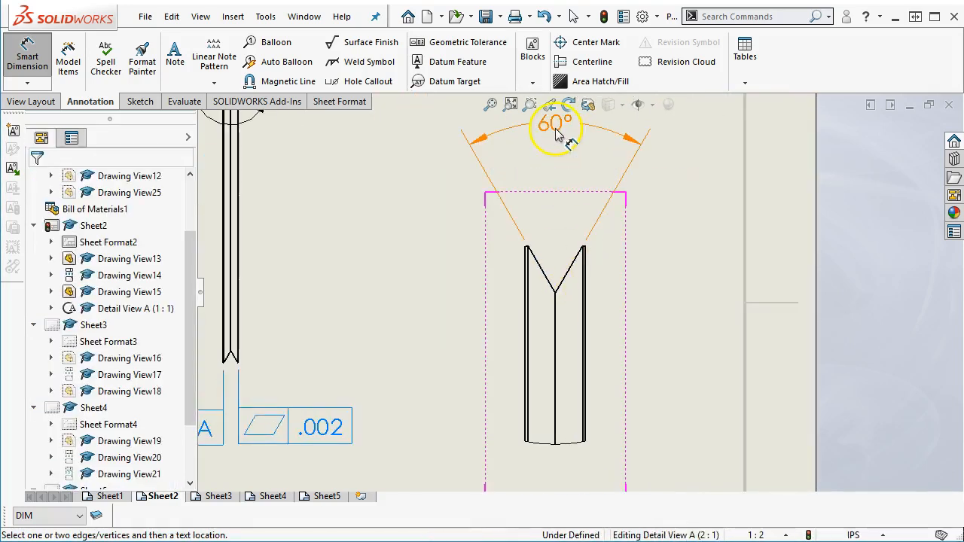
left_click(667, 398)
- Review the title block's general tolerances, including the angular one, and compare them with the groove dimensioning in Detail A
scroll(580, 394, "up", 5)
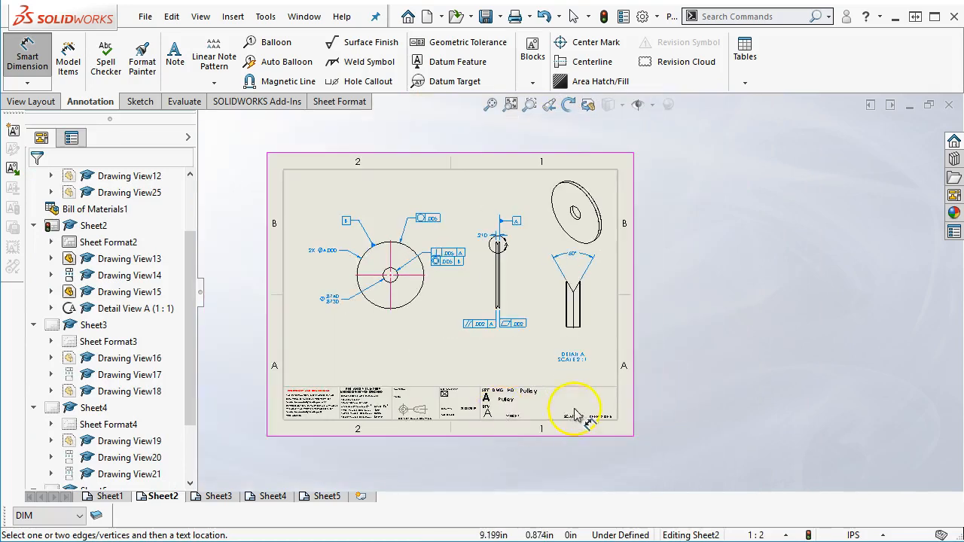
scroll(391, 402, "down", 3)
scroll(365, 363, "down", 3)
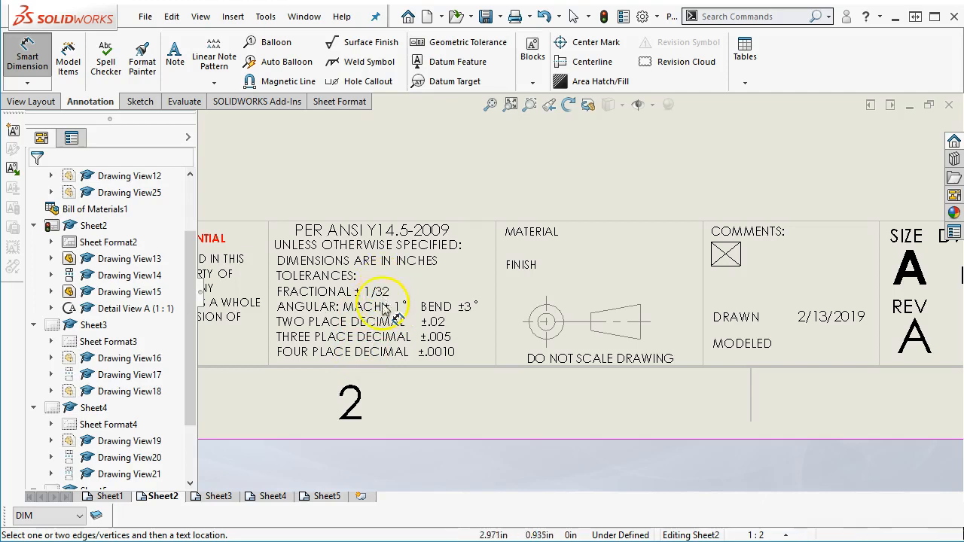
scroll(407, 301, "up", 8)
scroll(580, 290, "down", 8)
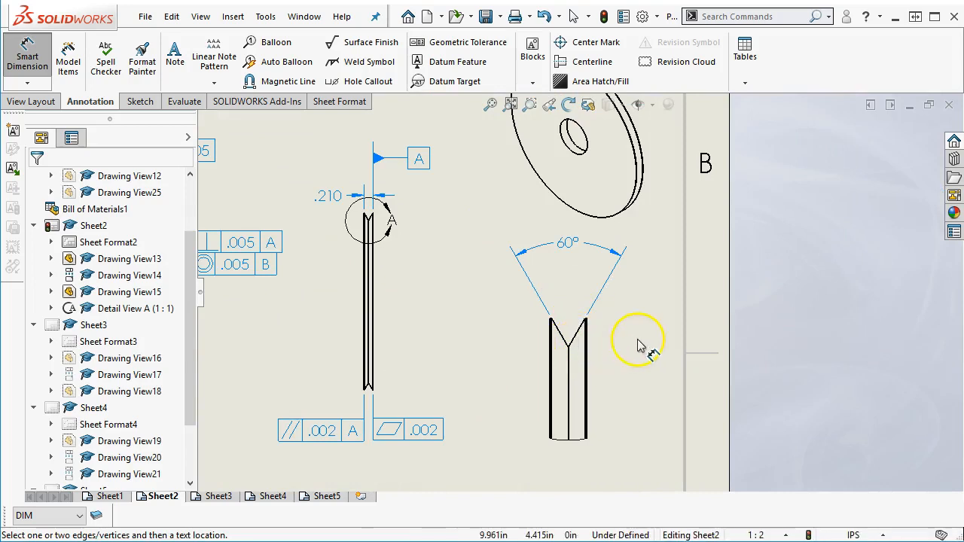
scroll(610, 338, "down", 3)
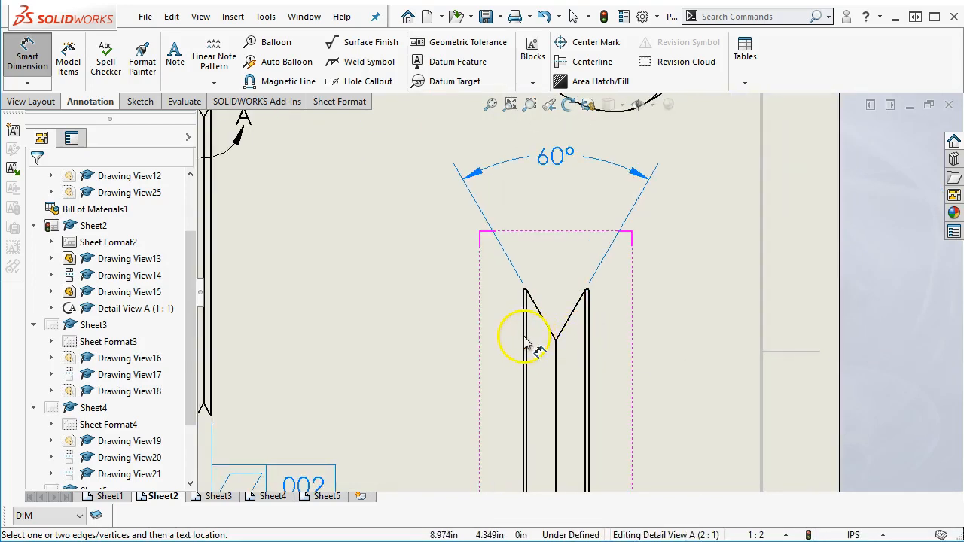
scroll(534, 358, "up", 4)
scroll(486, 280, "down", 2)
- Dimension the horizontal distance from the V-groove's centre line to the pulley's right face in Detail A, placing the text beside the groove
left_click(460, 136)
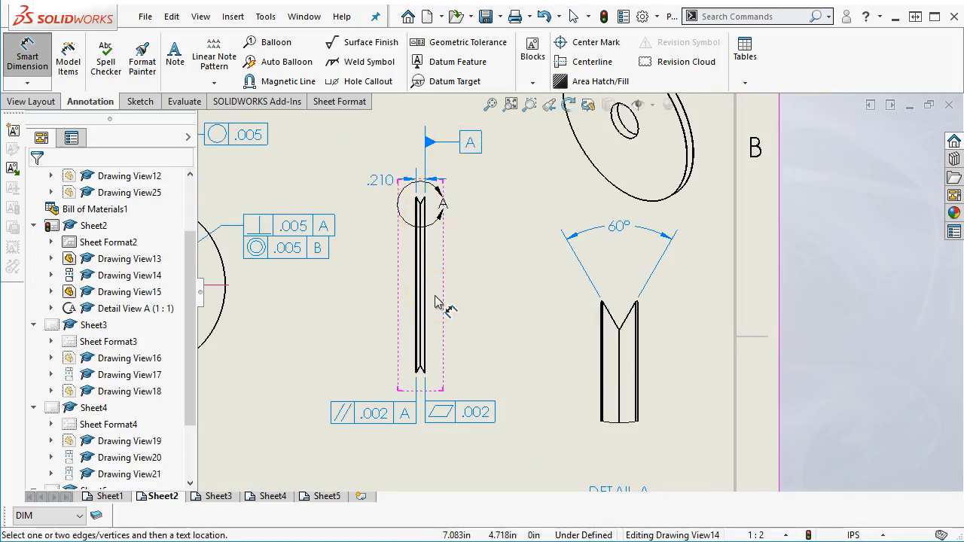
scroll(746, 327, "down", 2)
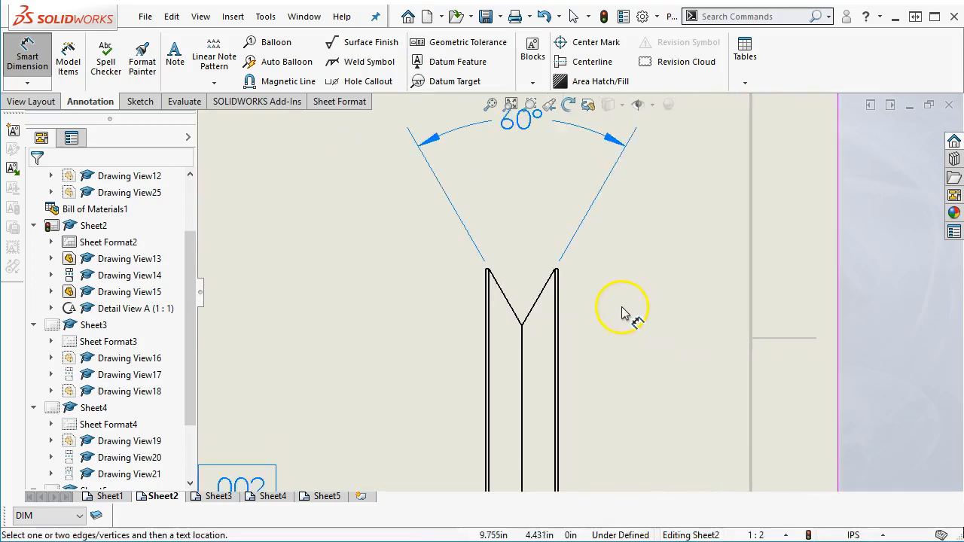
left_click(558, 307)
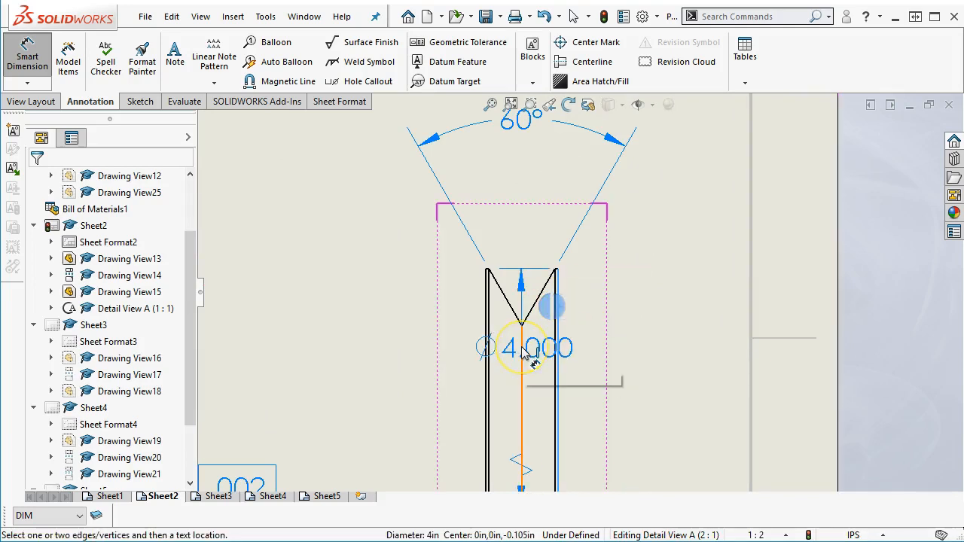
left_click(524, 354)
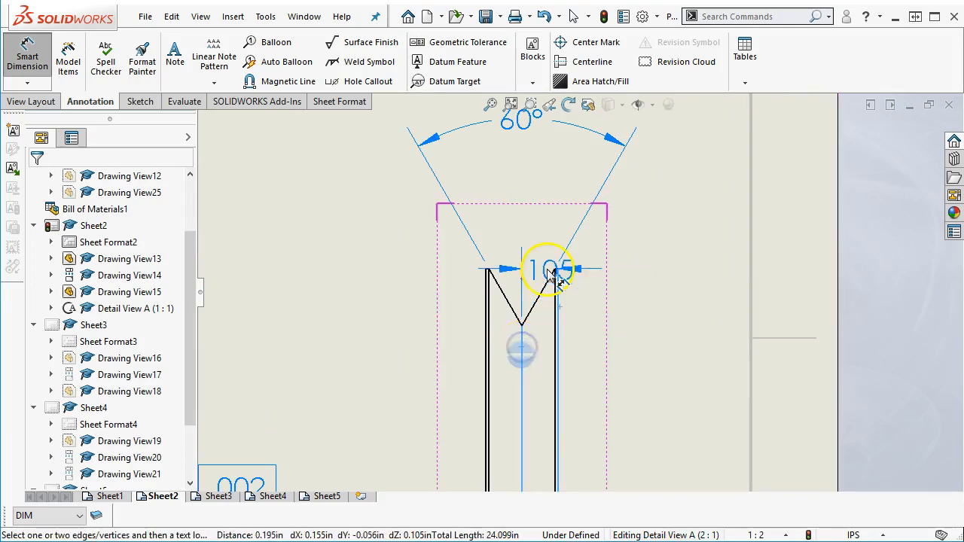
scroll(576, 279, "up", 2)
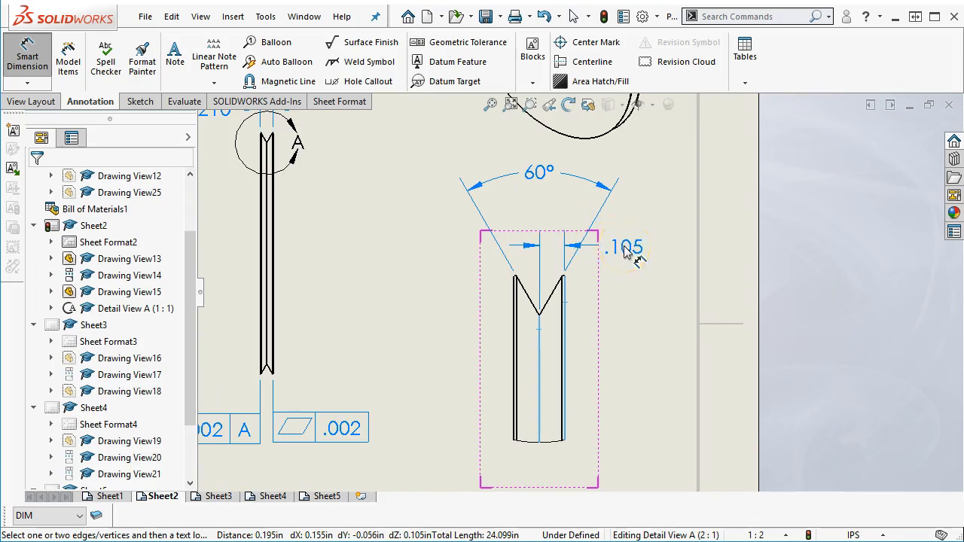
left_click(623, 252)
scroll(607, 305, "up", 2)
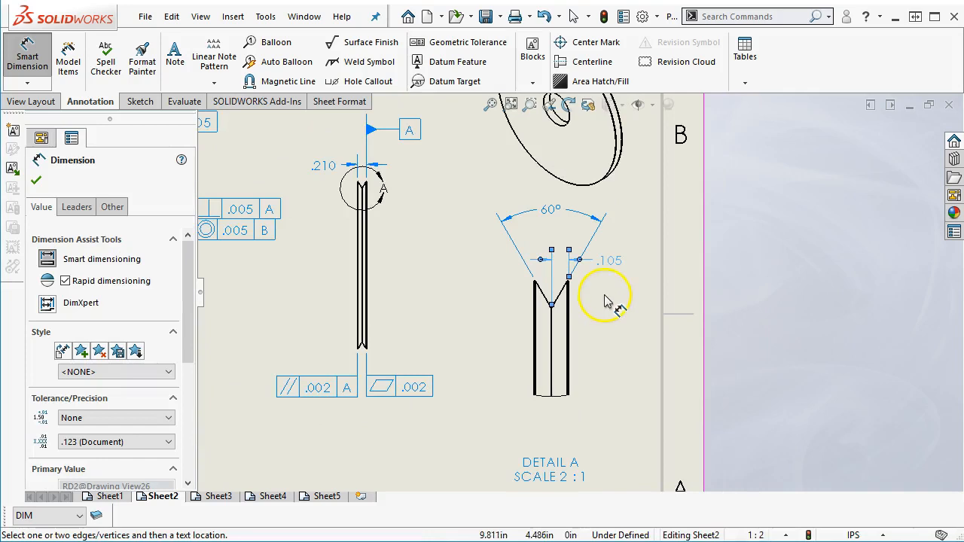
- Give the groove-centre-to-face dimension in Detail A a symmetric tolerance of .002
scroll(604, 301, "down", 1)
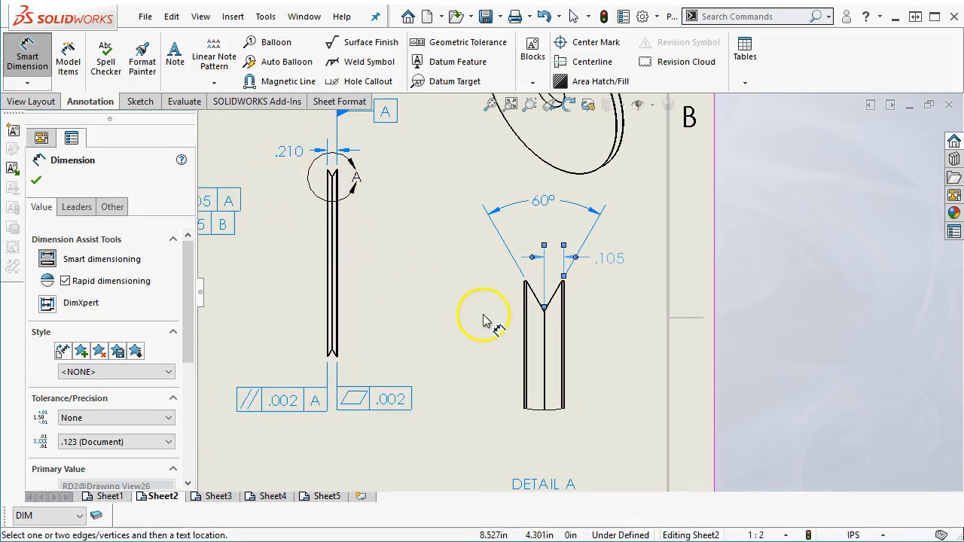
scroll(527, 318, "down", 3)
left_click(635, 290)
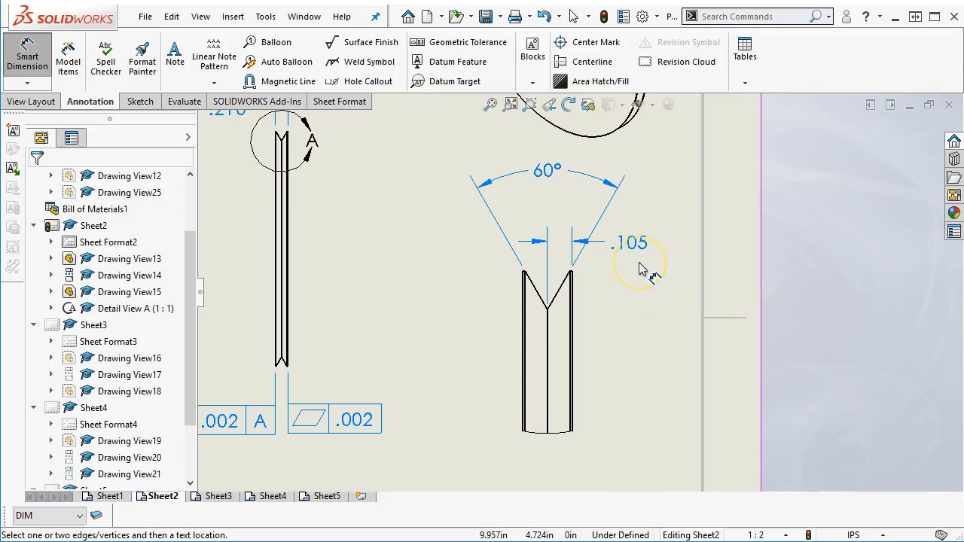
scroll(629, 271, "up", 1)
scroll(625, 255, "down", 1)
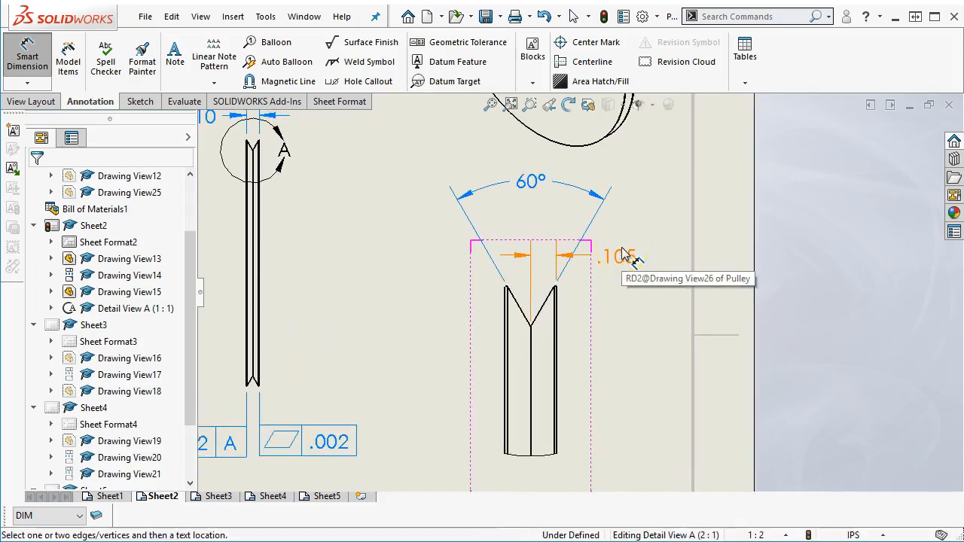
left_click(614, 294)
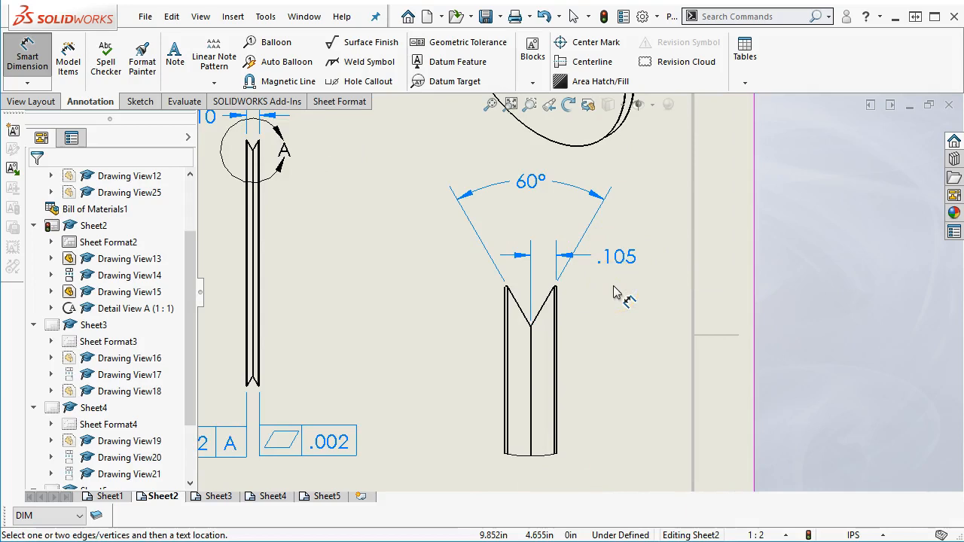
left_click(619, 260)
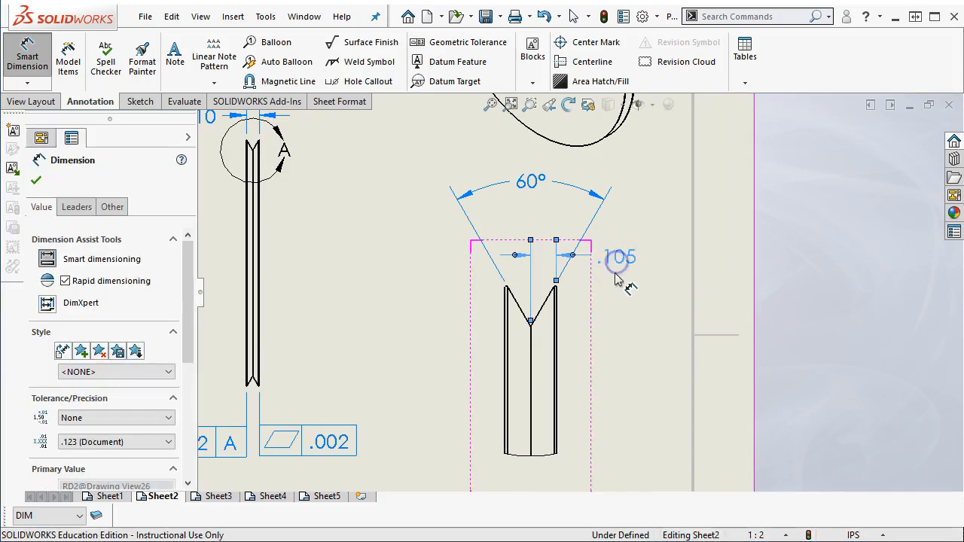
left_click(77, 208)
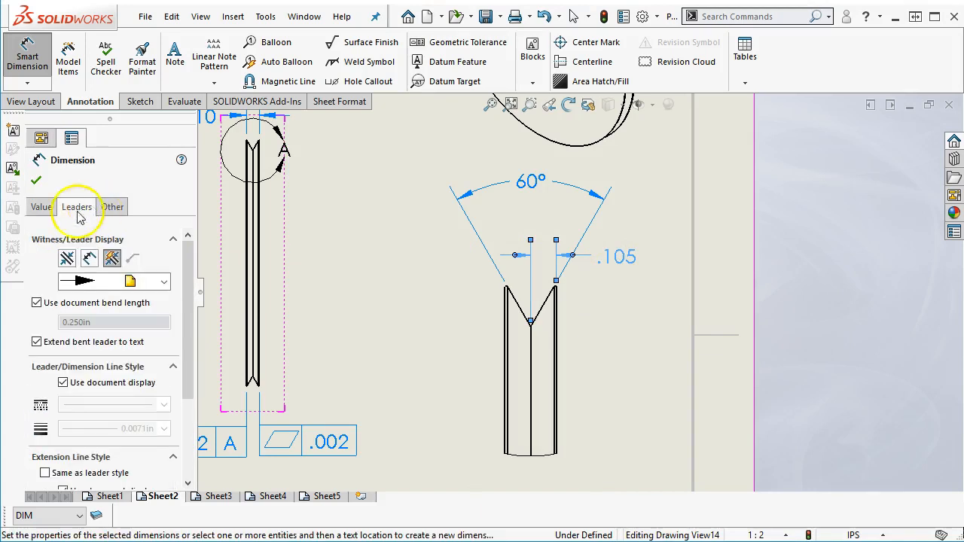
left_click(41, 207)
scroll(103, 333, "down", 3)
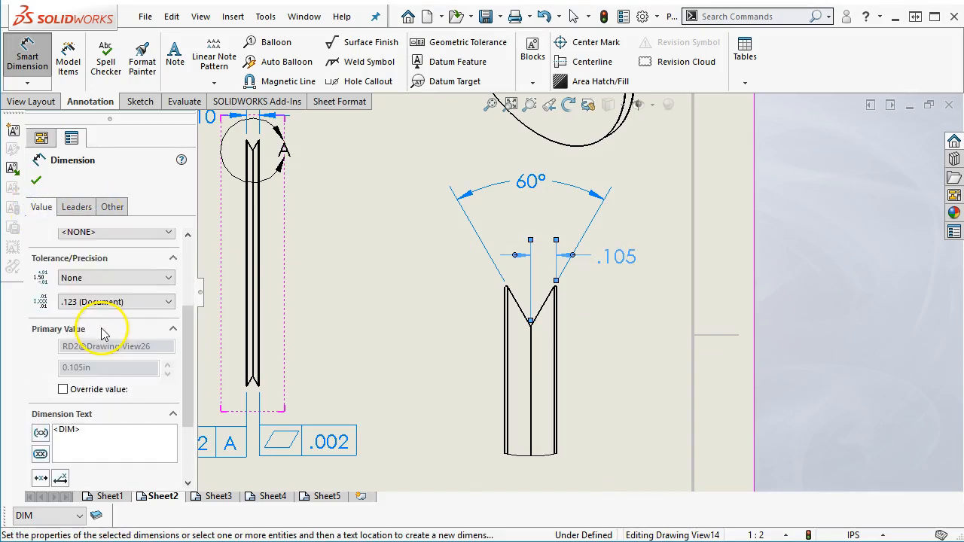
left_click(100, 277)
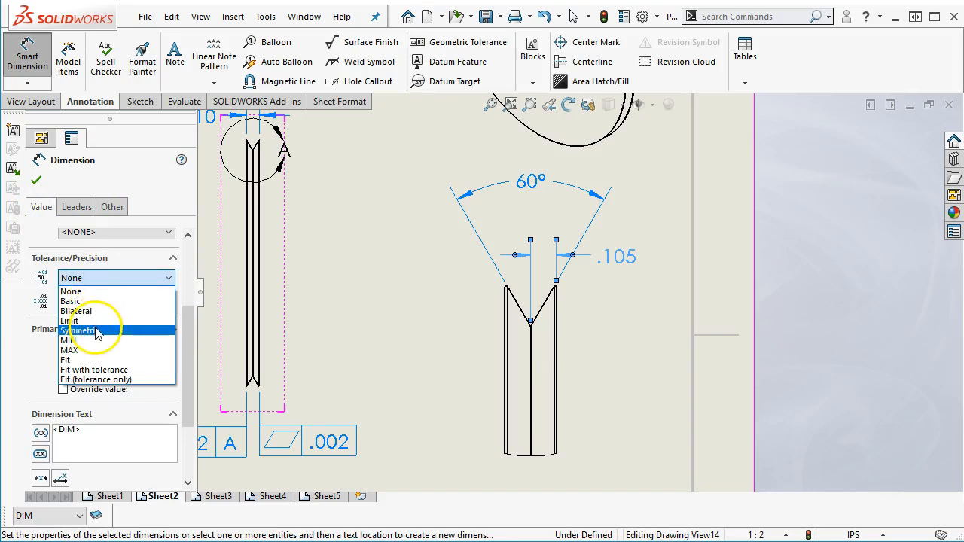
left_click(96, 331)
left_click(102, 301)
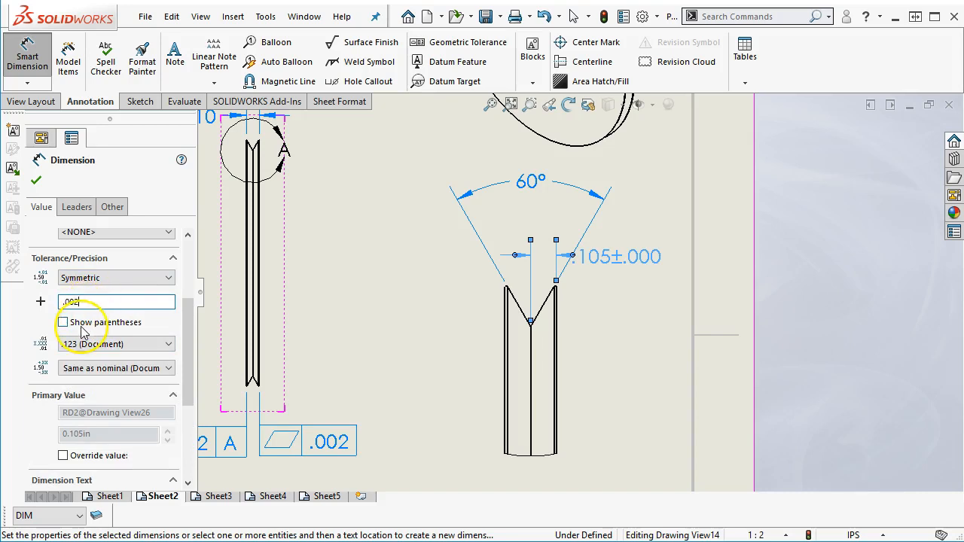
left_click(36, 179)
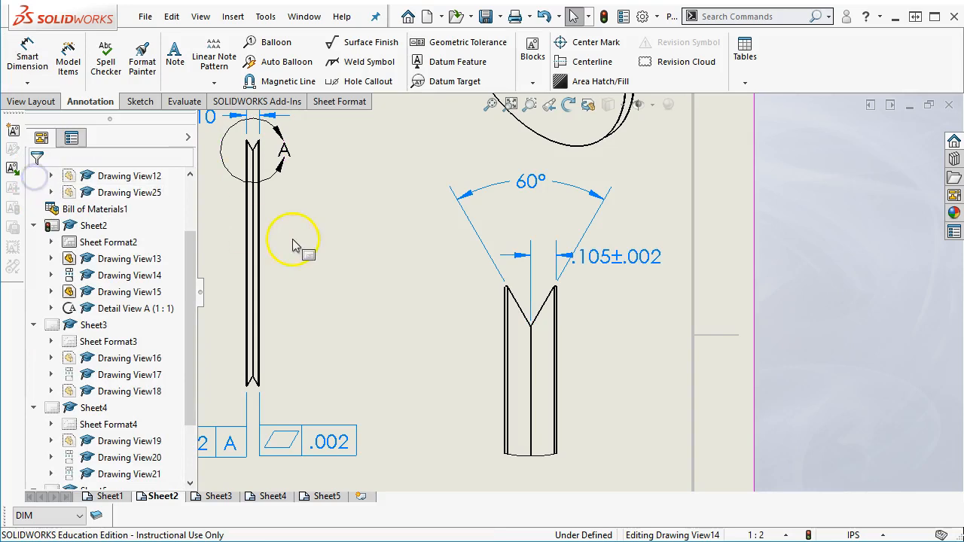
- Shift the toleranced offset dimension outward and higher, clear of the angle's extension line, and move Detail A slightly down and left on the sheet
left_click_drag(645, 257, 652, 259)
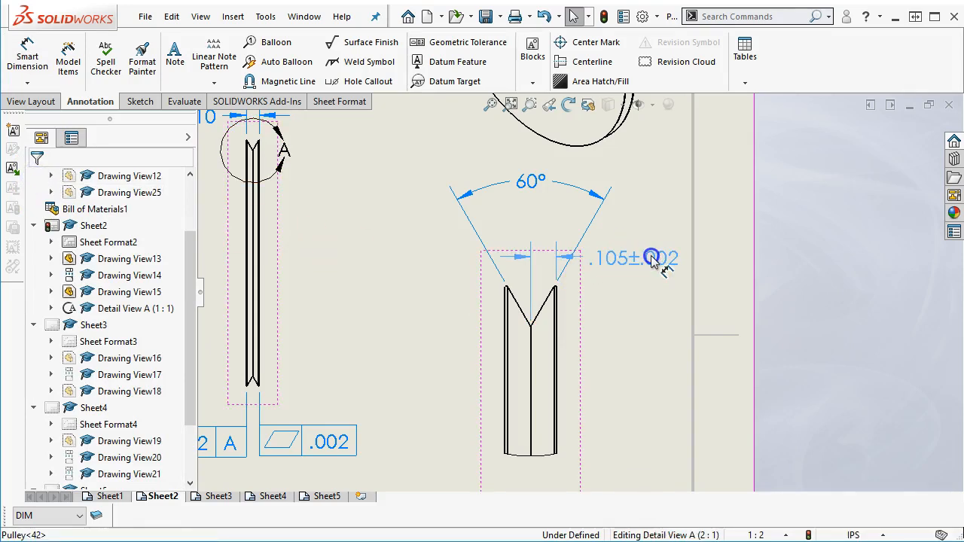
left_click(622, 312)
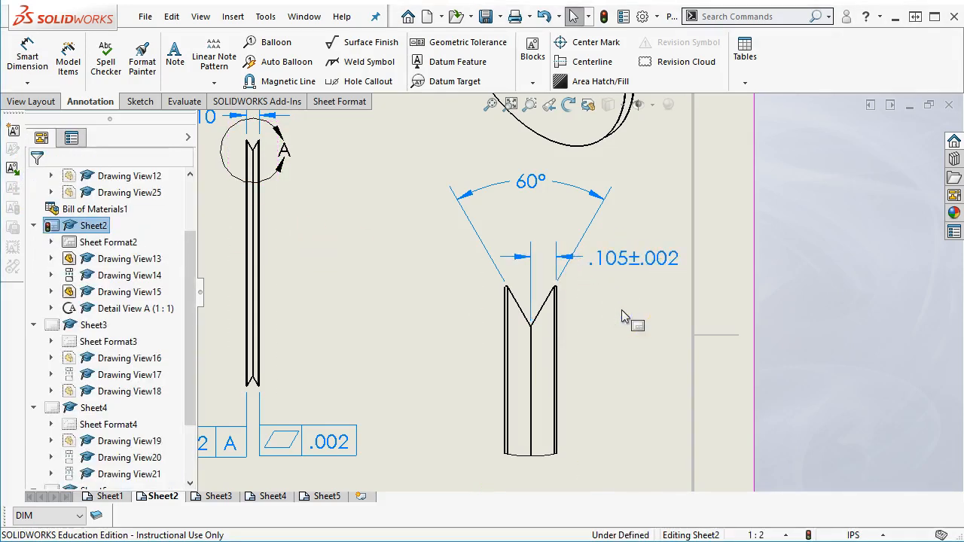
left_click_drag(653, 258, 649, 231)
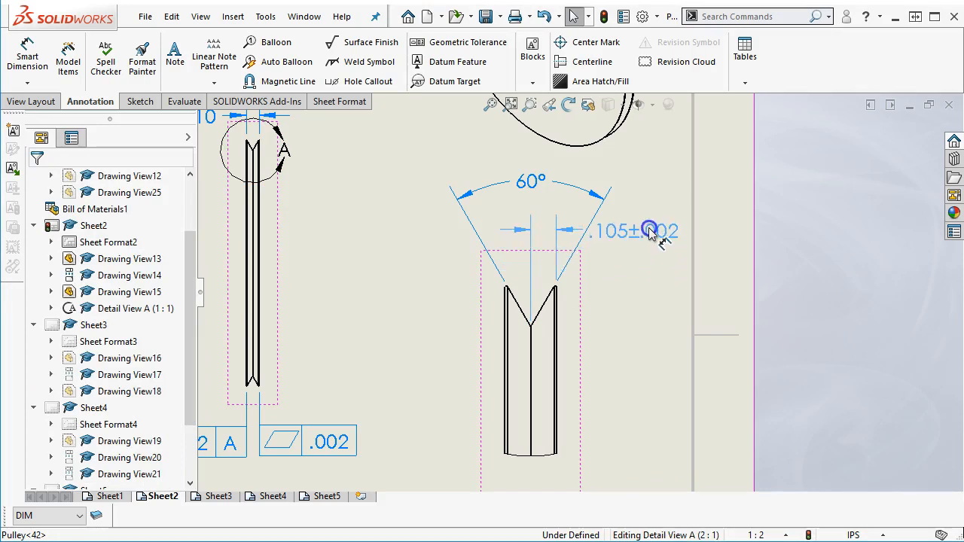
left_click(492, 105)
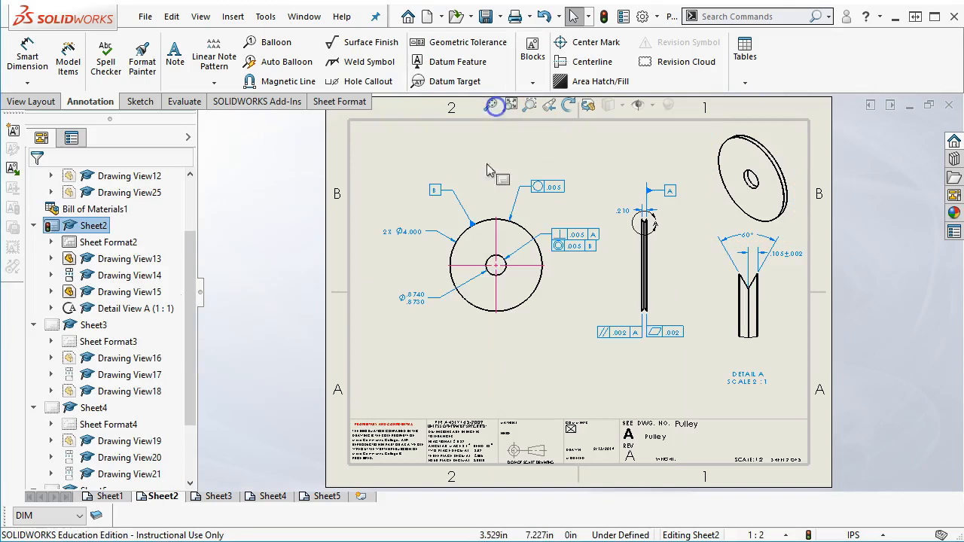
left_click_drag(735, 341, 725, 354)
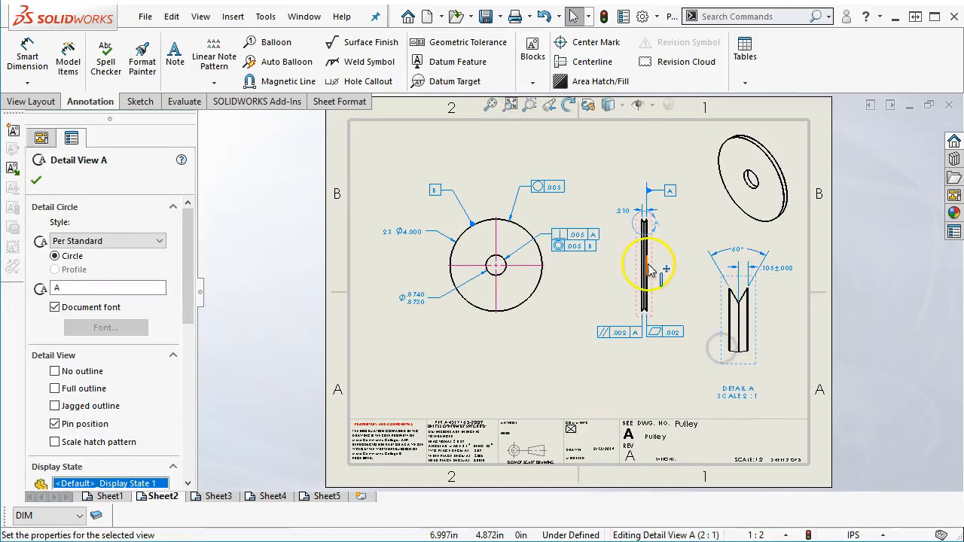
- Raise the pulley's overall thickness dimension above the detail circle in the side view and lower the circle's letter A slightly
scroll(646, 226, "down", 6)
left_click_drag(530, 214, 529, 200)
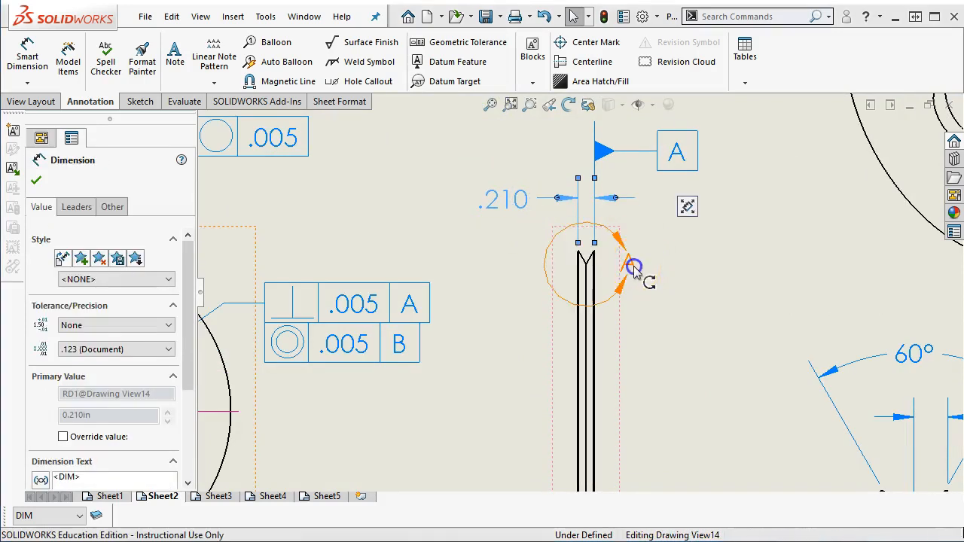
left_click_drag(633, 266, 635, 274)
left_click(680, 360)
scroll(680, 359, "up", 6)
scroll(658, 397, "down", 1)
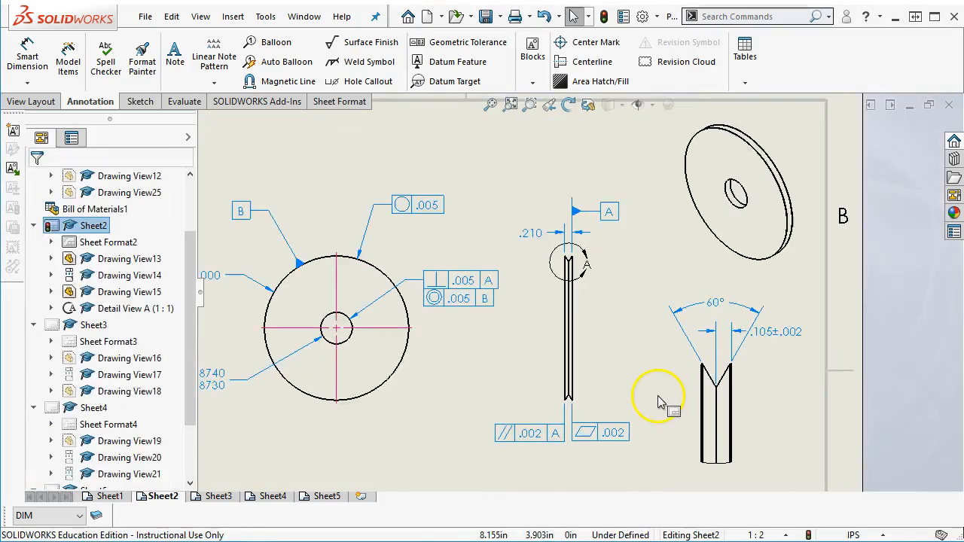
scroll(658, 401, "down", 1)
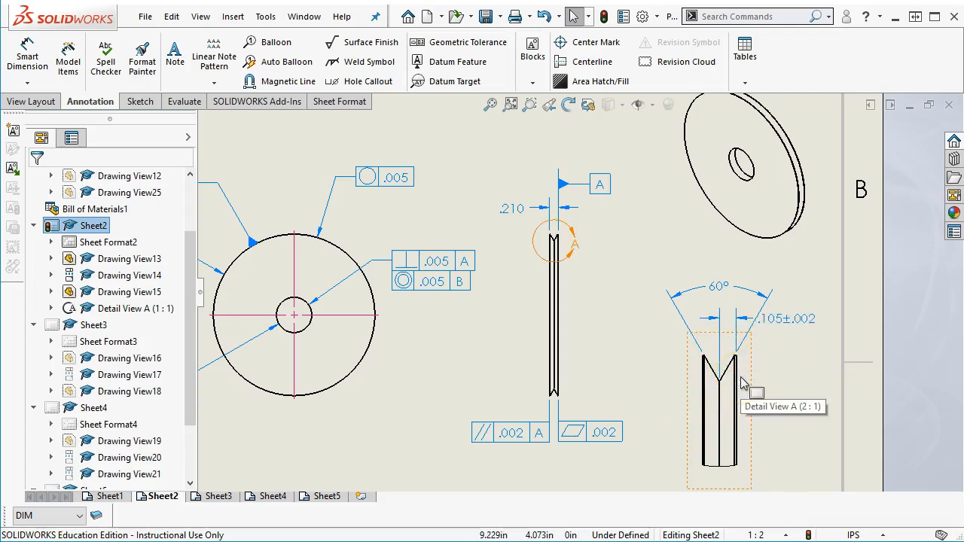
left_click(812, 386)
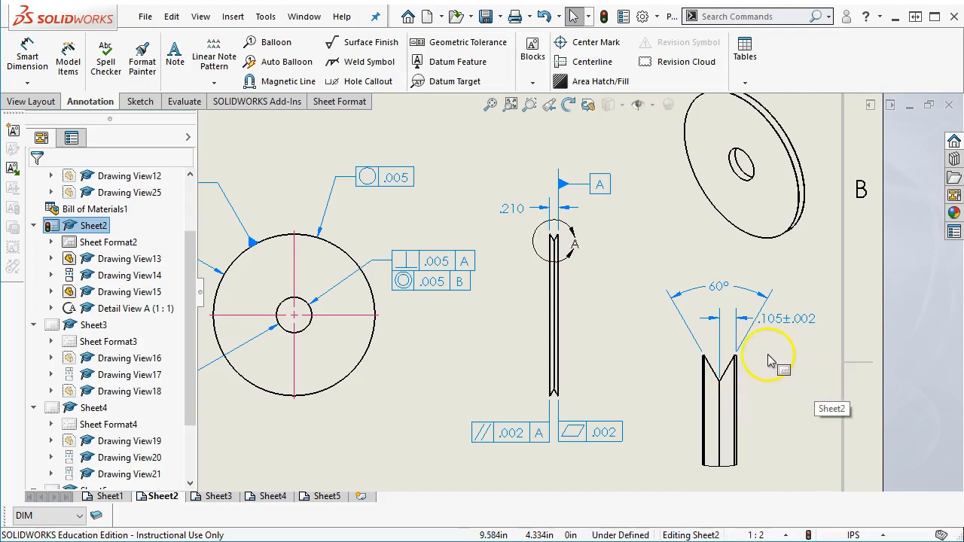
left_click(491, 106)
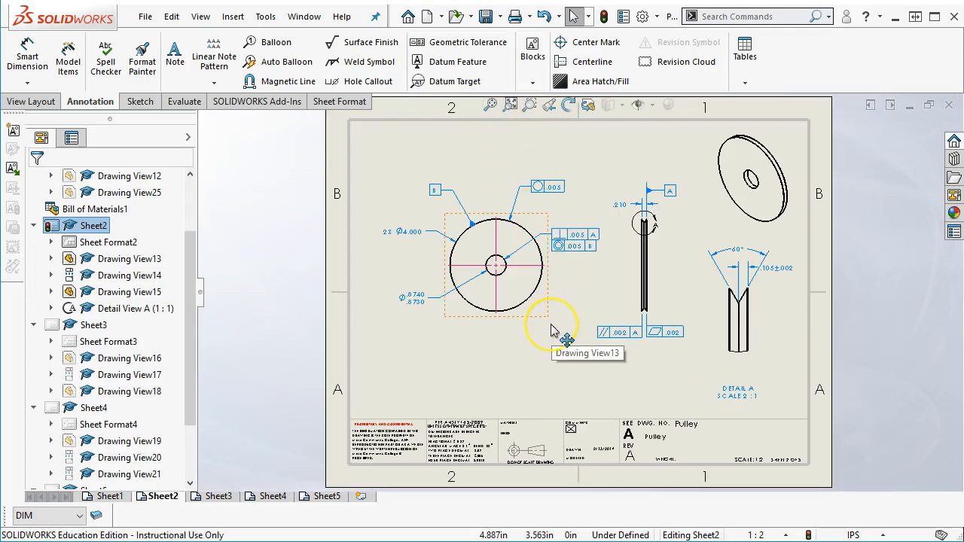
left_click(507, 359)
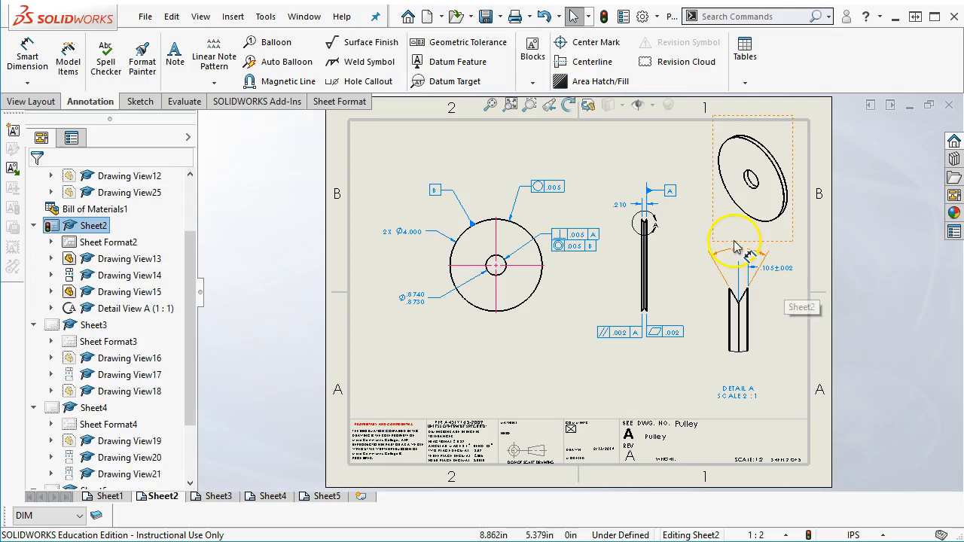
- Dimension the V-groove's root diameter in the side view from the centre edge, placing the text between the side view and Detail A
scroll(762, 334, "down", 1)
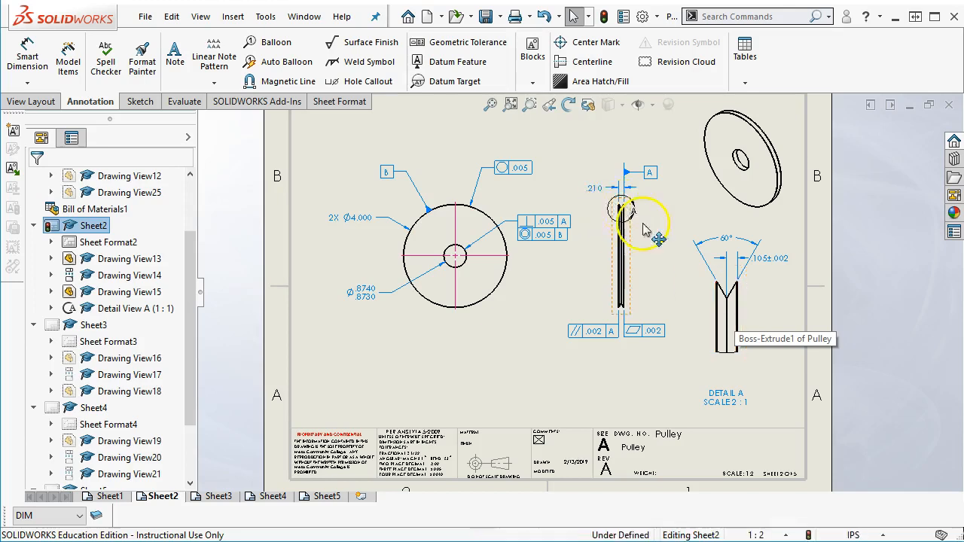
scroll(648, 219, "down", 2)
scroll(640, 241, "down", 2)
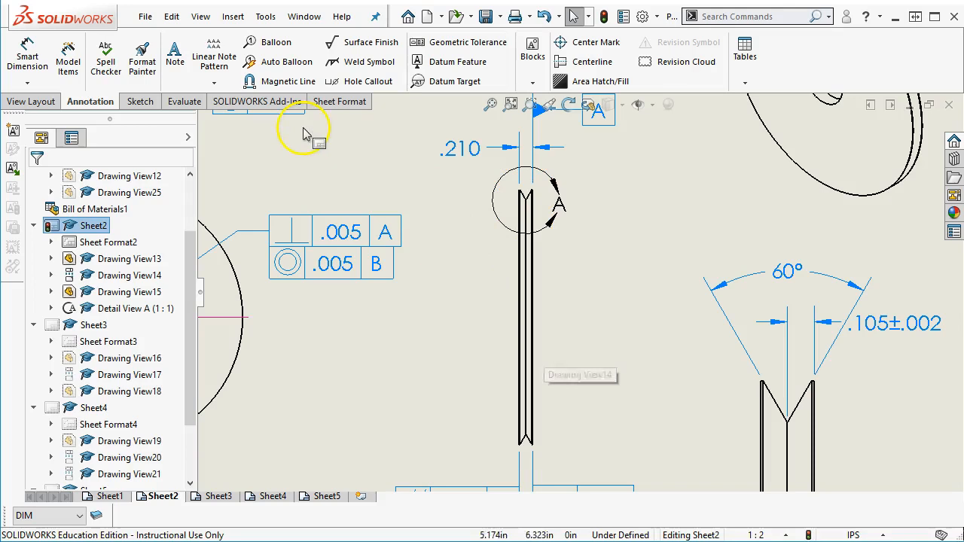
left_click(29, 59)
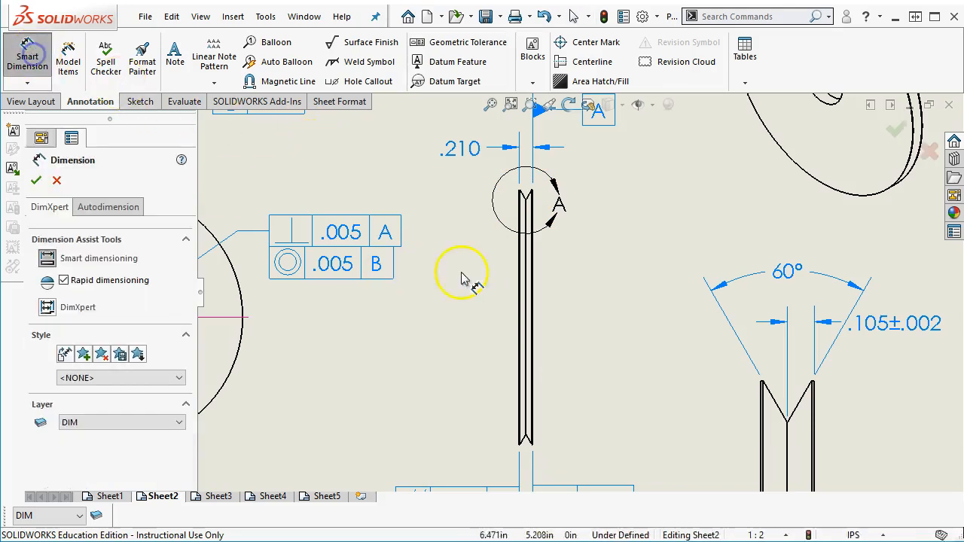
scroll(563, 233, "down", 3)
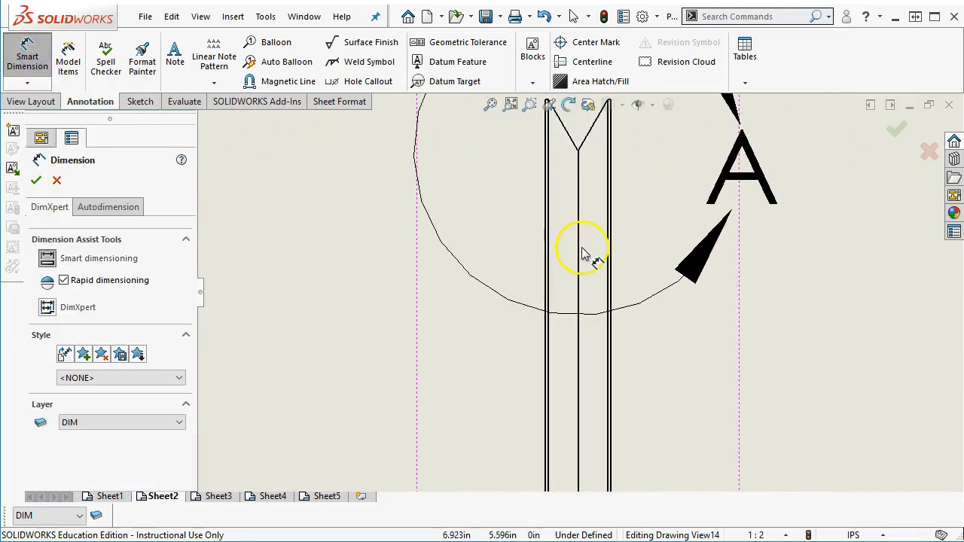
scroll(581, 185, "down", 2)
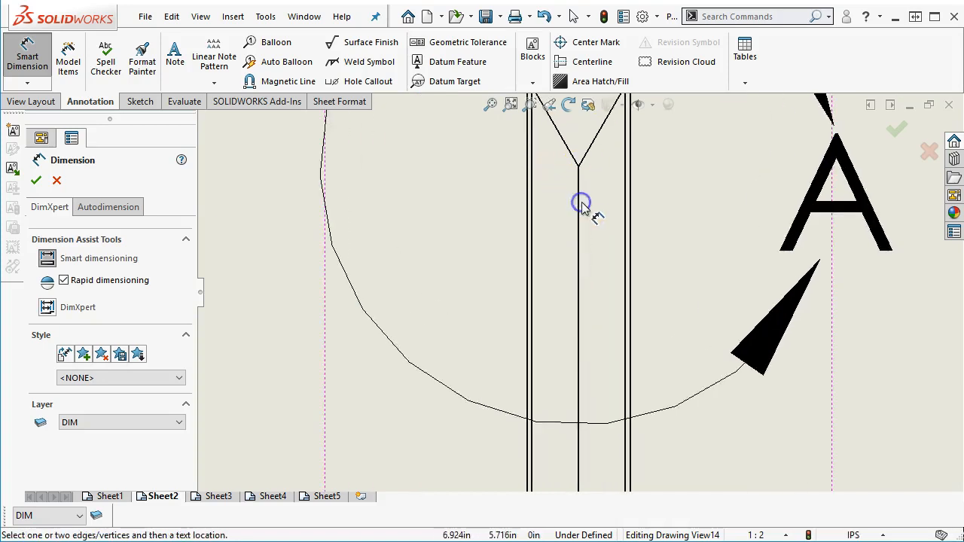
left_click(578, 211)
scroll(606, 271, "up", 4)
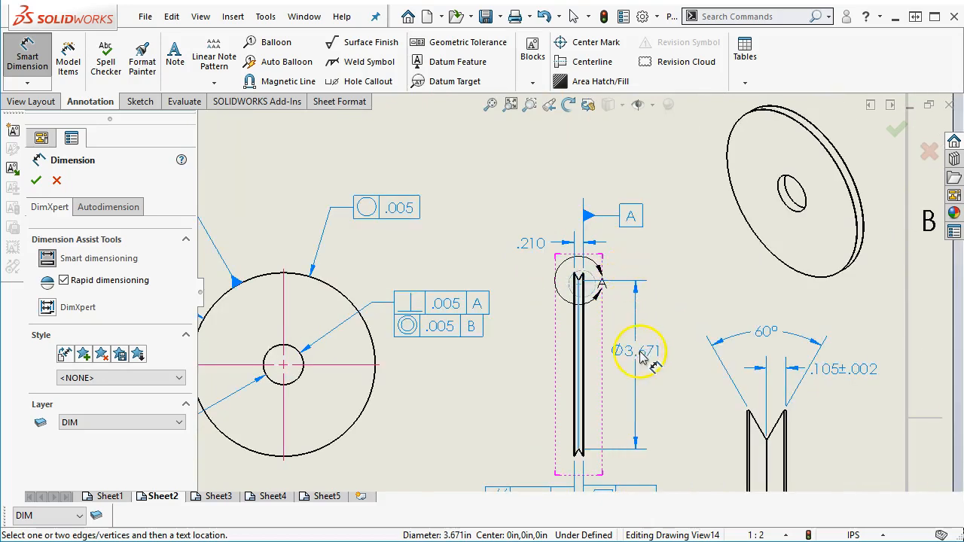
left_click(648, 358)
right_click(680, 210)
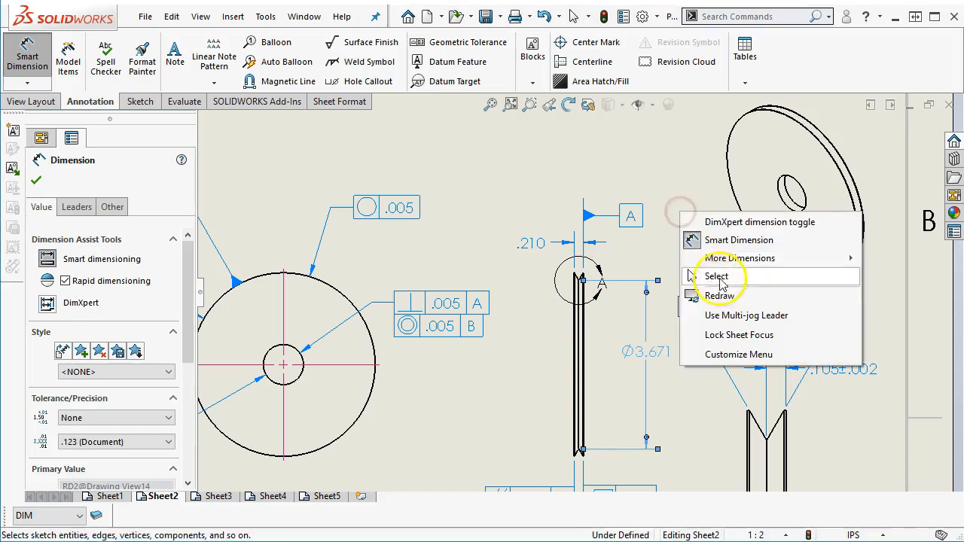
left_click(720, 279)
- Move the groove root diameter dimension slightly closer to the side view
key("f")
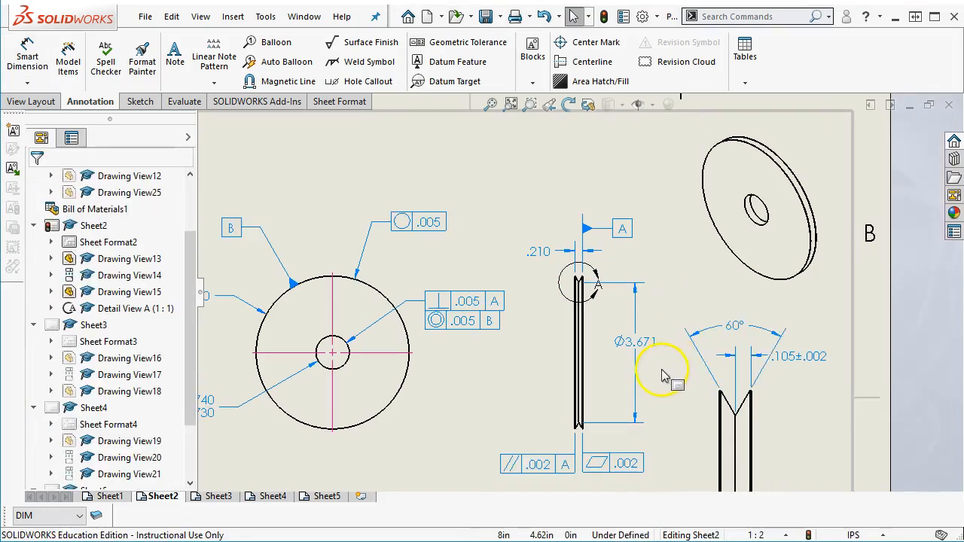
scroll(634, 356, "down", 1)
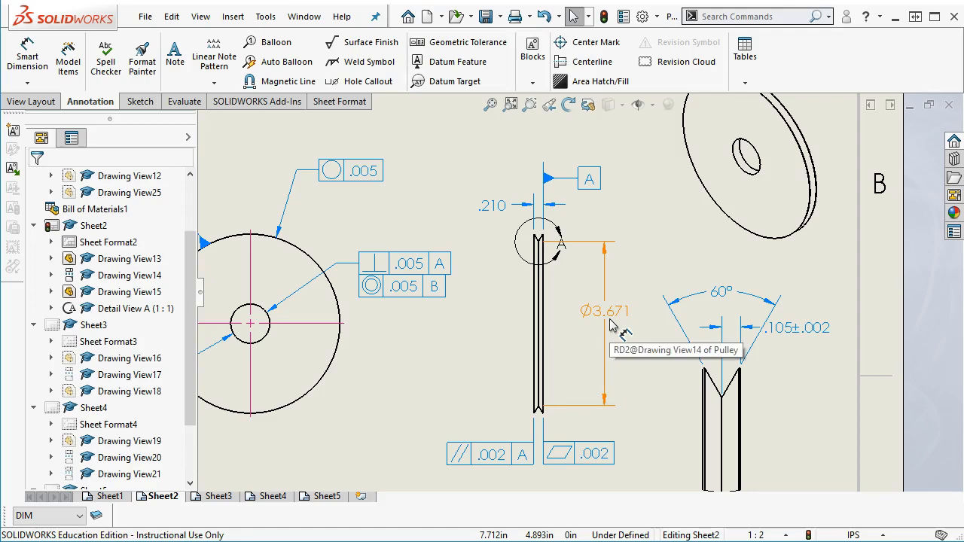
left_click(612, 321)
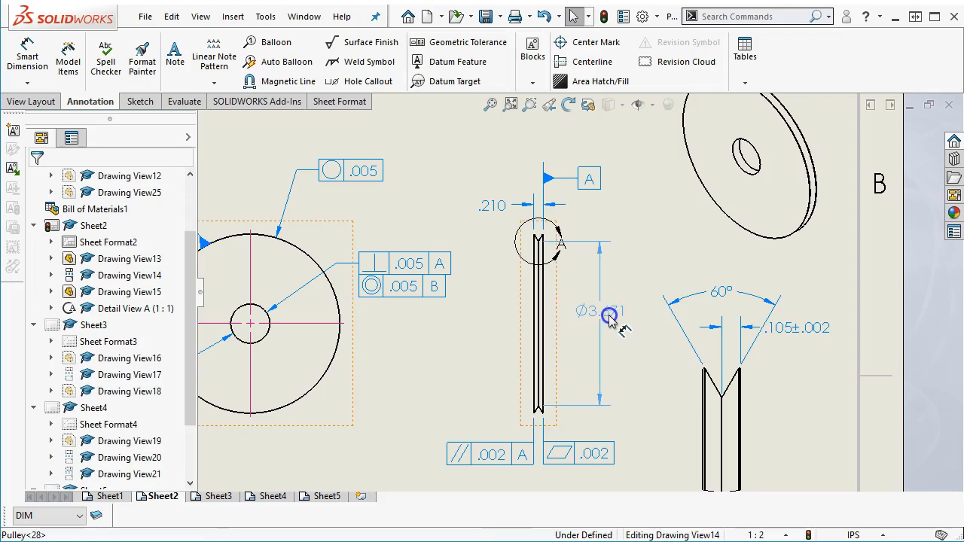
- Dimension the V-groove's depth in Detail A from the outer rim edge to the groove's vertex, placing the text just outside the rim
scroll(656, 344, "up", 5)
scroll(473, 197, "down", 5)
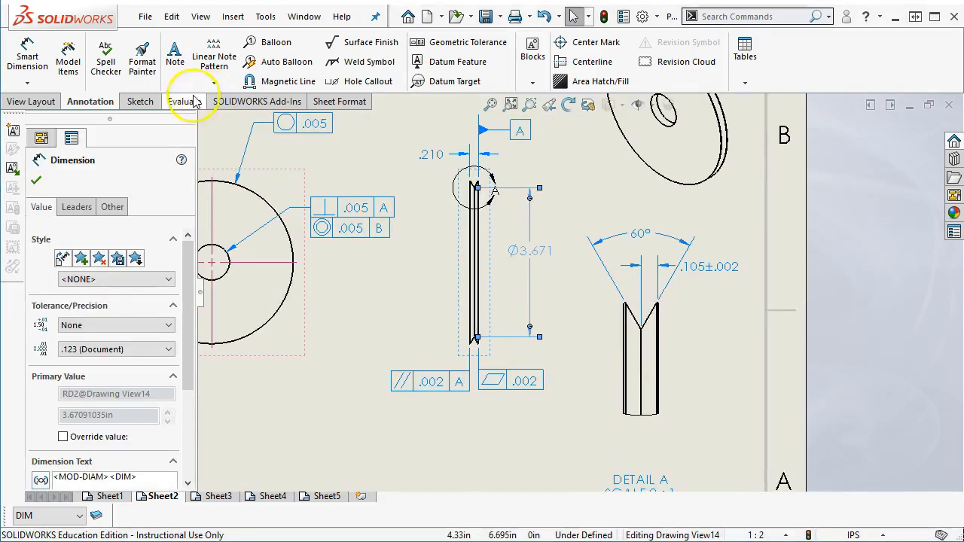
left_click(27, 57)
scroll(702, 373, "down", 5)
scroll(621, 312, "down", 3)
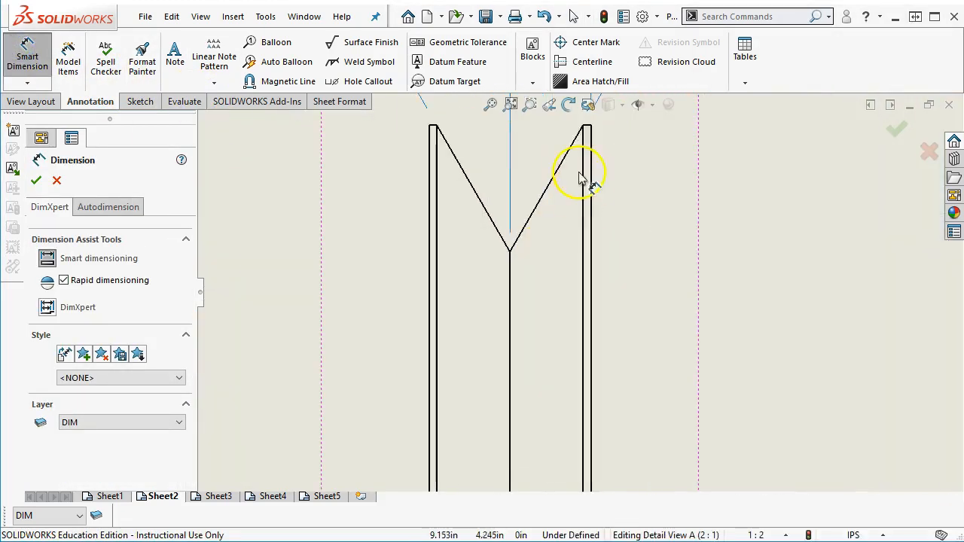
left_click(586, 126)
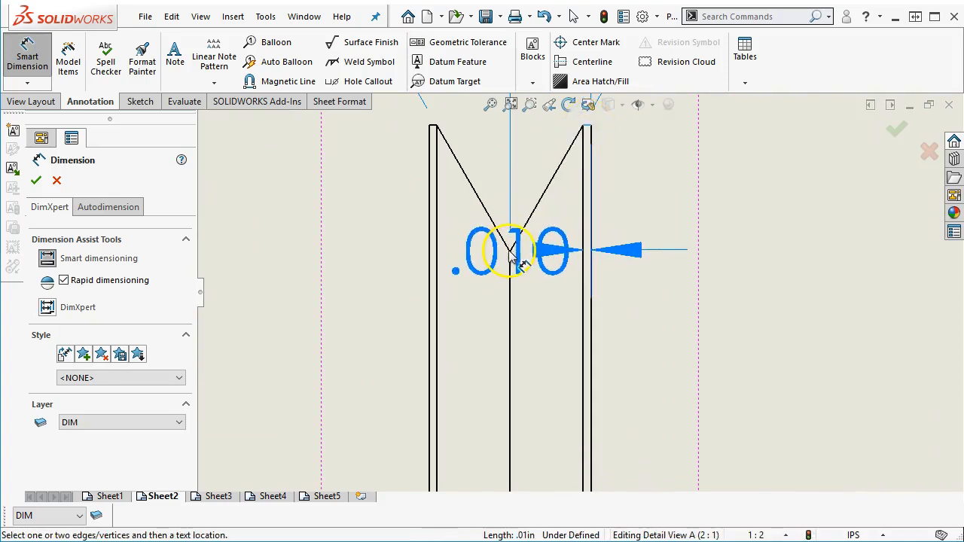
left_click(511, 251)
scroll(602, 241, "up", 4)
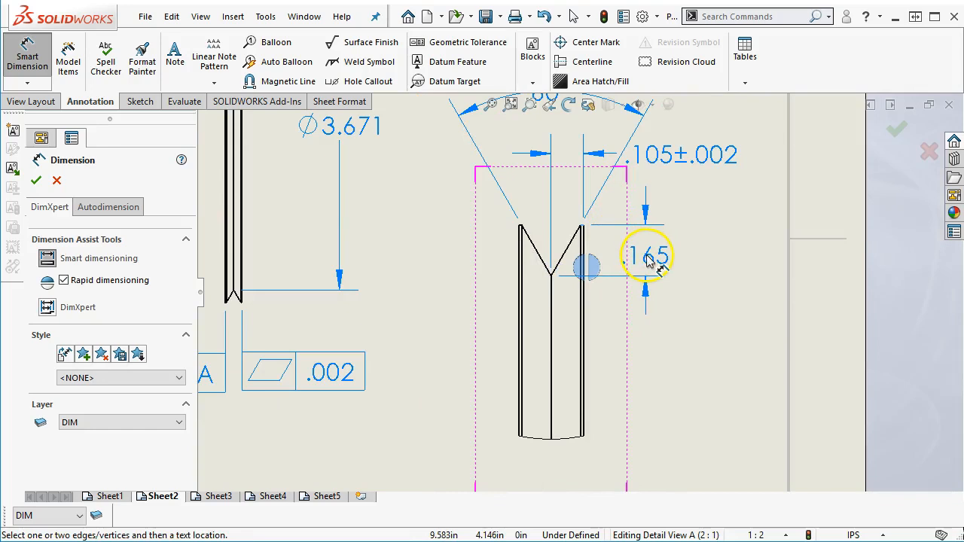
left_click(649, 258)
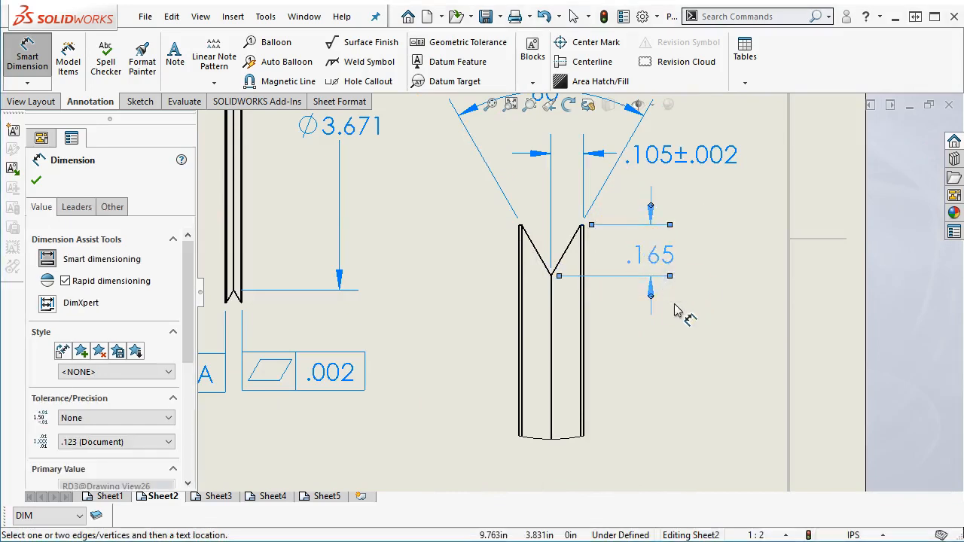
left_click(680, 258)
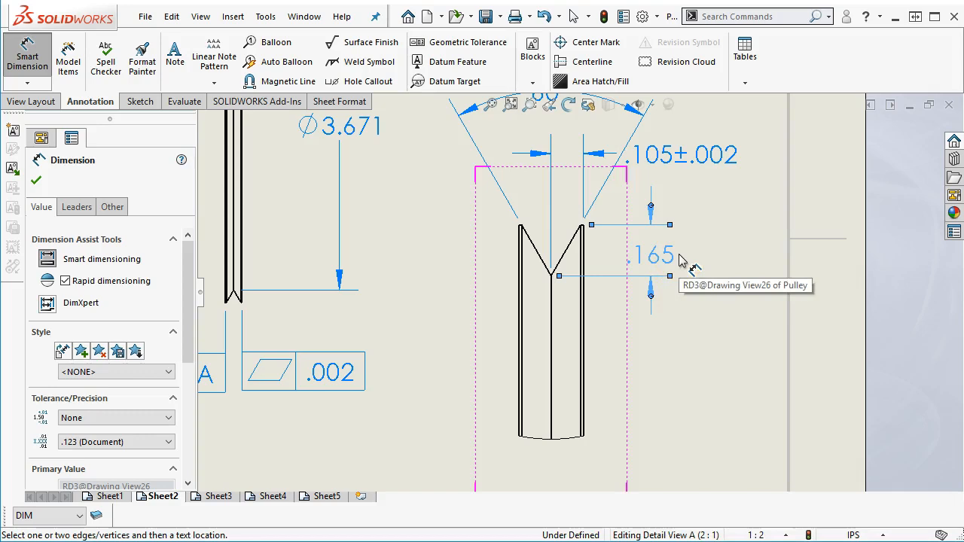
scroll(632, 260, "up", 2)
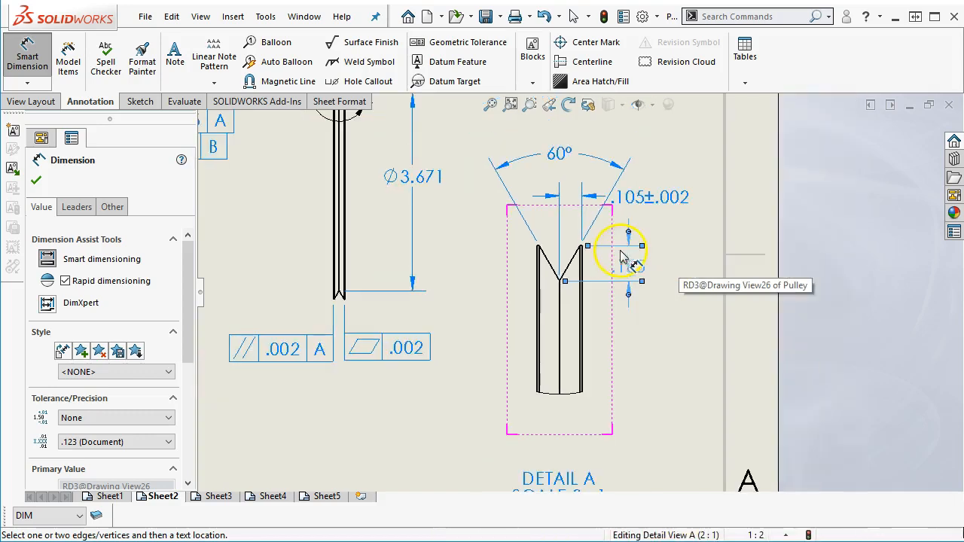
left_click(578, 272)
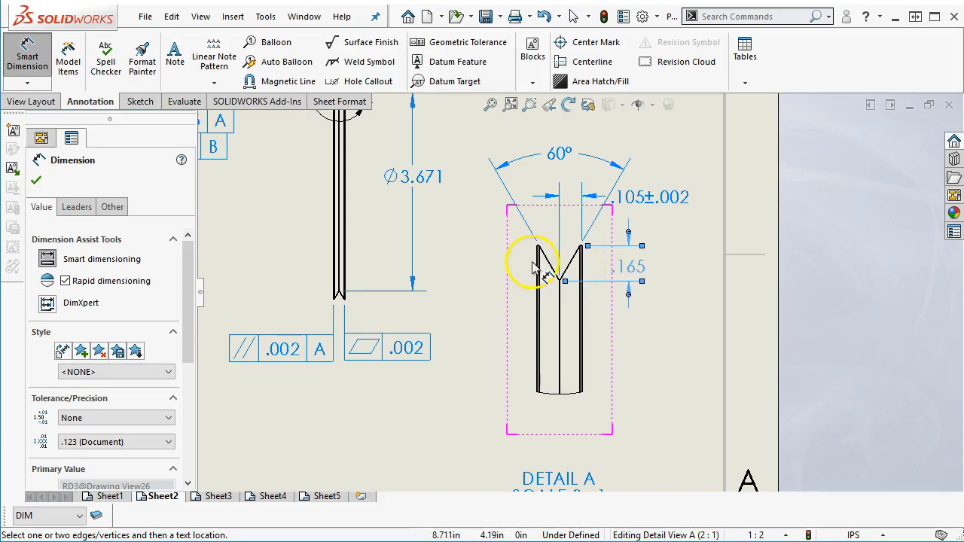
- Add parentheses to the groove root diameter dimension as a reference dimension and move it slightly closer to the side view
scroll(531, 268, "up", 4)
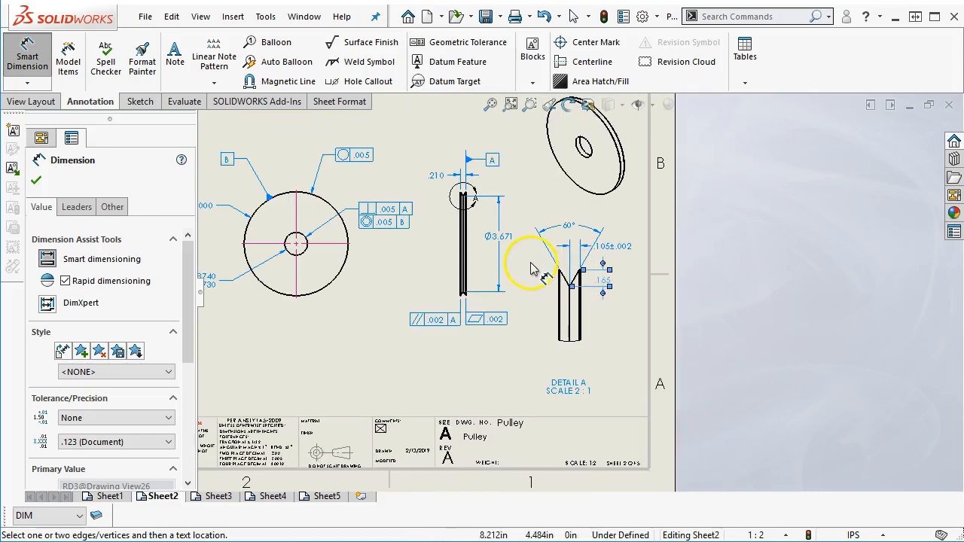
scroll(533, 268, "down", 2)
right_click(520, 174)
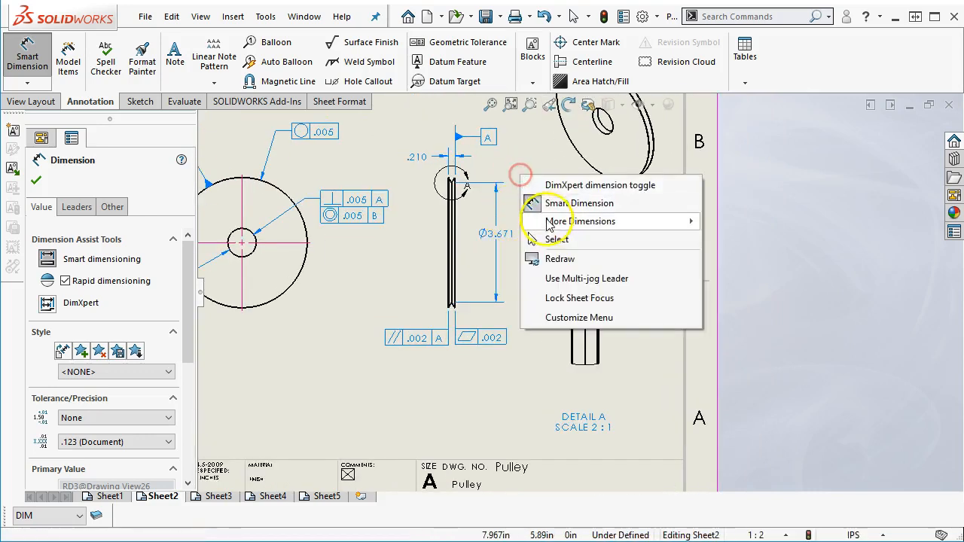
left_click(557, 238)
left_click(504, 235)
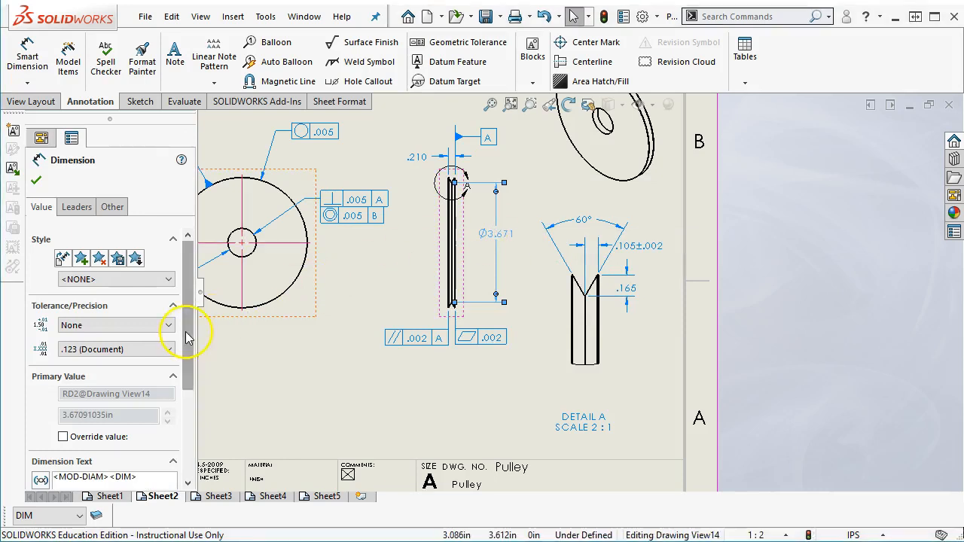
left_click_drag(192, 343, 192, 424)
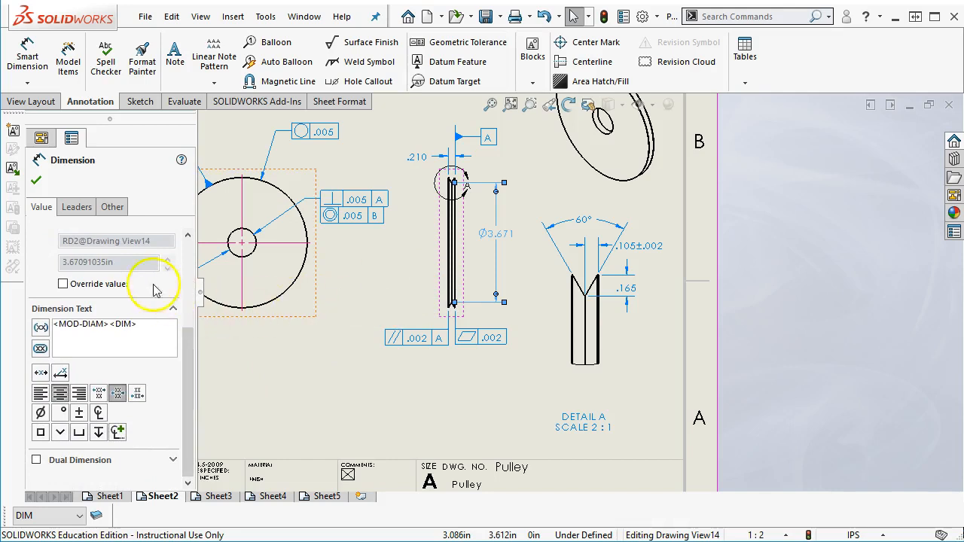
left_click(40, 328)
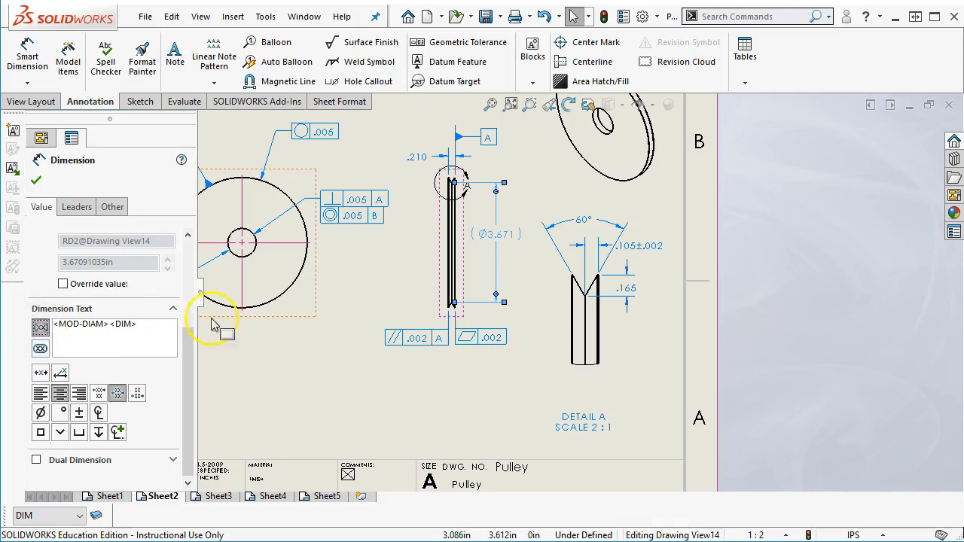
left_click(446, 382)
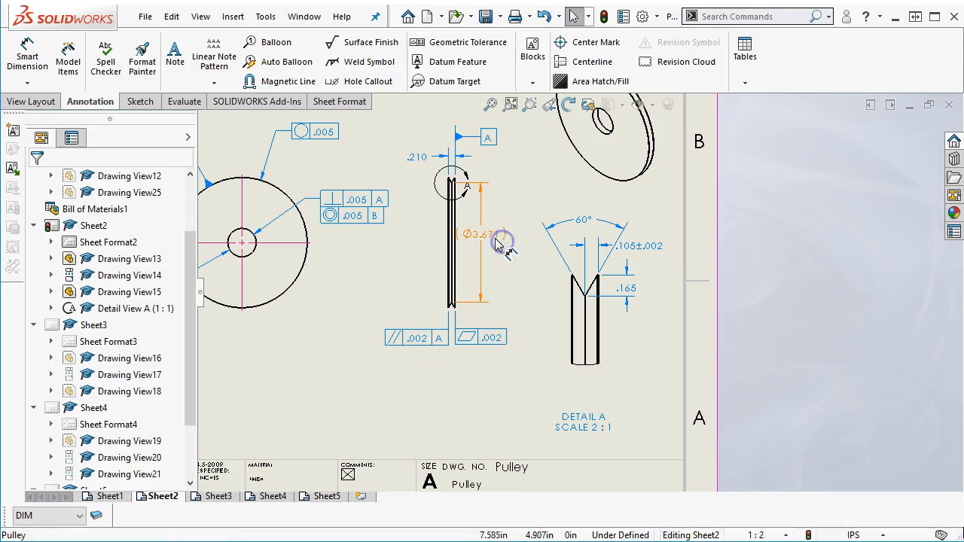
left_click_drag(502, 239, 504, 241)
left_click(485, 368)
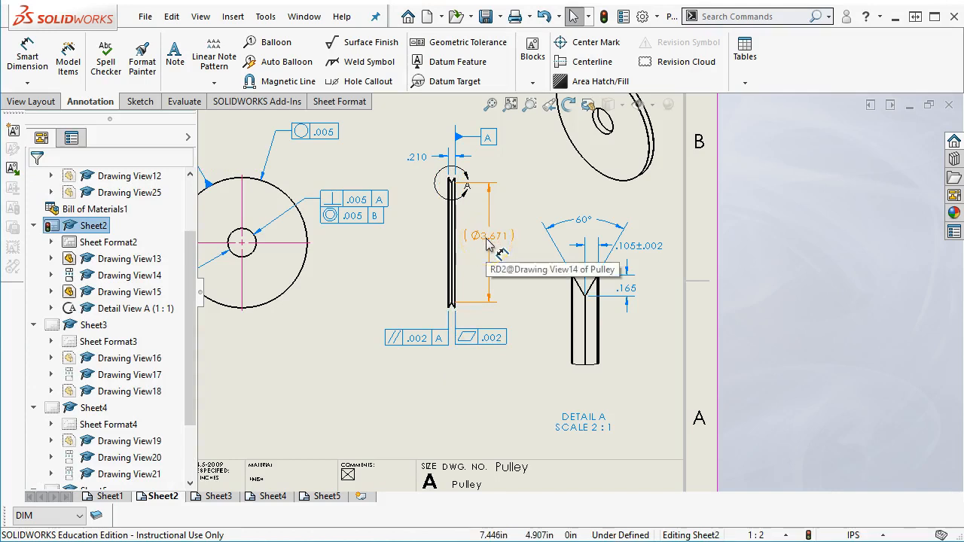
- Move the pulley's front view down and left on the sheet, and shift the side view slightly left, away from Detail A
left_click(491, 105)
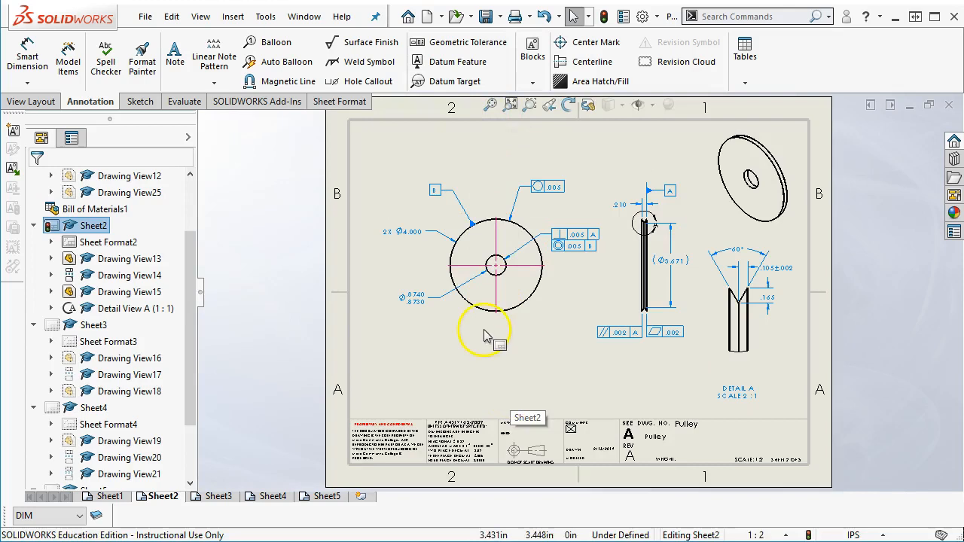
left_click_drag(485, 321, 467, 348)
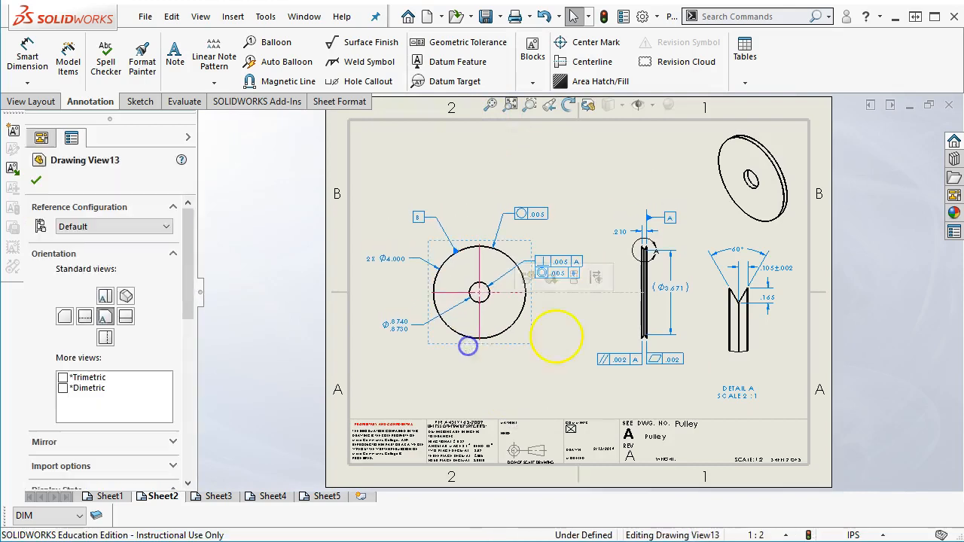
left_click_drag(625, 318, 621, 323)
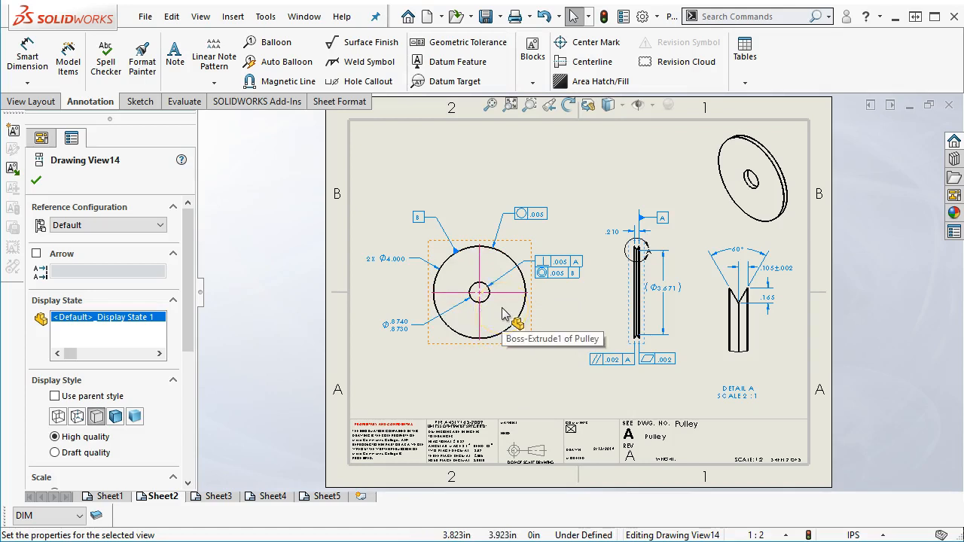
left_click(456, 291)
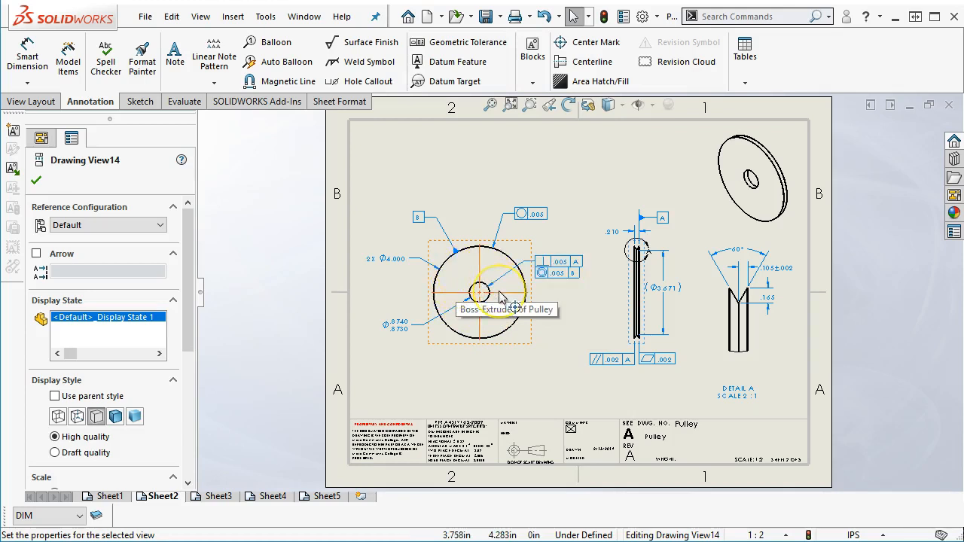
left_click(564, 385)
left_click(525, 369)
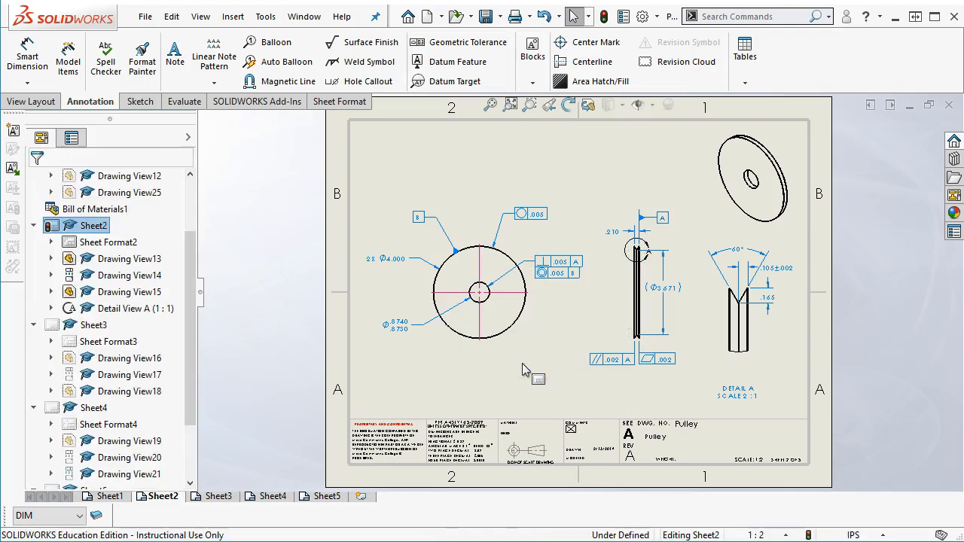
left_click(299, 394)
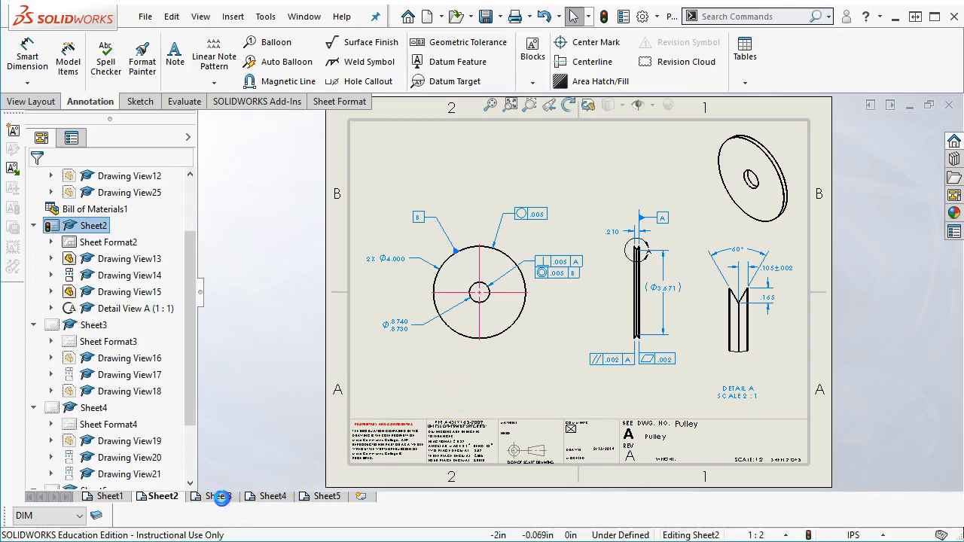
- Switch to Sheet3 and move the center hole's diameter callout closer to the plate's front view
left_click(217, 496)
key("f")
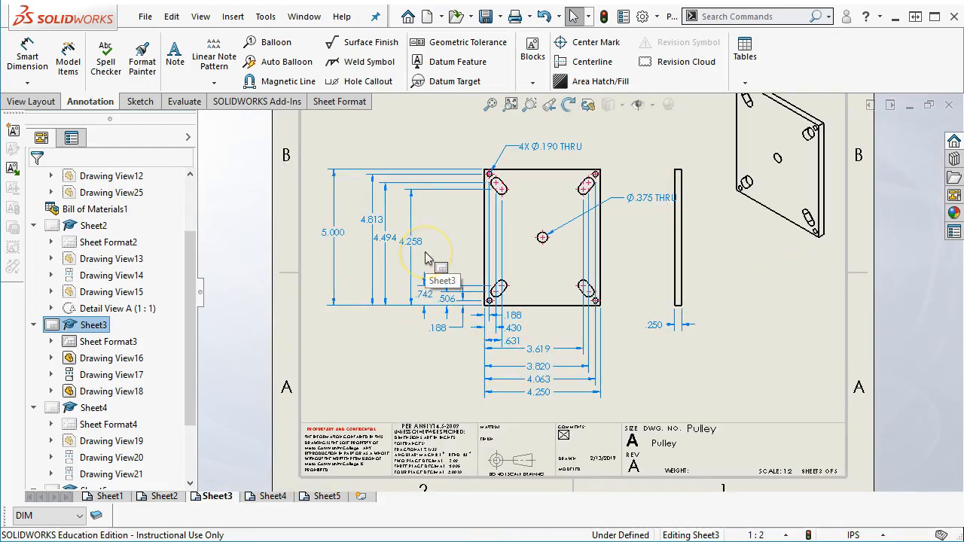
scroll(550, 267, "down", 2)
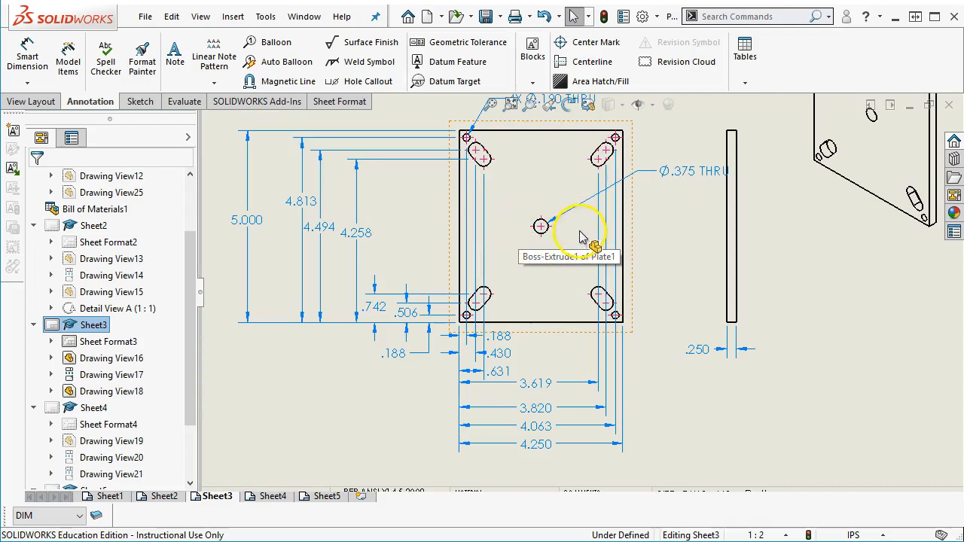
left_click_drag(684, 173, 669, 185)
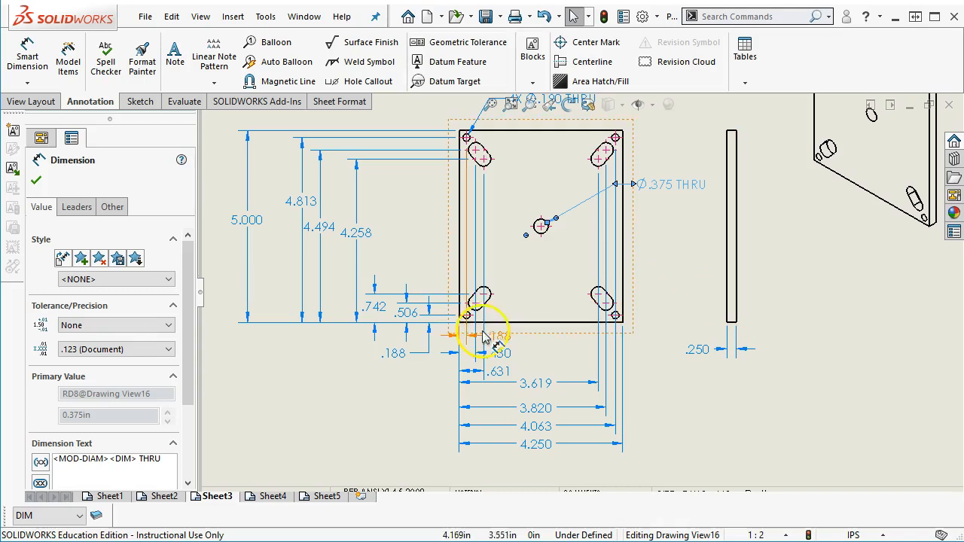
- Shift the horizontal offset dimension of the plate's lower-left corner hole slightly to the right below the front view
scroll(461, 331, "down", 3)
left_click(561, 331)
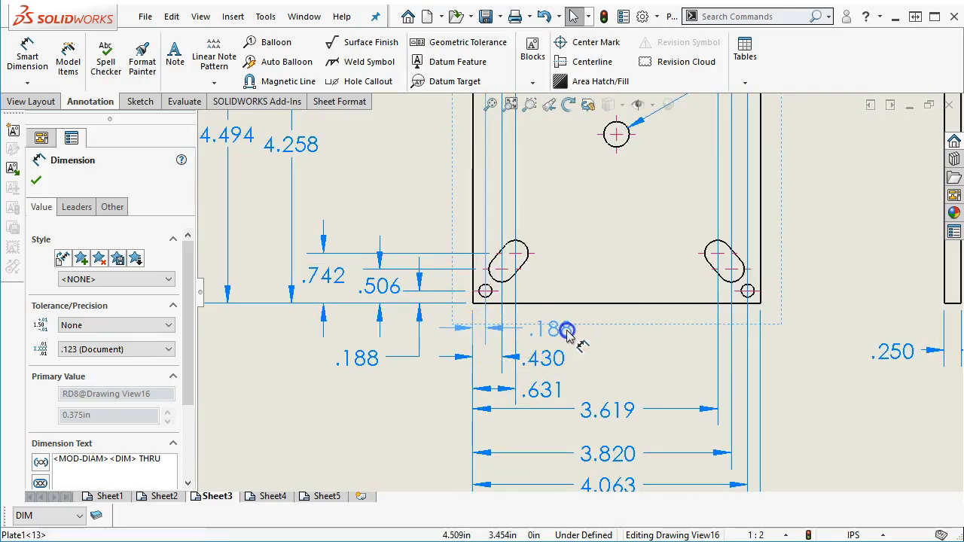
scroll(465, 301, "down", 2)
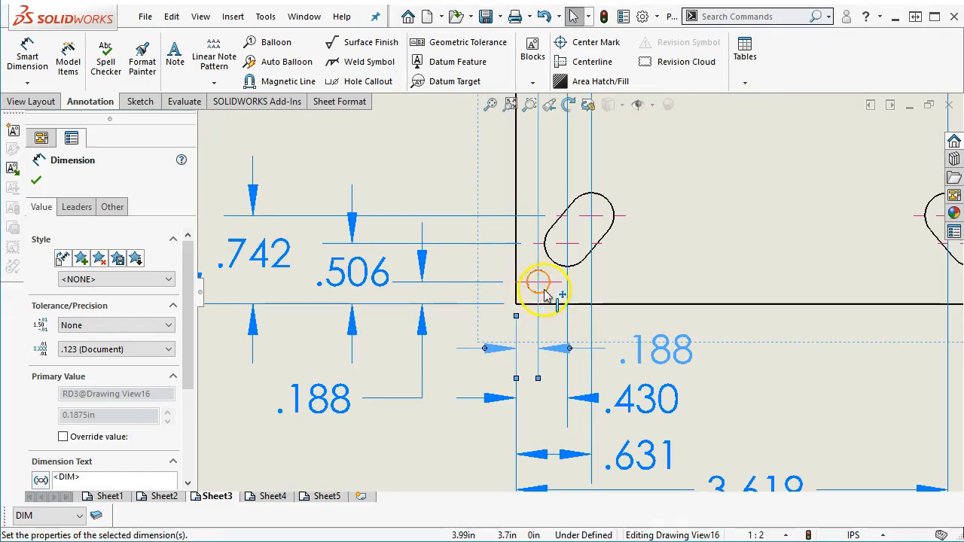
scroll(538, 280, "up", 5)
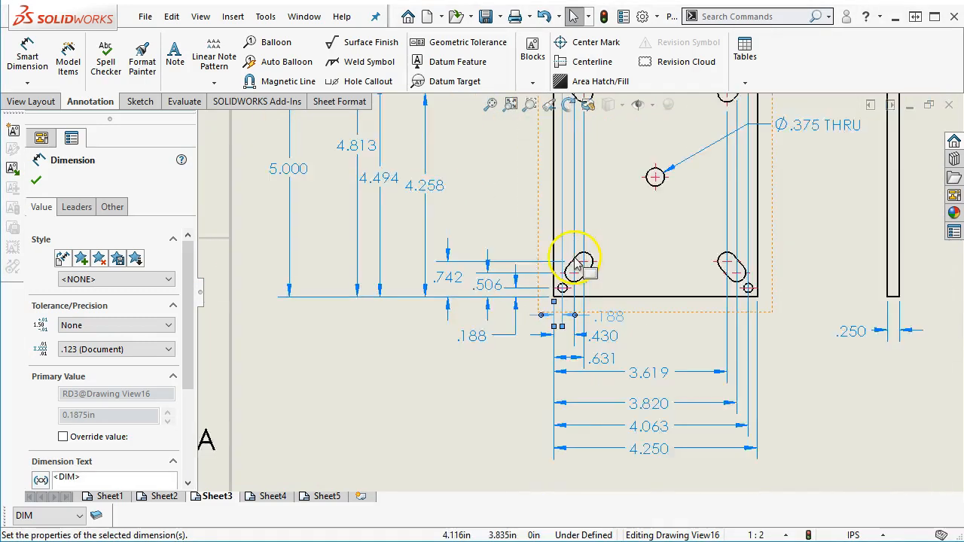
scroll(625, 280, "down", 1)
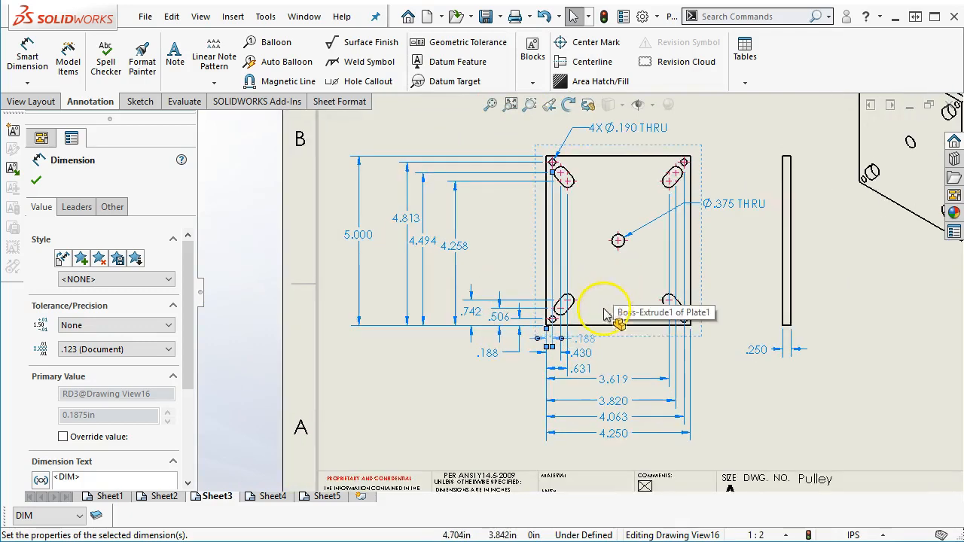
left_click(703, 357)
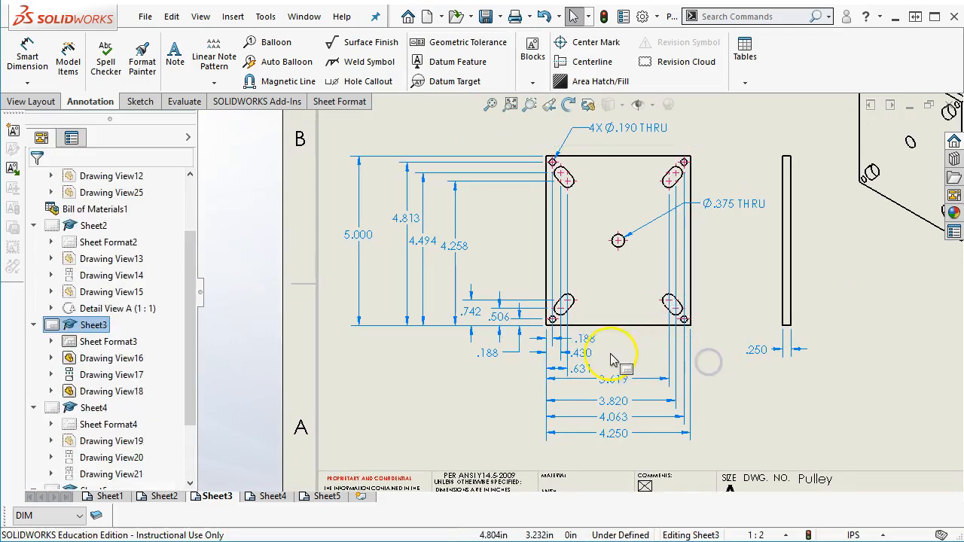
- Examine the plate's center hole, slots and corner holes together with their callouts and position dimensions in the front view
scroll(609, 354, "down", 2)
scroll(578, 238, "up", 2)
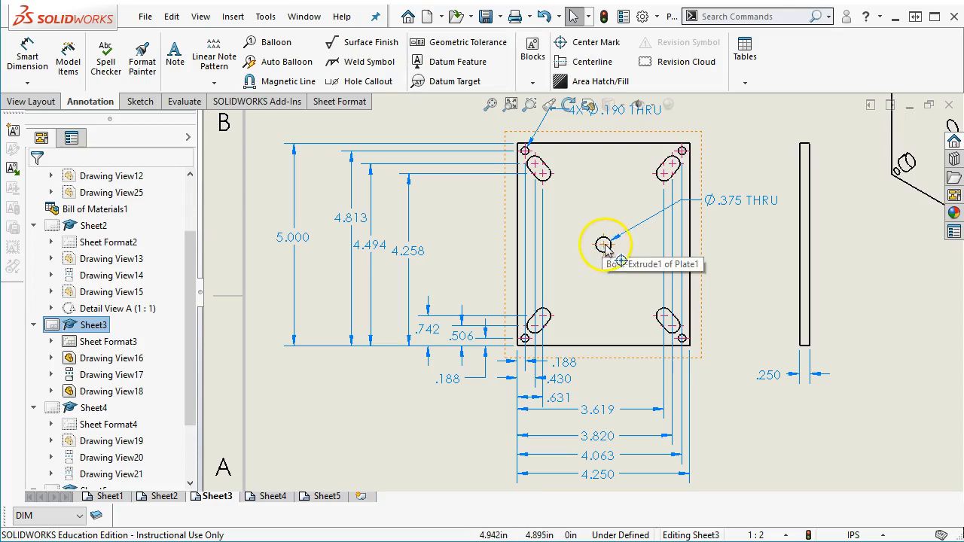
left_click(723, 200)
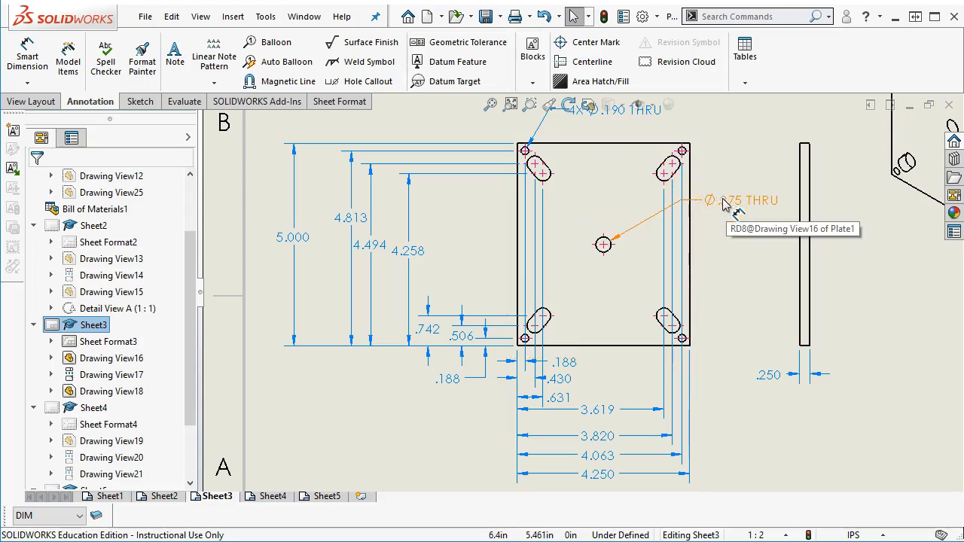
left_click(577, 259)
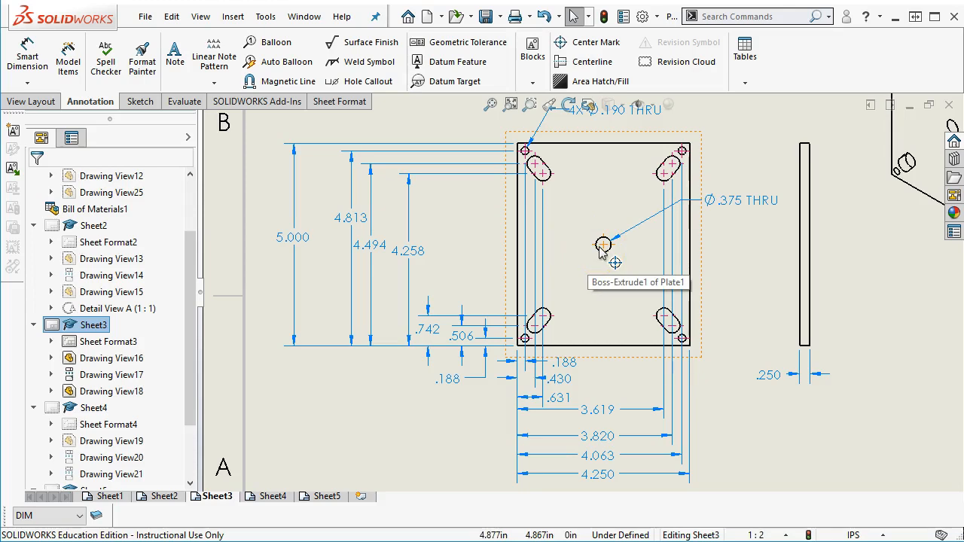
left_click(535, 172)
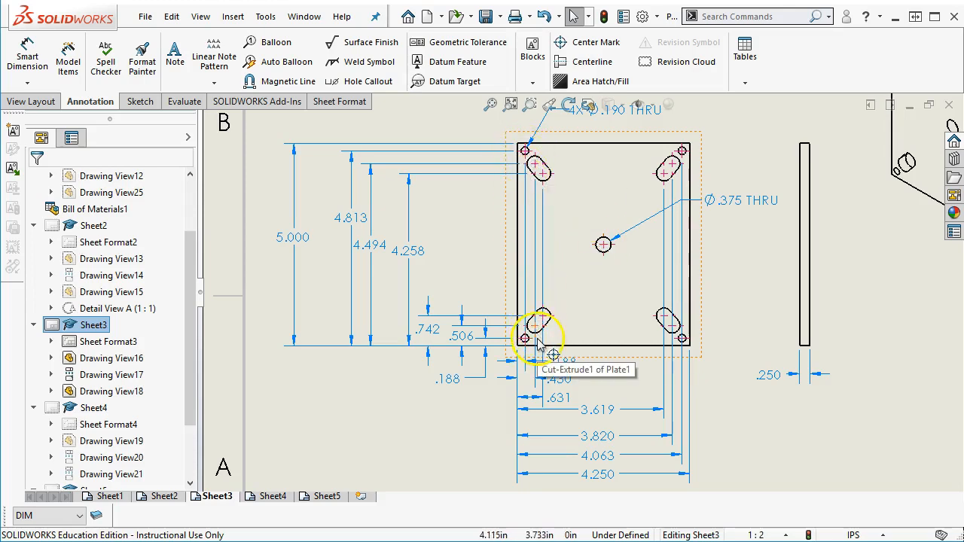
scroll(642, 198, "up", 3)
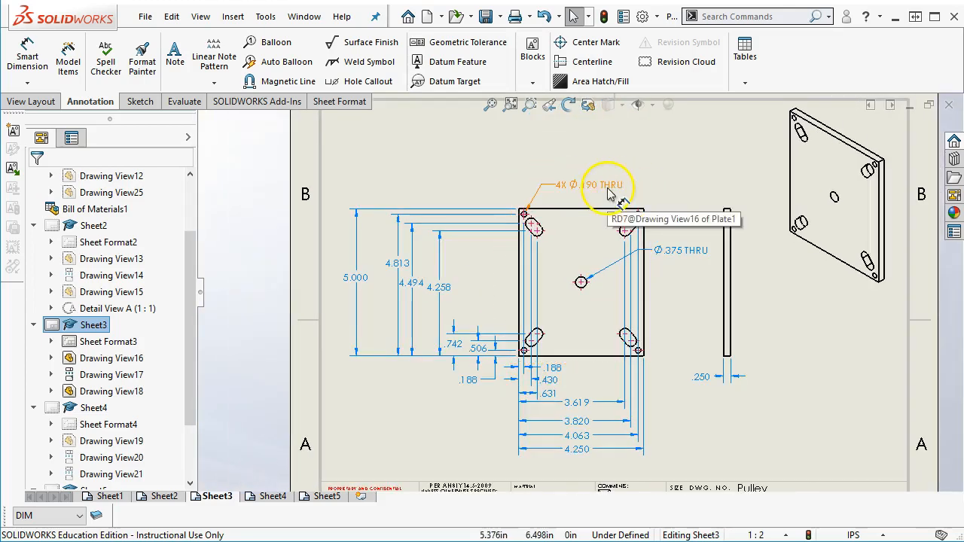
scroll(607, 196, "down", 1)
scroll(600, 203, "down", 2)
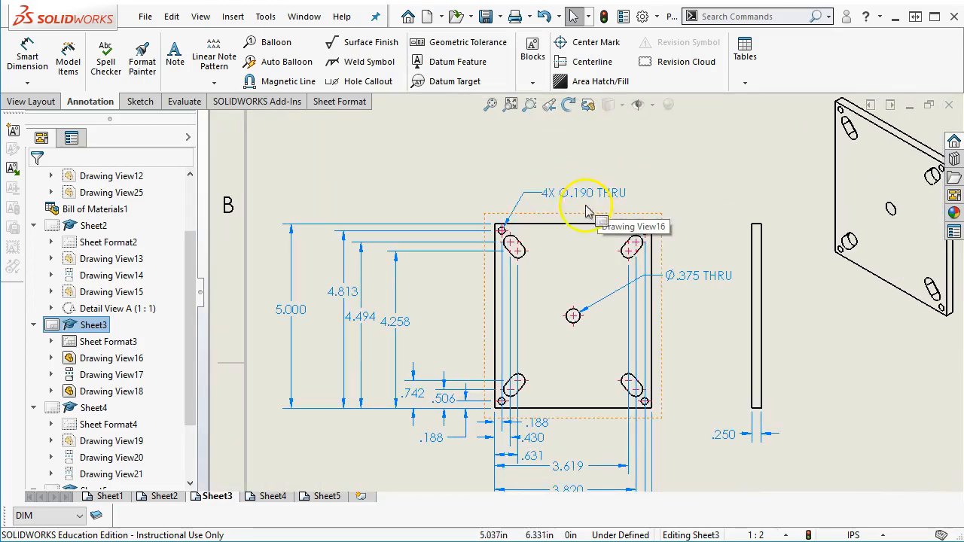
- Examine the corner-hole callout and the overall dimension layout around the plate's front view on Sheet3
scroll(557, 222, "down", 4)
scroll(531, 316, "up", 2)
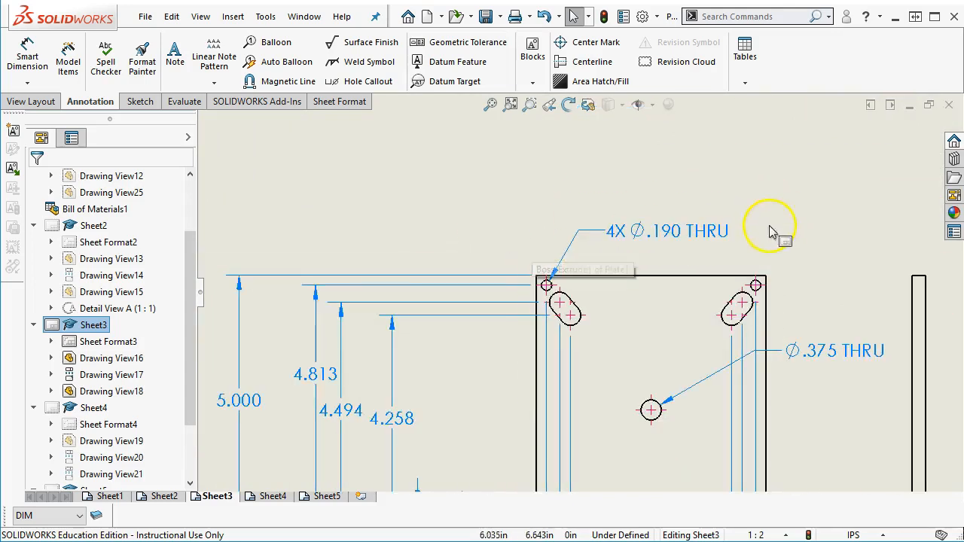
scroll(645, 355, "up", 4)
scroll(598, 301, "down", 3)
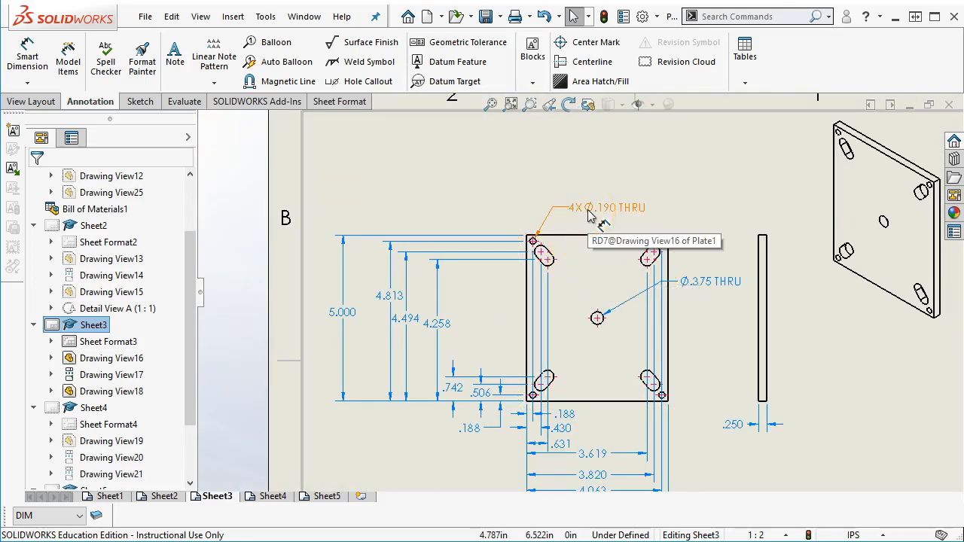
left_click(490, 104)
left_click(543, 268)
scroll(543, 271, "down", 2)
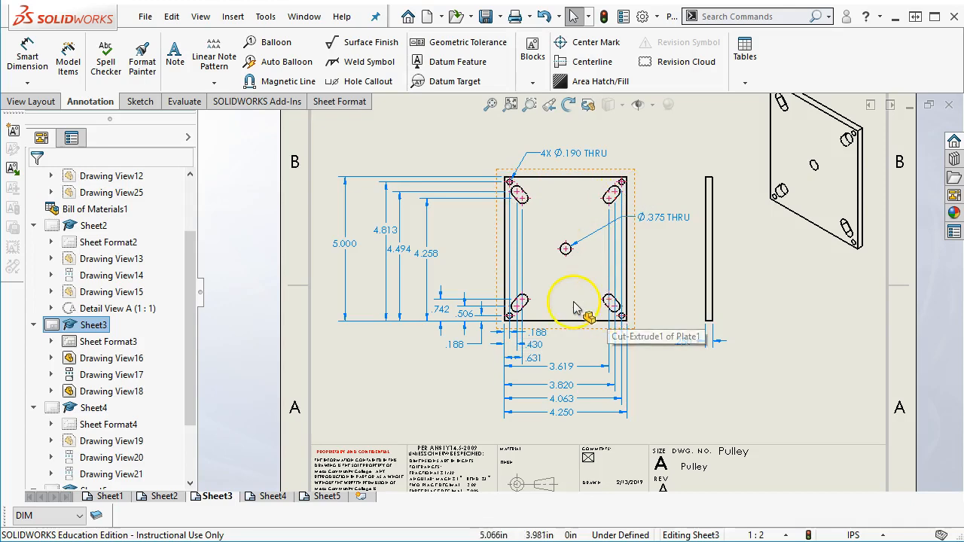
left_click(541, 202)
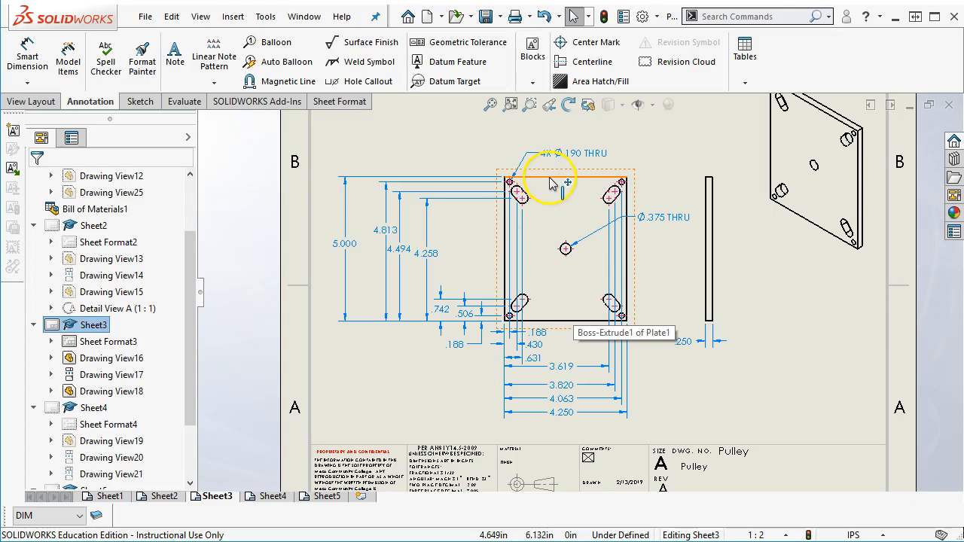
- Shift the .430 and .631 horizontal dimensions slightly right so their text lines up with the .188 dimension below the front view
scroll(582, 373, "down", 2)
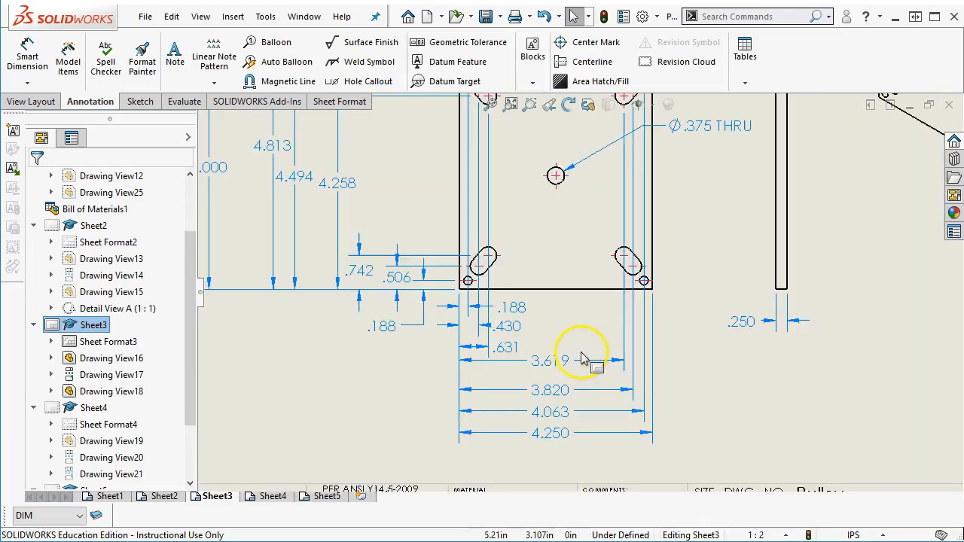
left_click(526, 330)
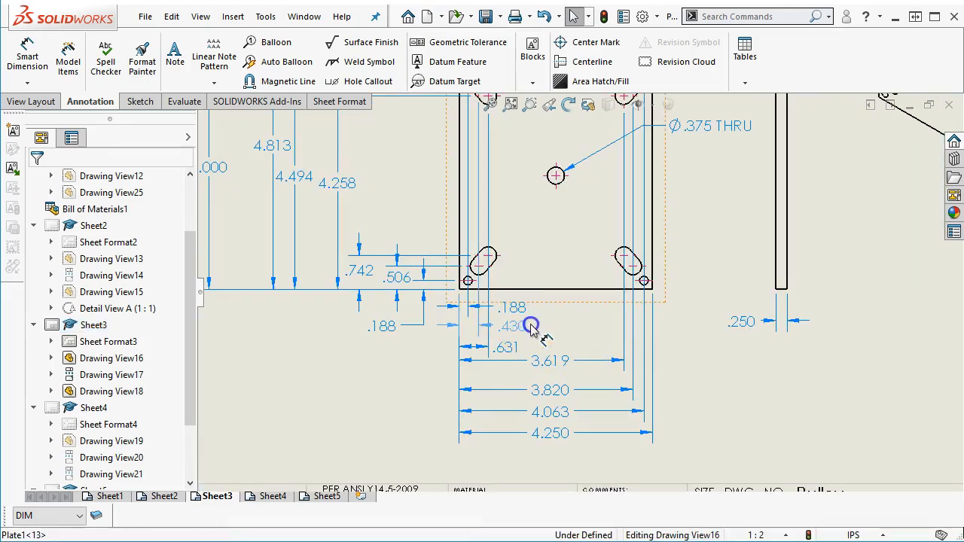
left_click(464, 347)
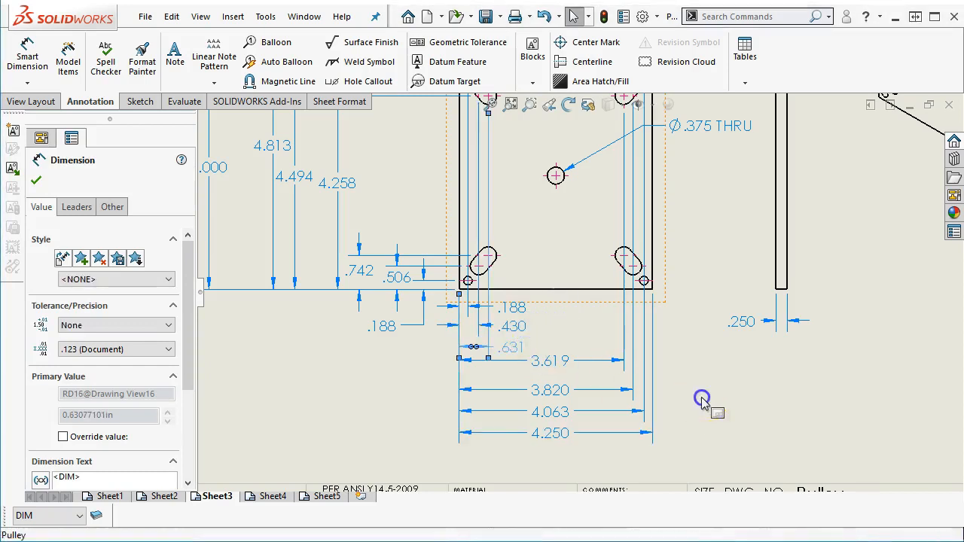
left_click(701, 402)
- Check the plate's side view, switch to the Pulley.SLDASM window and examine the plates' inner faces around the pulley
scroll(689, 354, "up", 4)
scroll(684, 301, "down", 2)
scroll(625, 199, "down", 2)
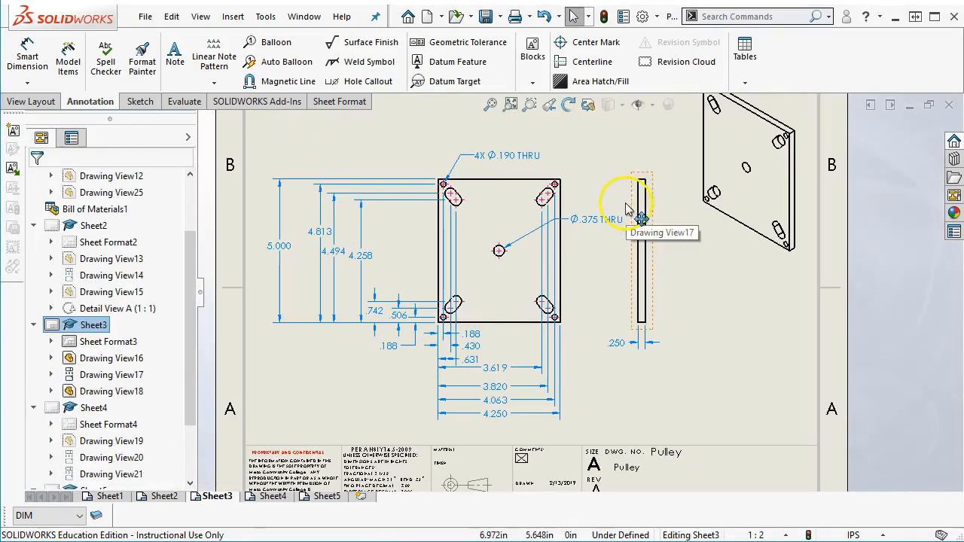
scroll(680, 228, "down", 1)
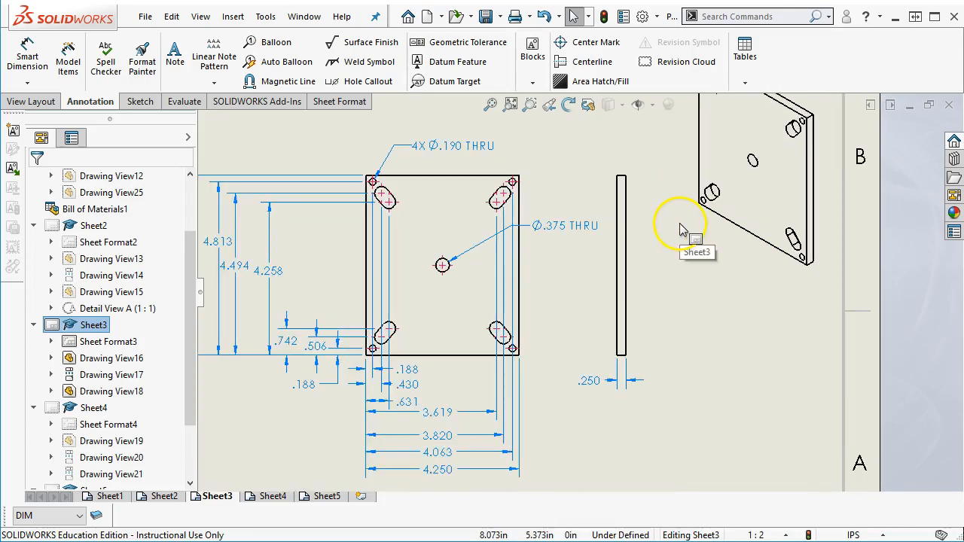
scroll(689, 259, "up", 1)
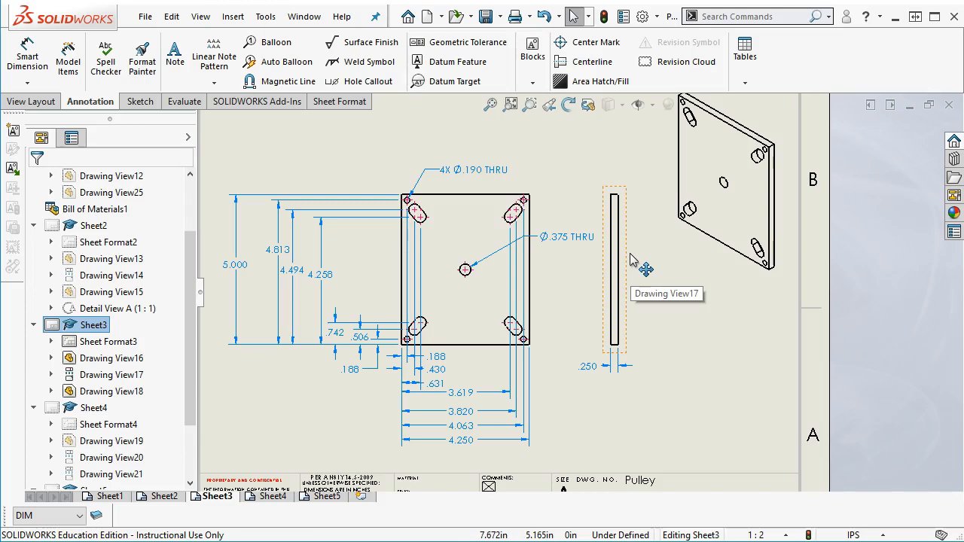
left_click(305, 16)
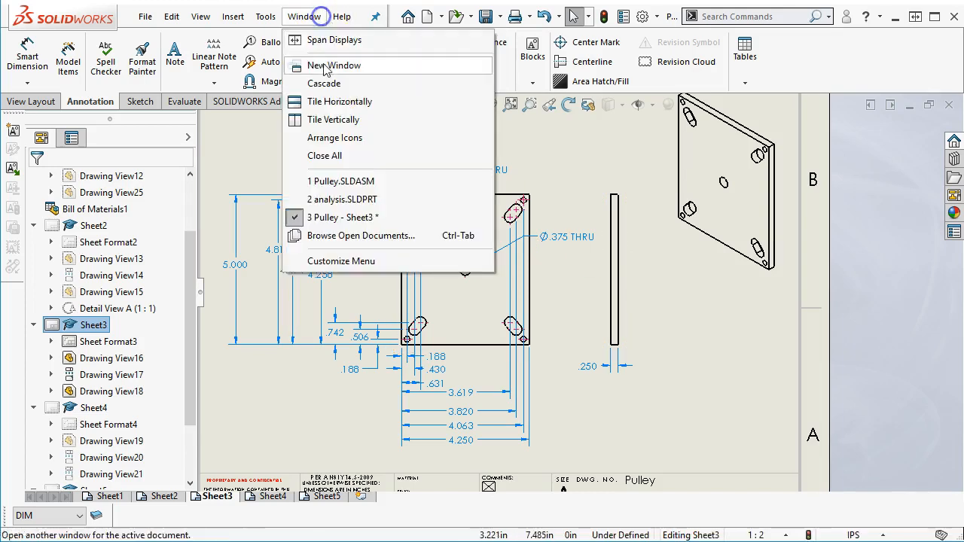
left_click(345, 182)
scroll(602, 233, "down", 5)
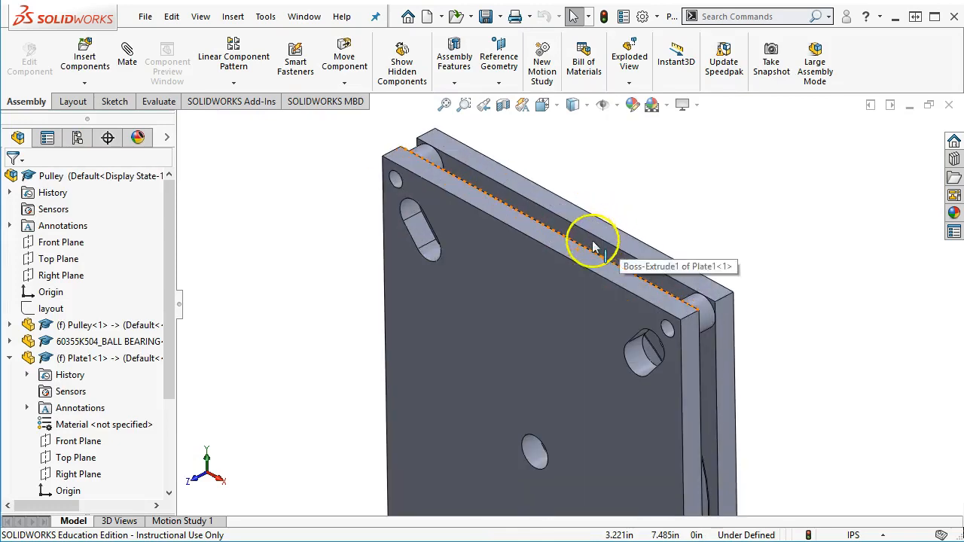
left_click(594, 242)
middle_click_drag(594, 243, 564, 241)
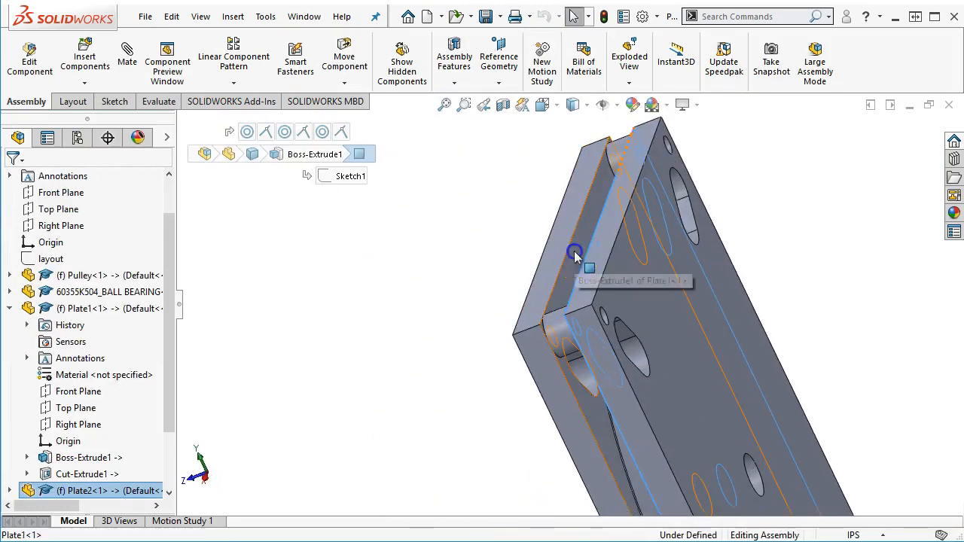
left_click(574, 252)
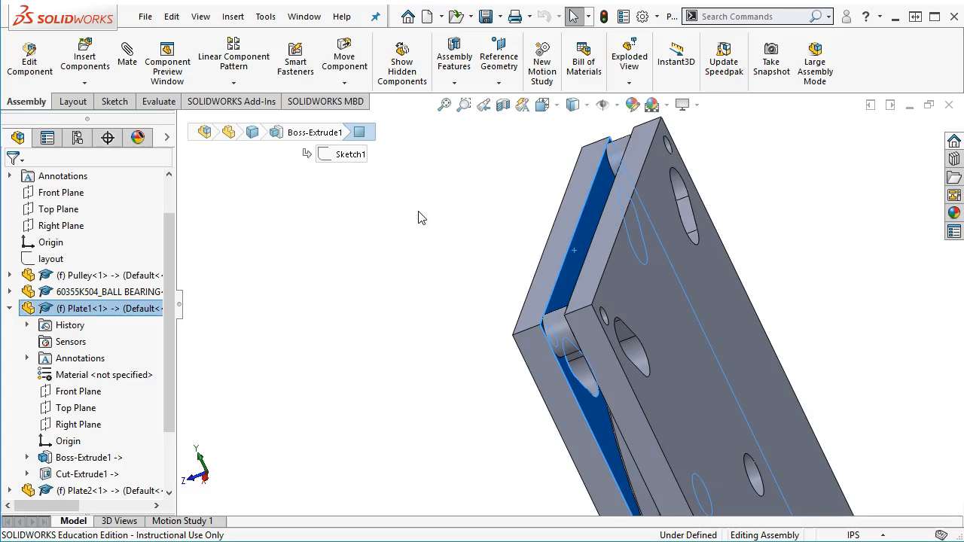
middle_click_drag(488, 233, 508, 256)
left_click(598, 307)
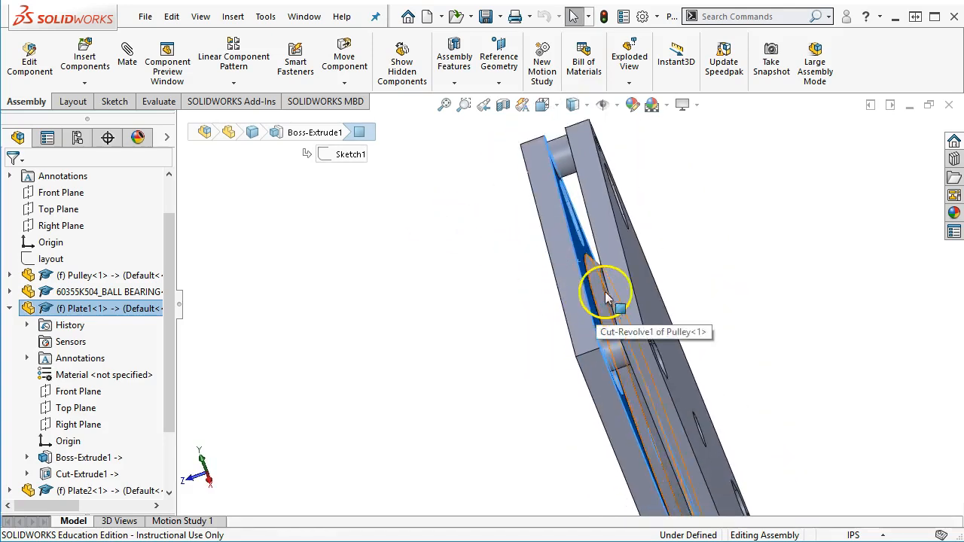
left_click(454, 293)
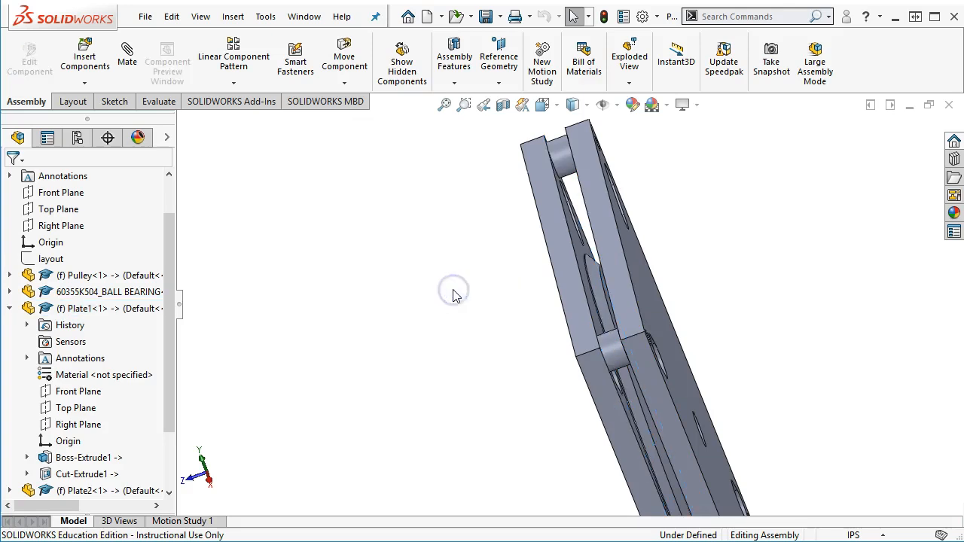
key("ctrl+7")
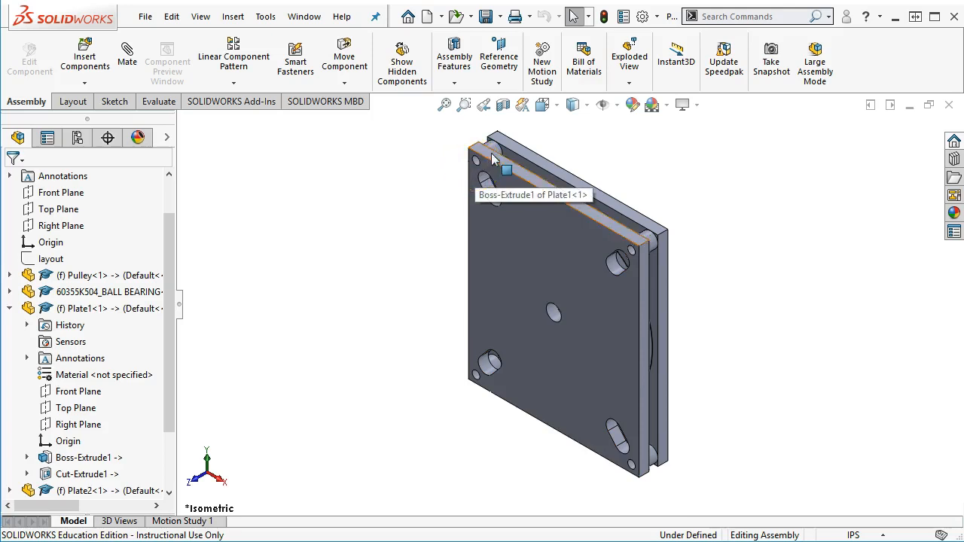
- Examine the outer faces of Plate1 and Plate2 from both sides of the assembly
left_click(525, 218)
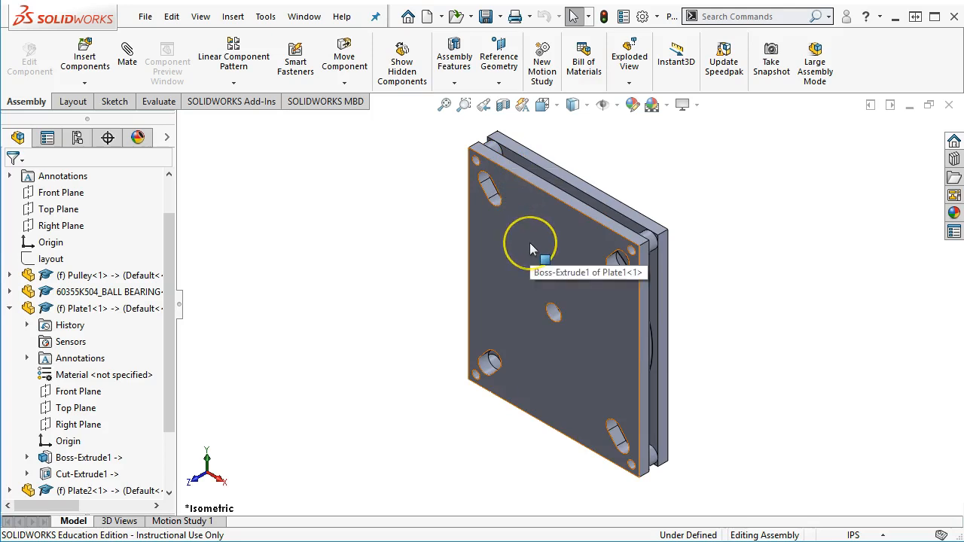
left_click(536, 256)
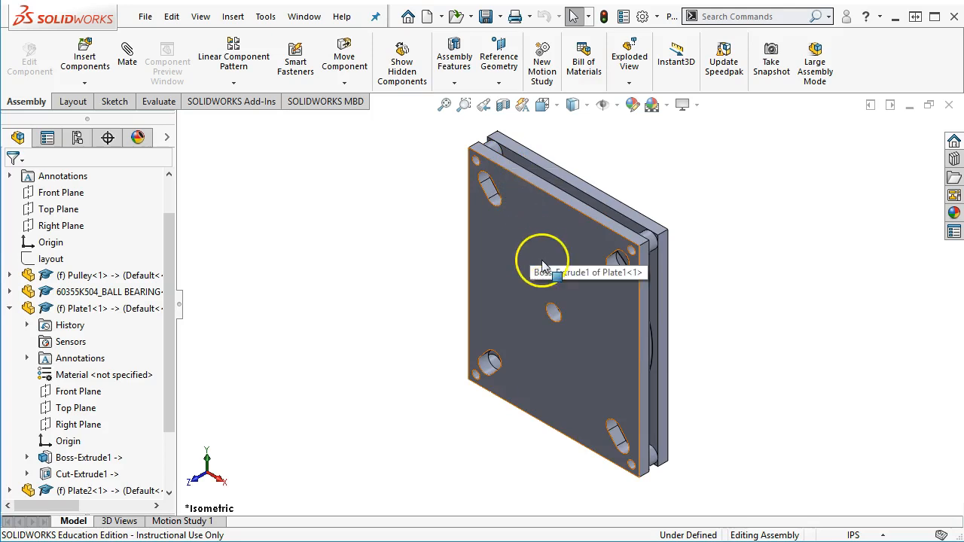
middle_click_drag(543, 262, 604, 324)
left_click(564, 256)
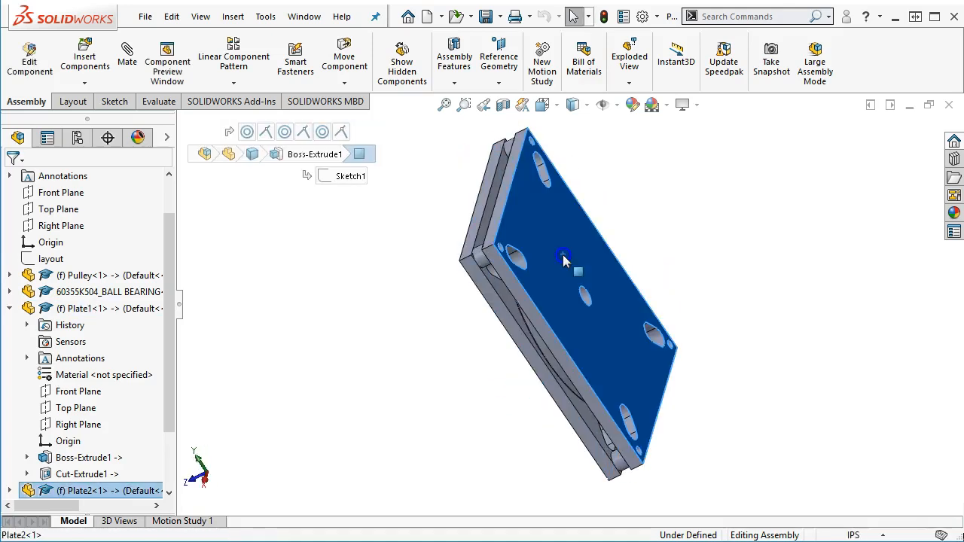
middle_click_drag(612, 272, 701, 254)
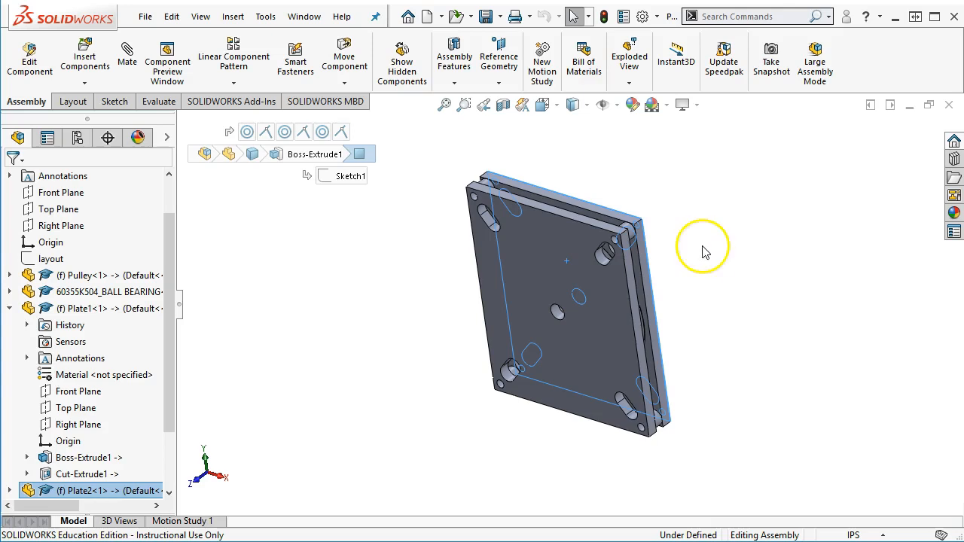
left_click(699, 238)
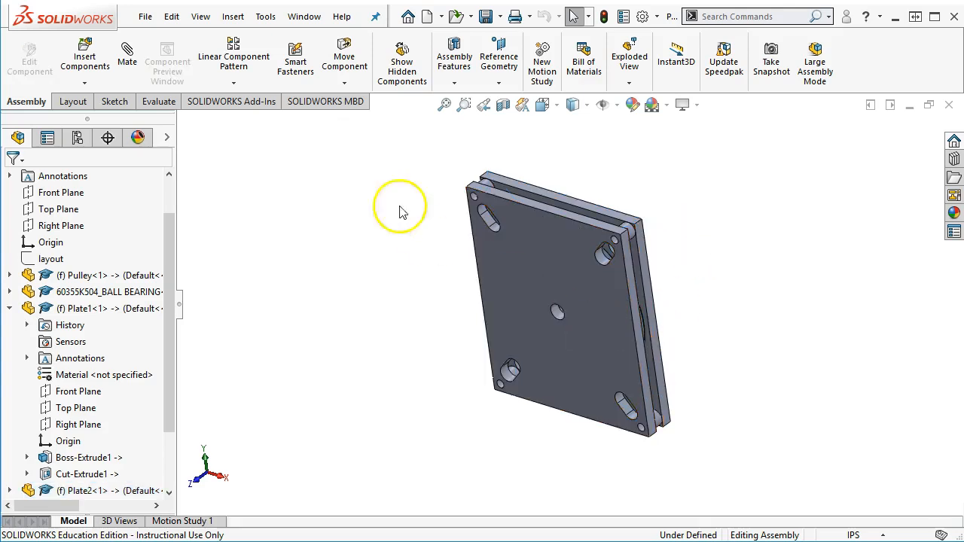
- Return to the Pulley drawing's Sheet3 and start a geometric tolerance with the Flatness symbol
left_click(305, 15)
left_click(340, 236)
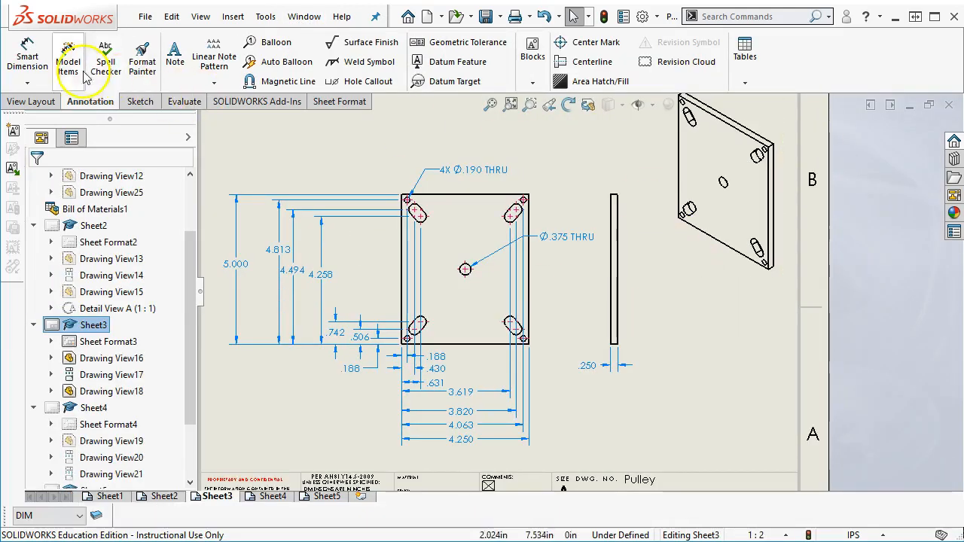
left_click(27, 57)
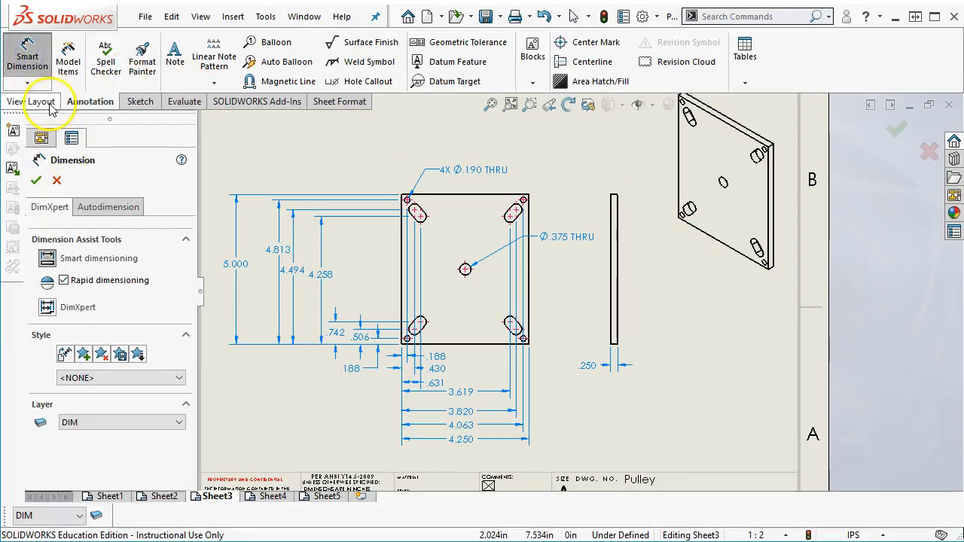
left_click(27, 56)
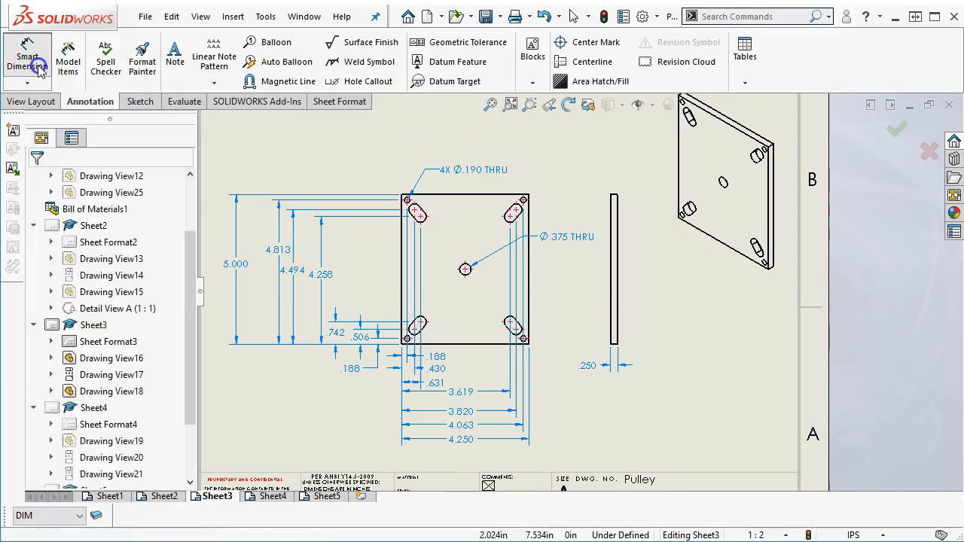
left_click(450, 41)
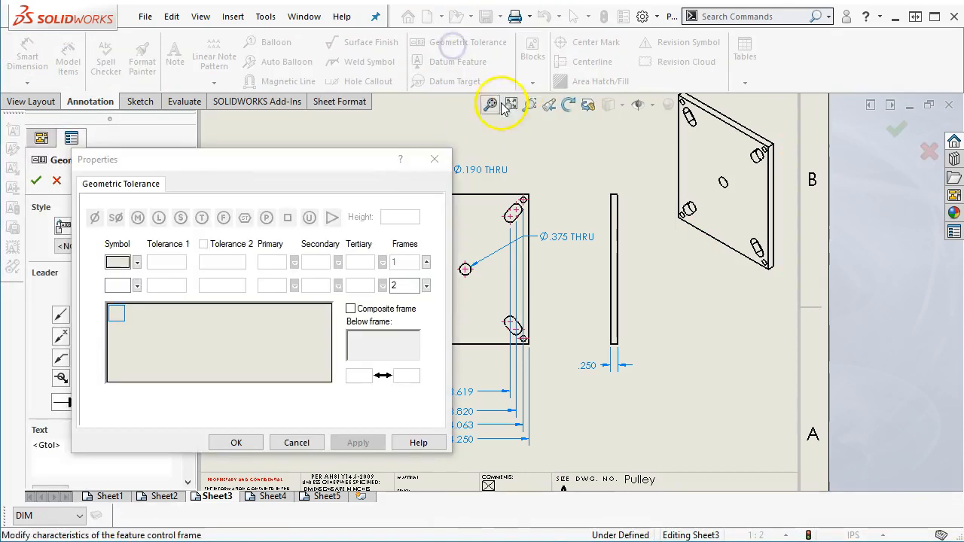
left_click(137, 263)
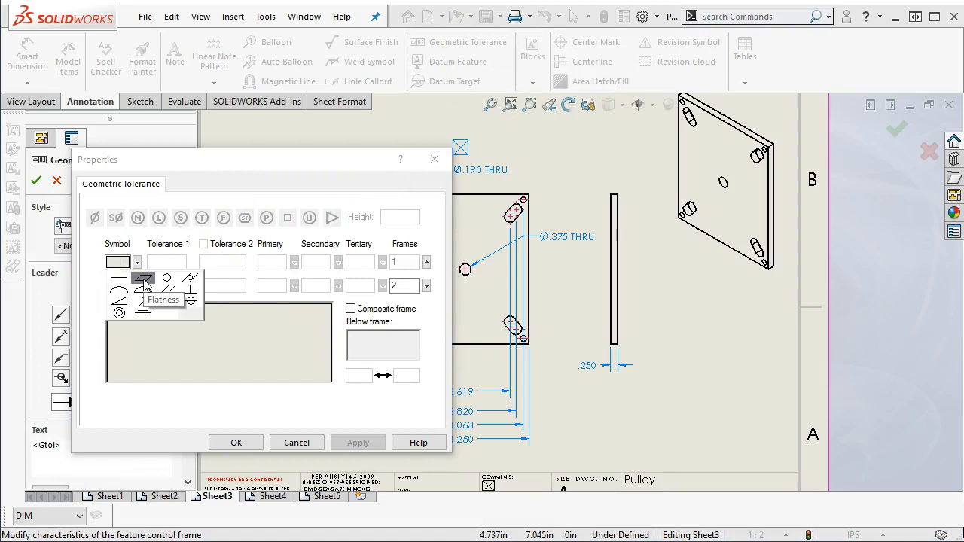
left_click(143, 278)
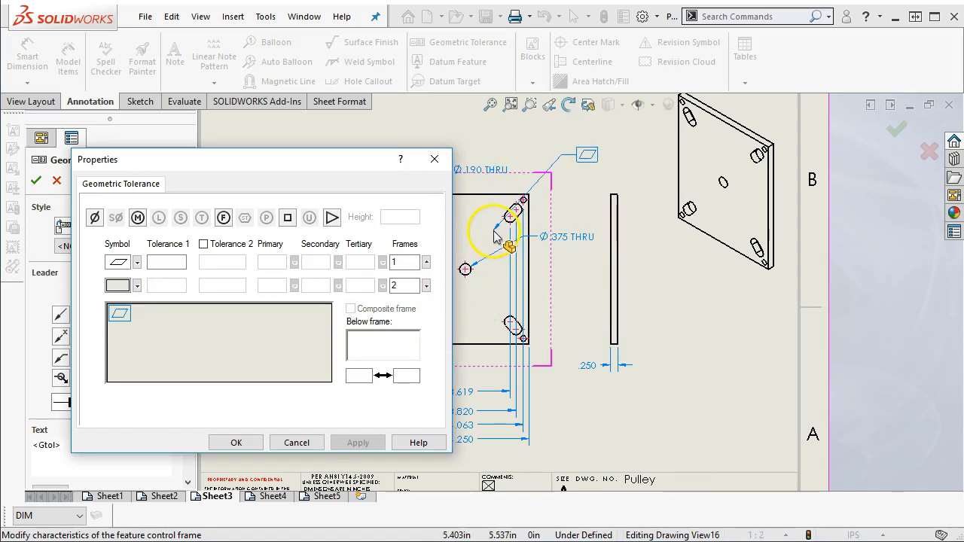
- Attach the flatness frame to the right edge of the plate's side view, place it above the view, and try to enter a tolerance of .002
scroll(642, 220, "down", 2)
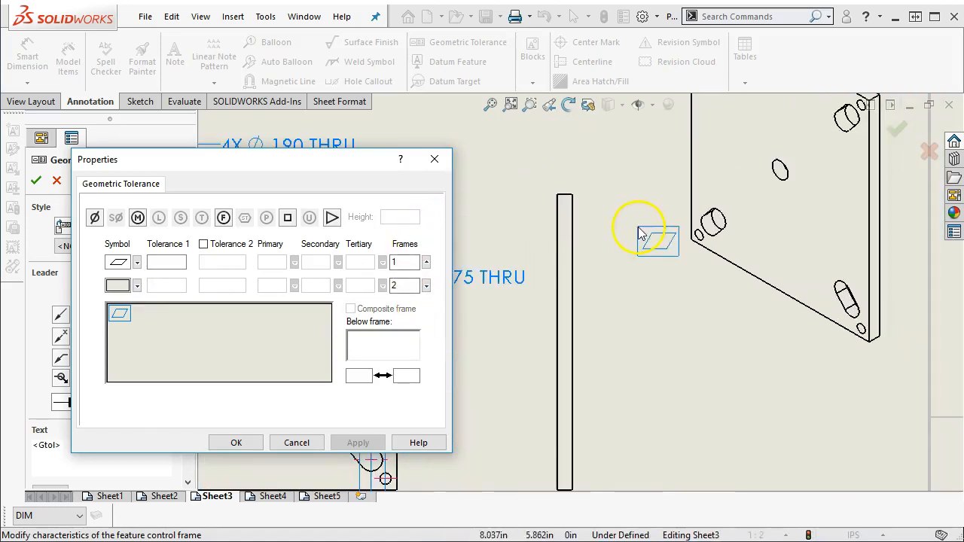
left_click(572, 220)
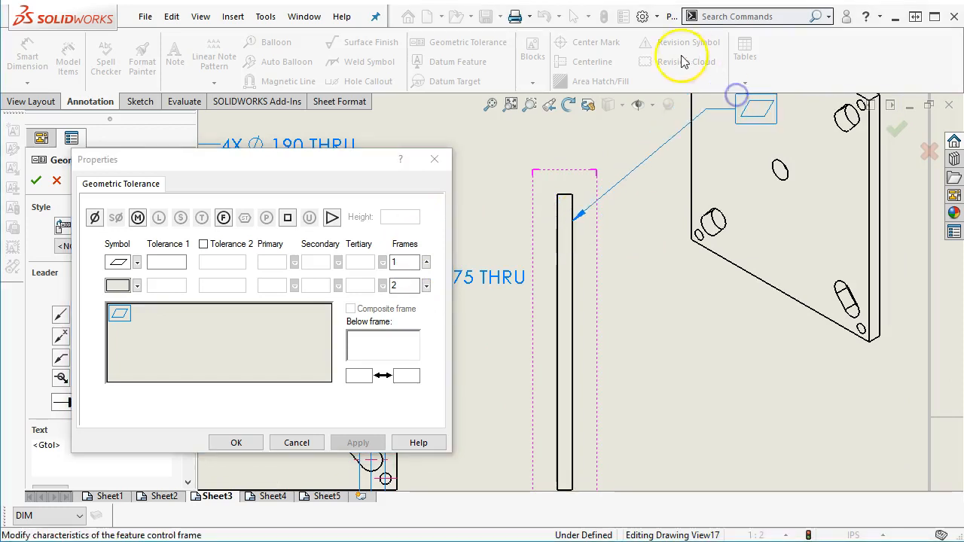
left_click(613, 140)
left_click(172, 263)
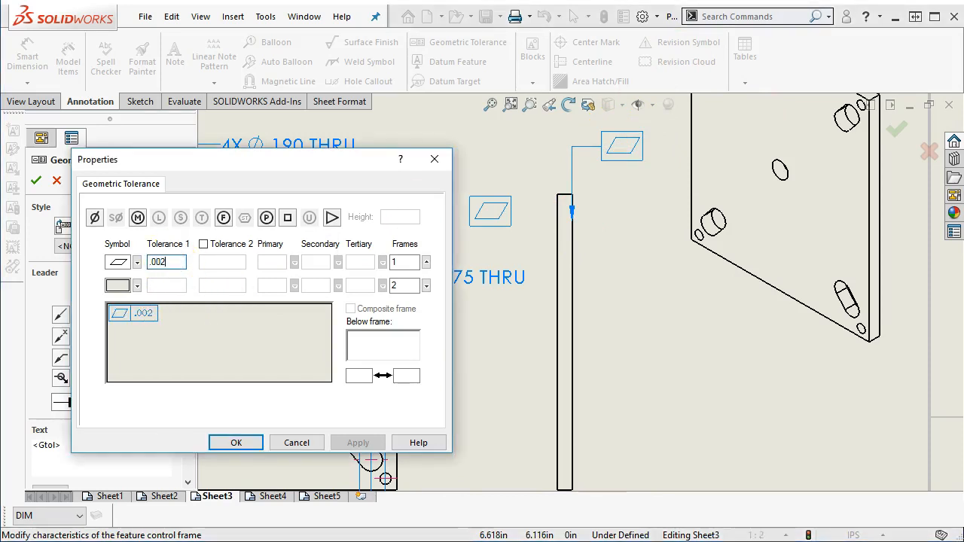
key("Return")
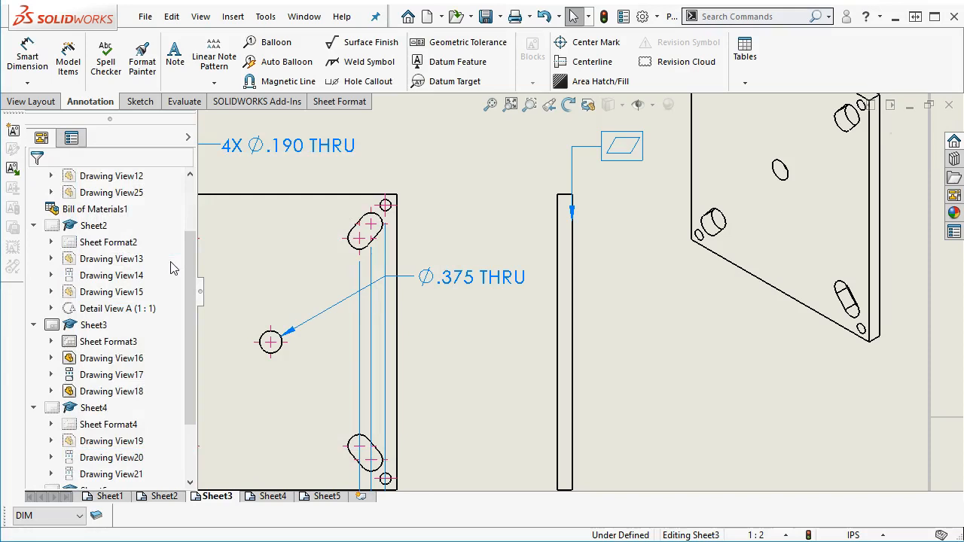
- Move the flatness frame directly above the side view's right edge and set its tolerance to .002
left_click_drag(631, 149, 603, 137)
scroll(618, 194, "up", 2)
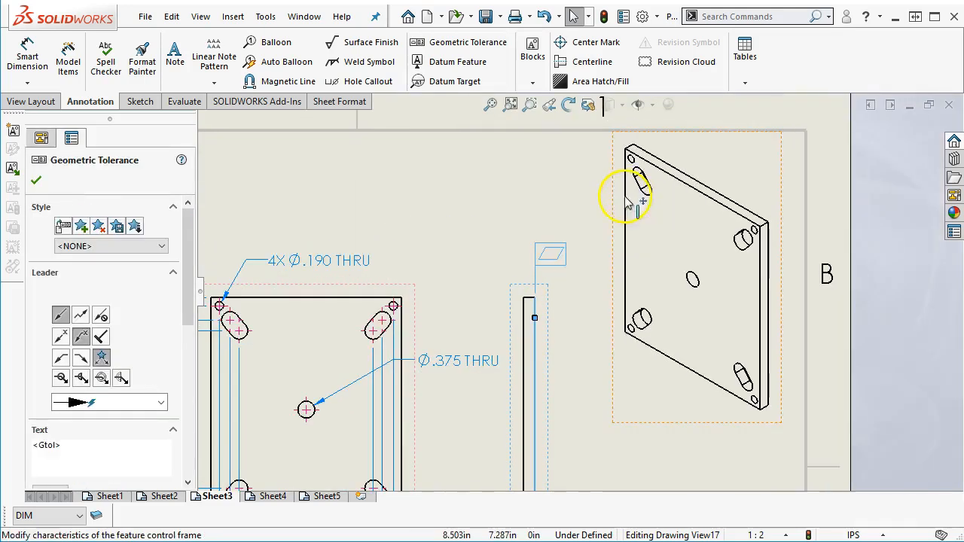
double_click(549, 254)
left_click(164, 259)
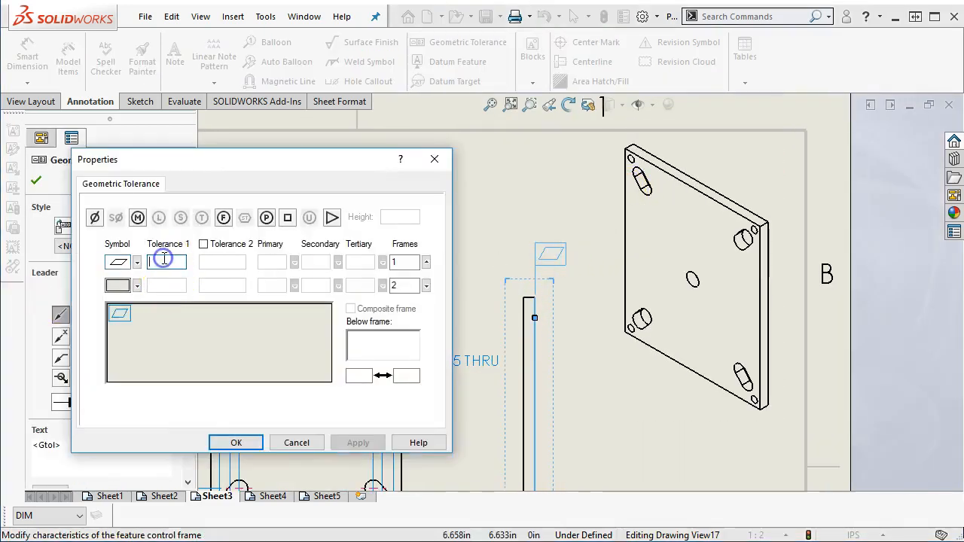
type(".002")
key("Return")
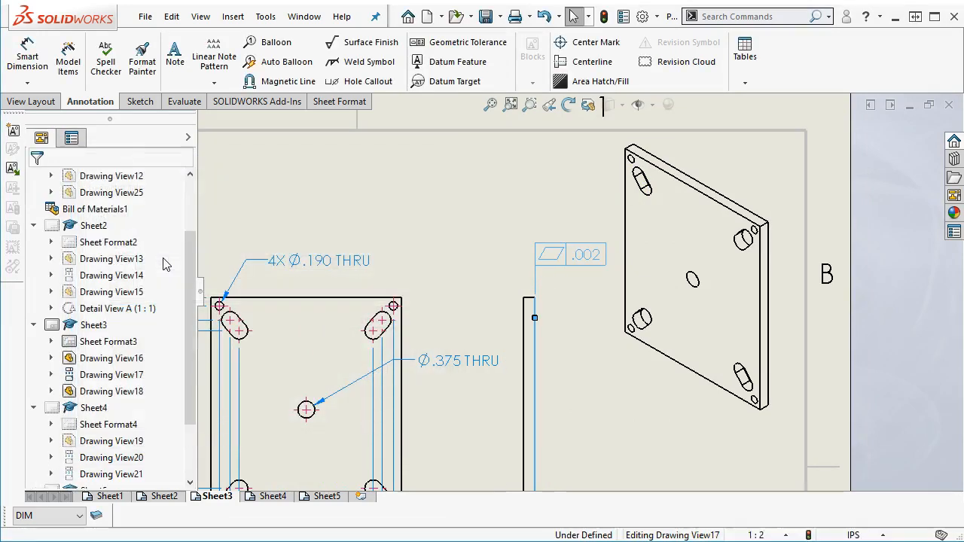
- Examine the plate's views and existing dimensions on Sheet3 for missing slot sizes
scroll(565, 392, "up", 2)
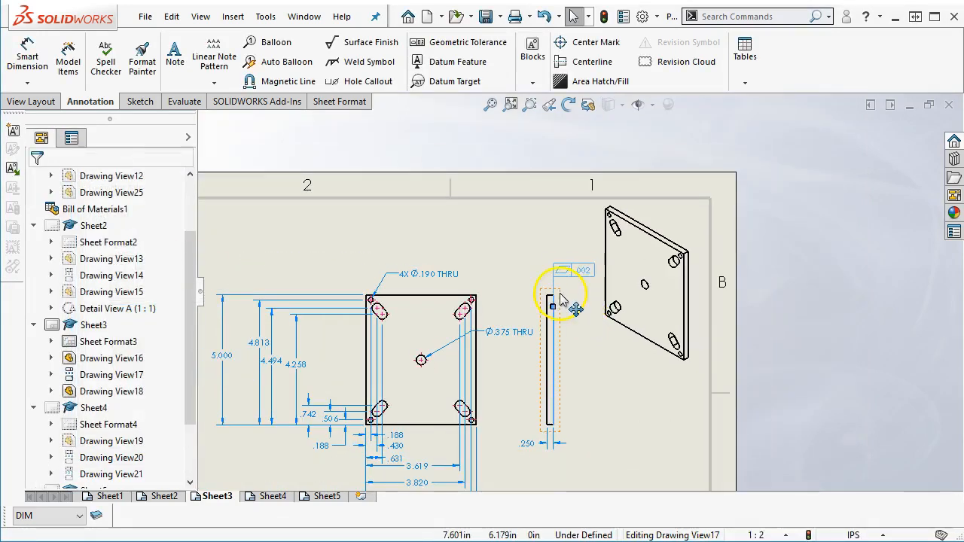
scroll(561, 316, "down", 1)
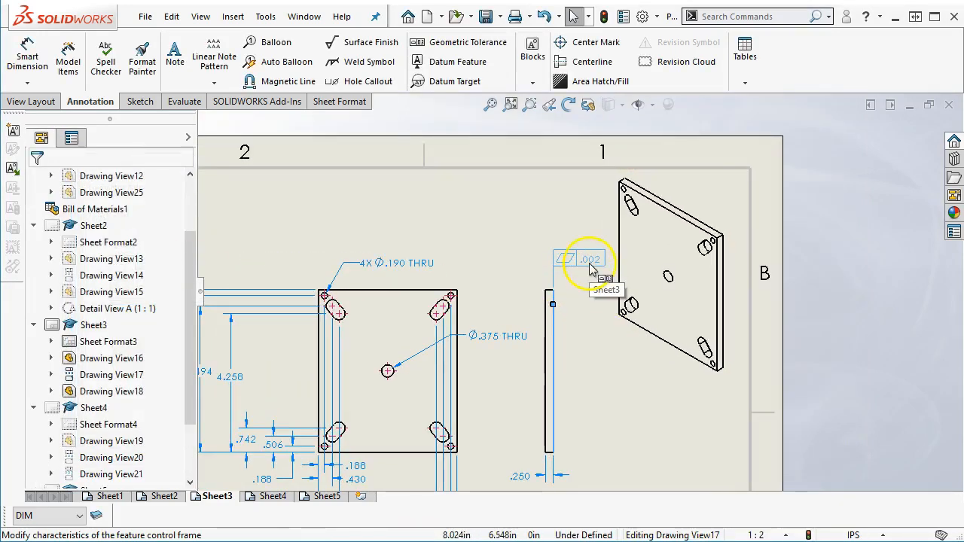
left_click(585, 337)
scroll(535, 286, "up", 2)
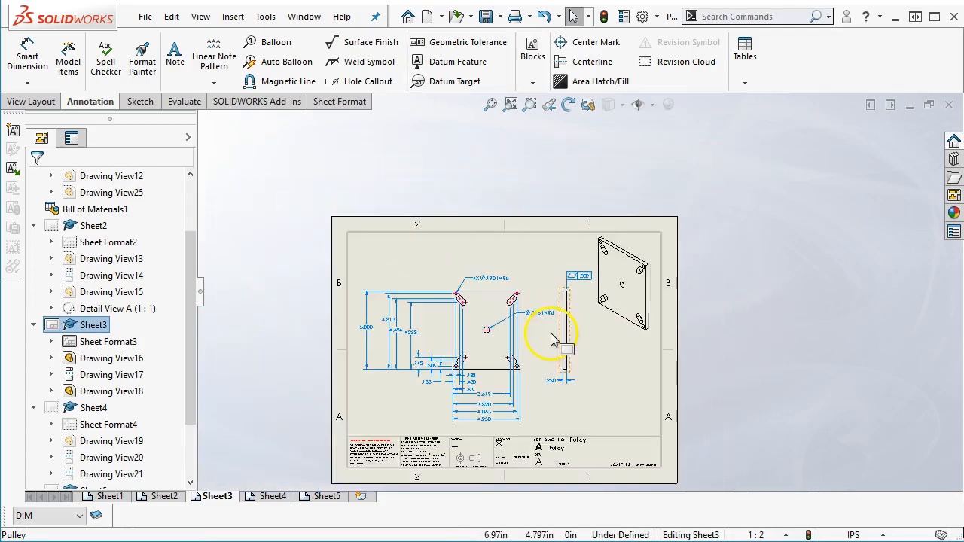
scroll(553, 341, "down", 3)
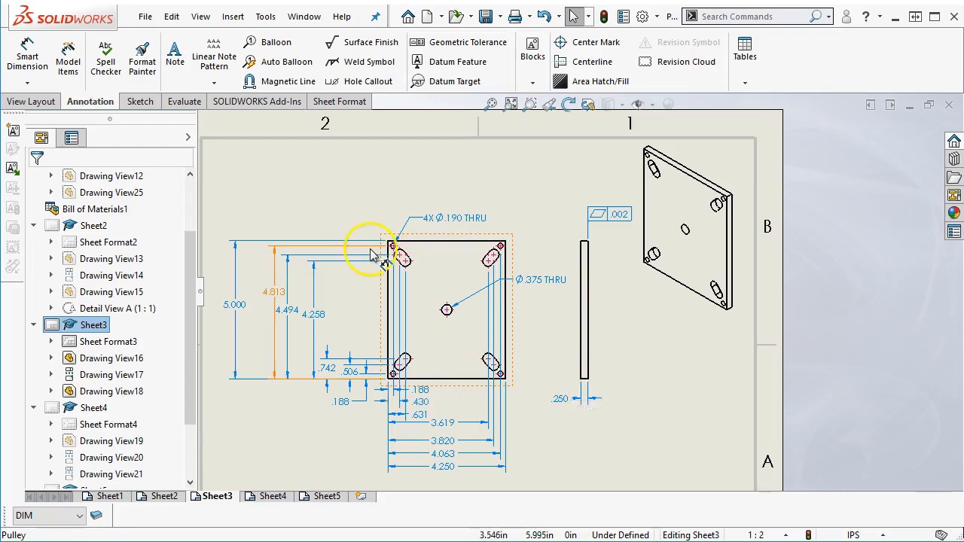
scroll(442, 366, "down", 1)
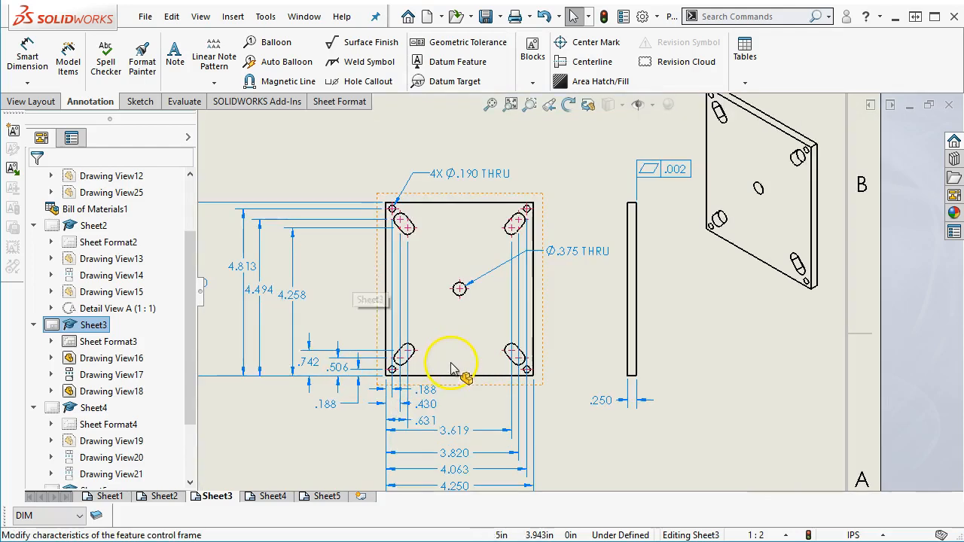
scroll(403, 256, "down", 1)
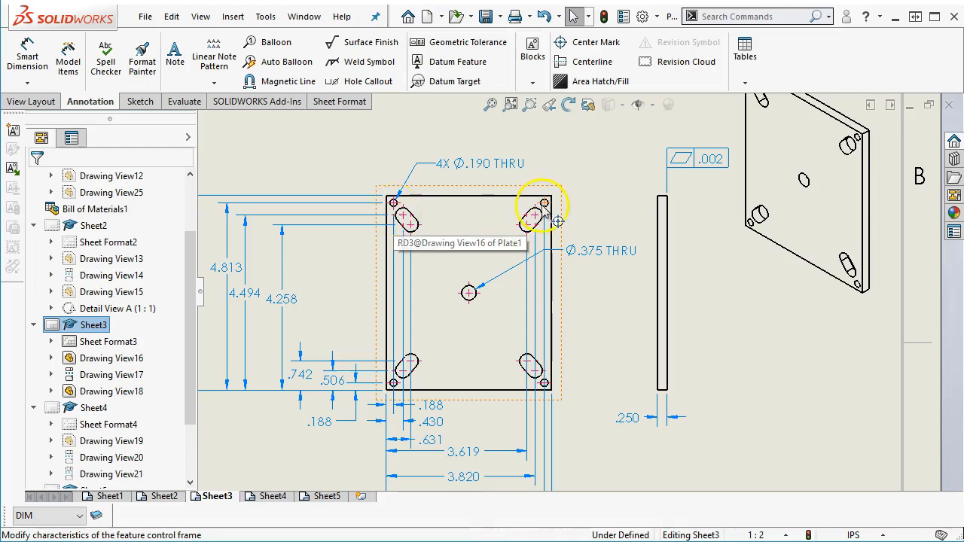
scroll(527, 248, "down", 1)
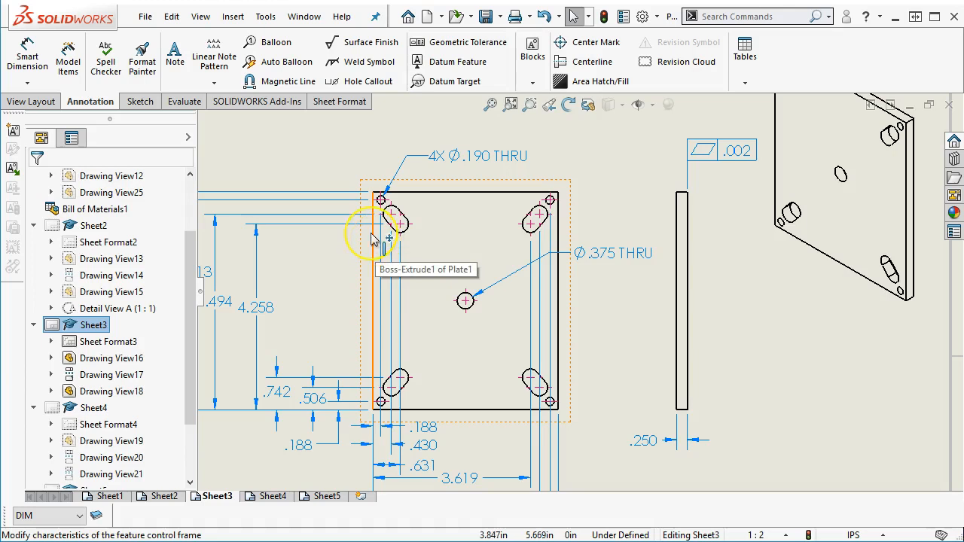
left_click(415, 217)
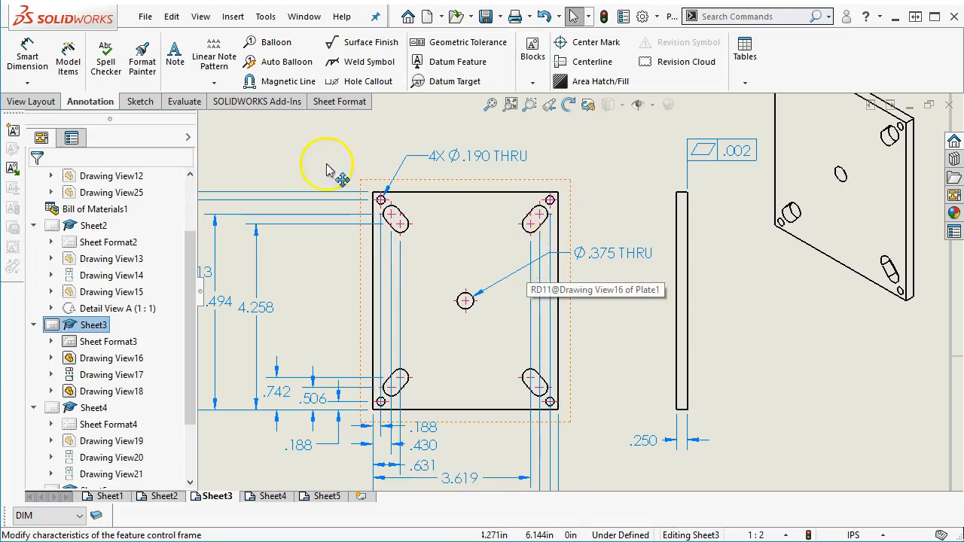
- Dimension the width between the straight sides of the front view's upper-right slot, placing it outside the plate's upper-right corner
left_click(22, 61)
scroll(505, 204, "down", 5)
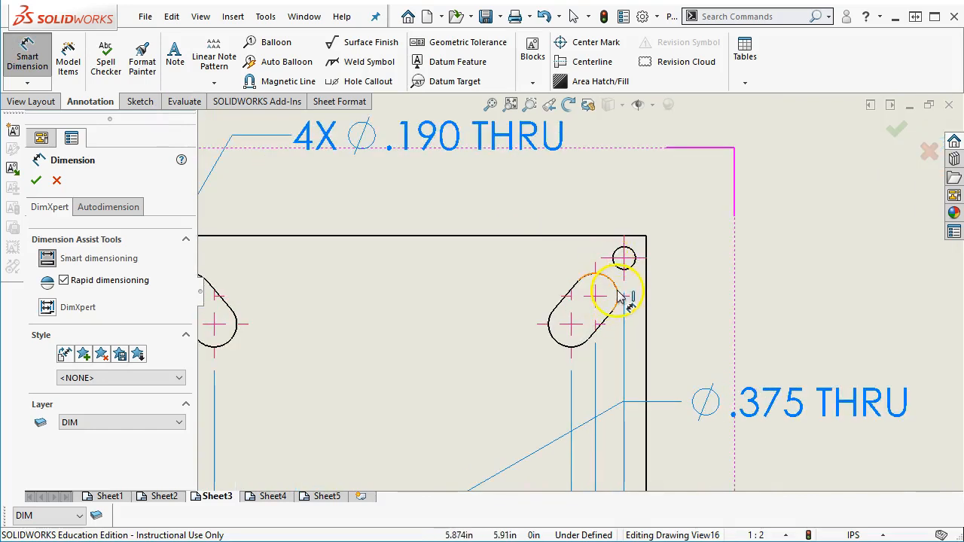
left_click(610, 324)
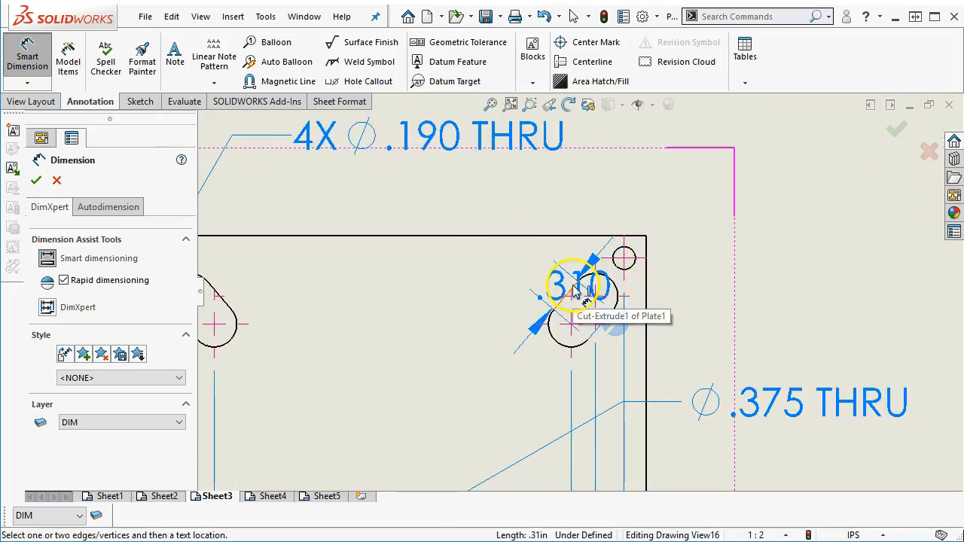
left_click(733, 226)
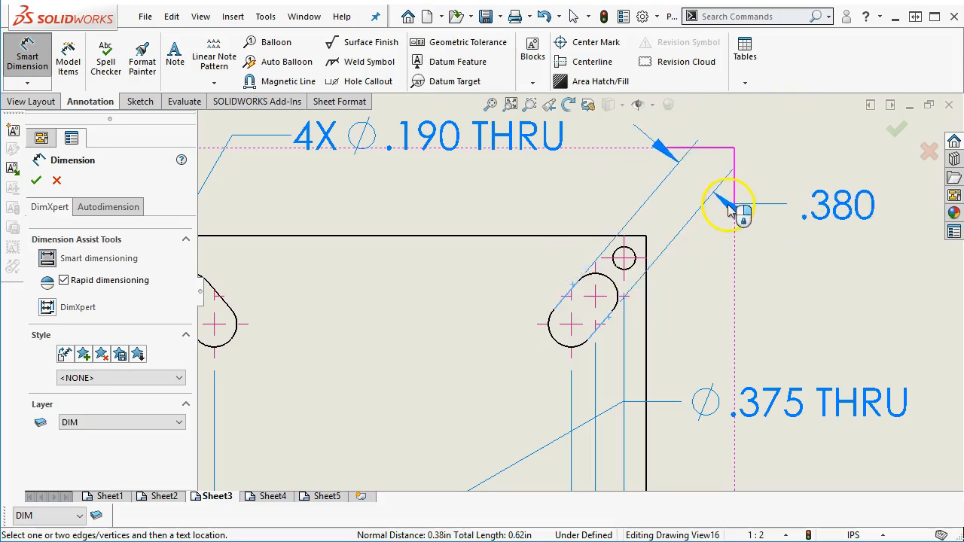
left_click(737, 209)
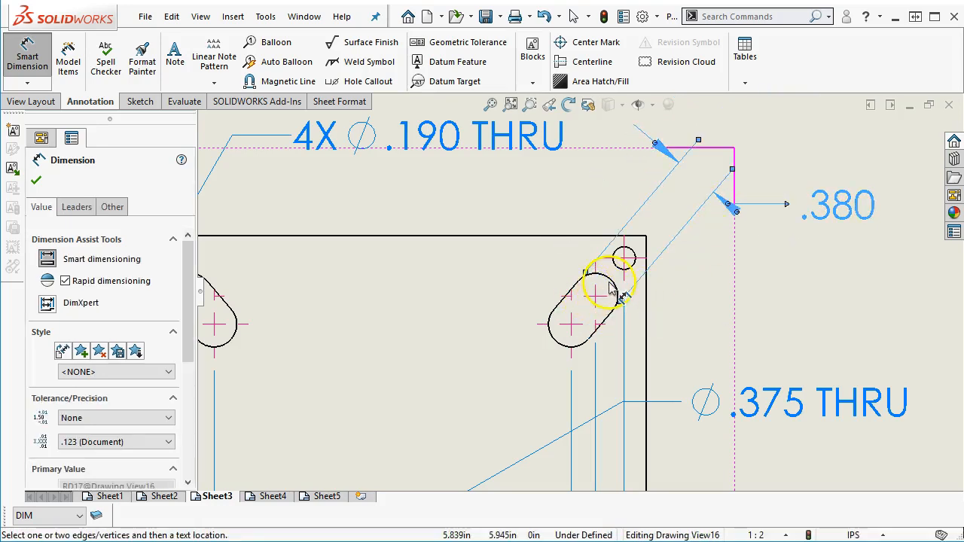
- Dimension the centre-to-centre distance between the same slot's two end arcs, placing it at the plate's top edge
left_click(610, 287)
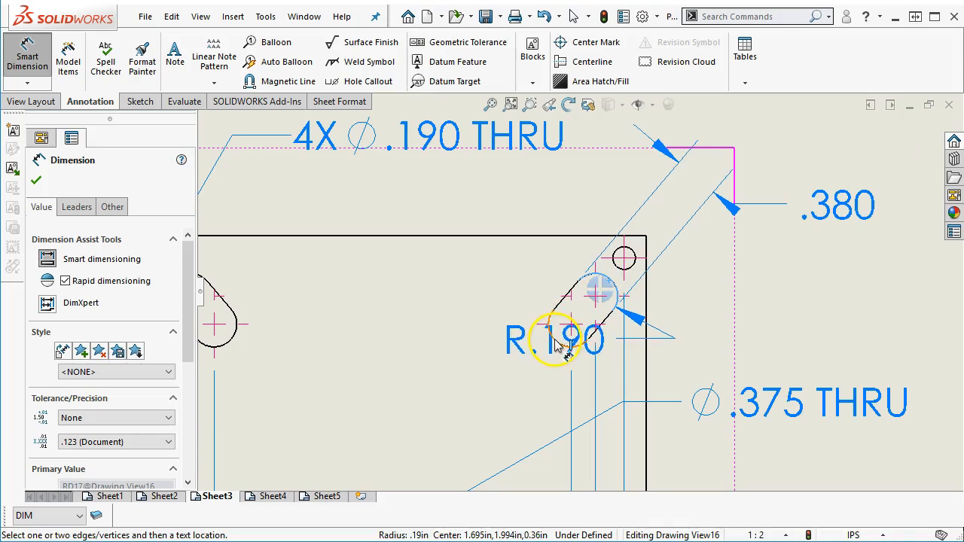
left_click(557, 345)
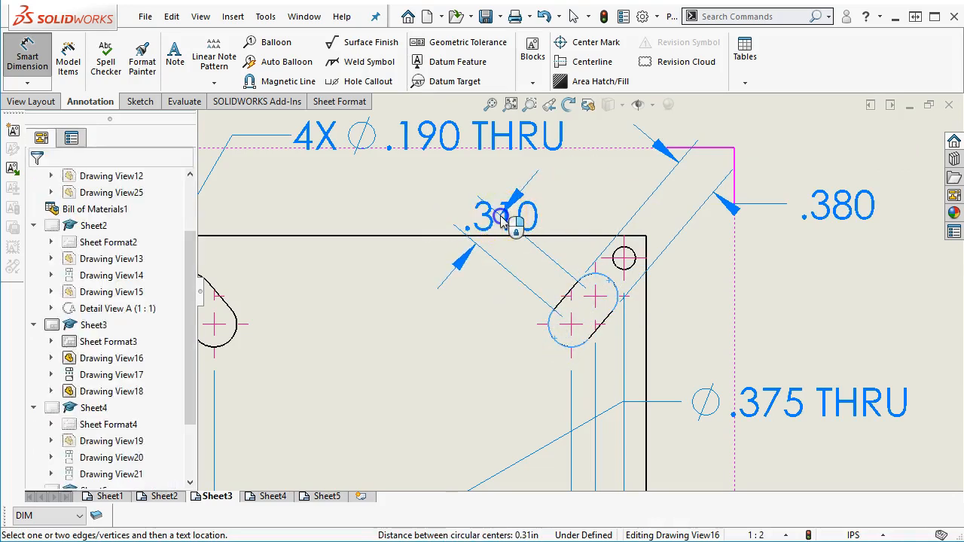
left_click(503, 219)
- Raise the Ø.190 THRU hole callout, place the slot's centre-distance dimension beneath it above the plate, and end dimensioning
scroll(609, 204, "up", 3)
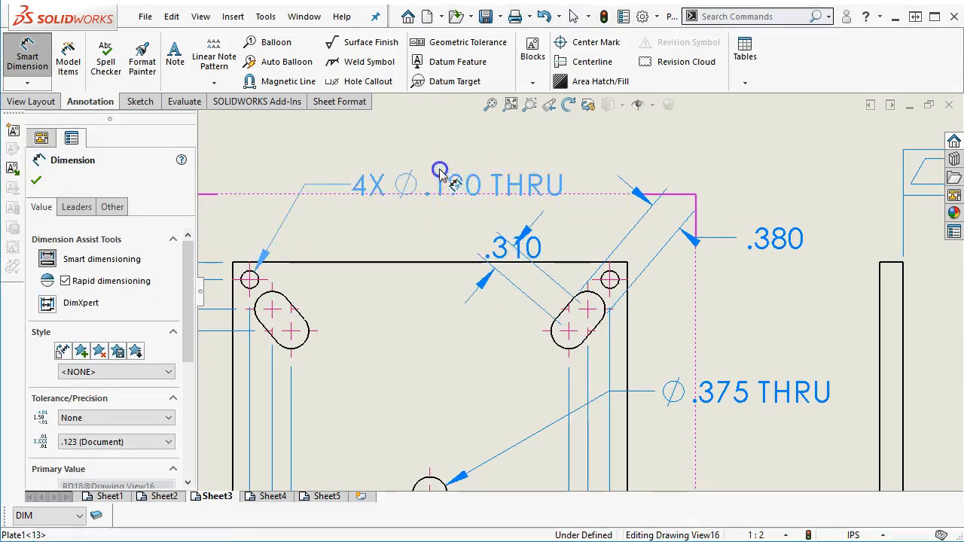
left_click_drag(441, 171, 420, 138)
left_click_drag(539, 223, 569, 207)
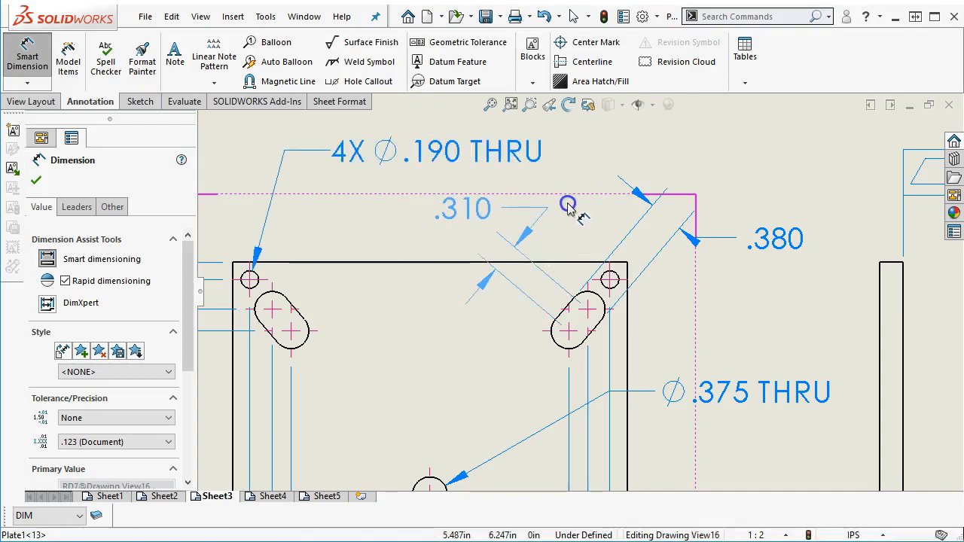
left_click(500, 220)
right_click(585, 141)
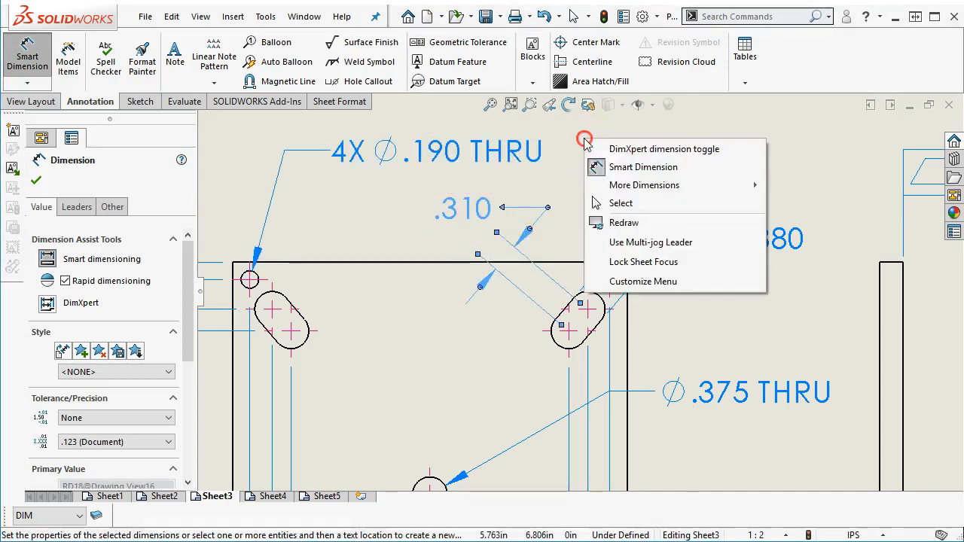
left_click(620, 203)
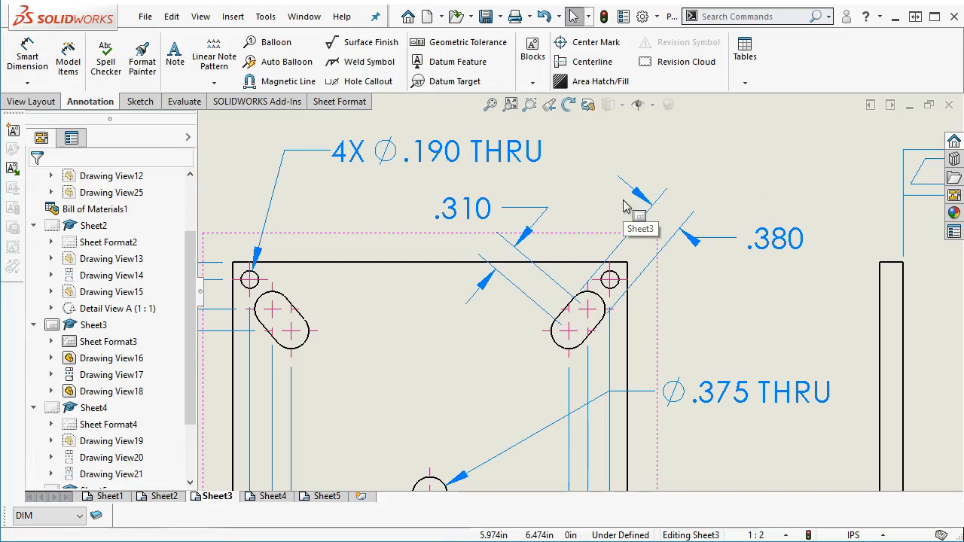
- Add the prefix 4X to the slot's centre-distance dimension text
left_click(486, 214)
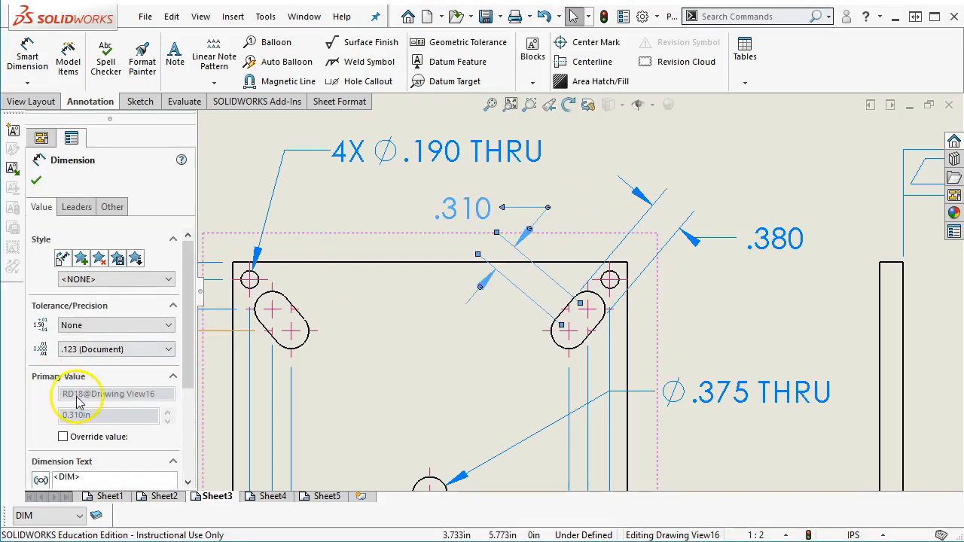
scroll(67, 388, "down", 3)
left_click(99, 355)
type("4X")
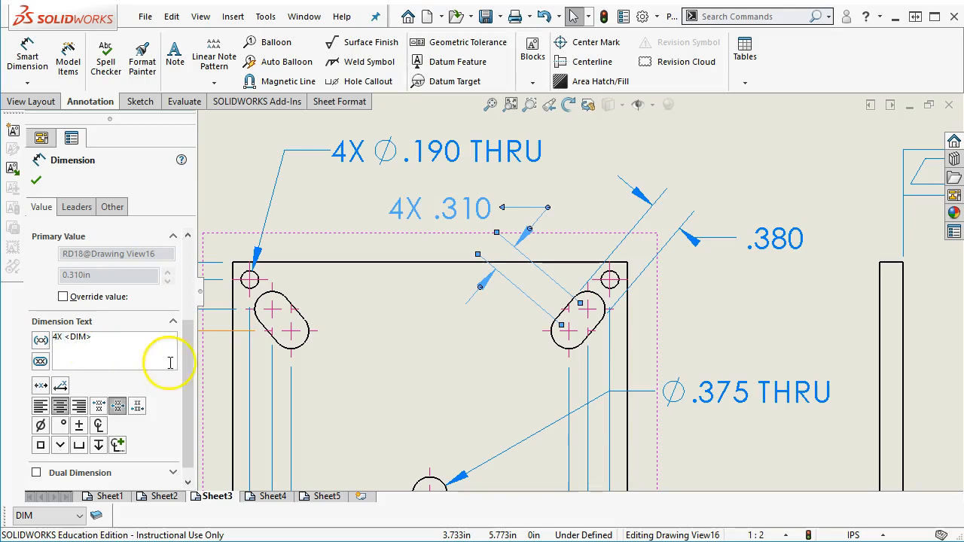
- Move the slot's width dimension lower beside the plate and add the prefix 4X on the same line
left_click_drag(790, 239, 811, 295)
left_click(88, 340)
left_click(54, 339)
type("4X")
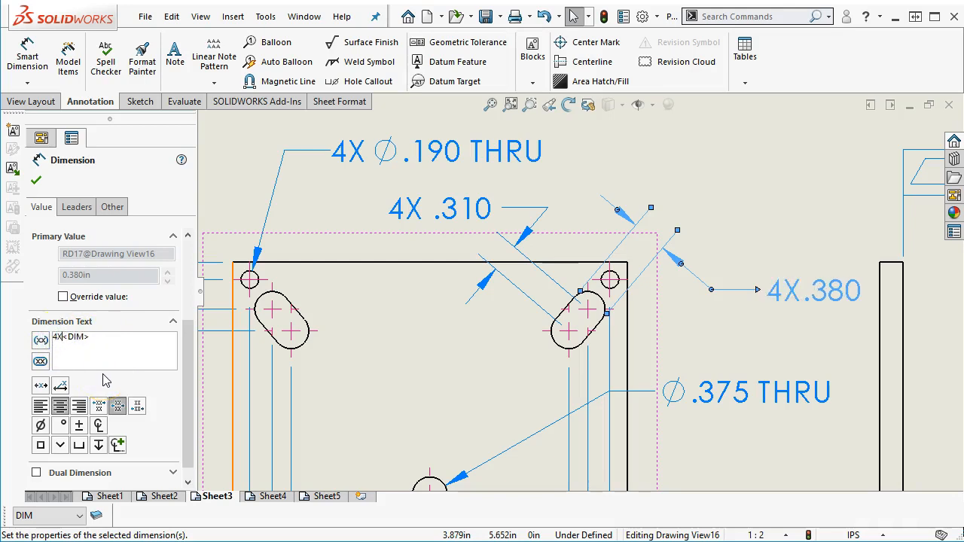
key("Return")
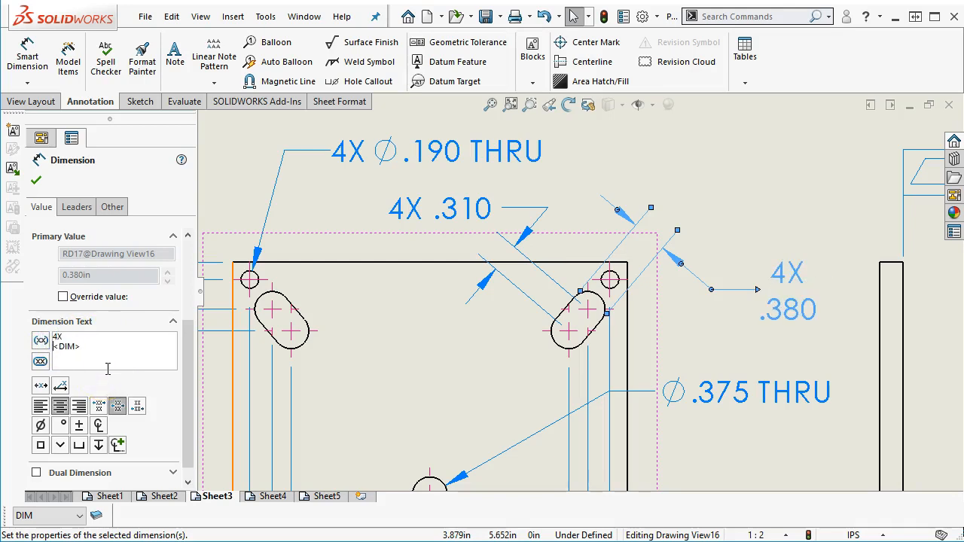
key("BackSpace")
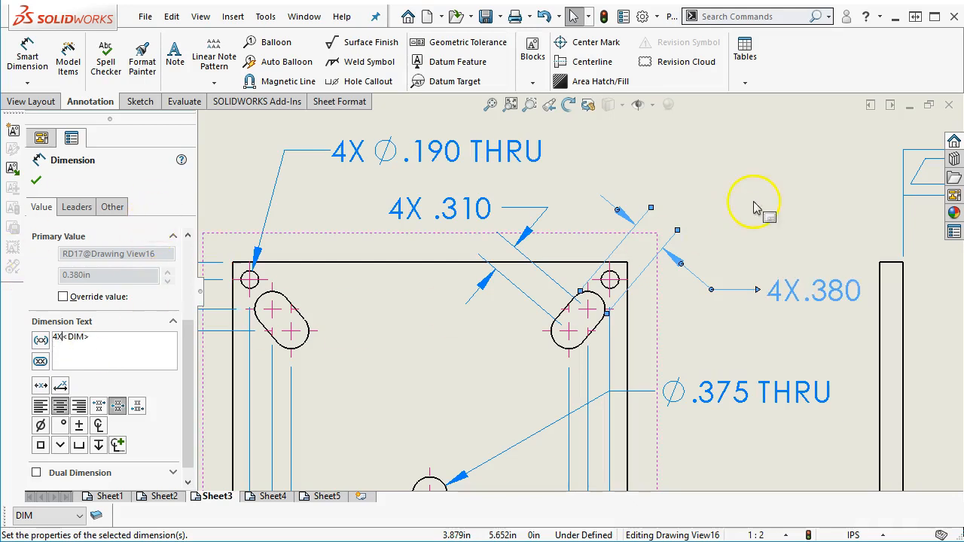
left_click(723, 151)
- Examine the slots and their dimensions in the plate's front view, including the slot width
scroll(680, 263, "up", 5)
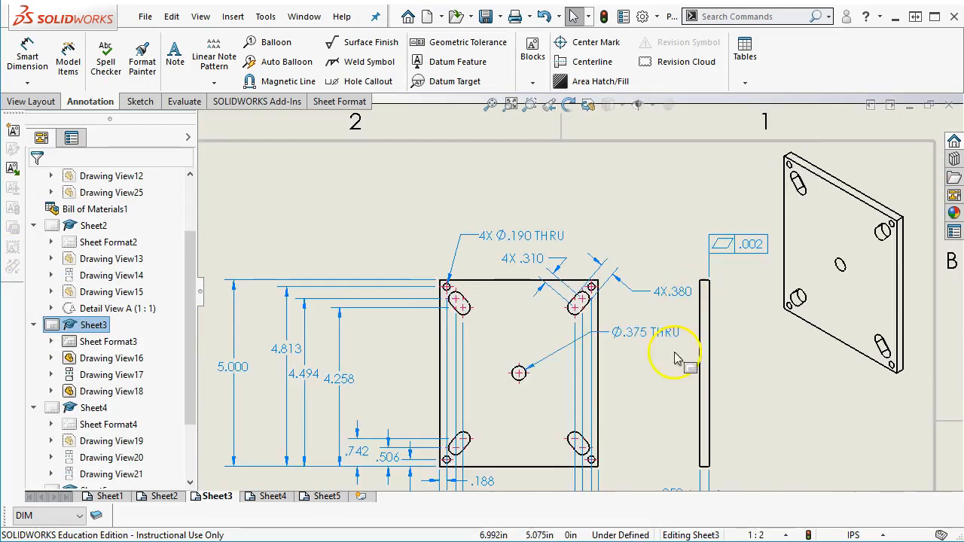
scroll(675, 360, "up", 2)
scroll(667, 383, "down", 2)
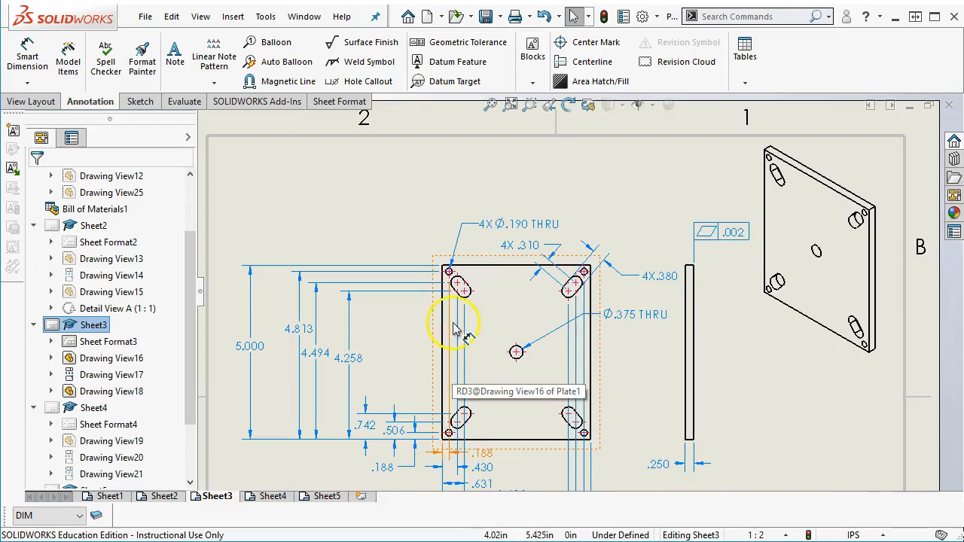
scroll(467, 313, "down", 1)
scroll(473, 314, "down", 1)
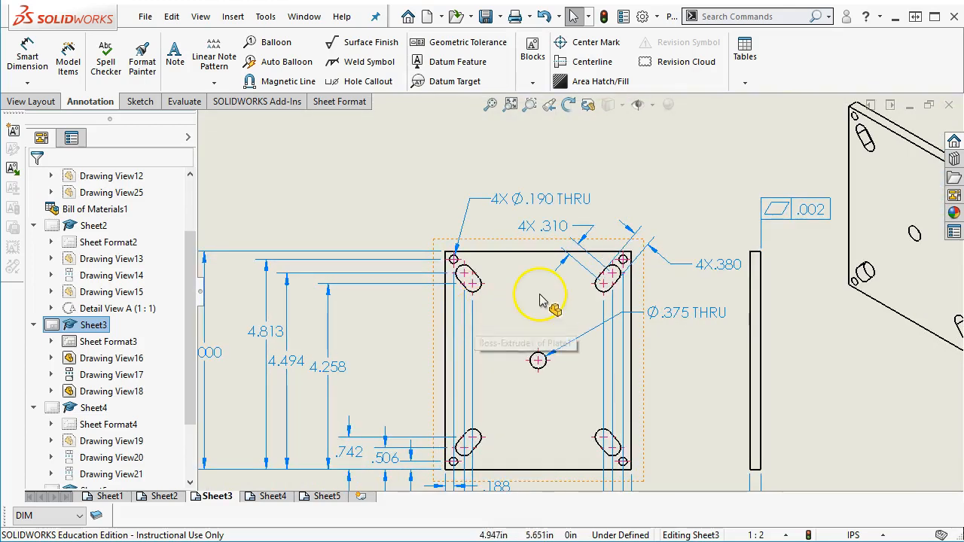
left_click(700, 268)
left_click(699, 269)
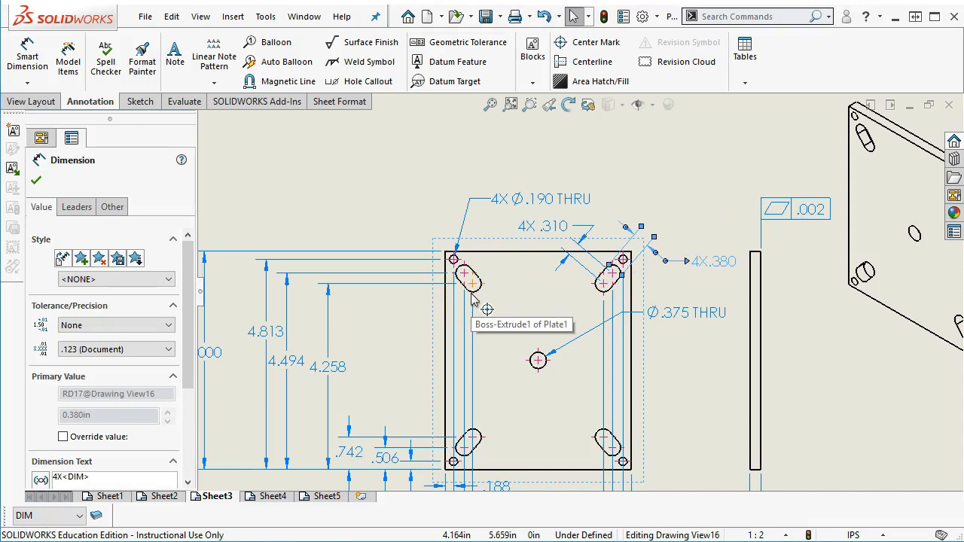
- Set both arc conditions of the slot's centre-distance dimension to Max and place it between the hole callout and the plate
left_click(566, 231)
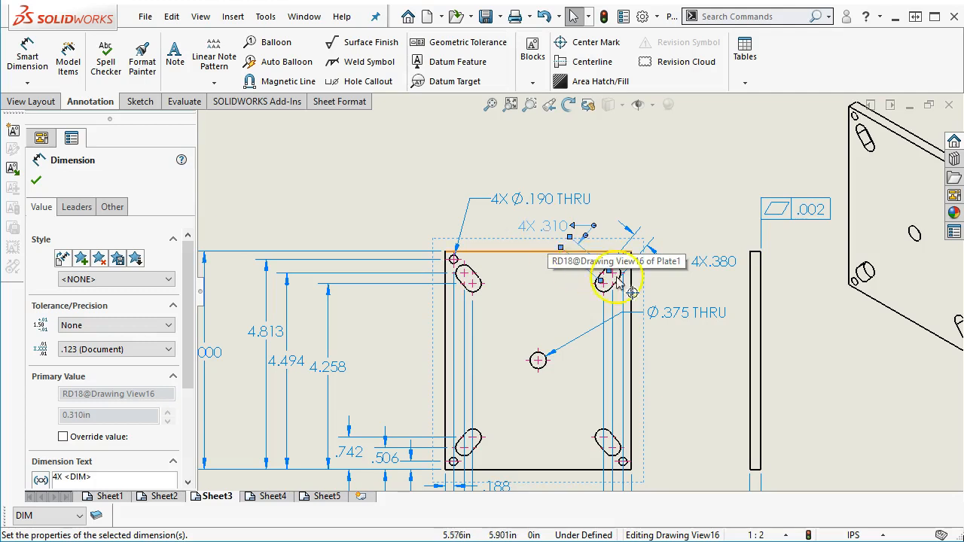
scroll(637, 287, "down", 2)
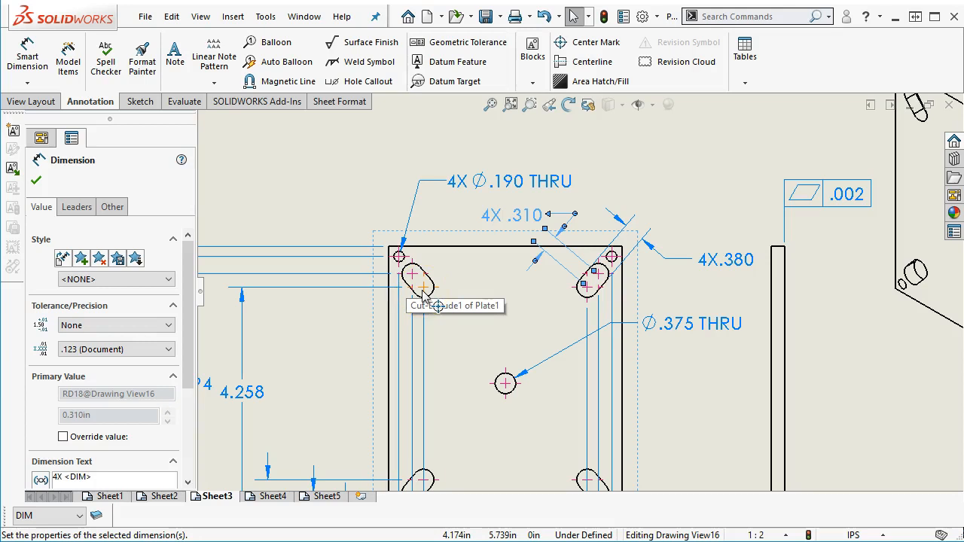
left_click(377, 227)
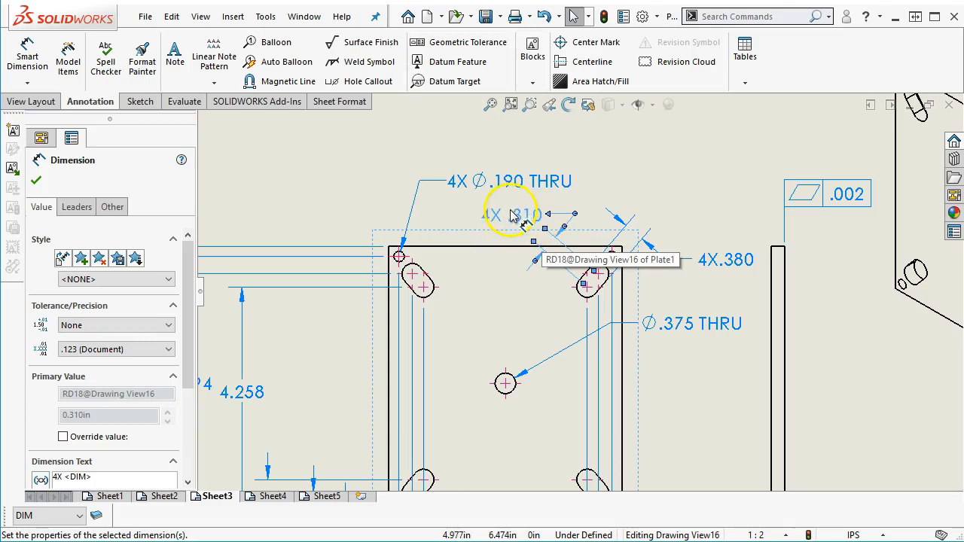
left_click(83, 209)
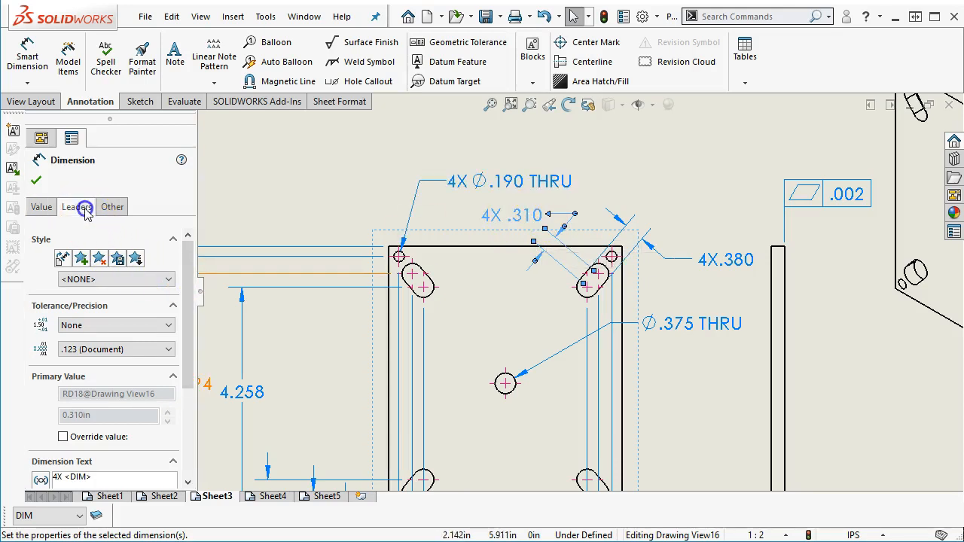
scroll(139, 377, "down", 5)
left_click(139, 425)
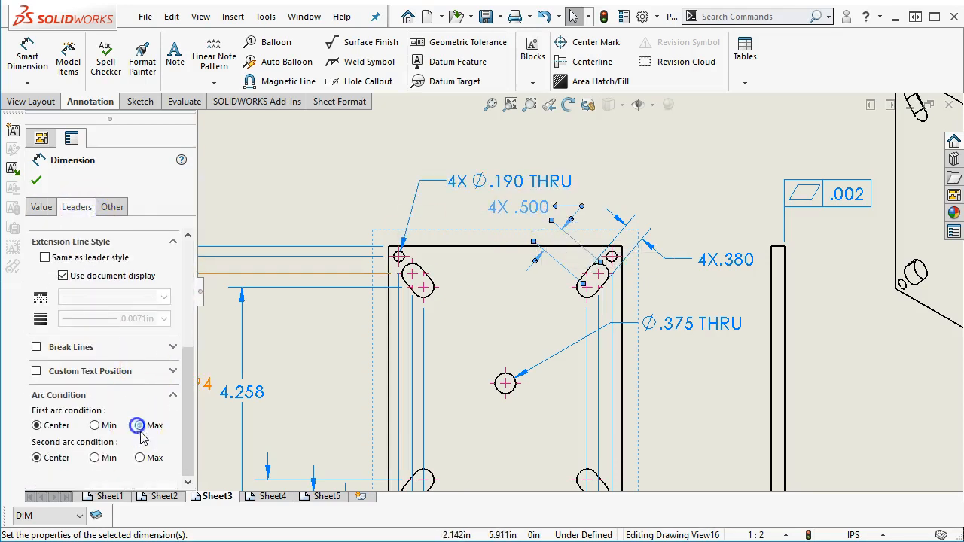
left_click(141, 458)
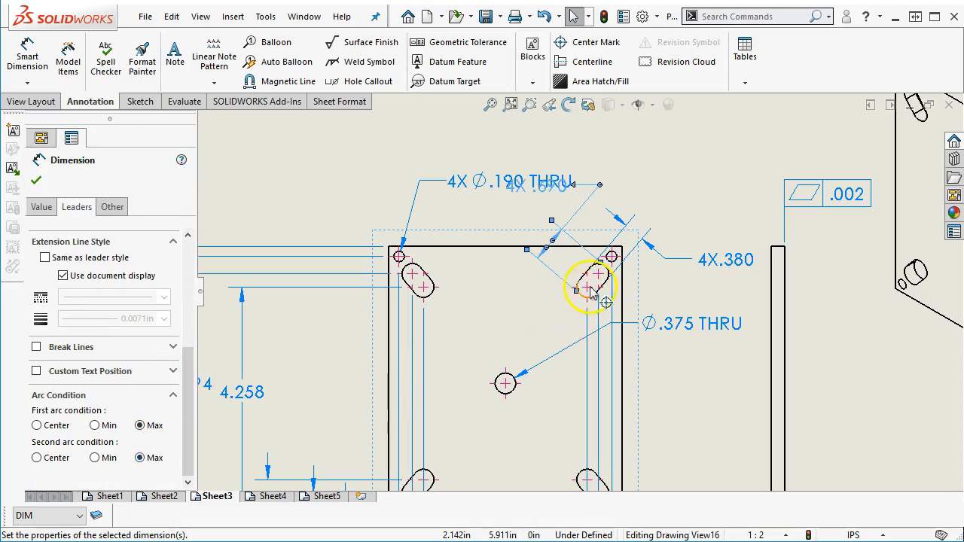
scroll(595, 293, "down", 2)
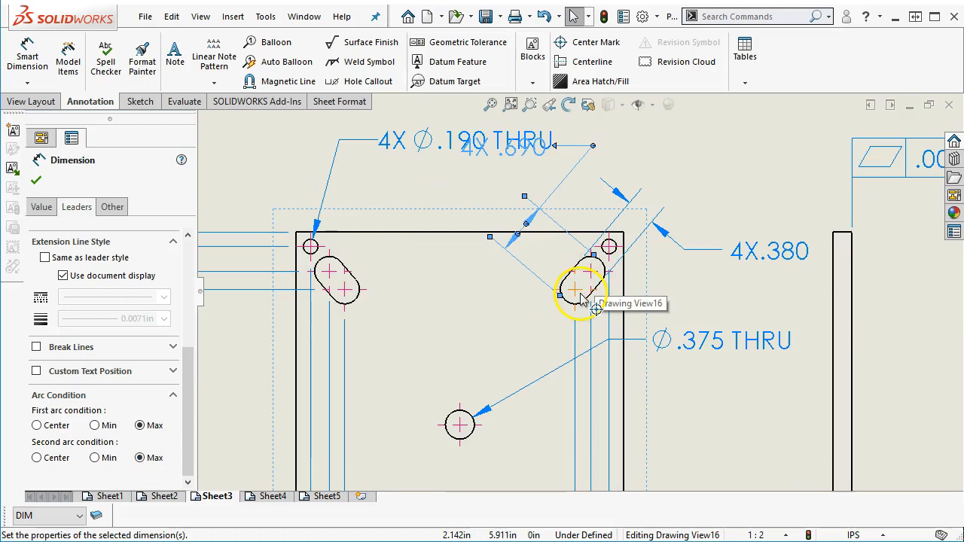
left_click_drag(508, 155, 500, 207)
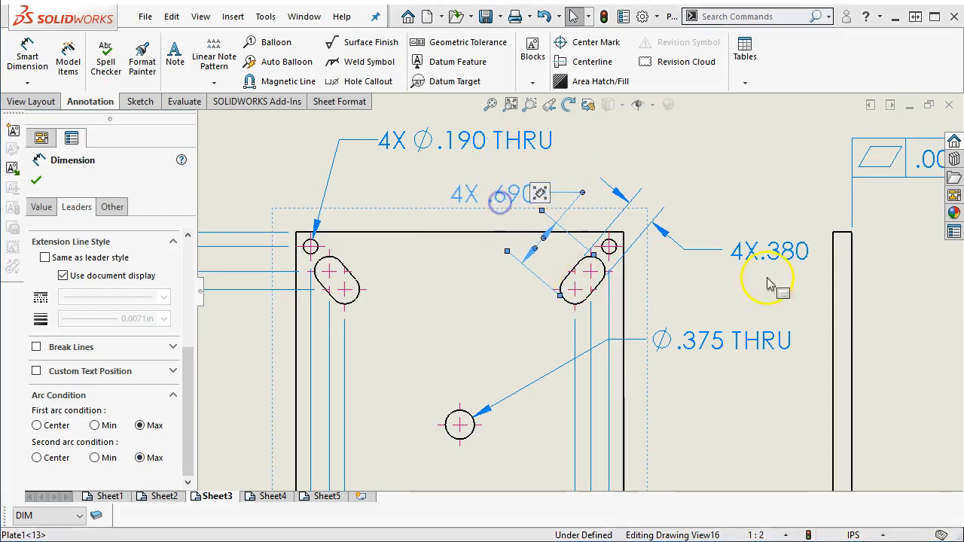
- Enclose the slot's overall length dimension in parentheses as a reference dimension
left_click(36, 205)
left_click(41, 325)
left_click(677, 153)
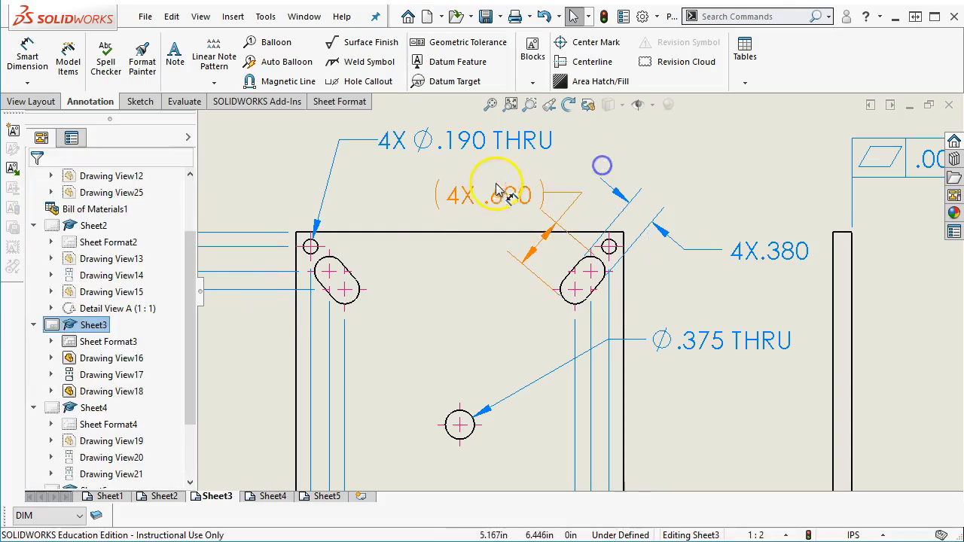
- Move the slot's reference length dimension up and left toward the 4X hole callout, and shift that callout slightly upward
left_click_drag(497, 194, 486, 190)
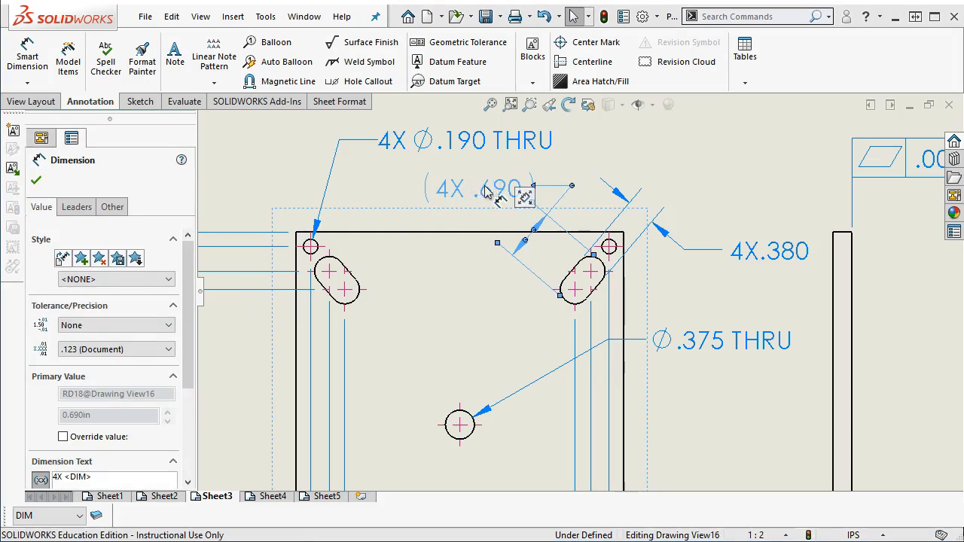
left_click(516, 196)
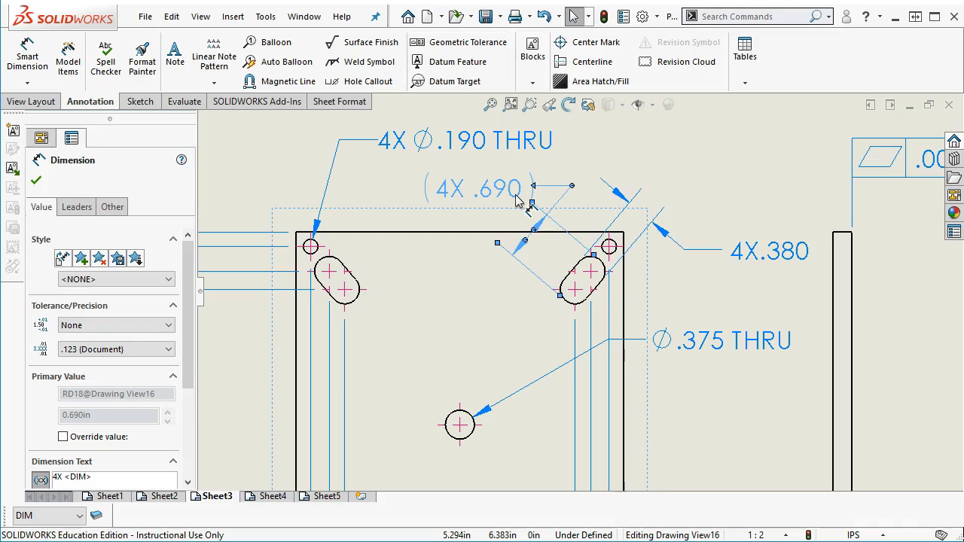
left_click_drag(491, 187, 476, 173)
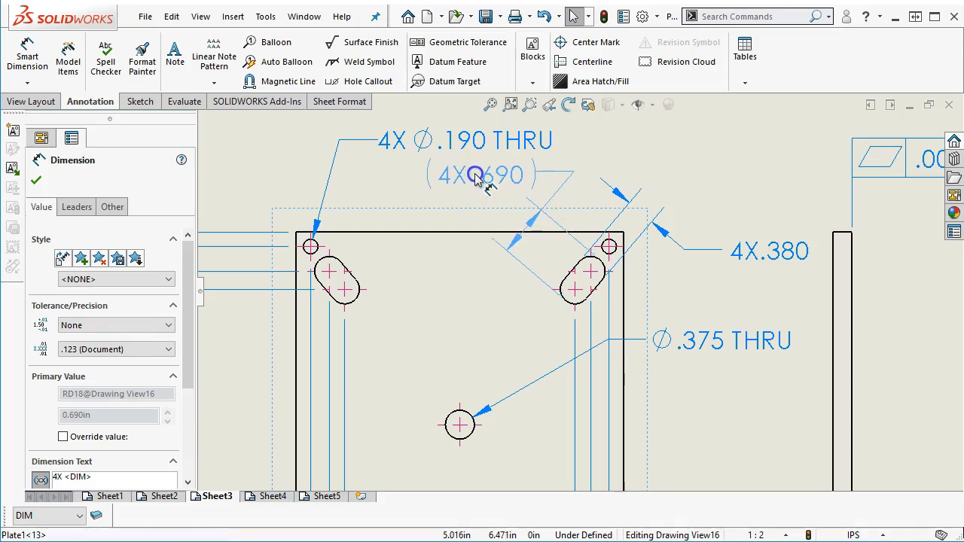
left_click(486, 136)
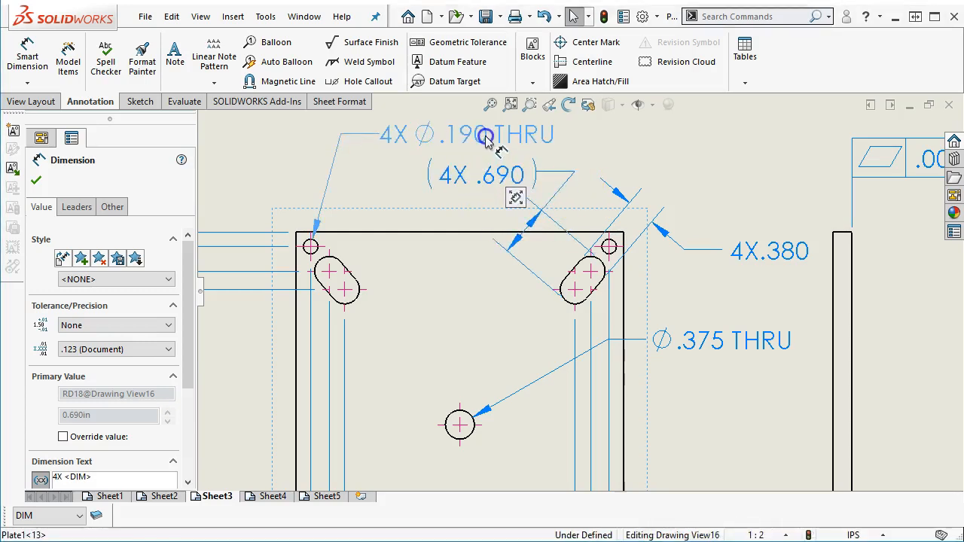
scroll(597, 238, "up", 3)
scroll(597, 238, "up", 1)
left_click(617, 158)
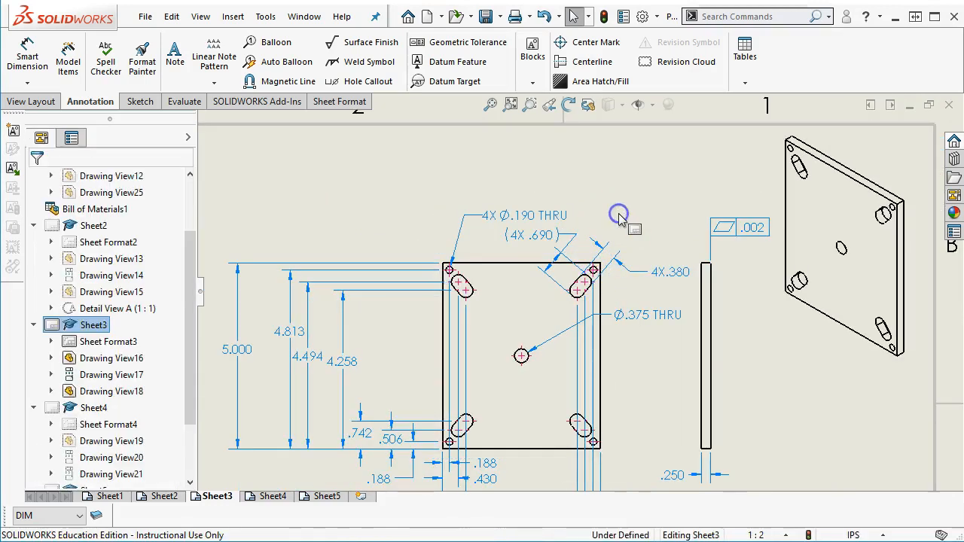
- Lower and evenly space the longer horizontal dimensions below the front view to free a row above the 3.619 dimension
scroll(595, 339, "up", 2)
scroll(572, 369, "down", 2)
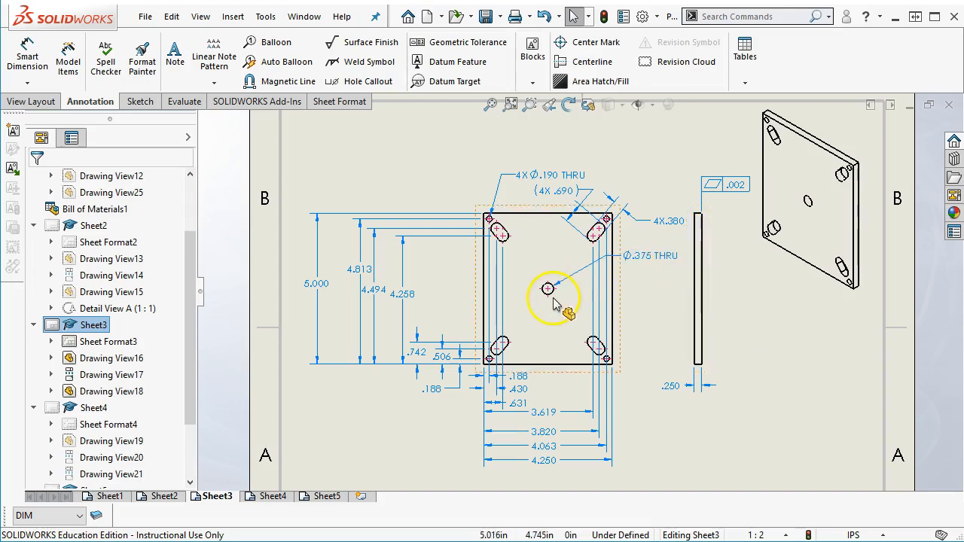
scroll(564, 337, "down", 2)
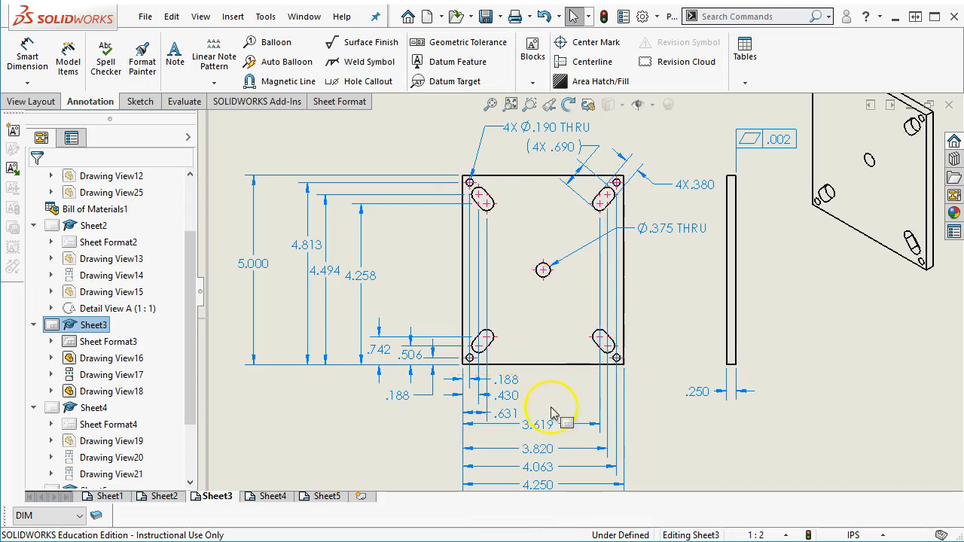
key("f")
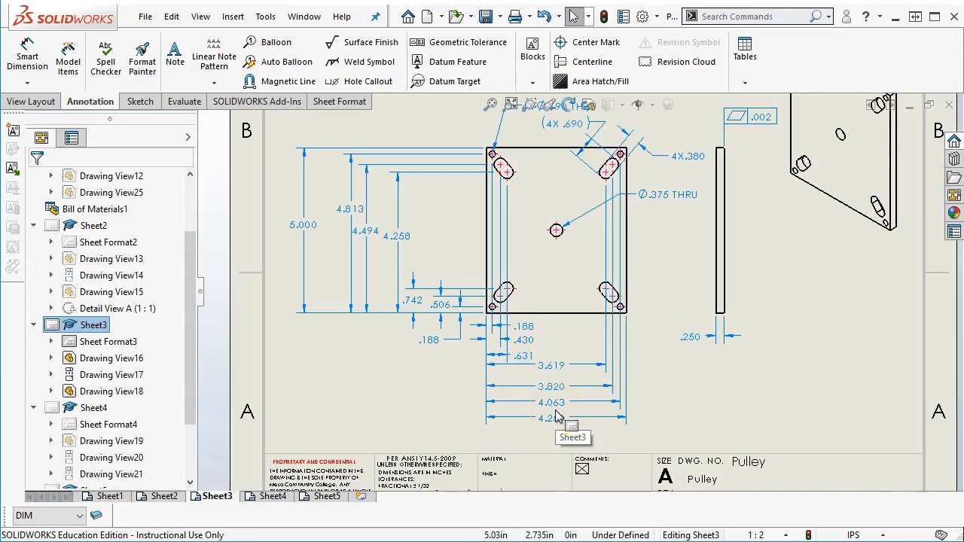
left_click(555, 418)
left_click_drag(554, 417, 552, 409)
left_click_drag(551, 367, 553, 387)
- Dimension the centre hole's horizontal distance from the plate's left edge and place it in the free row above the 3.619 dimension
left_click(27, 57)
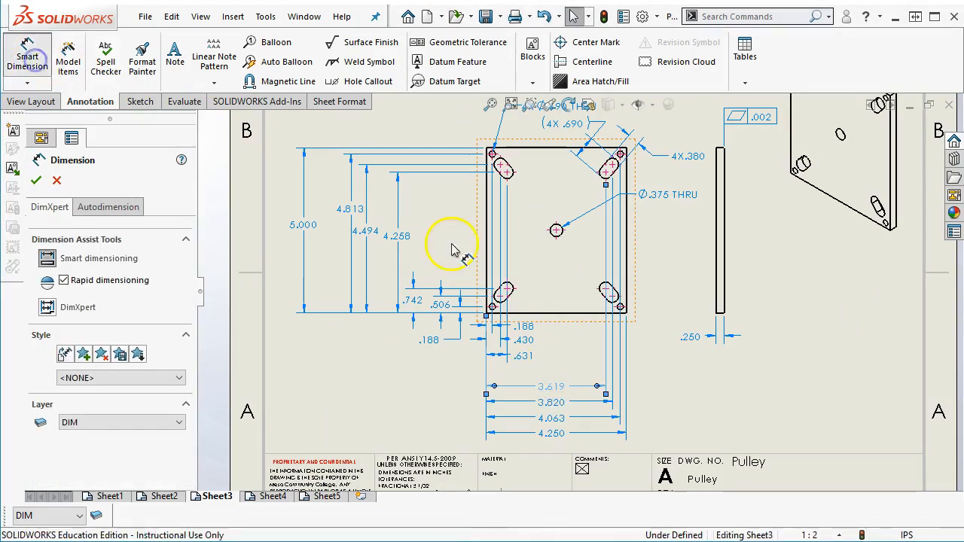
left_click(490, 252)
left_click(556, 230)
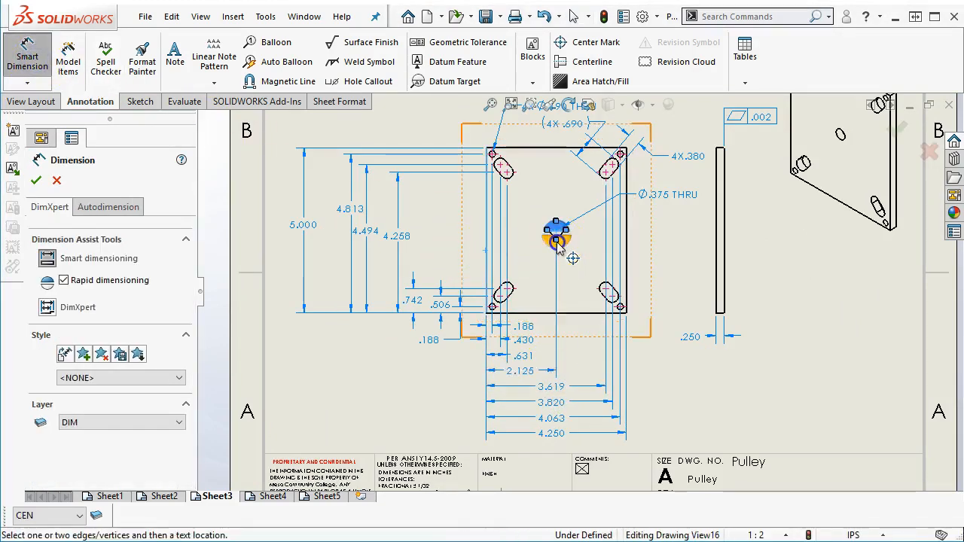
left_click(551, 372)
- Dimension the centre hole's height from the plate's bottom edge and place it to the left of the front view
scroll(531, 331, "down", 3)
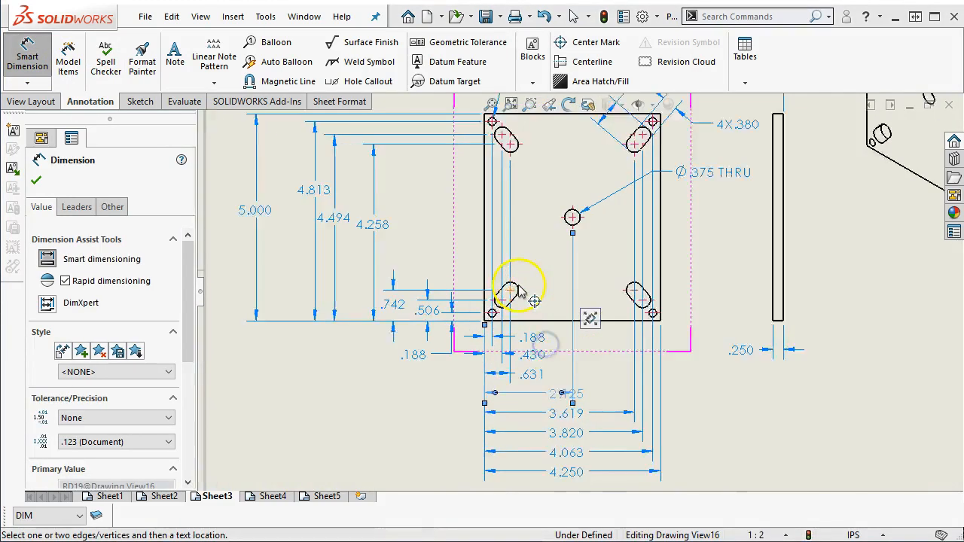
left_click(531, 332)
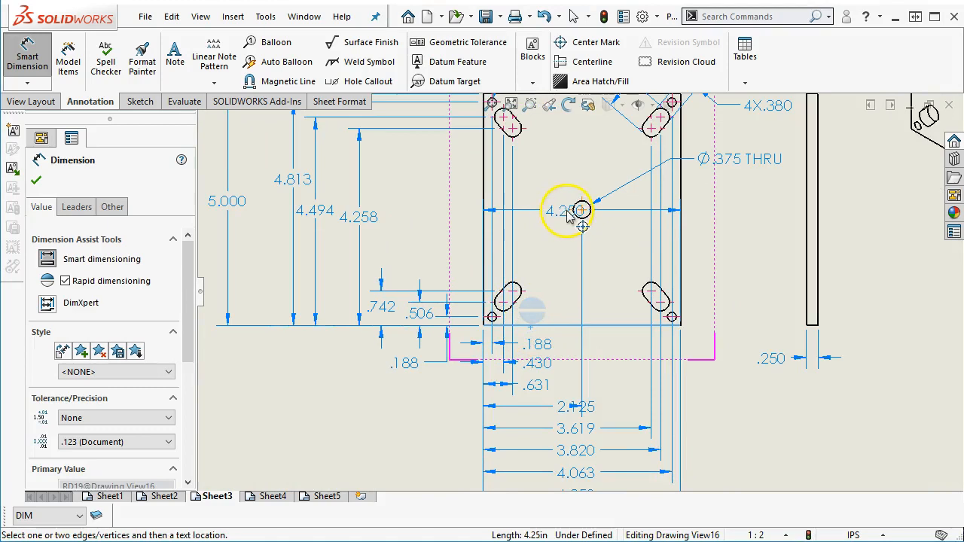
left_click(581, 210)
left_click(400, 239)
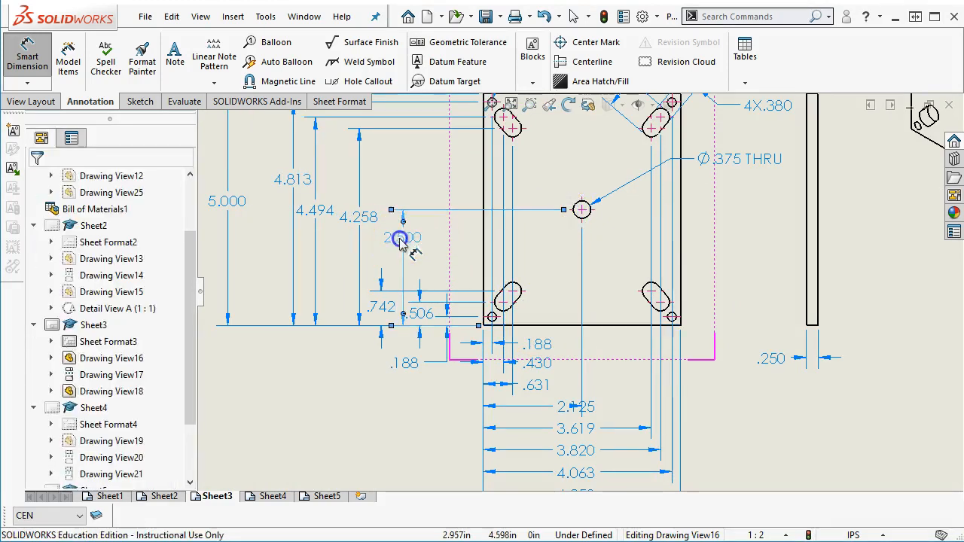
right_click(430, 265)
left_click(488, 325)
- Spread out the vertical dimensions left of the front view so the overall, hole and slot heights are evenly spaced
scroll(460, 298, "up", 3)
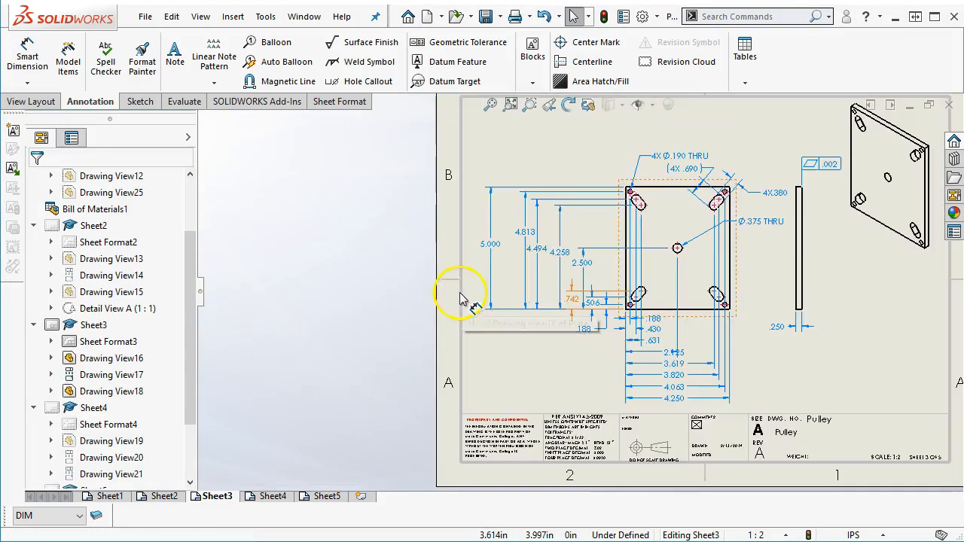
scroll(507, 235, "down", 2)
left_click_drag(503, 262, 489, 268)
left_click_drag(550, 241, 502, 247)
left_click_drag(556, 269, 530, 268)
left_click_drag(594, 273, 555, 250)
left_click_drag(533, 268, 539, 268)
left_click_drag(627, 290, 588, 290)
left_click(631, 147)
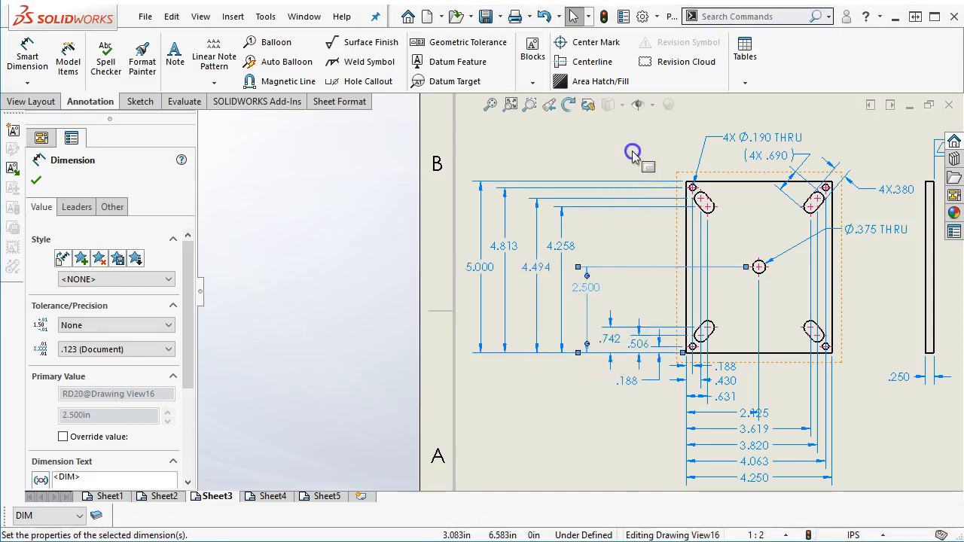
- Reposition the vertical .188 and .506 dimensions near the plate's lower-left corner
scroll(622, 155, "up", 5)
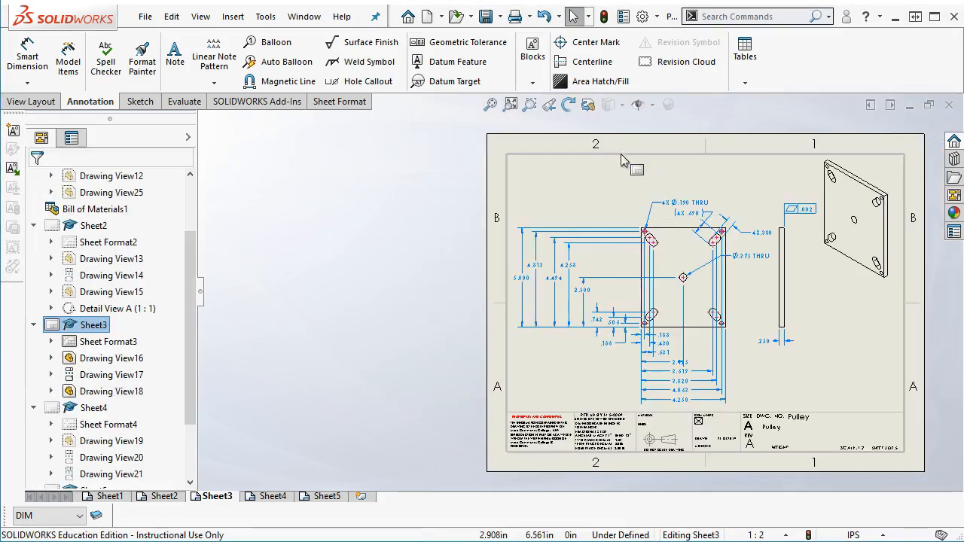
scroll(828, 318, "up", 1)
scroll(813, 318, "down", 4)
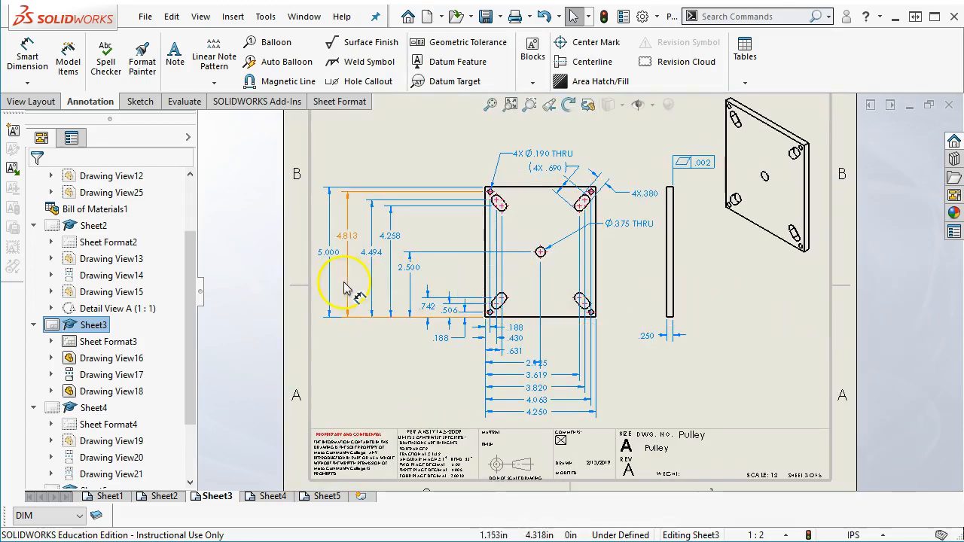
scroll(444, 335, "down", 4)
left_click_drag(423, 314, 431, 336)
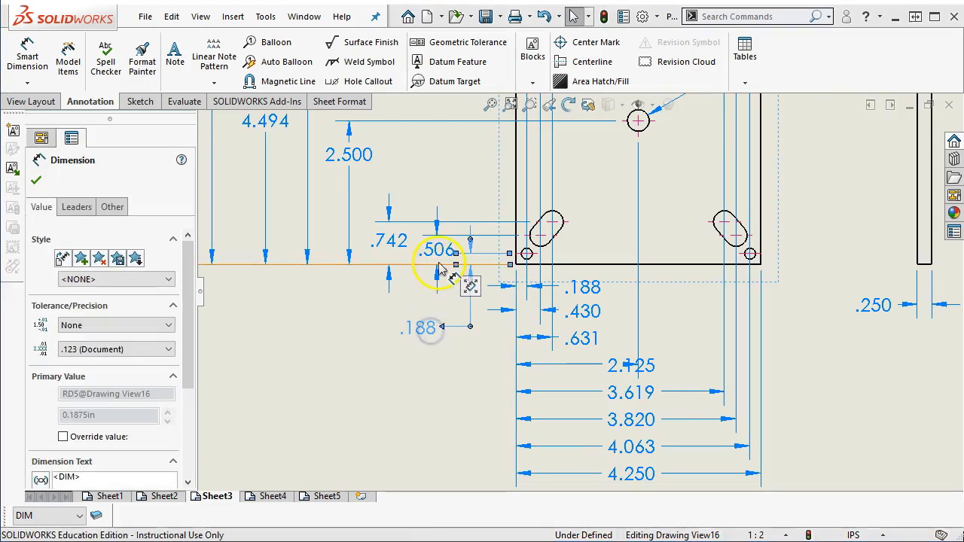
left_click_drag(437, 254, 430, 261)
left_click(375, 314)
left_click(490, 106)
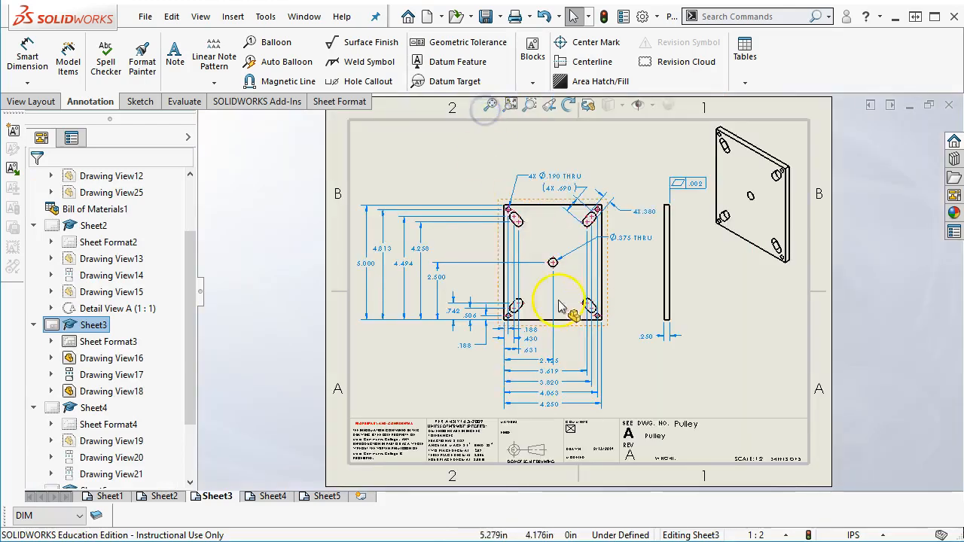
left_click(736, 373)
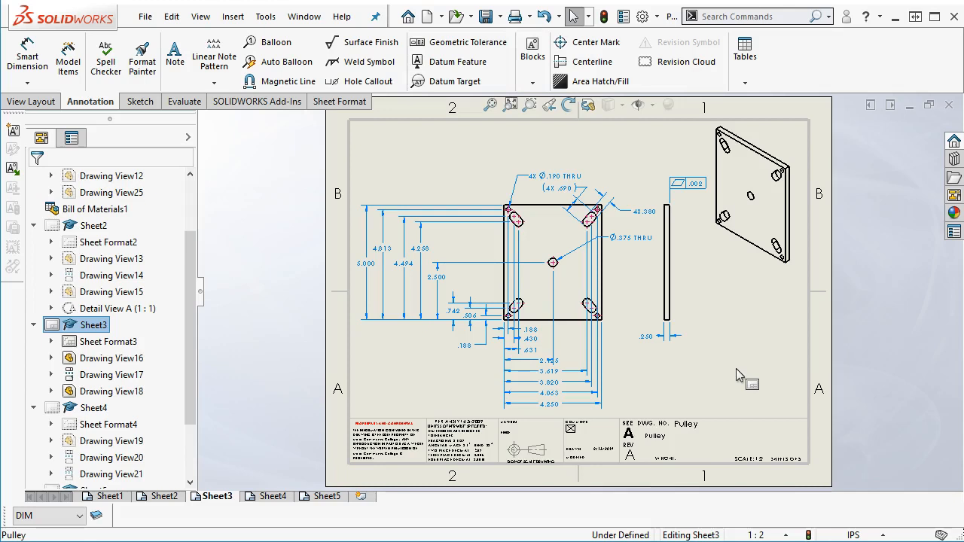
- Switch to Sheet4 and move the 10-32 UNF tapped hole callout up and left, clear of the plate
left_click(284, 496)
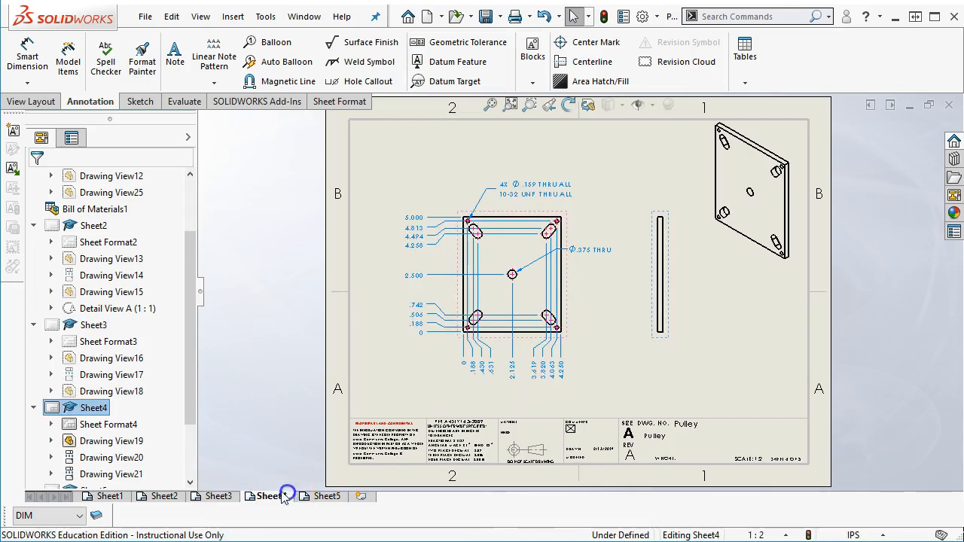
scroll(563, 254, "down", 3)
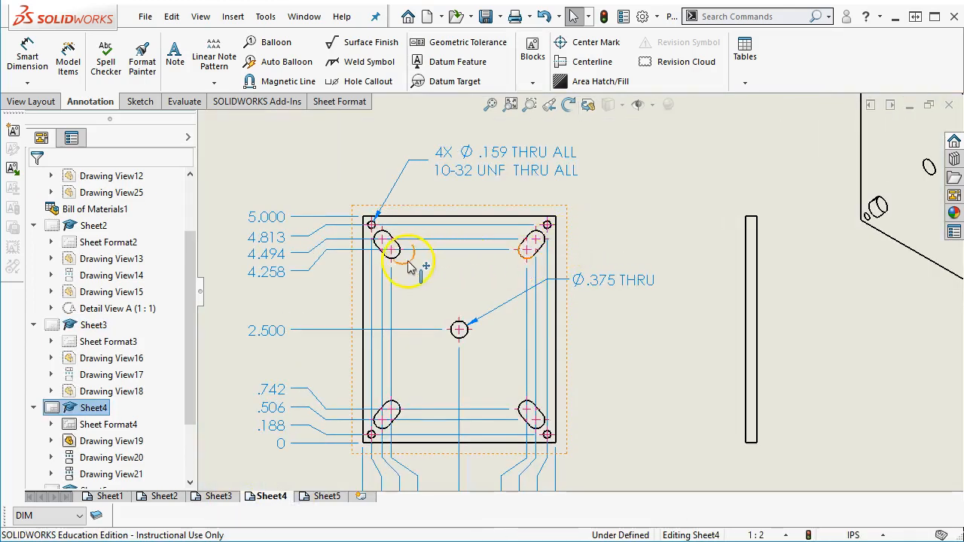
scroll(409, 268, "down", 1)
scroll(572, 286, "up", 2)
mouse_move(593, 207)
left_mouse_down()
mouse_move(561, 158)
mouse_move(519, 164)
left_mouse_up()
left_click(516, 205)
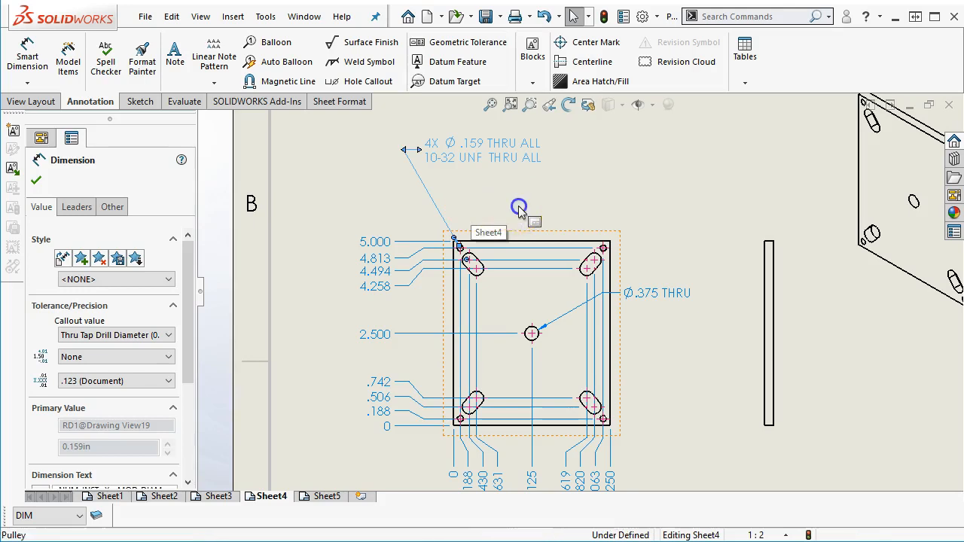
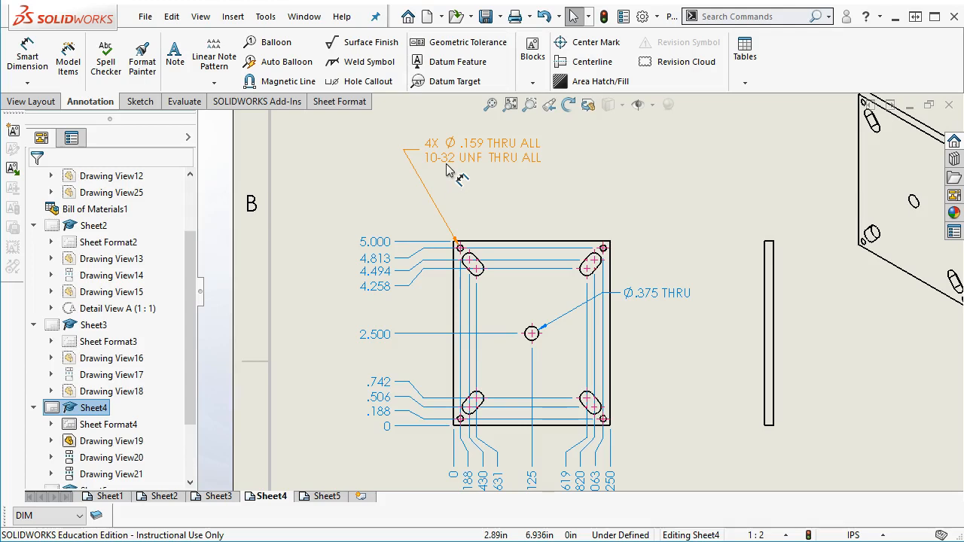
- Dimension the width of the plate's upper-right slot and place it outside the plate's upper-right corner
left_click(28, 60)
scroll(630, 273, "down", 3)
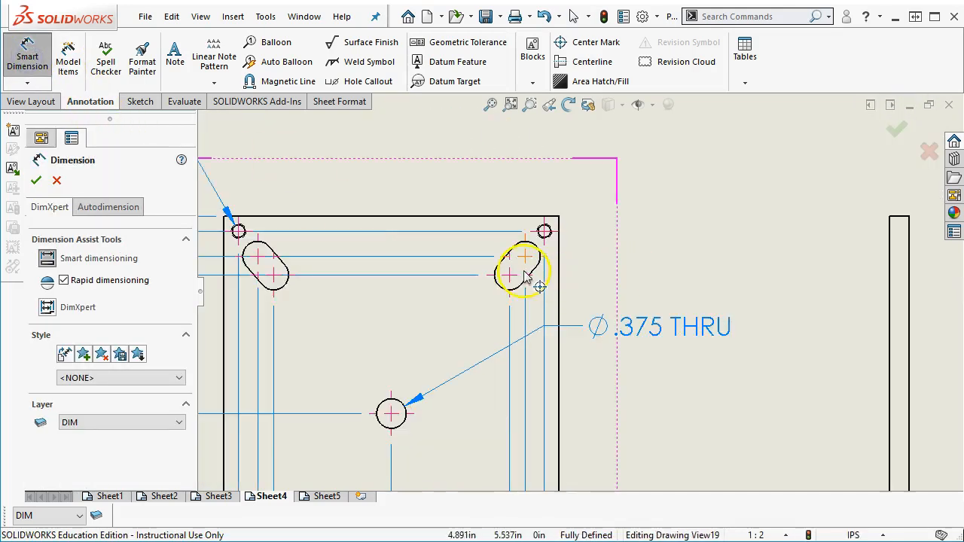
scroll(527, 285, "down", 3)
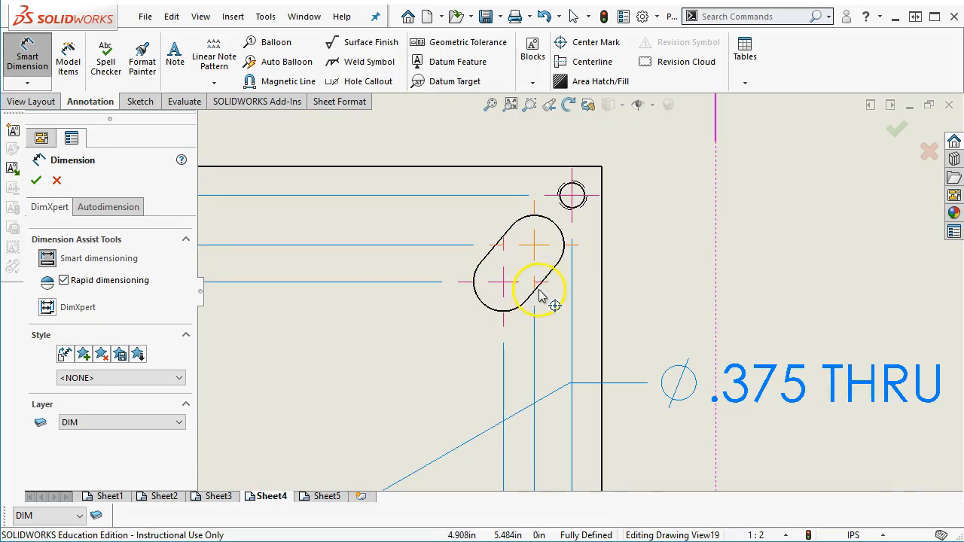
left_click(541, 293)
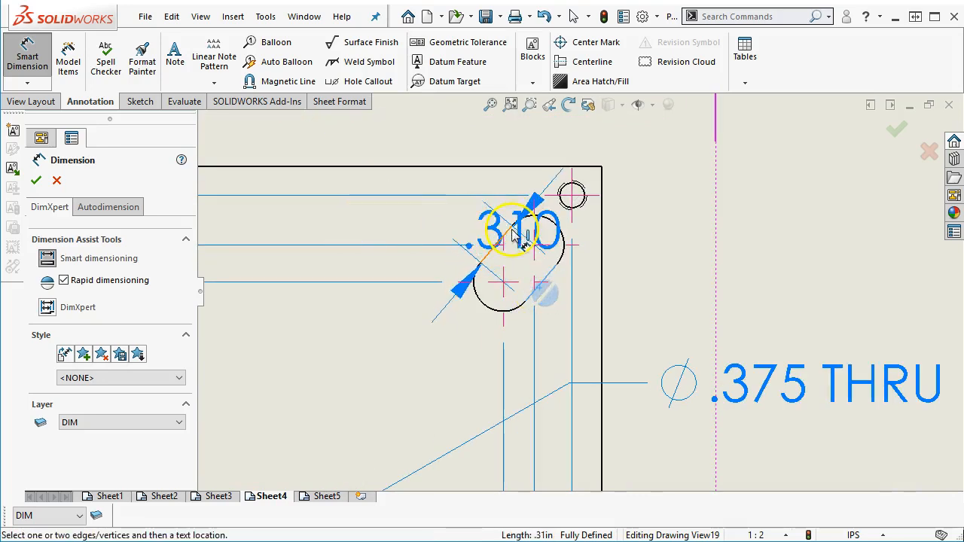
scroll(512, 237, "up", 3)
left_click(638, 217)
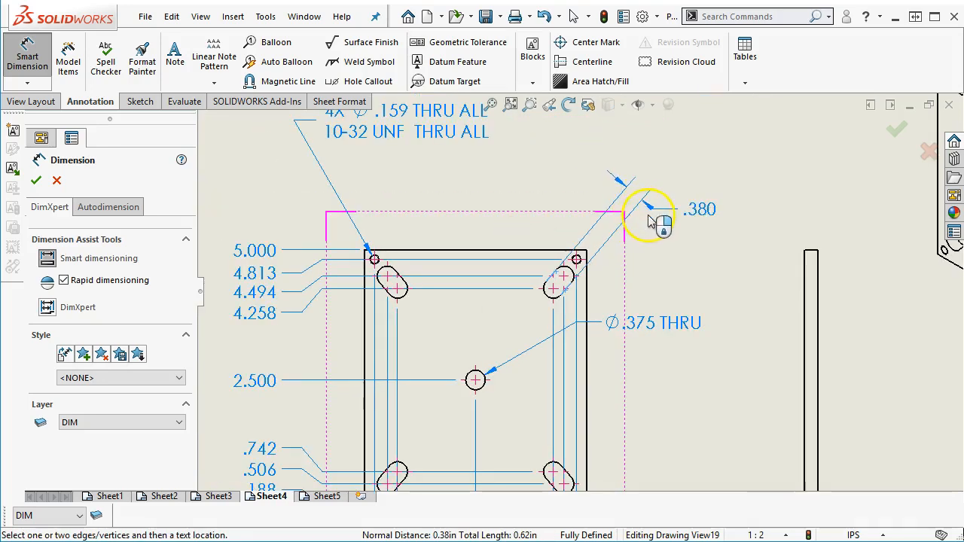
left_click(666, 229)
- Dimension the aligned distance between the upper-right slot's end arcs and place it above the plate
left_click(563, 297)
scroll(562, 295, "down", 3)
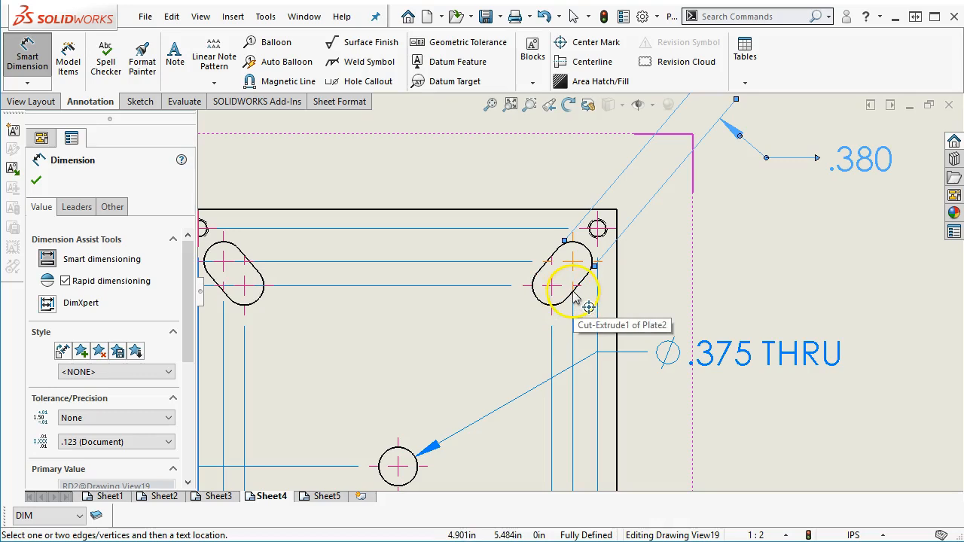
left_click(546, 305)
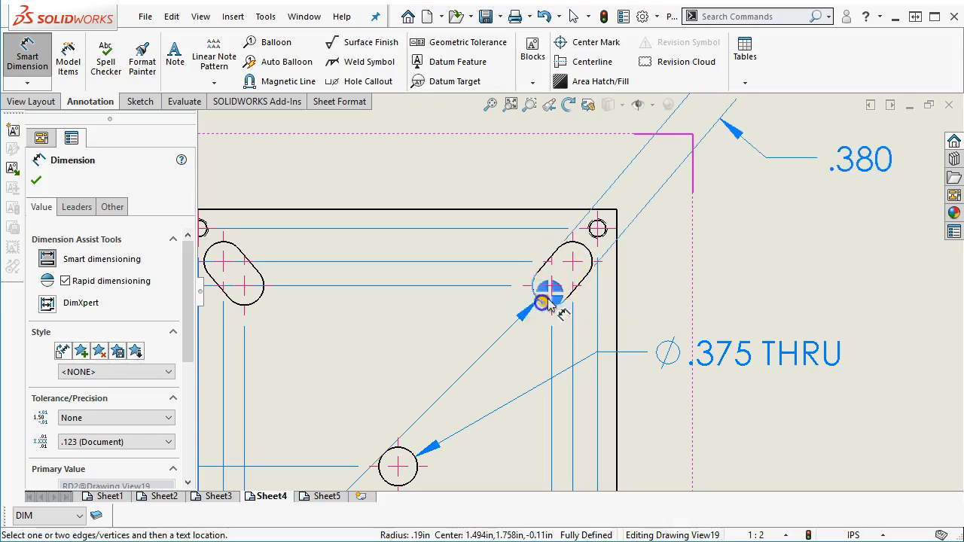
left_click(597, 227)
scroll(527, 204, "up", 1)
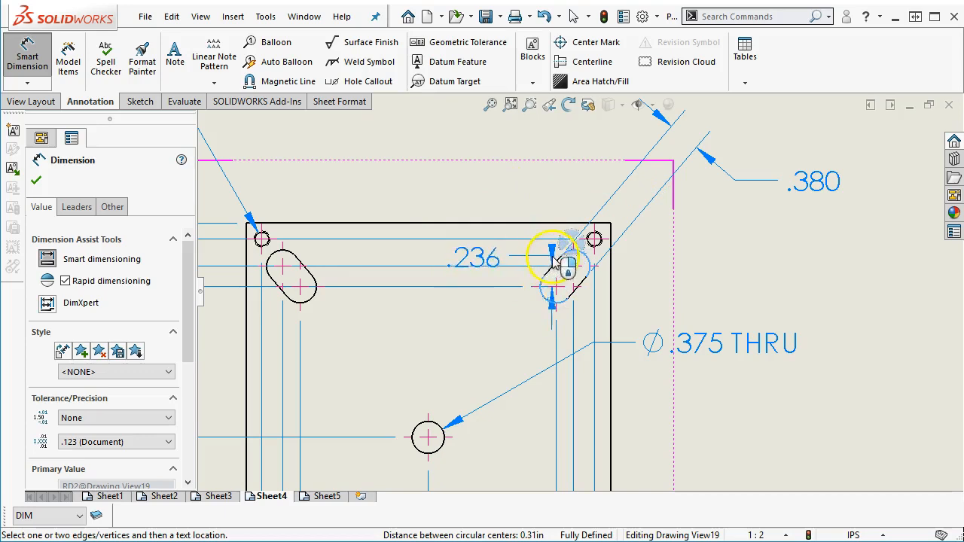
scroll(564, 275, "down", 5)
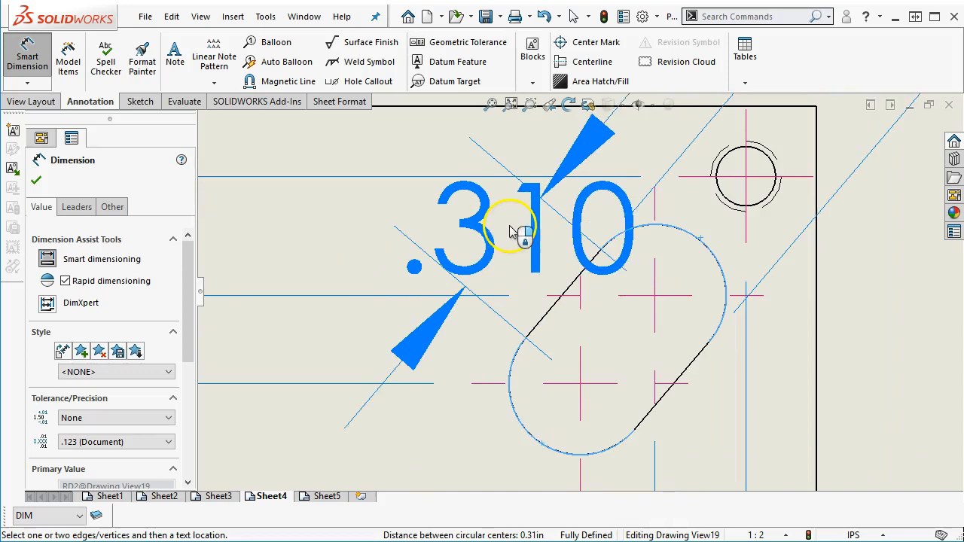
left_click(516, 232)
scroll(538, 245, "up", 5)
scroll(566, 272, "up", 5)
left_click_drag(565, 269, 580, 214)
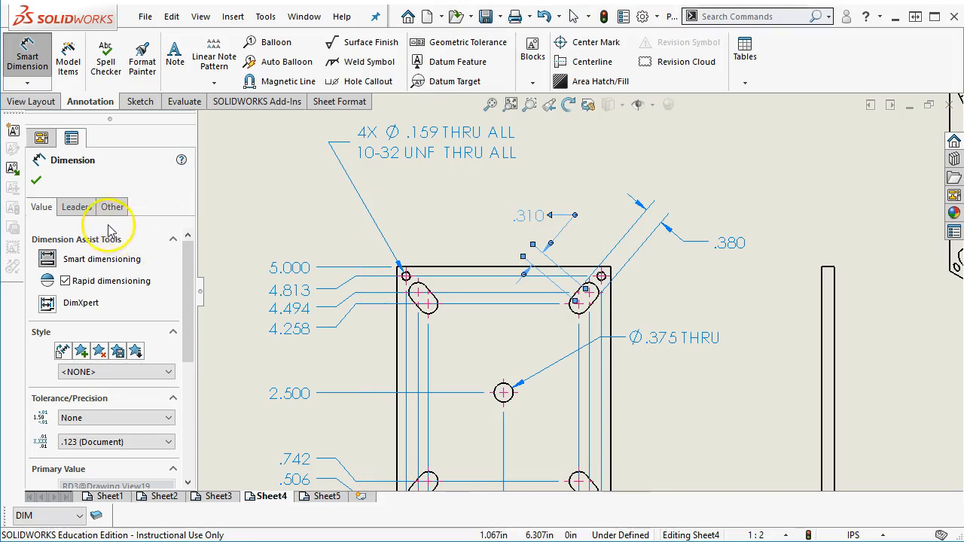
- Set both the first and second arc conditions of the upper-right slot's length dimension to Max
left_click(66, 209)
scroll(113, 339, "down", 5)
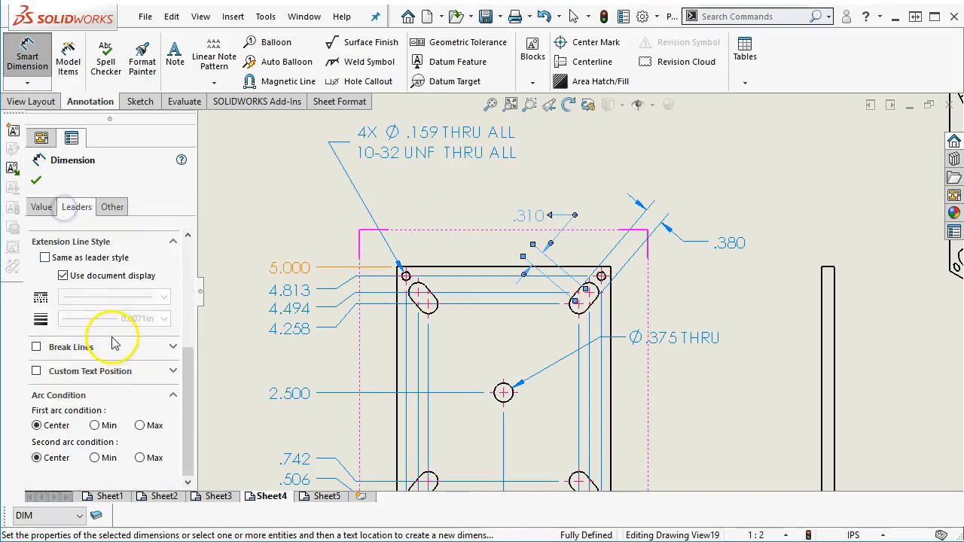
scroll(111, 344, "up", 1)
scroll(112, 344, "down", 1)
left_click(140, 426)
left_click(140, 458)
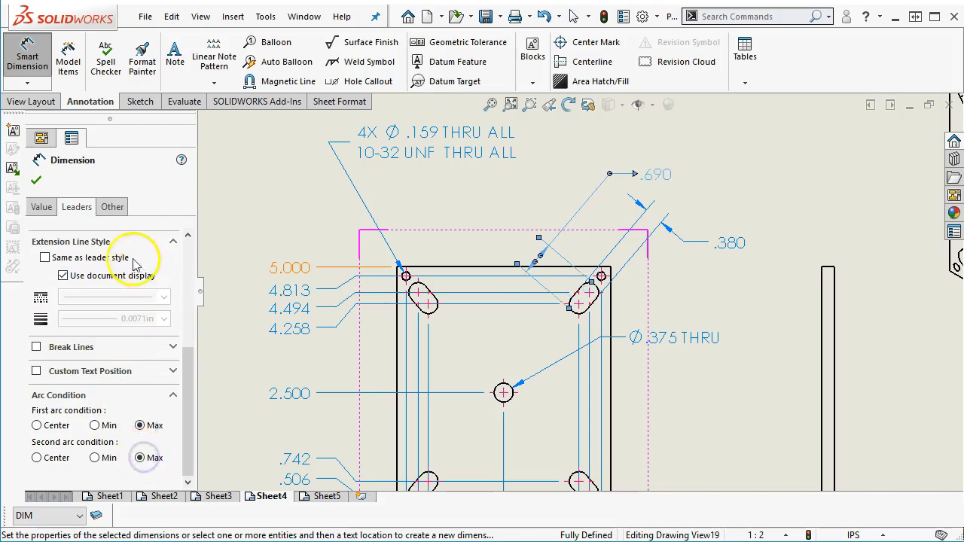
- Move the slot length dimension to the upper left of the slot and prefix its text with 4X
left_click(41, 206)
left_click_drag(626, 182, 595, 232)
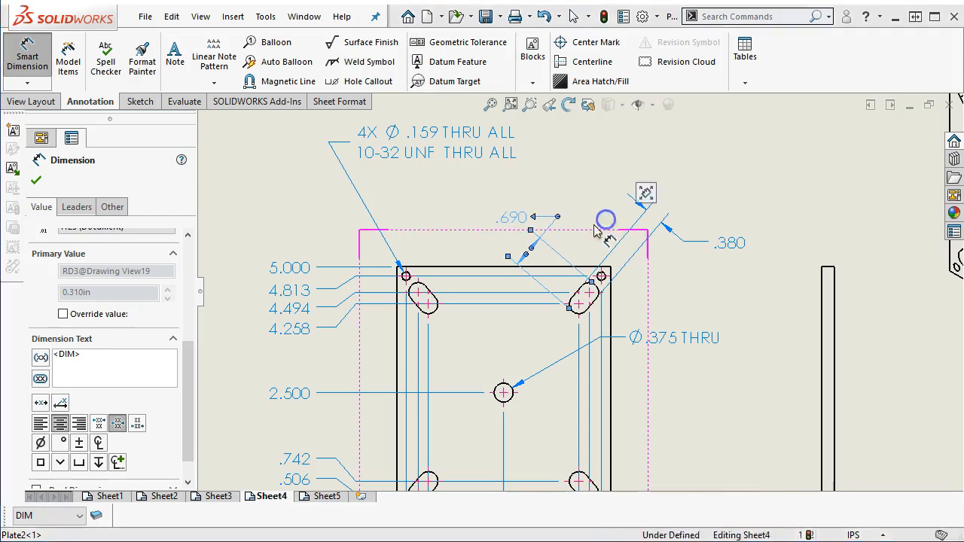
left_click(59, 356)
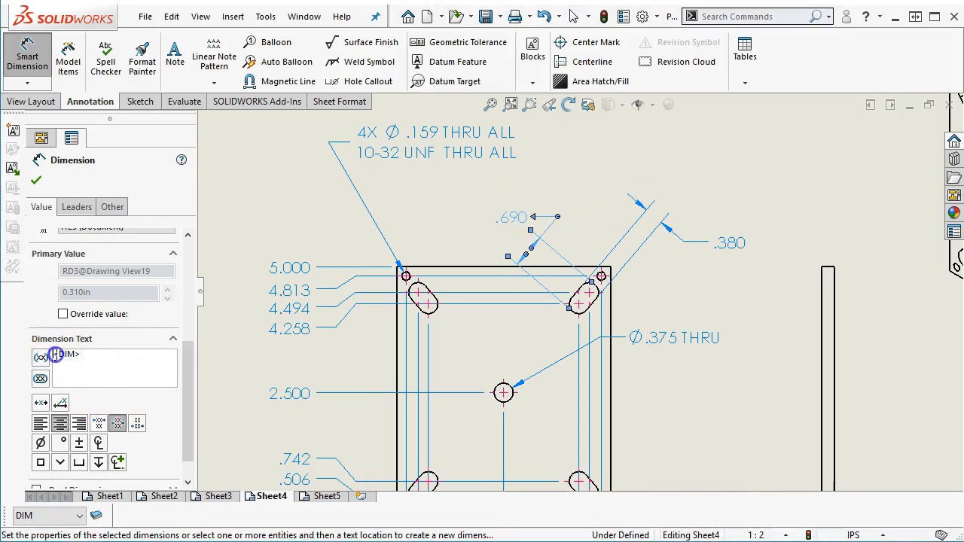
type("4X")
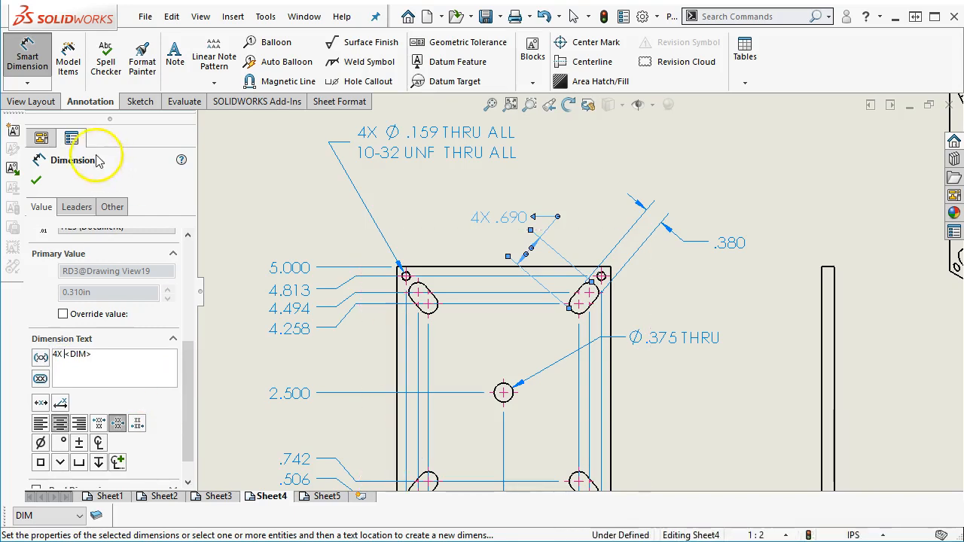
left_click_drag(66, 360, 45, 354)
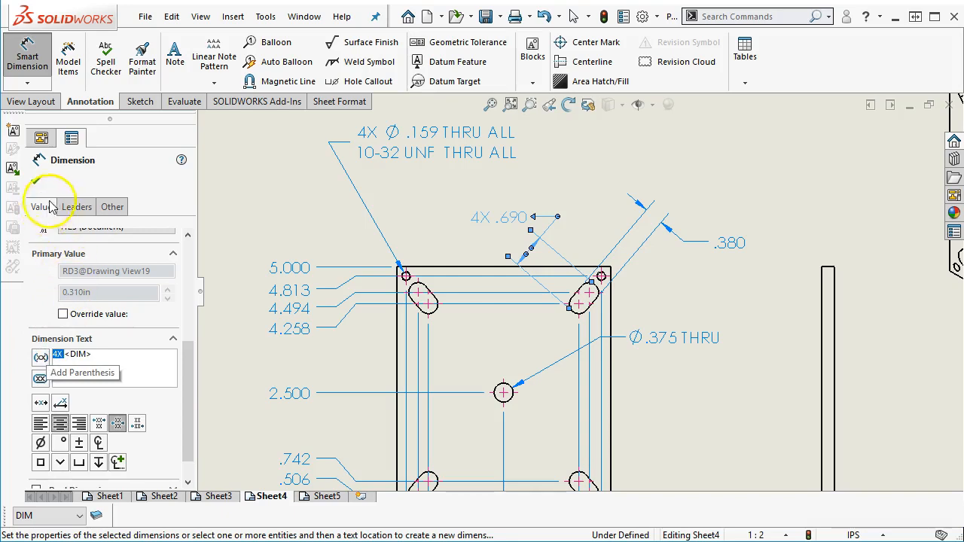
left_click(36, 180)
- Prefix the upper-right slot's width dimension with 4X
left_click(723, 243)
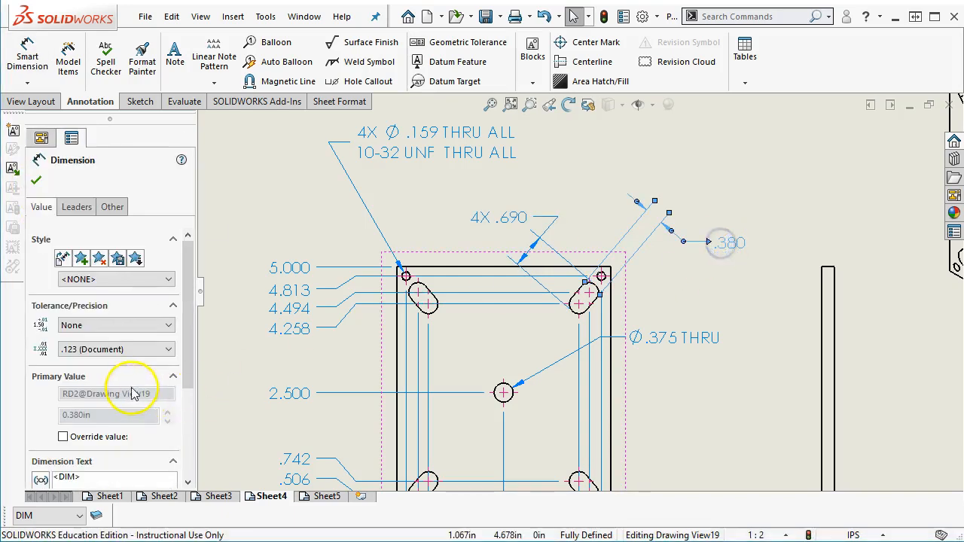
scroll(133, 392, "down", 3)
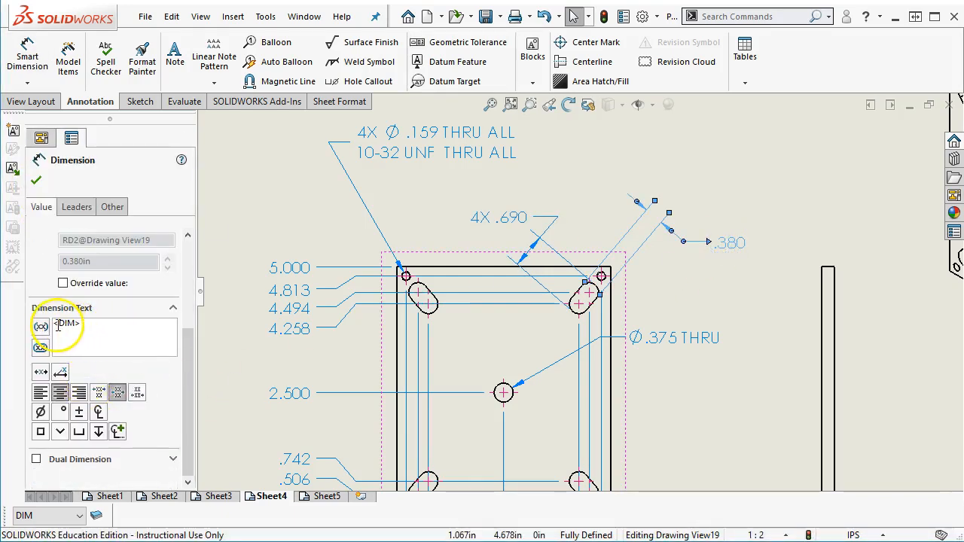
type("4X")
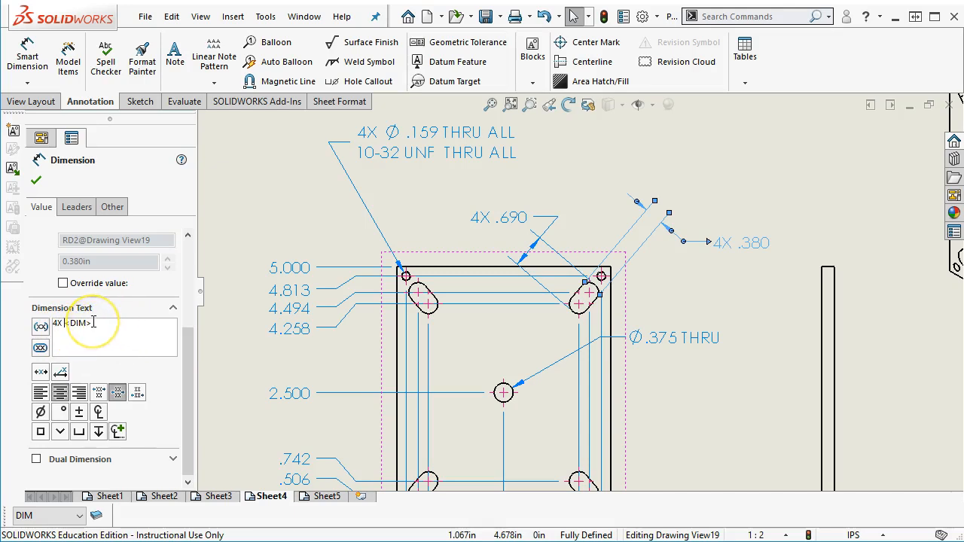
left_click(38, 185)
- Dimension the plate's thickness in the side view and place it below the view
scroll(673, 323, "up", 4)
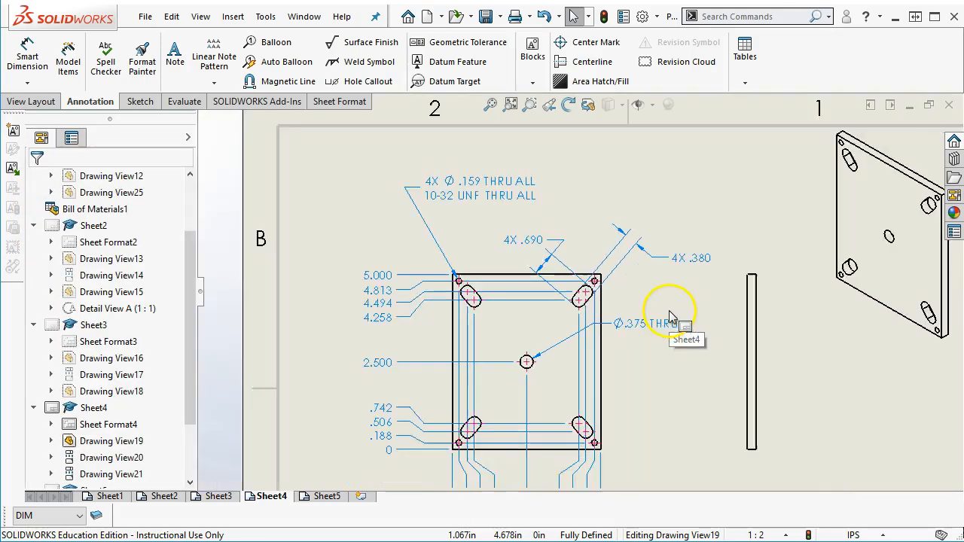
scroll(632, 407, "down", 5)
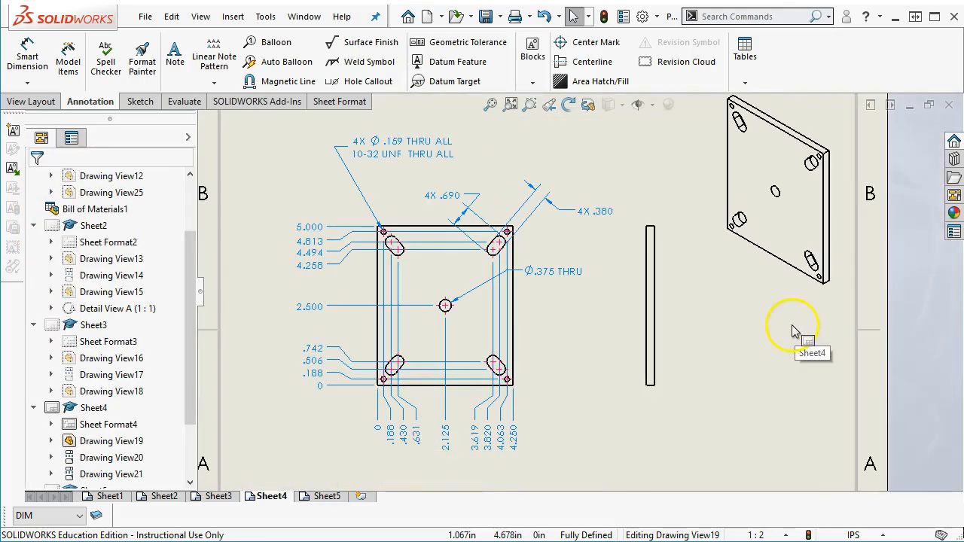
scroll(723, 361, "down", 1)
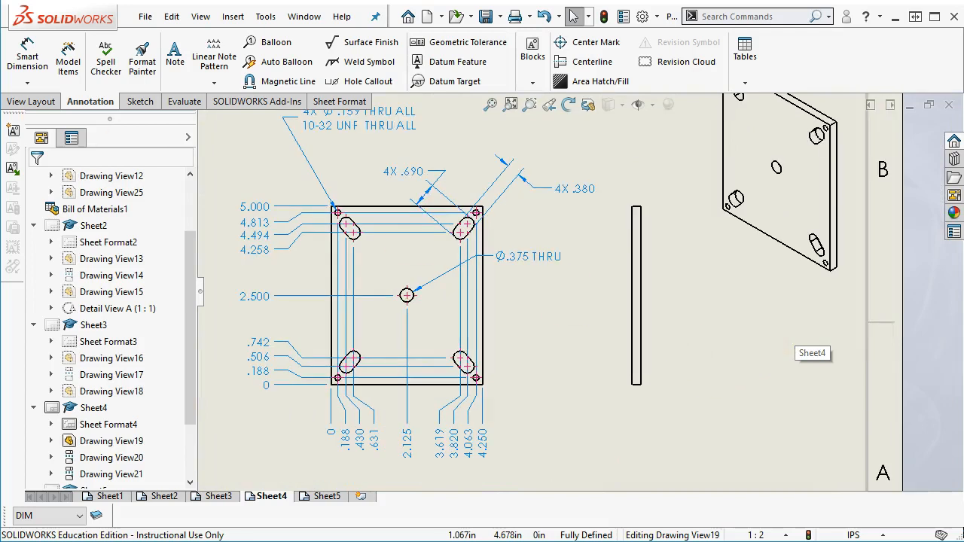
left_click(27, 57)
left_click(637, 387)
left_click(595, 433)
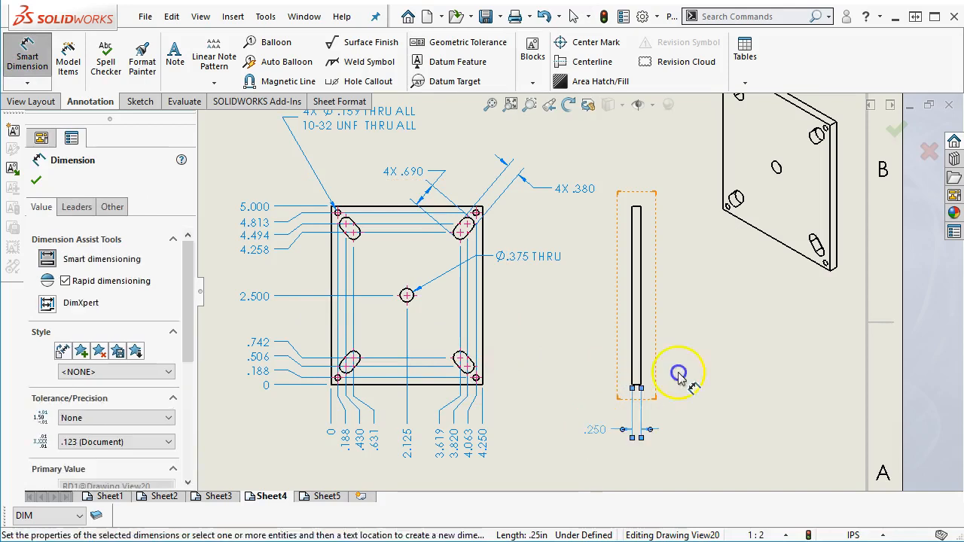
scroll(680, 326, "down", 1)
right_click(680, 299)
left_click(715, 363)
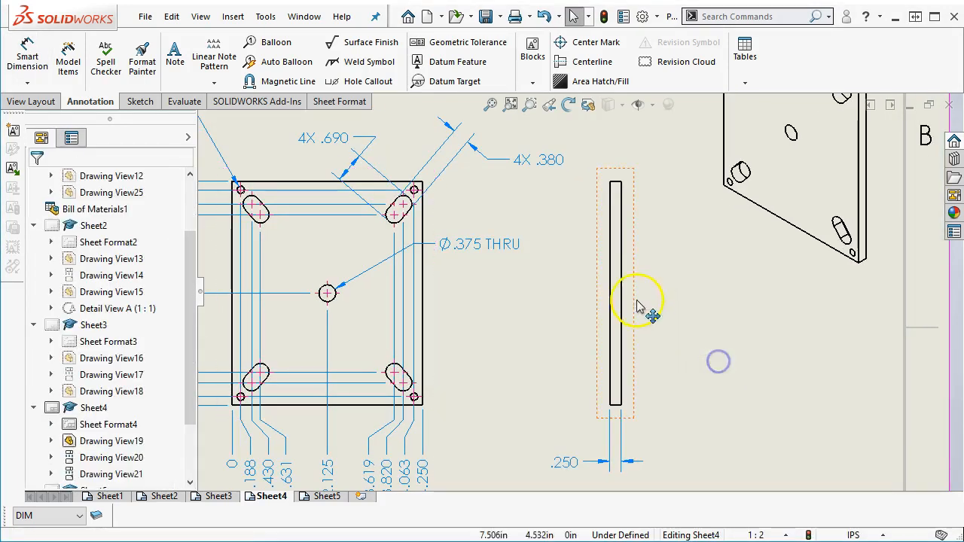
- Copy the .002 flatness tolerance from Sheet3 to the side view's right edge on Sheet4 and place it above the view
left_click(223, 497)
scroll(640, 205, "down", 2)
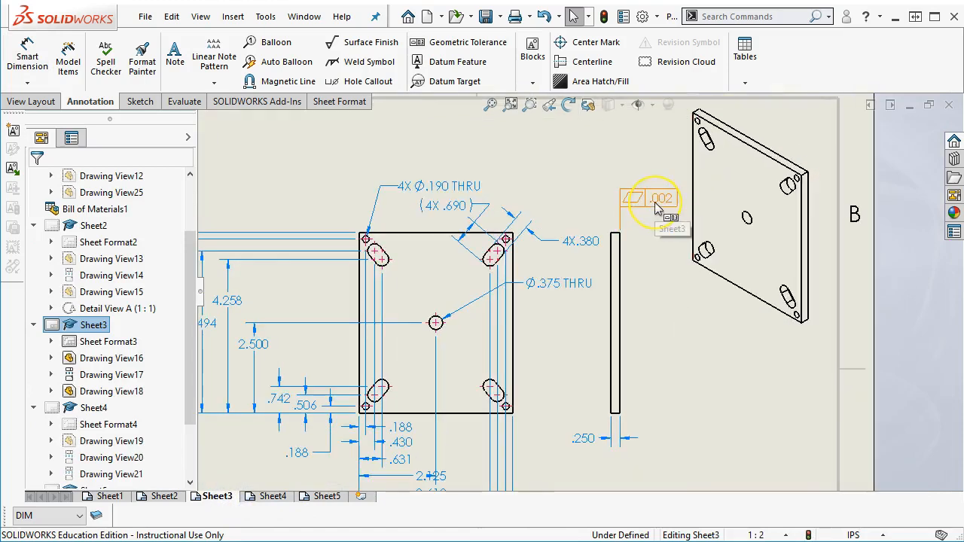
left_click(654, 202)
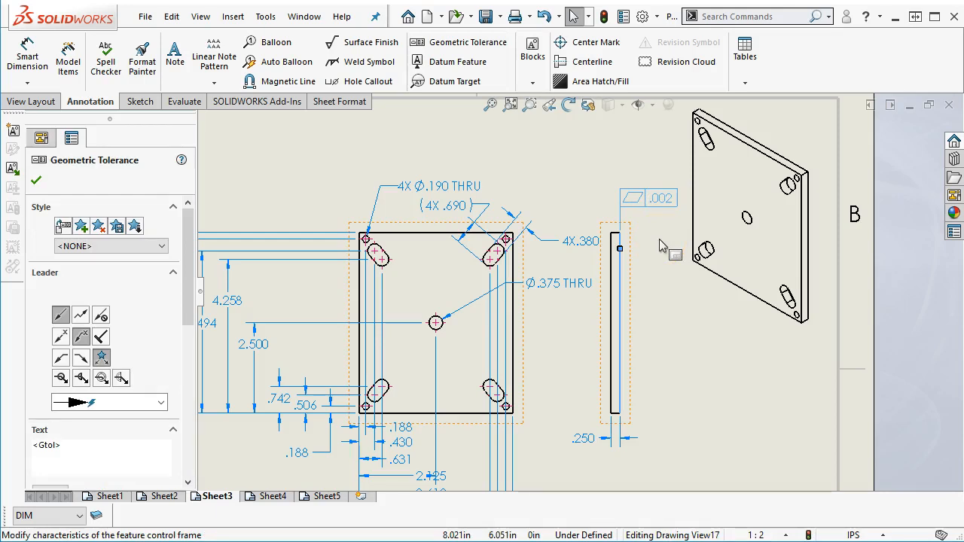
left_click(272, 496)
left_click(623, 245)
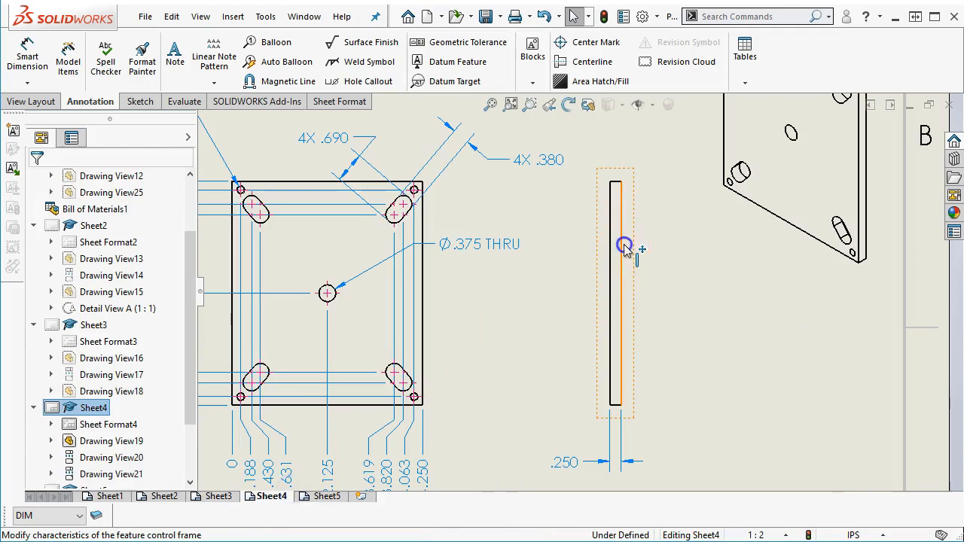
key("ctrl+v")
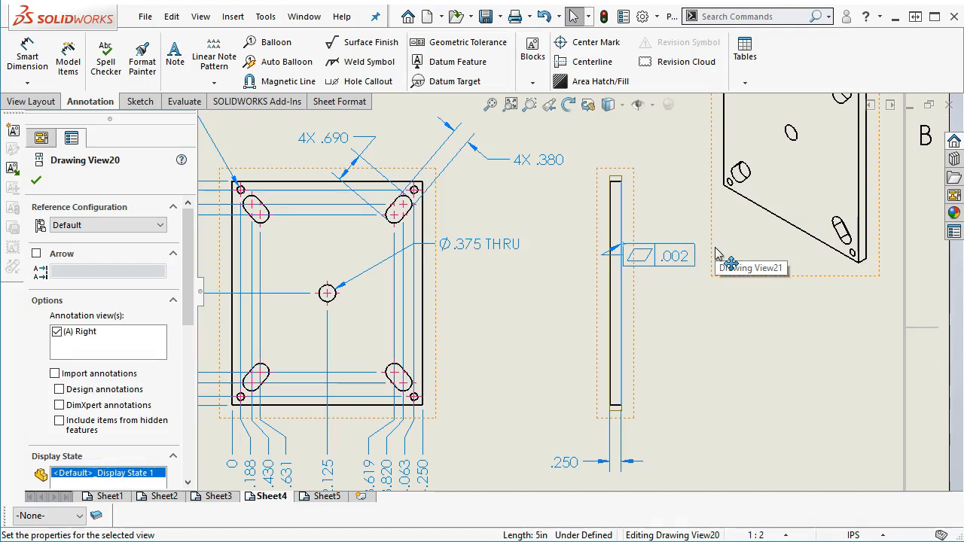
left_click_drag(682, 257, 685, 149)
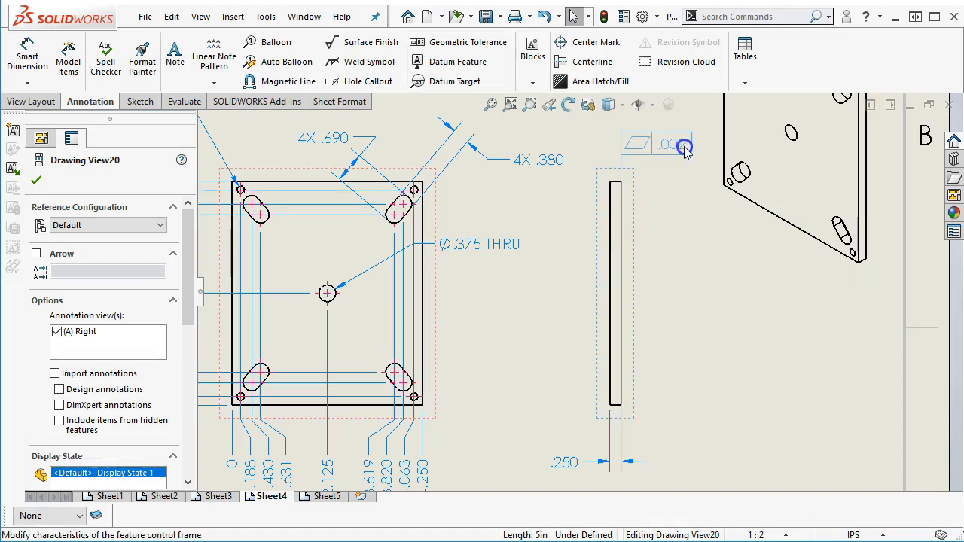
left_click(675, 257)
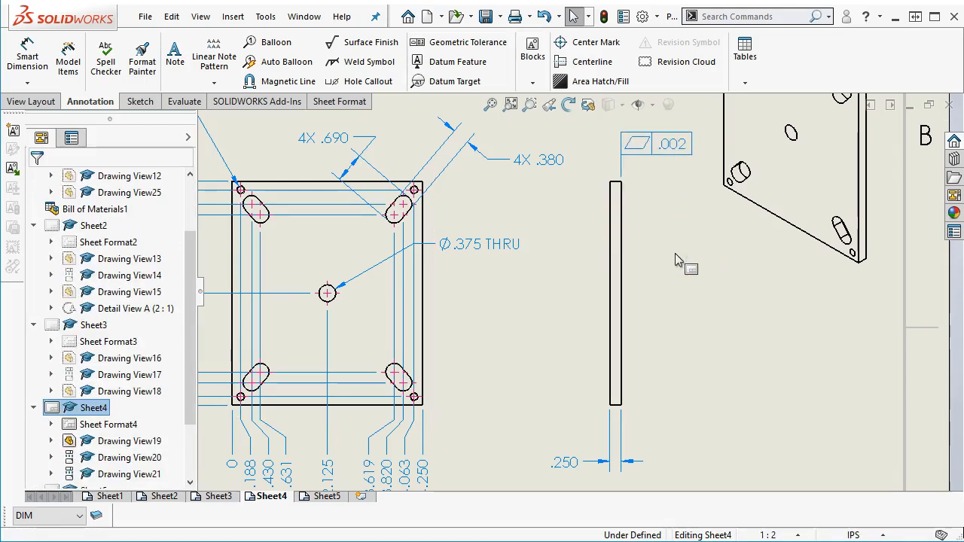
- Enclose the 4X slot length dimension on Sheet4 in parentheses to make it a reference dimension
left_click(490, 104)
left_click(744, 358)
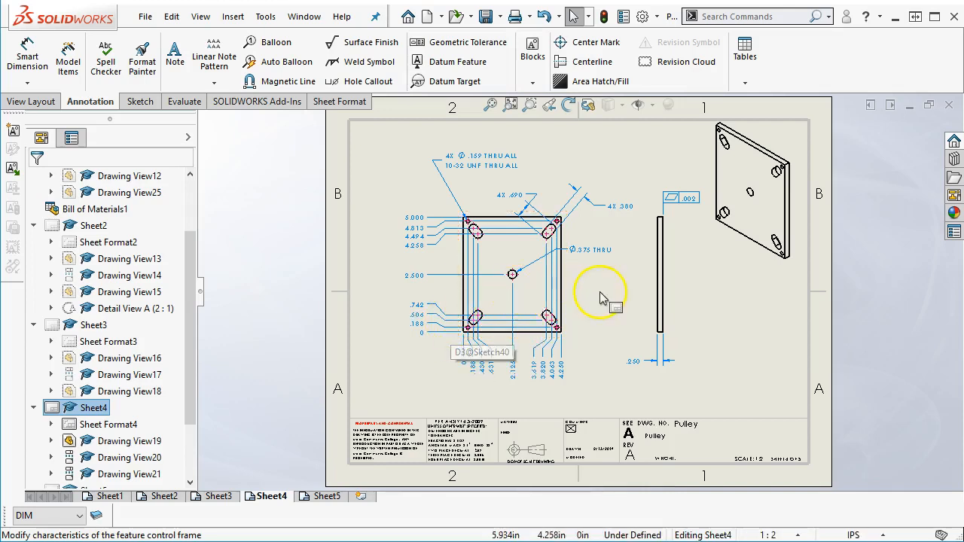
scroll(602, 299, "down", 1)
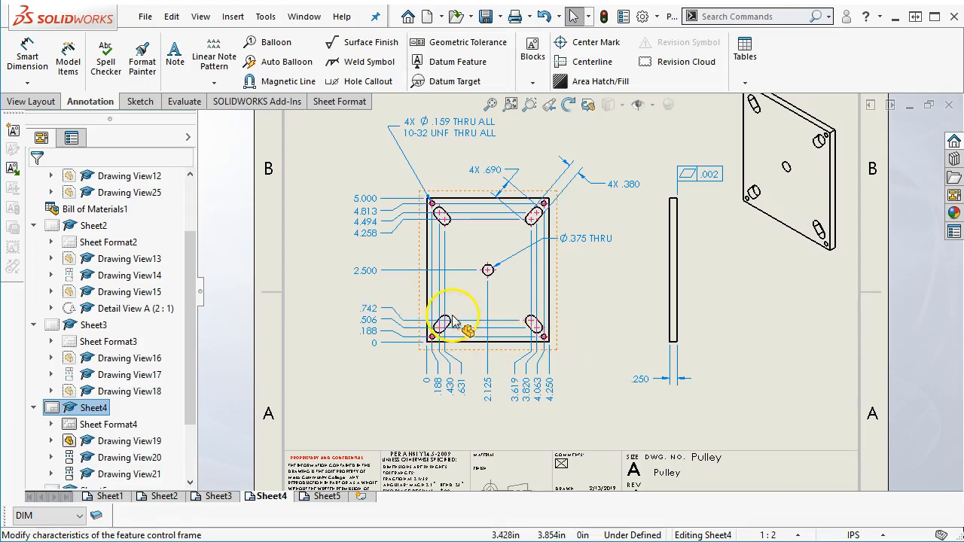
scroll(420, 280, "down", 2)
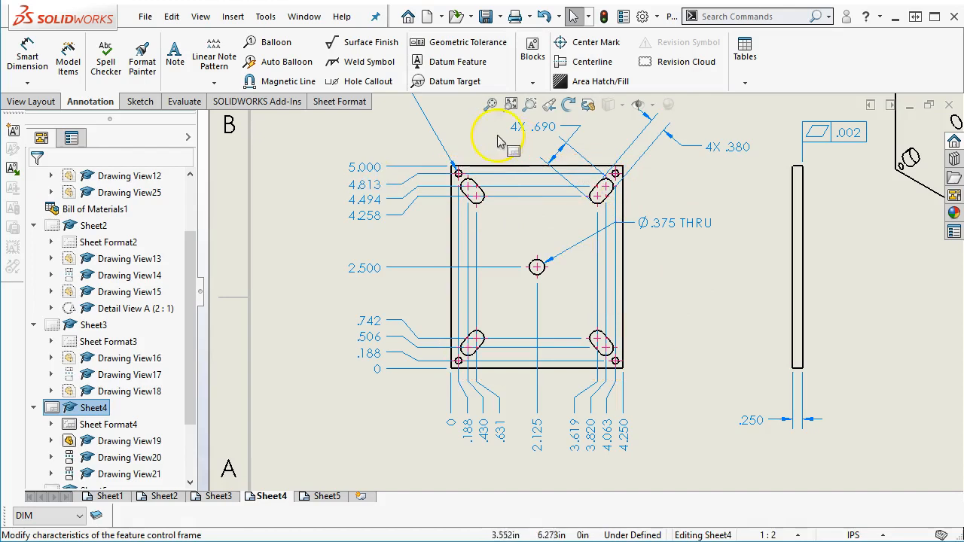
left_click(490, 105)
scroll(559, 213, "down", 4)
left_click(487, 198)
left_click_drag(189, 366, 189, 409)
left_click(55, 364)
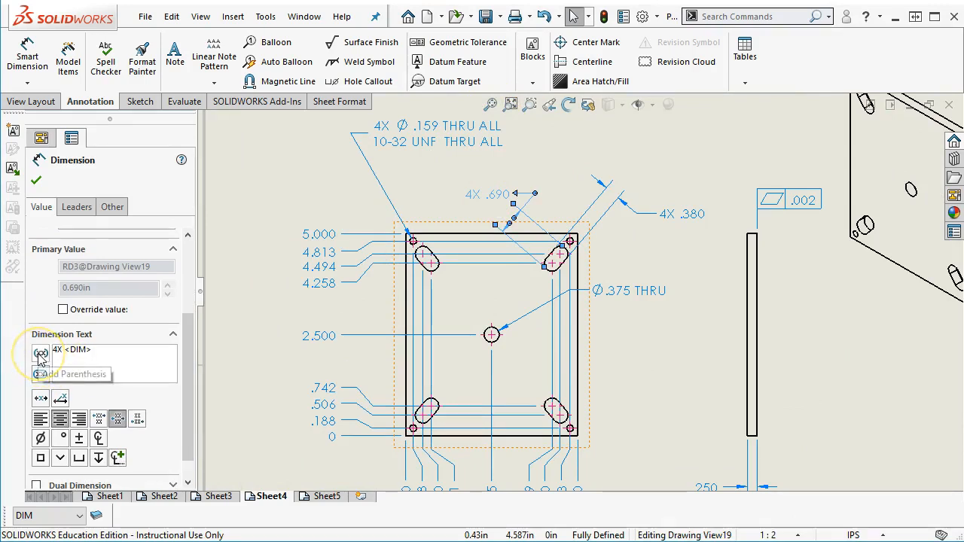
left_click(40, 354)
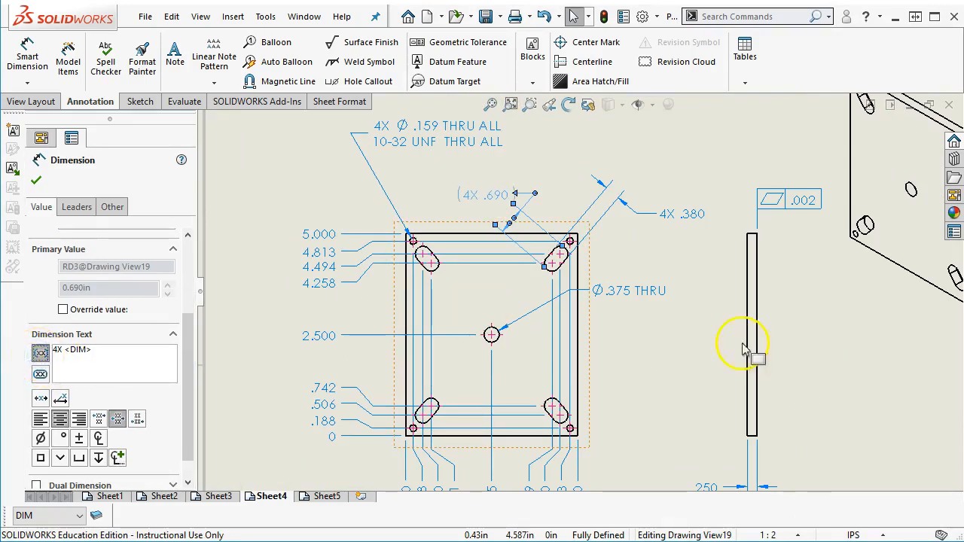
left_click(674, 335)
scroll(437, 215, "up", 3)
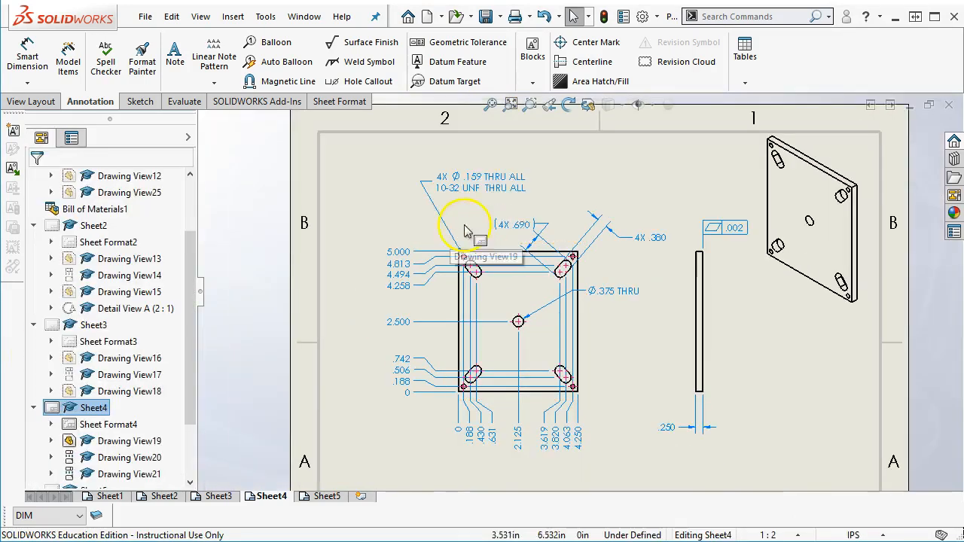
- Switch to Sheet5 and move the isometric view slightly down and to the right
left_click(490, 105)
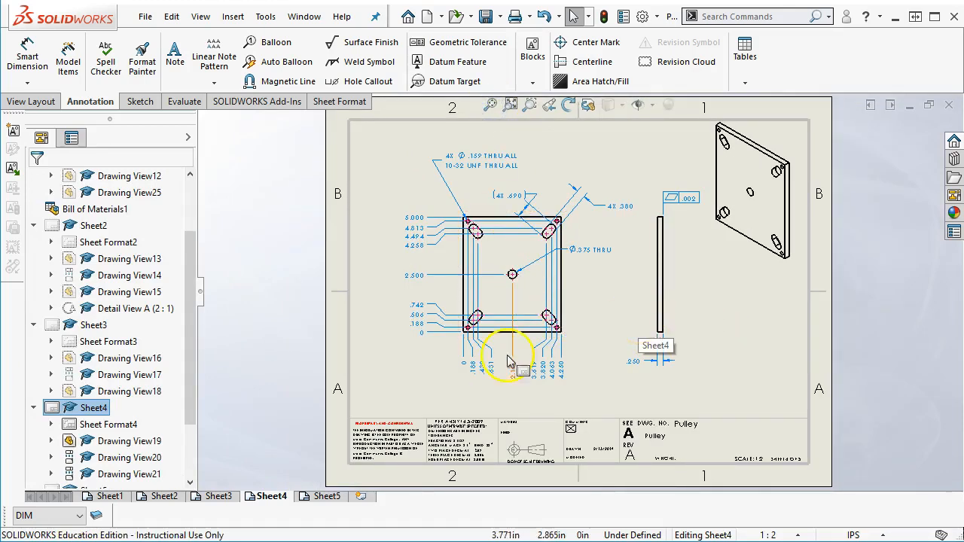
left_click(327, 497)
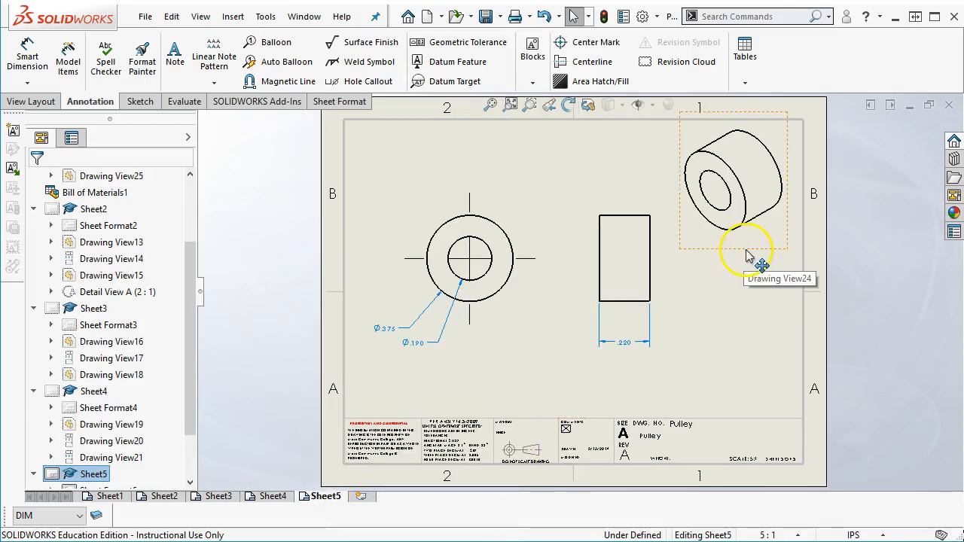
left_click_drag(748, 256, 759, 265)
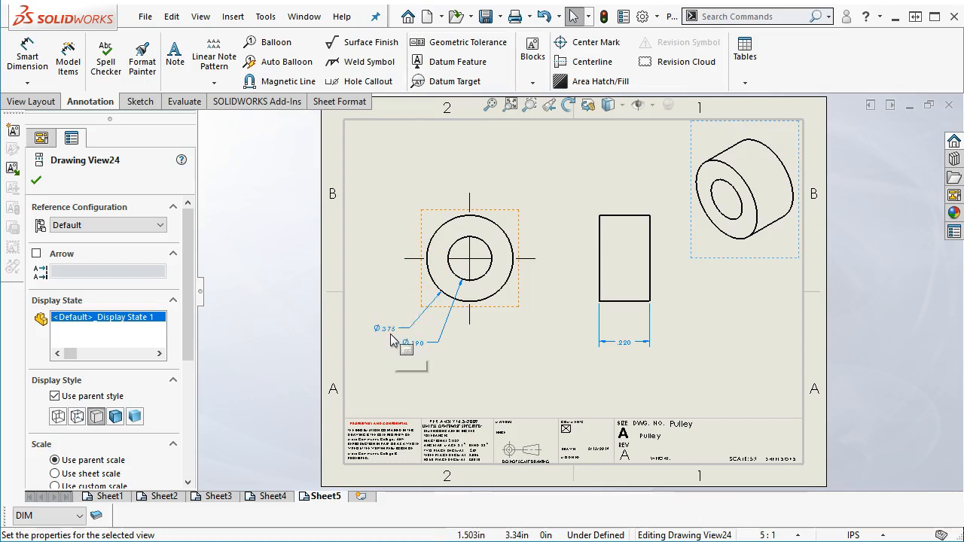
- Move the ring's outer diameter dimension up, farther from the bore diameter dimension
scroll(390, 334, "down", 1)
left_click_drag(390, 330, 390, 309)
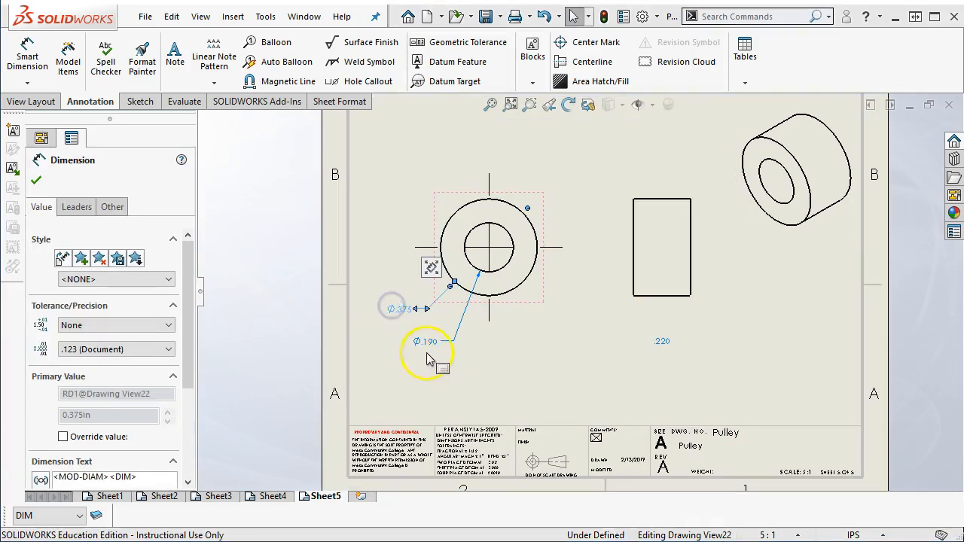
scroll(493, 275, "down", 2)
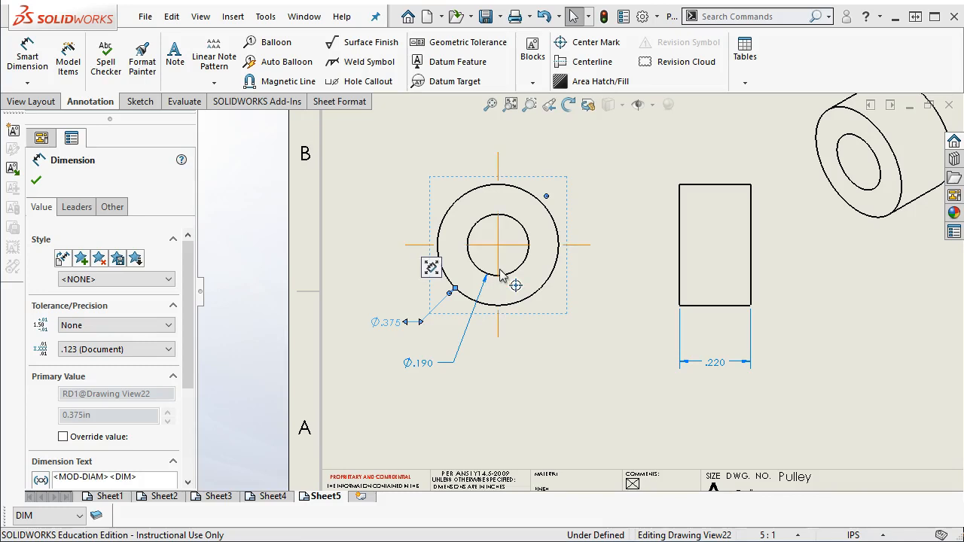
left_click(505, 275)
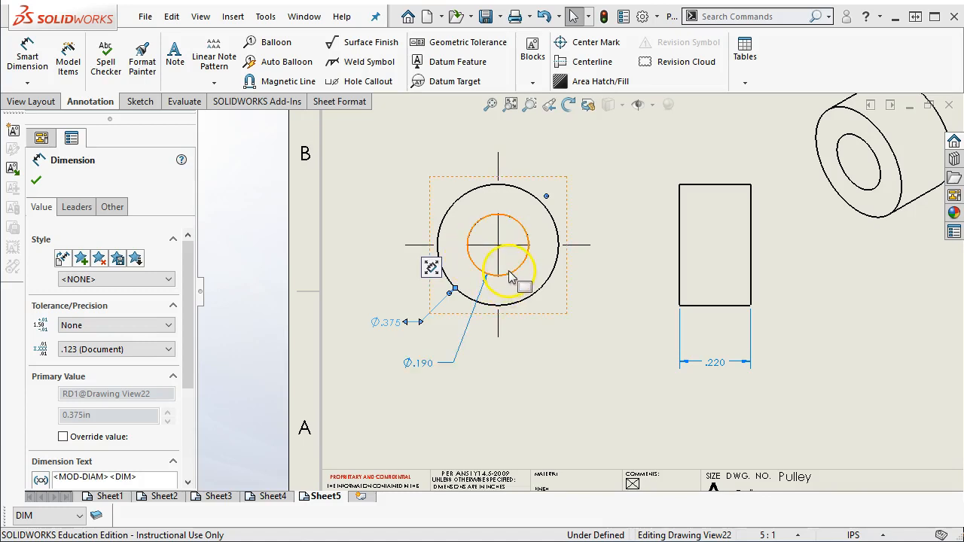
left_click(504, 259)
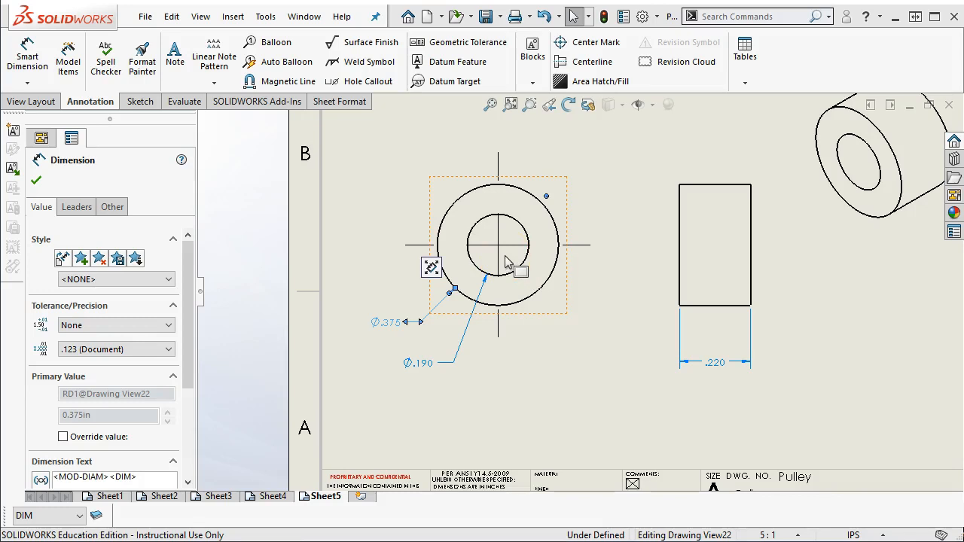
left_click(570, 381)
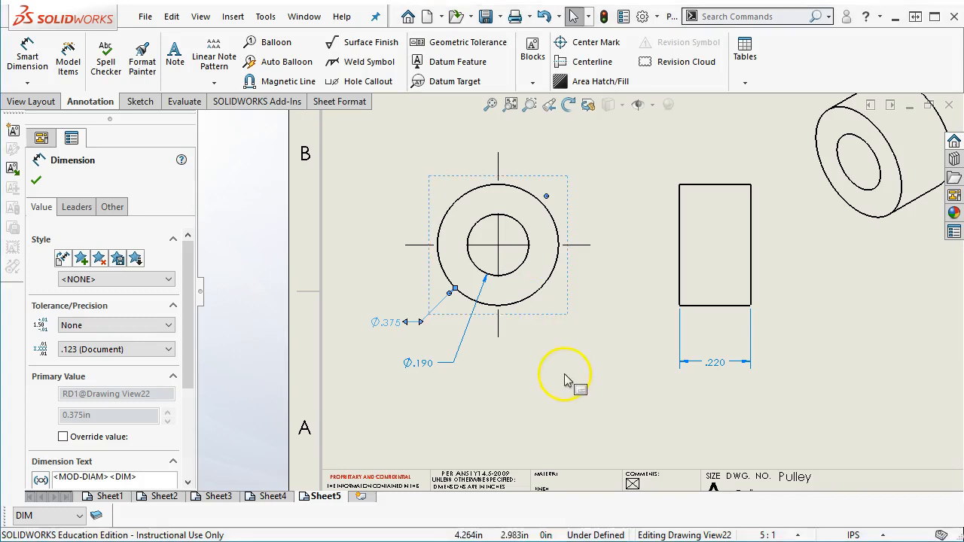
left_click(417, 375)
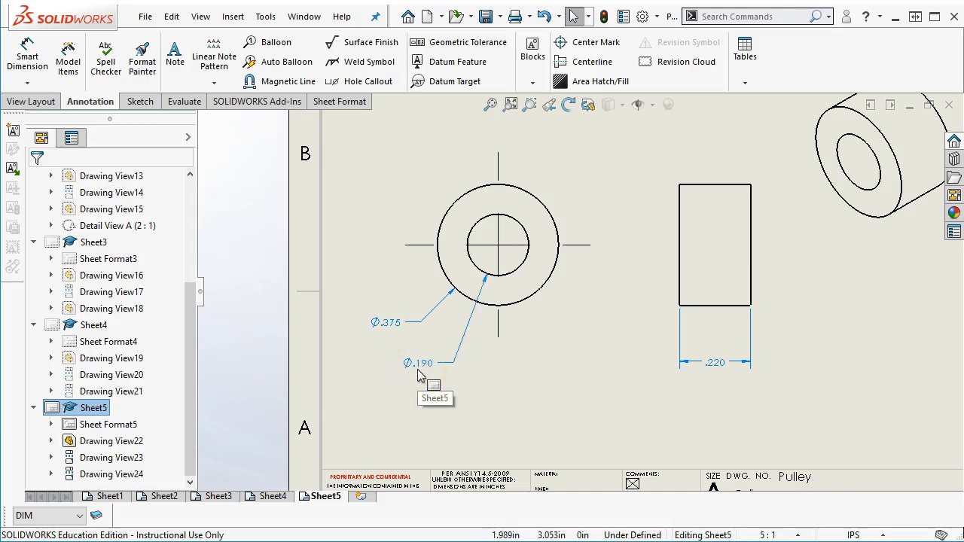
- Move the ring's side view slightly left, closer to the front view
scroll(596, 301, "up", 2)
scroll(806, 245, "down", 2)
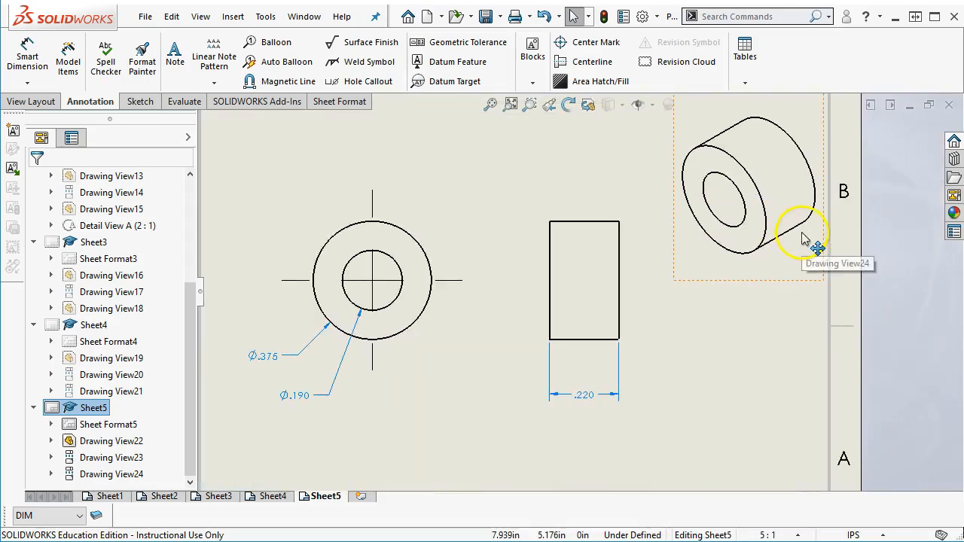
mouse_move(637, 314)
left_mouse_down()
mouse_move(637, 324)
mouse_move(612, 321)
left_mouse_up()
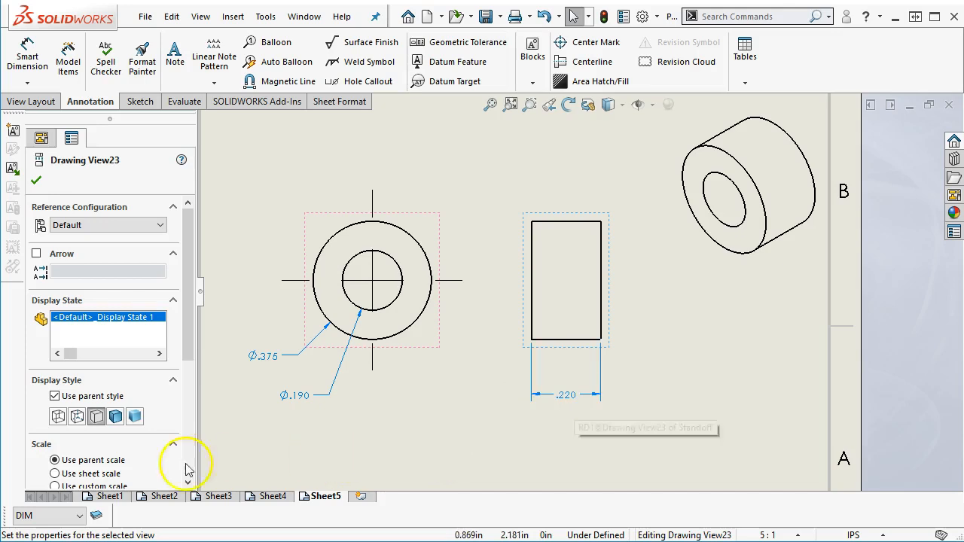
- Switch to Sheet2 and shift the side view's thickness dimension slightly up and to the left
left_click(160, 496)
scroll(619, 272, "down", 2)
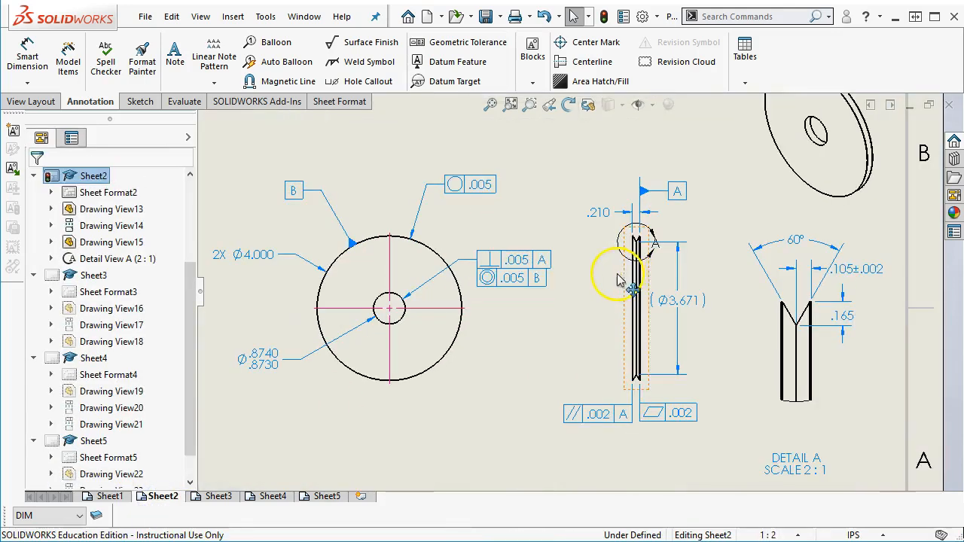
left_click(593, 218)
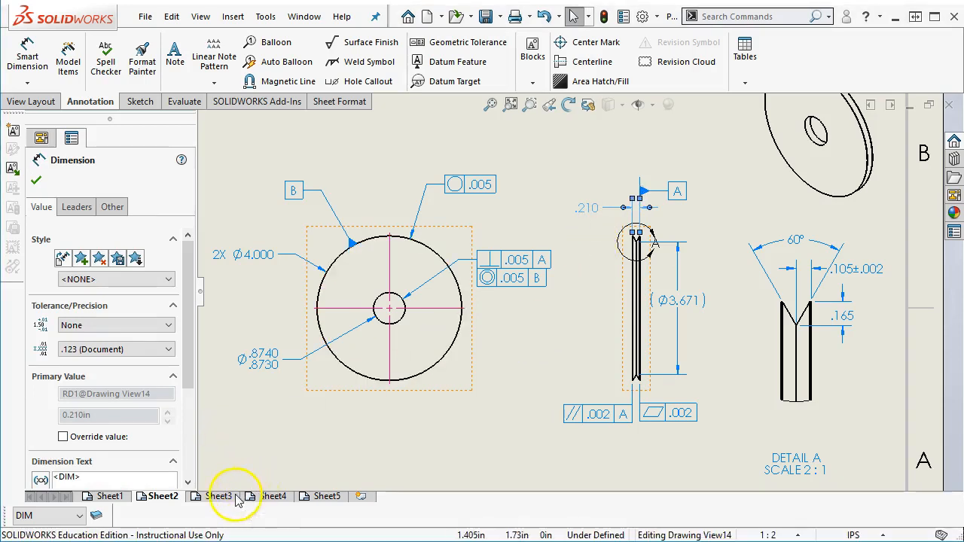
- On Sheet5, give the ring's length dimension a symmetric tolerance of .002 in and move it up closer to the side view
left_click_drag(316, 497, 549, 387)
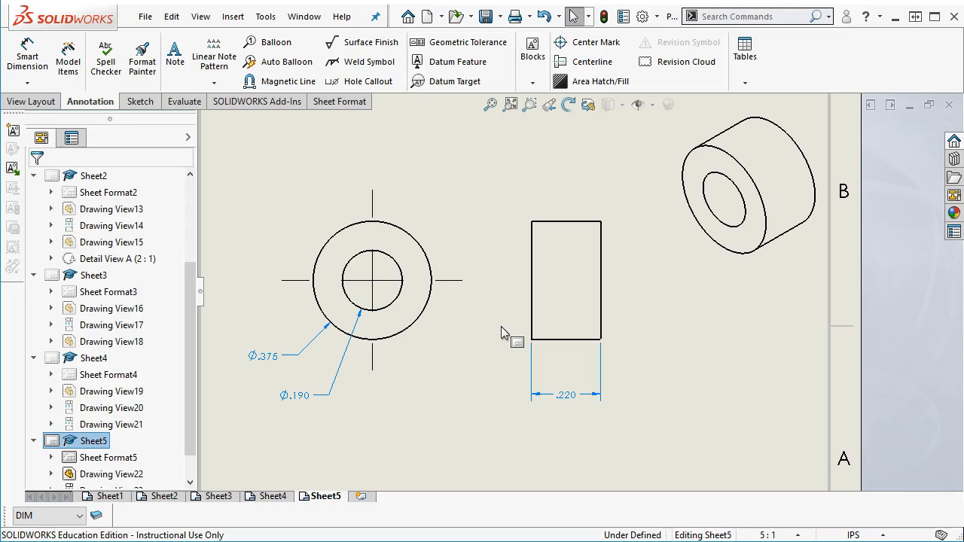
left_click(564, 404)
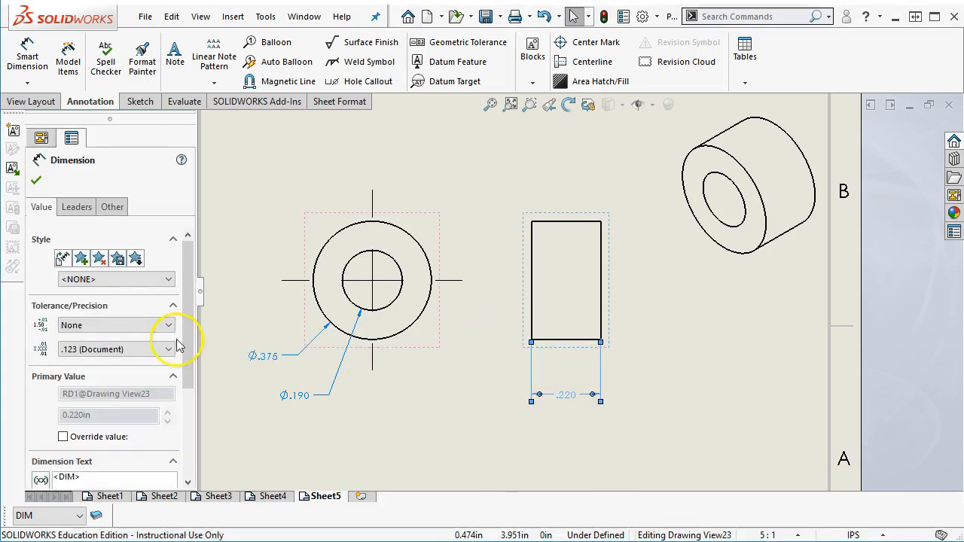
left_click_drag(189, 323, 189, 344)
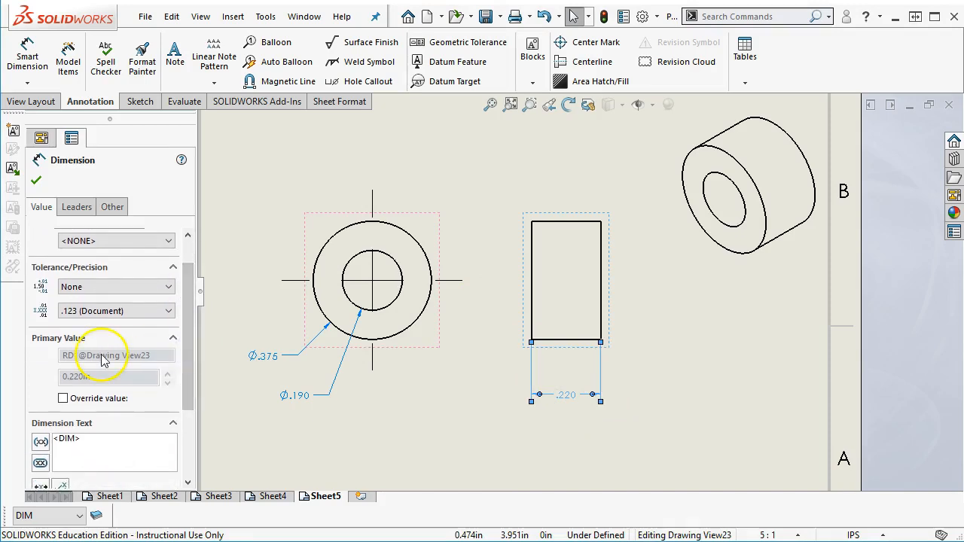
mouse_move(189, 399)
left_mouse_down()
mouse_move(193, 449)
mouse_move(192, 393)
left_mouse_up()
left_click(118, 309)
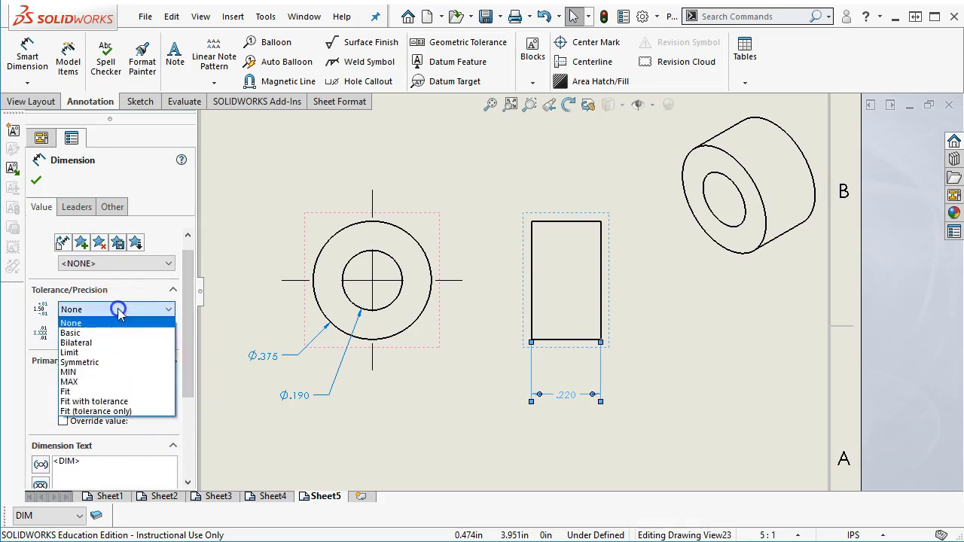
left_click(105, 363)
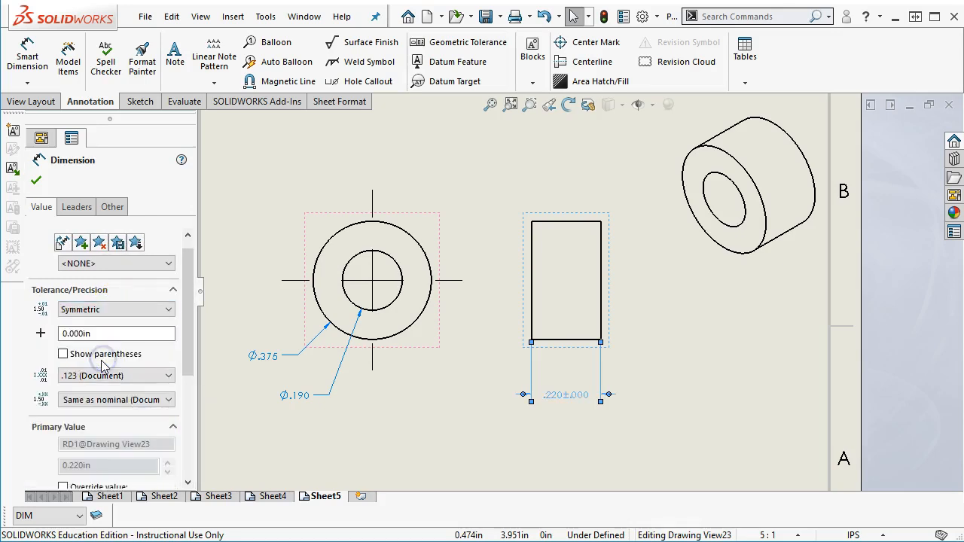
left_click(98, 309)
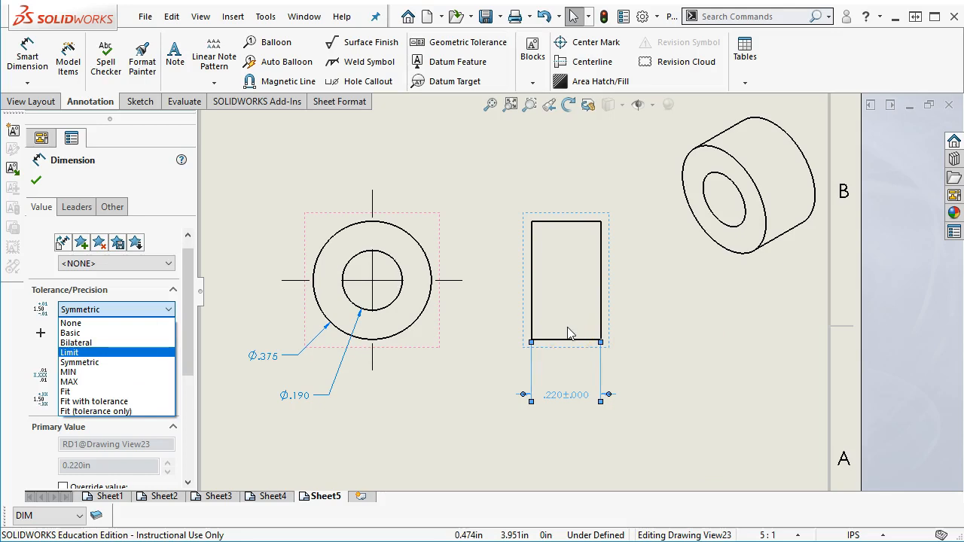
left_click(79, 362)
double_click(101, 334)
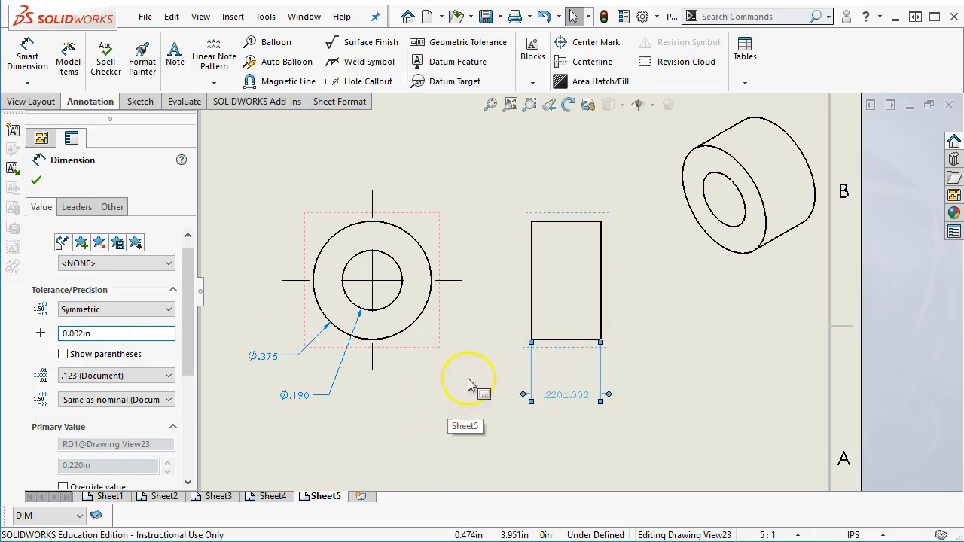
left_click(636, 277)
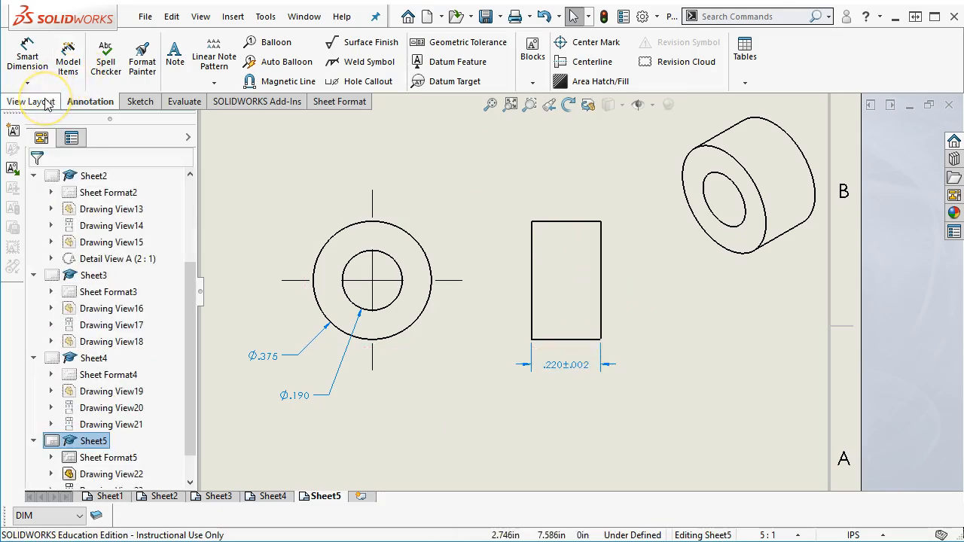
- Add a .001 flatness tolerance to the right edge of the ring's side view and place its frame above the view
left_click(452, 42)
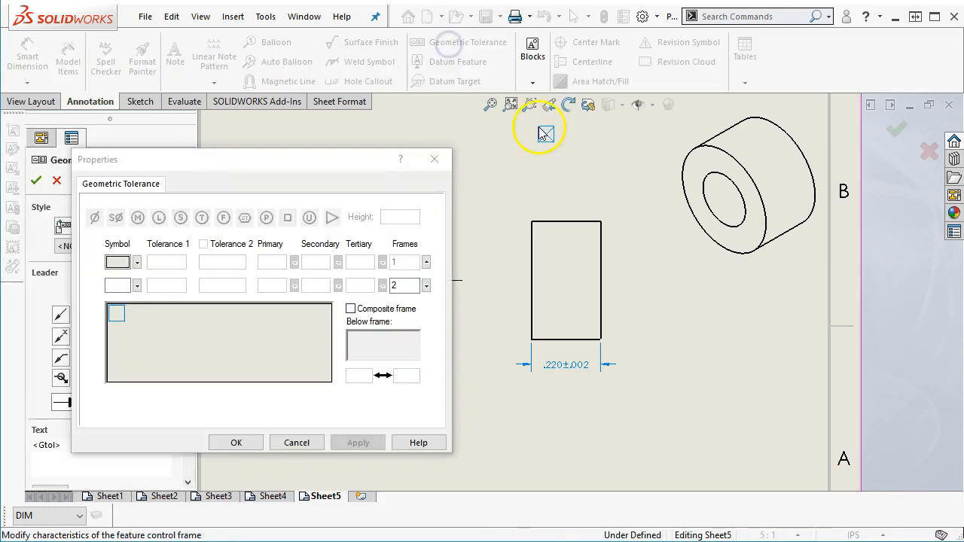
left_click(602, 237)
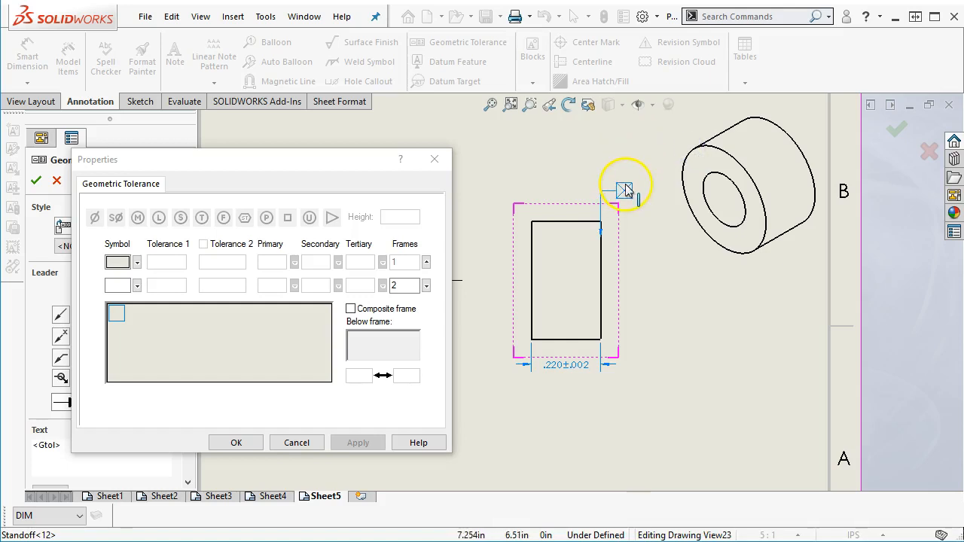
left_click(497, 198)
left_click(138, 262)
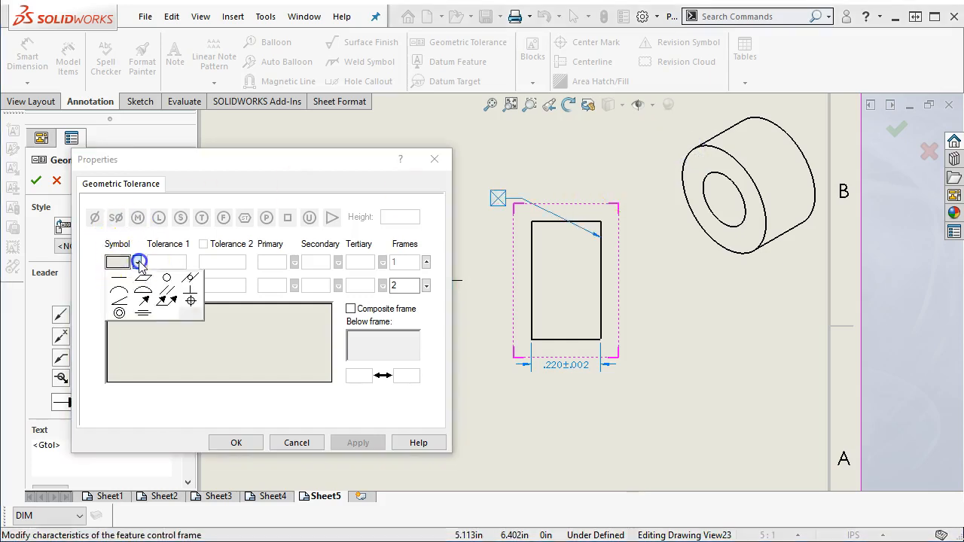
left_click(143, 278)
left_click(166, 261)
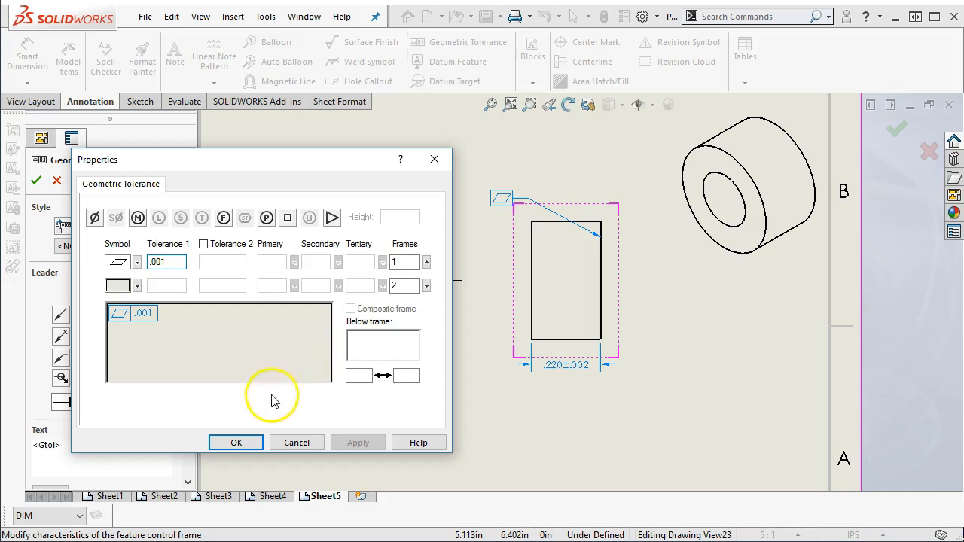
left_click(236, 442)
left_click_drag(527, 204, 658, 183)
left_click(637, 258)
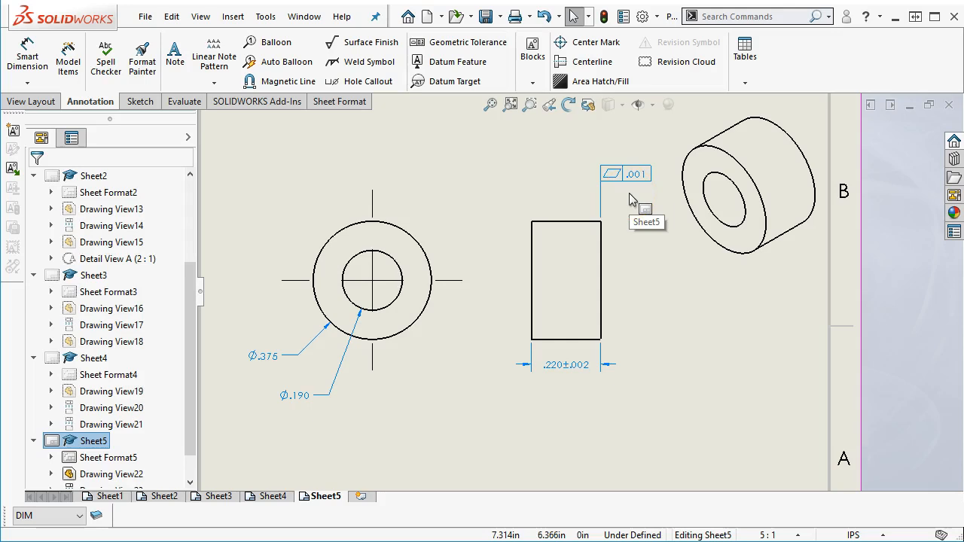
- Add a .001 parallelism tolerance attached to the left edge of the ring's side view
scroll(624, 161, "down", 1)
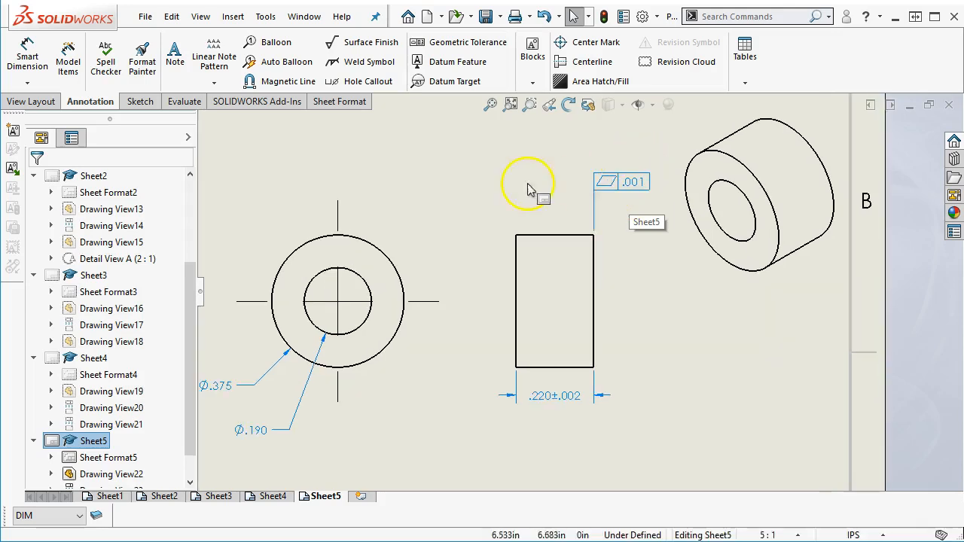
left_click(431, 42)
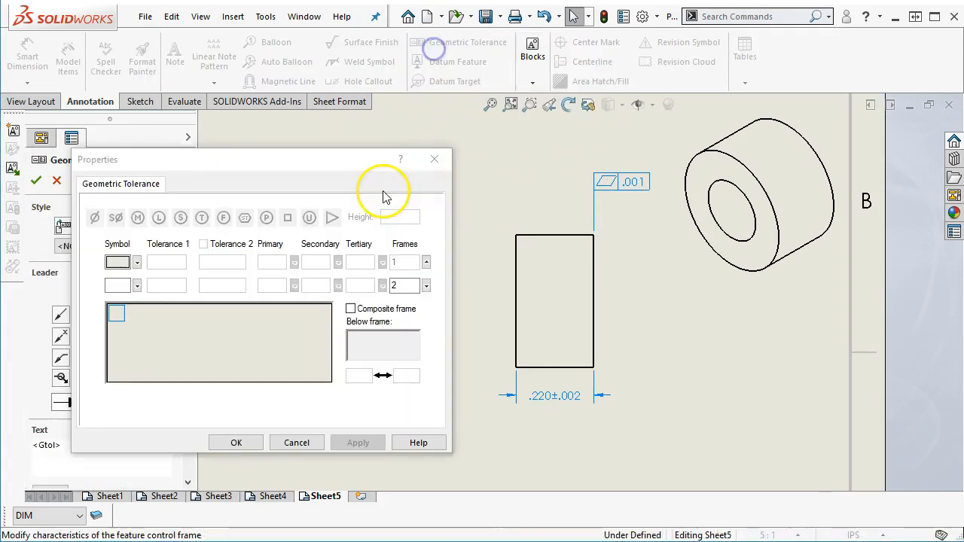
left_click(137, 262)
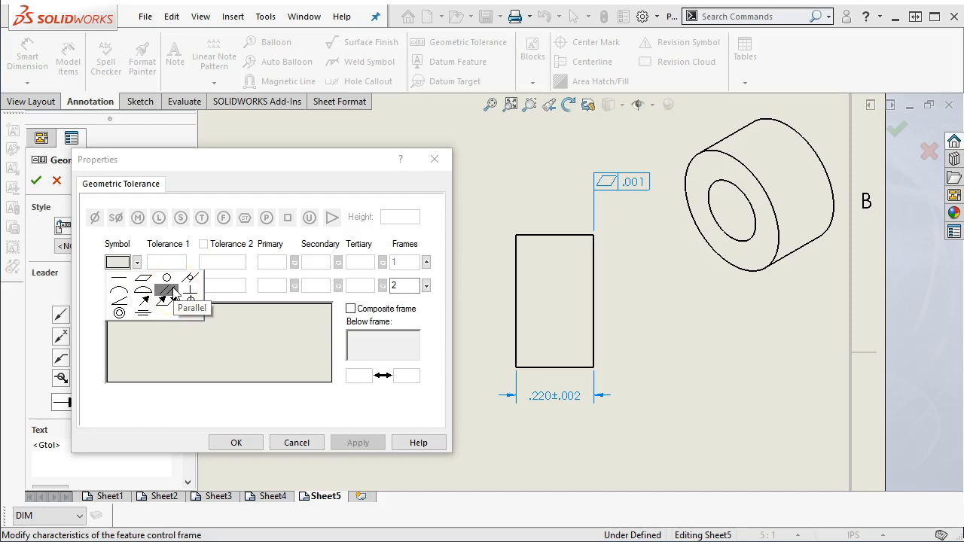
left_click(171, 291)
left_click(169, 261)
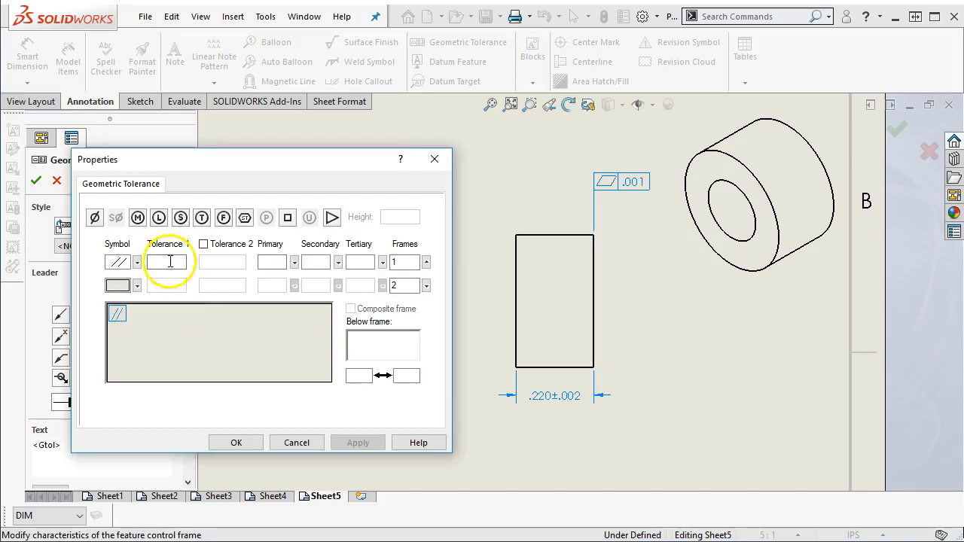
type(".001")
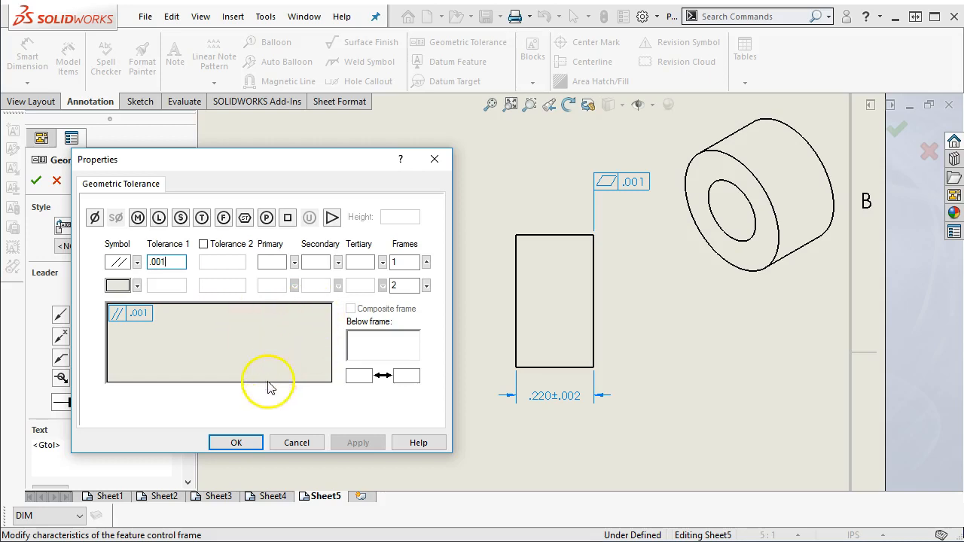
left_click(517, 265)
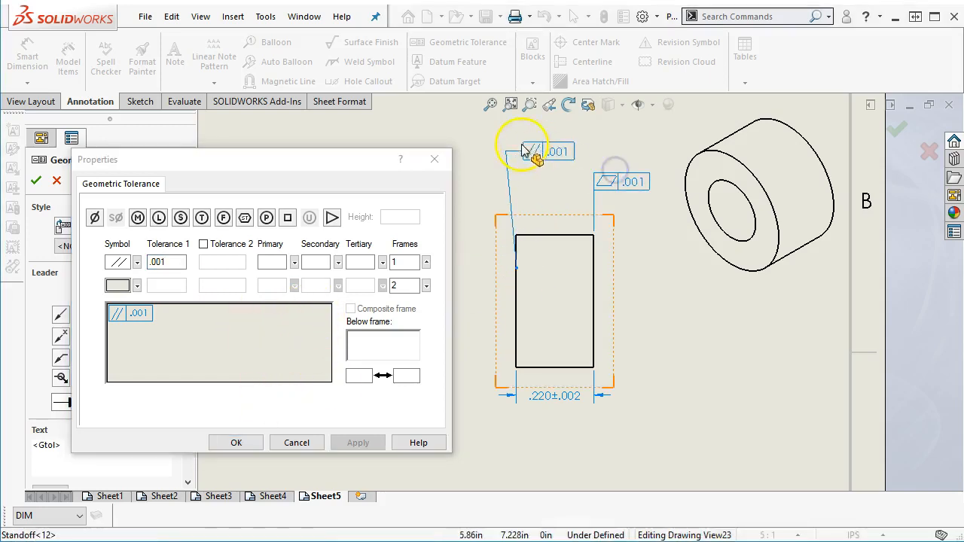
left_click(527, 196)
left_click(236, 442)
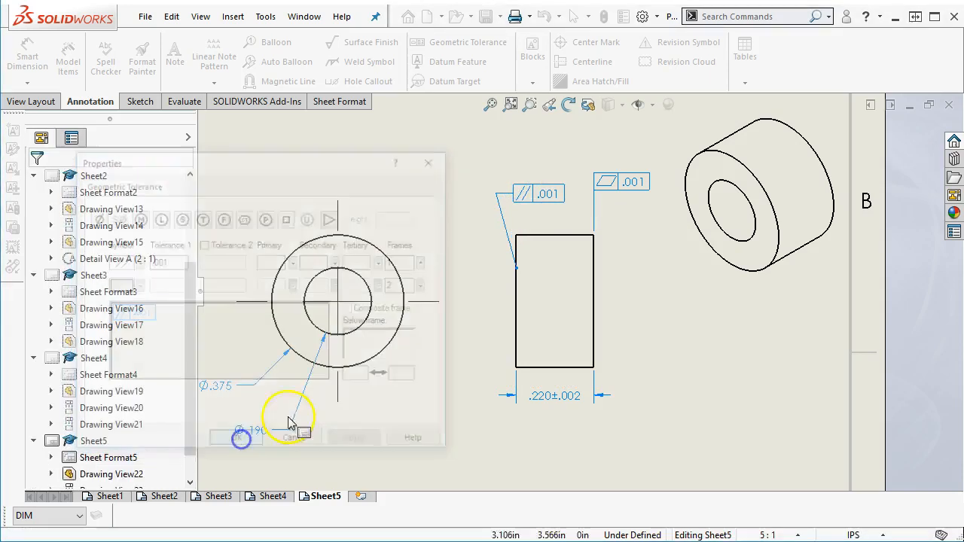
- Reattach the parallelism leader to the side view's left edge and position its frame above that edge, opposite the flatness frame
mouse_move(549, 205)
left_mouse_down()
mouse_move(469, 177)
mouse_move(474, 207)
mouse_move(494, 232)
mouse_move(474, 163)
mouse_move(482, 198)
mouse_move(465, 181)
mouse_move(450, 211)
left_mouse_up()
scroll(498, 248, "down", 1)
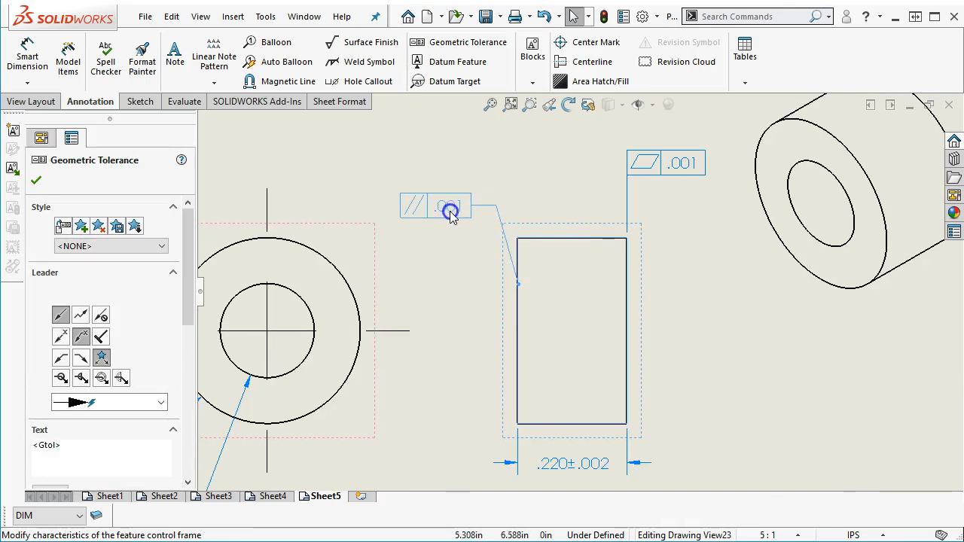
scroll(520, 290, "down", 2)
scroll(525, 296, "down", 2)
mouse_move(544, 267)
left_mouse_down()
mouse_move(521, 275)
mouse_move(544, 275)
left_mouse_up()
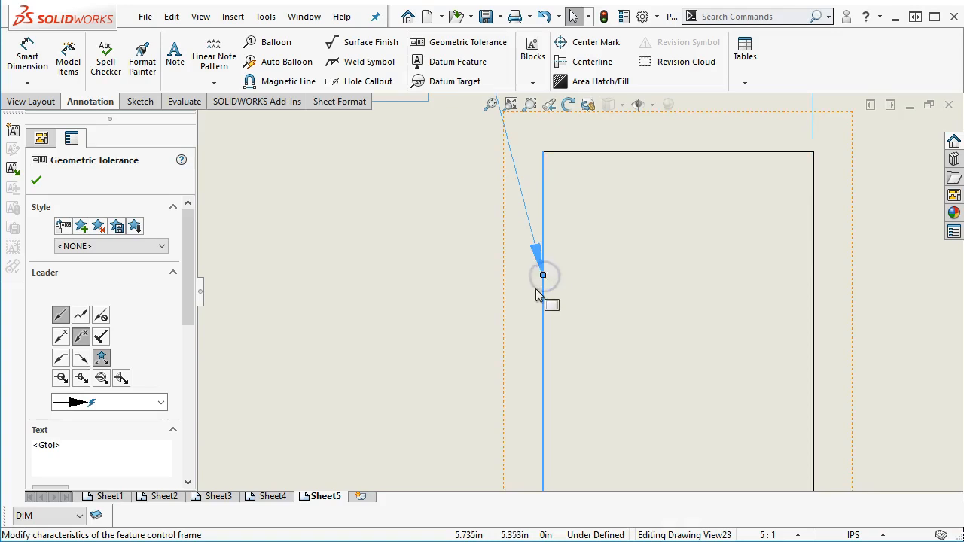
scroll(561, 279, "up", 3)
left_click_drag(505, 221, 547, 186)
left_click(813, 326)
scroll(738, 346, "up", 3)
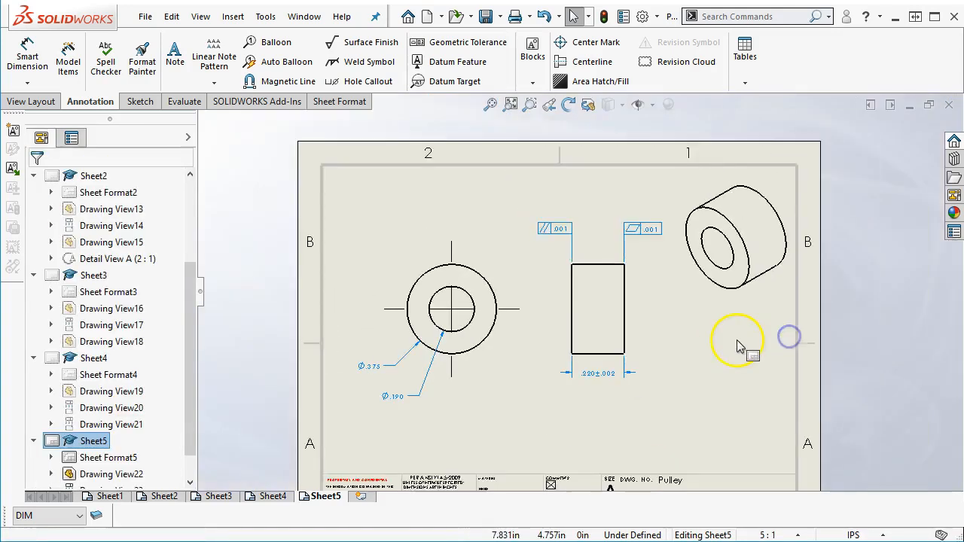
- Fit Sheet5 in the window, switch to Sheet2 and save the drawing document
scroll(738, 346, "down", 2)
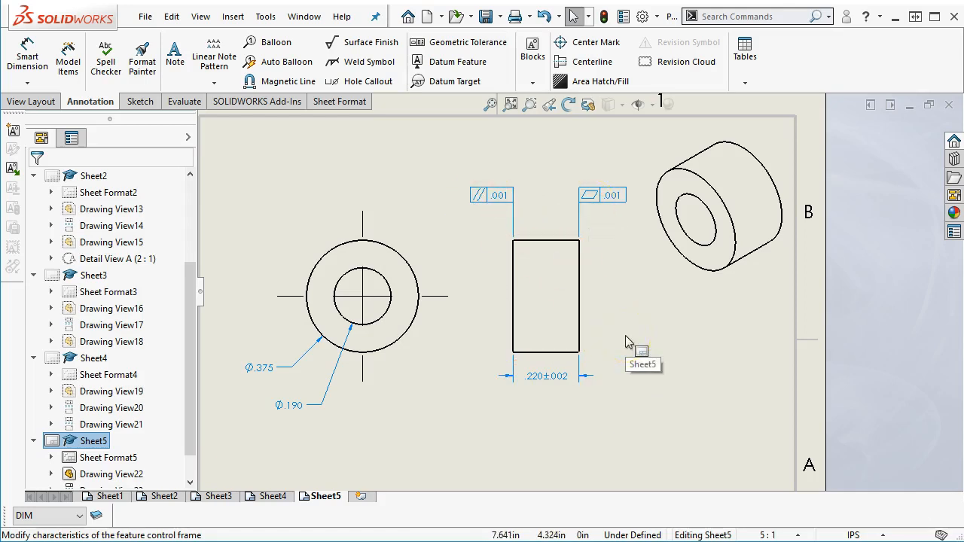
left_click(490, 104)
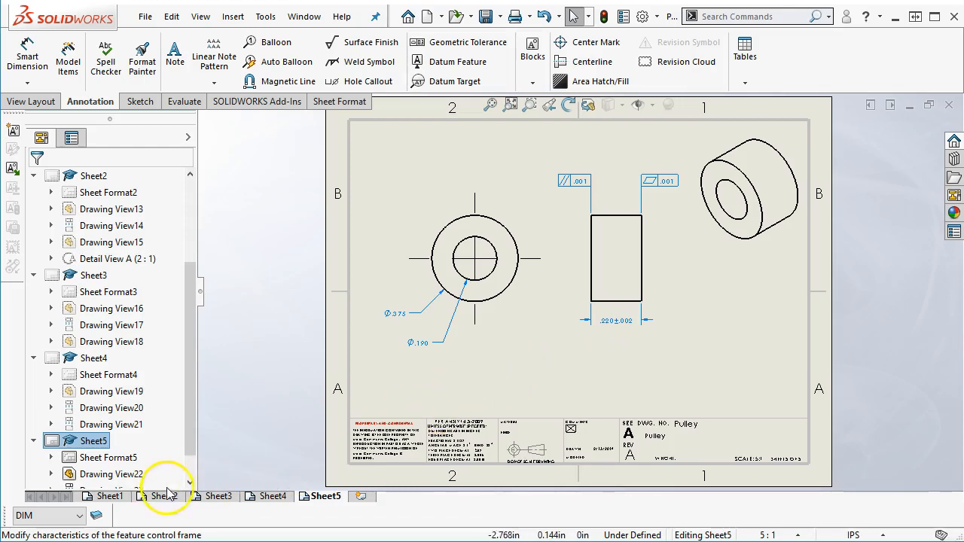
mouse_move(166, 498)
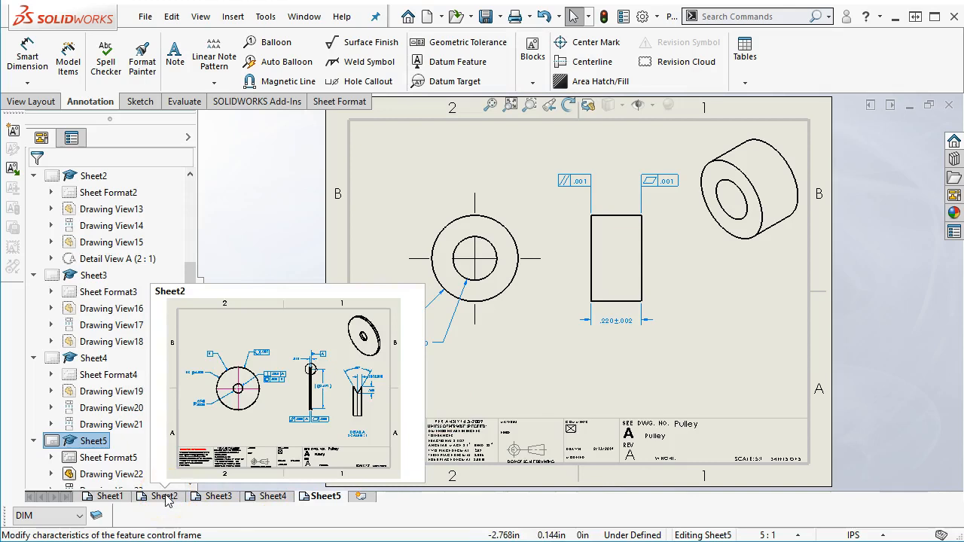
left_click(165, 497)
mouse_move(205, 501)
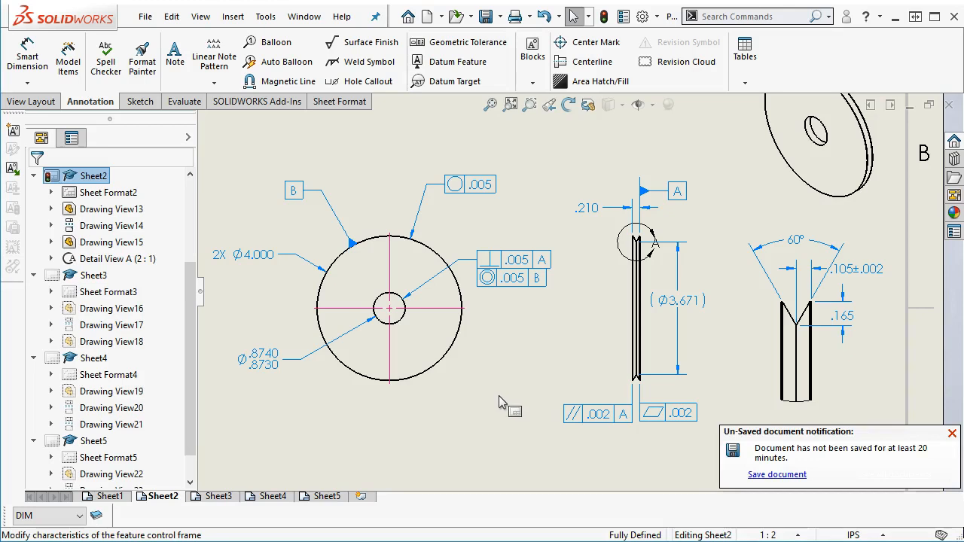
left_click(776, 474)
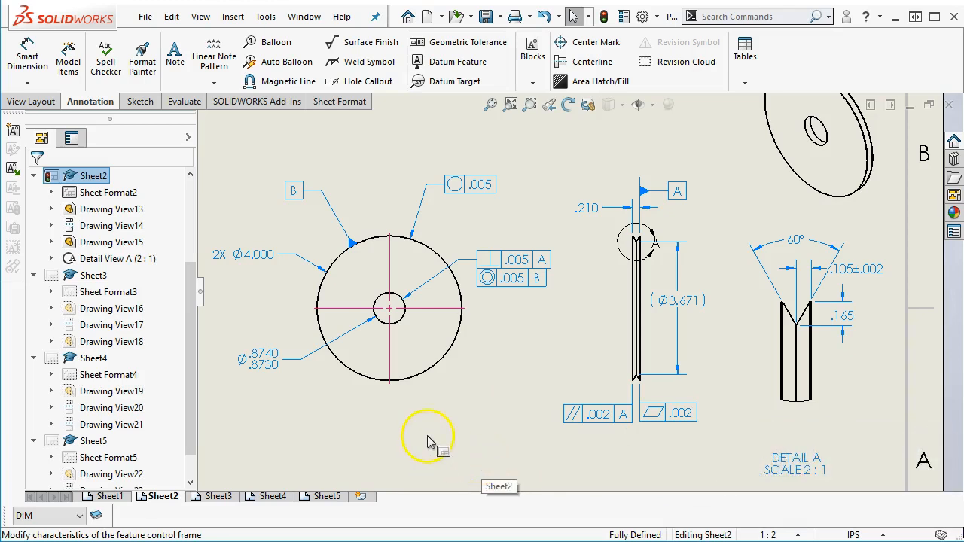
- Review the completed plate drawings on Sheet3 and Sheet4, with the whole sheet in view
left_click(218, 496)
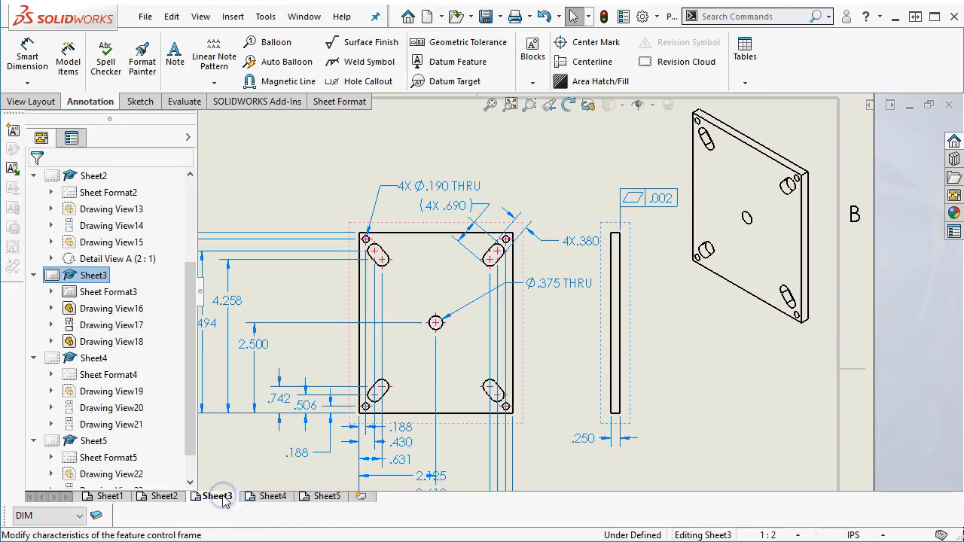
left_click(490, 105)
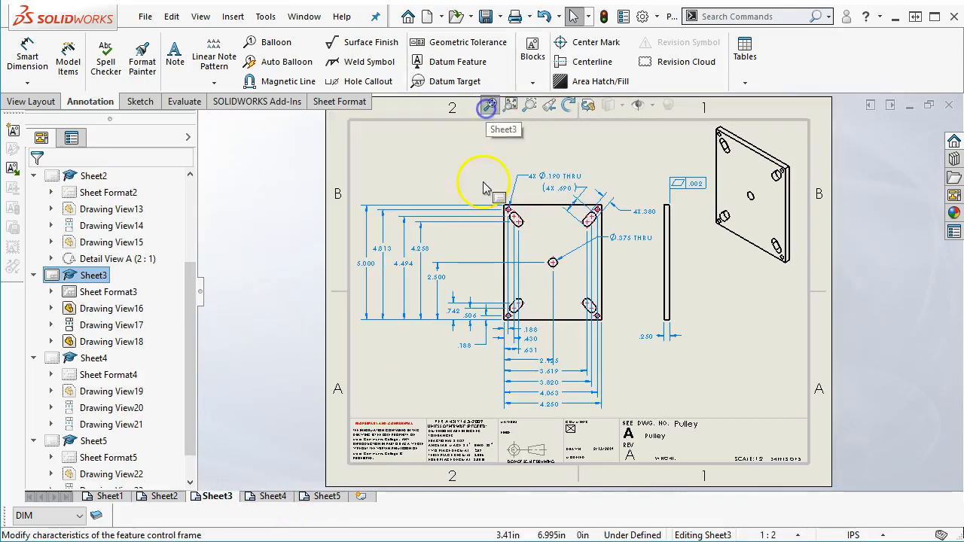
left_click(273, 497)
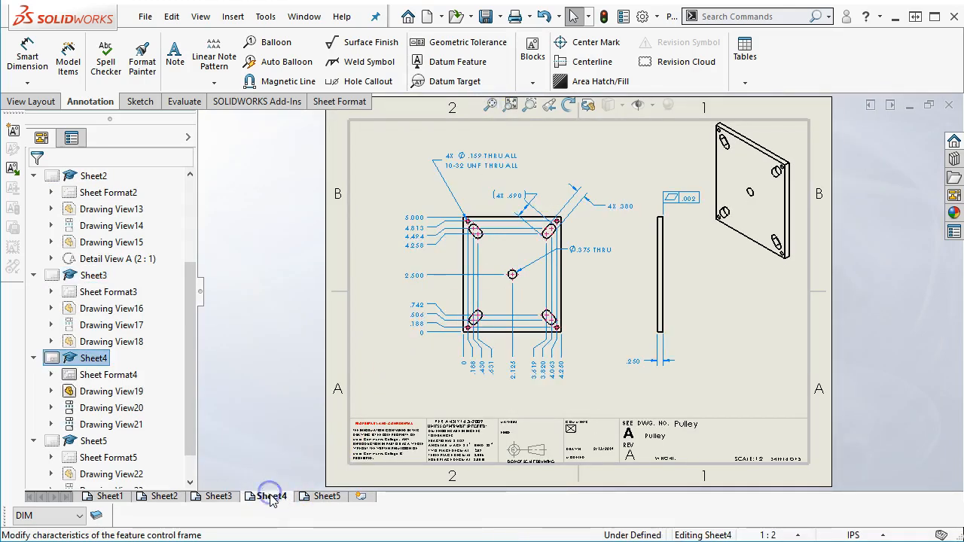
- Move the 4X Ø.190 THRU hole callout on Sheet3 to the left, outside the plate's upper-left corner
left_click(325, 496)
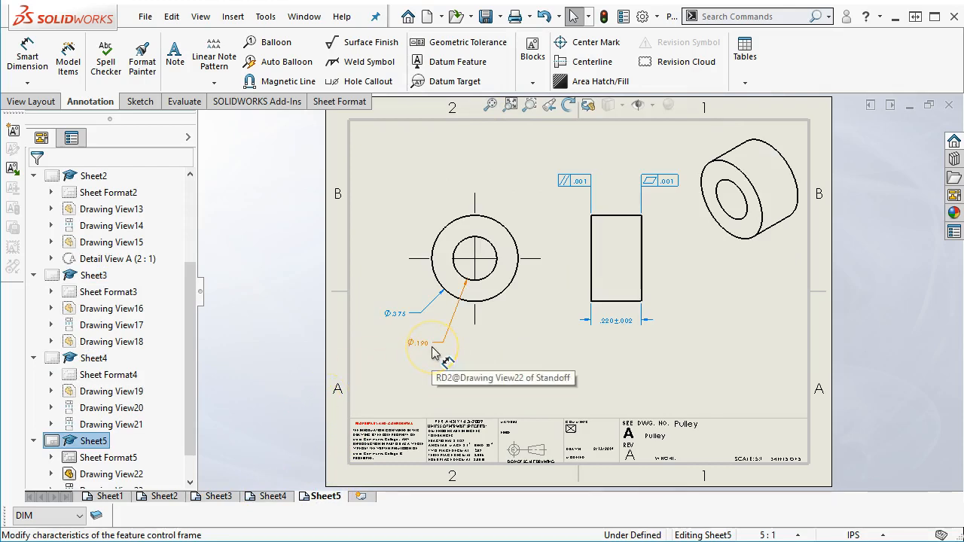
left_click(217, 496)
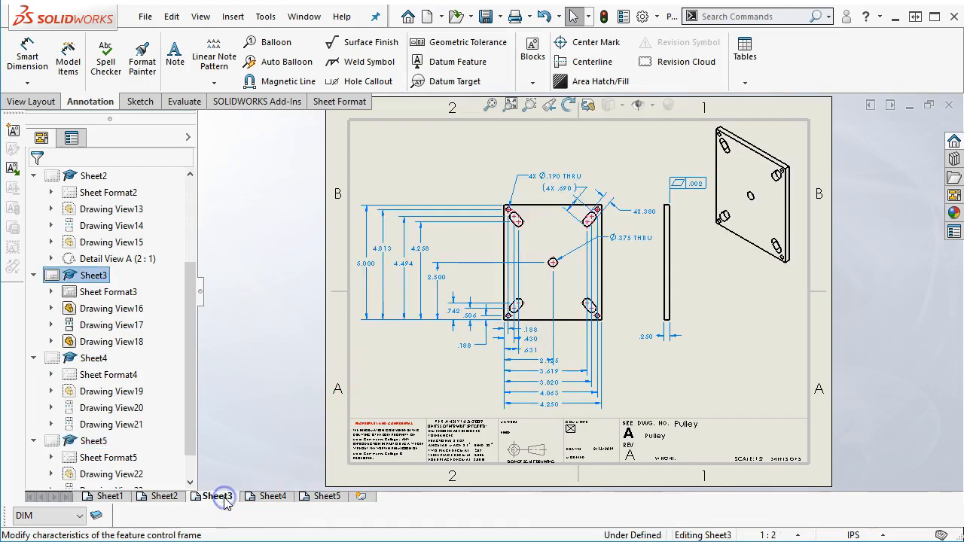
mouse_move(536, 176)
left_mouse_down()
mouse_move(490, 181)
mouse_move(489, 164)
mouse_move(443, 171)
left_mouse_up()
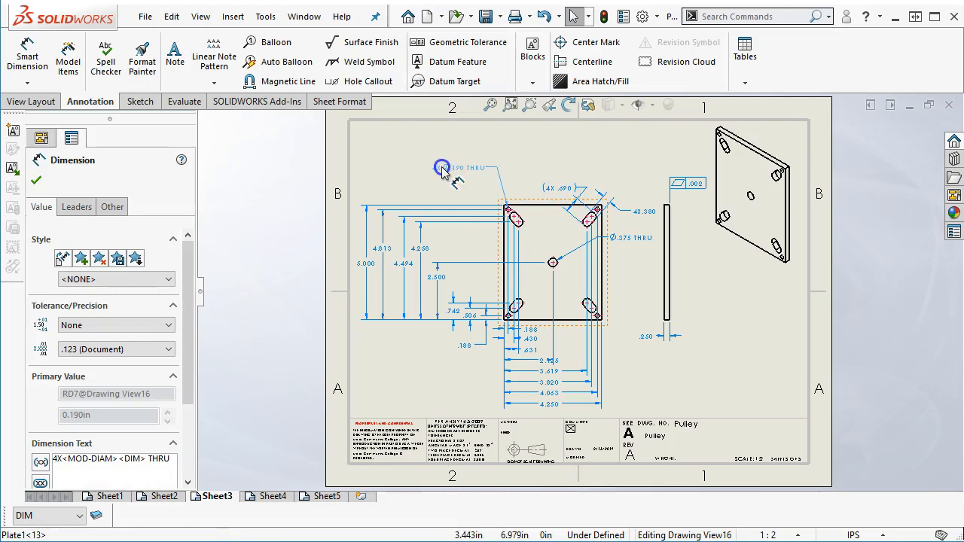
left_click(538, 155)
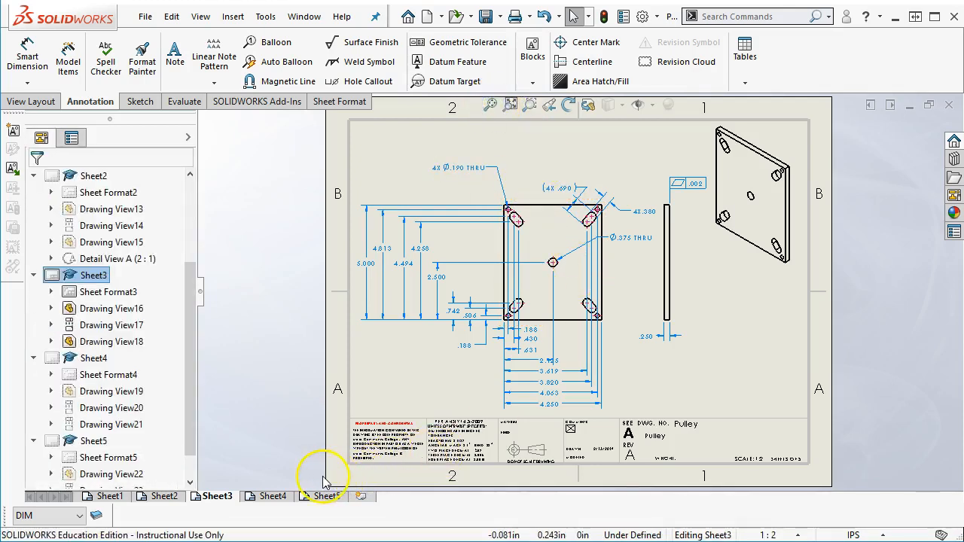
- Recheck the annotations on Sheet4 and Sheet5 and save the drawing
left_click(259, 496)
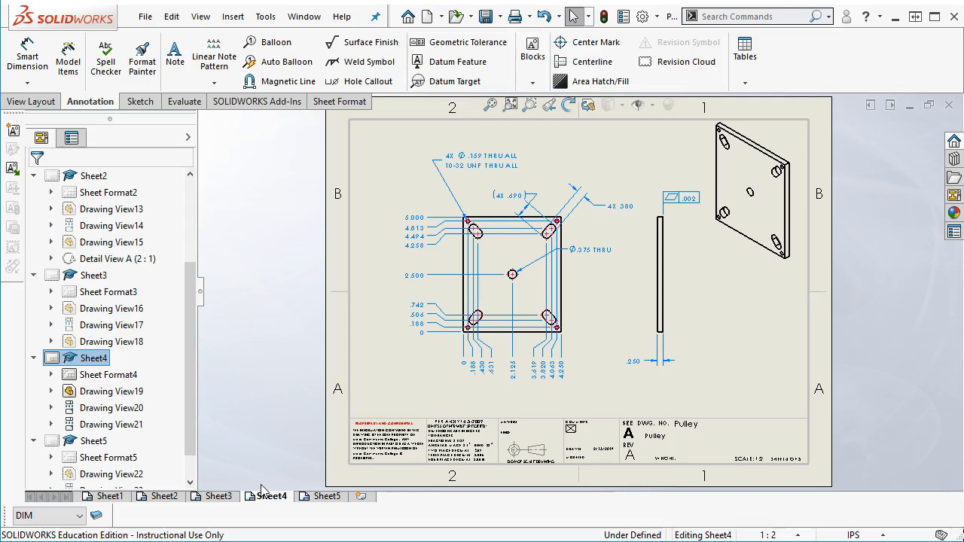
left_click(263, 493)
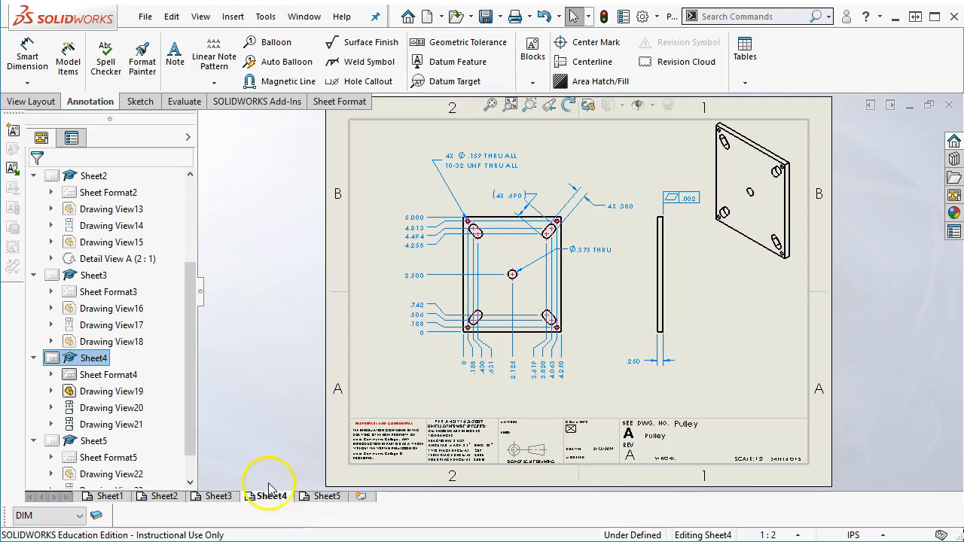
left_click(313, 497)
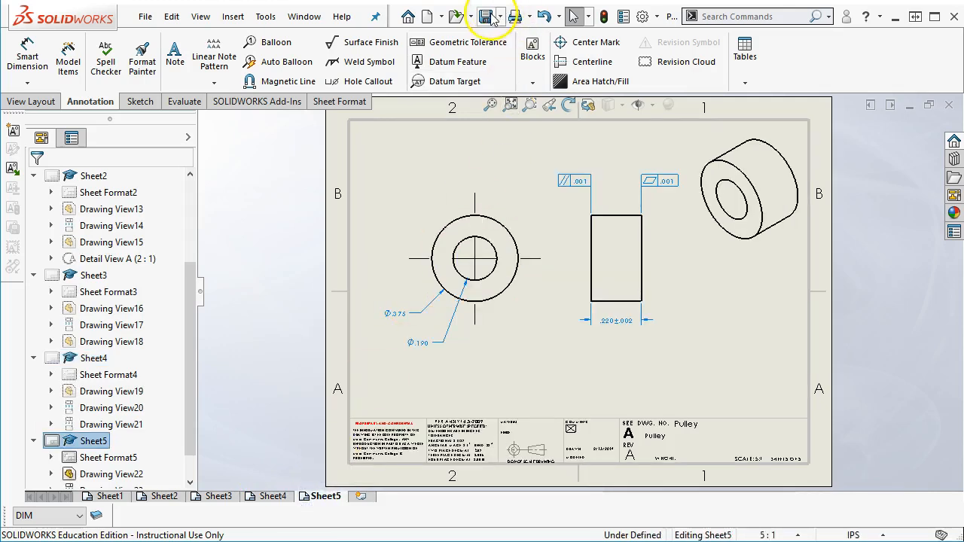
left_click(482, 213)
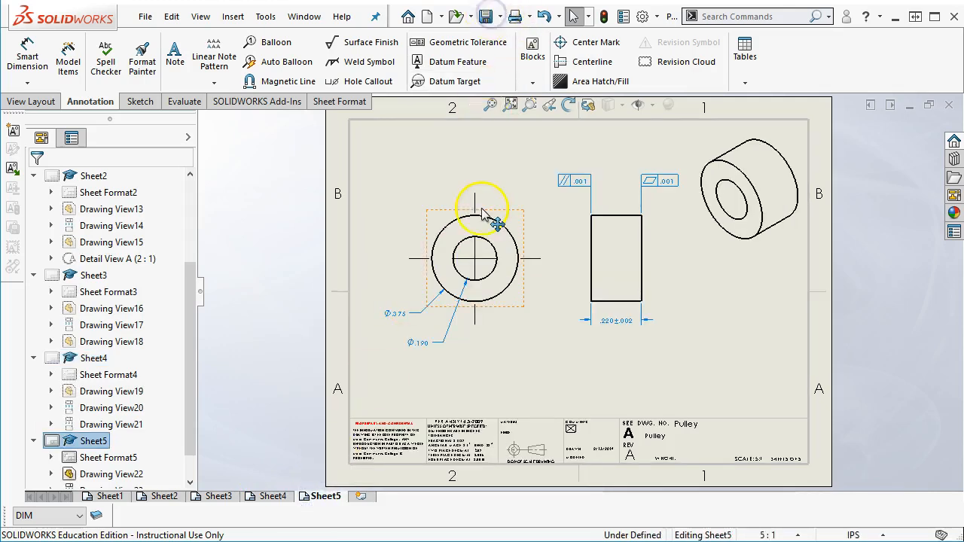
- Switch to the analysis.SLDPRT part and highlight Sketch1, the middle rectangle between the inner and outer outlines
left_click(299, 24)
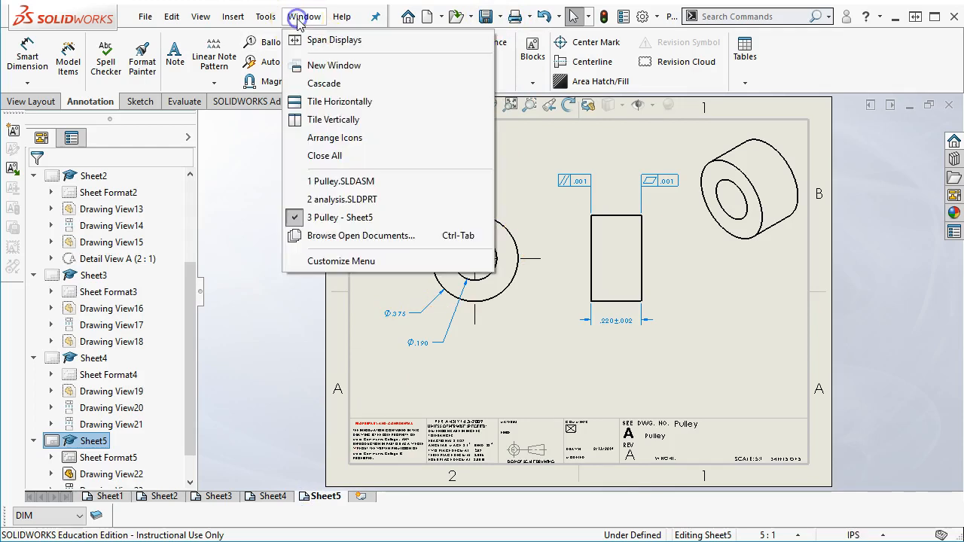
left_click(336, 202)
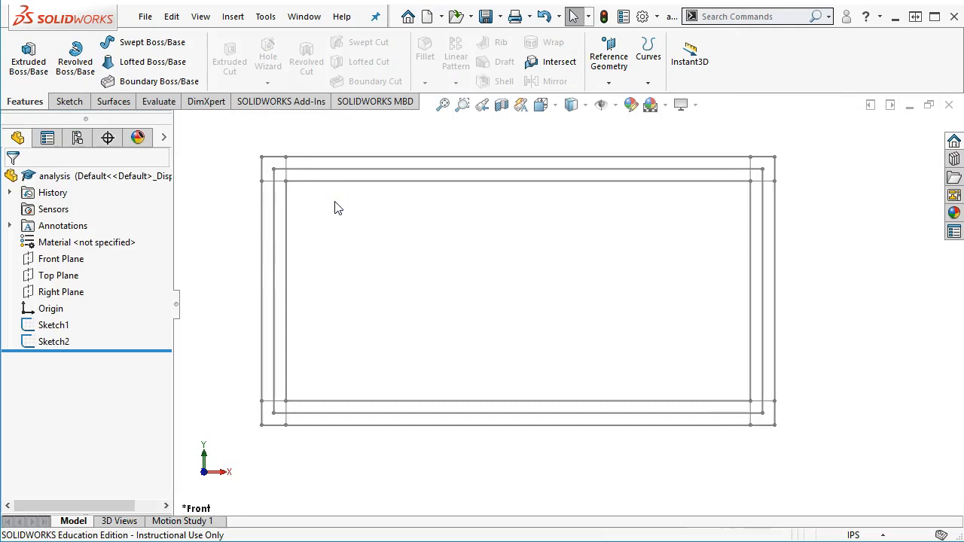
left_click(50, 324)
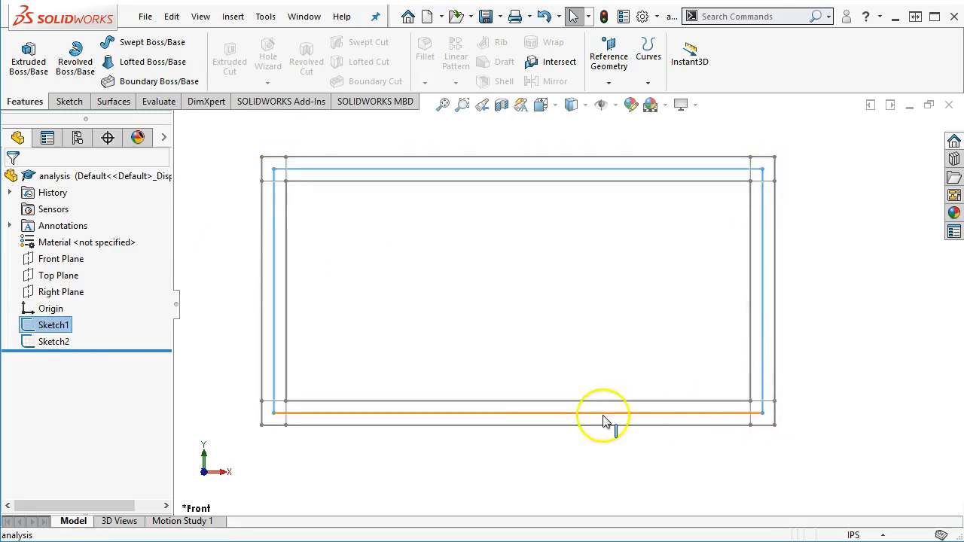
left_click_drag(495, 427, 285, 419)
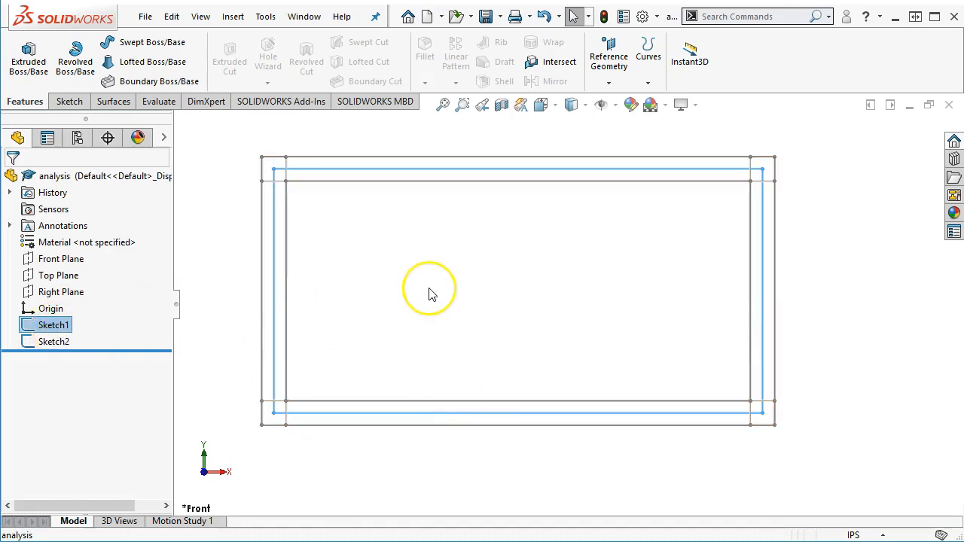
- Hide and show Sketch1 again to compare the middle rectangle with the surrounding zone outlines
key("F8")
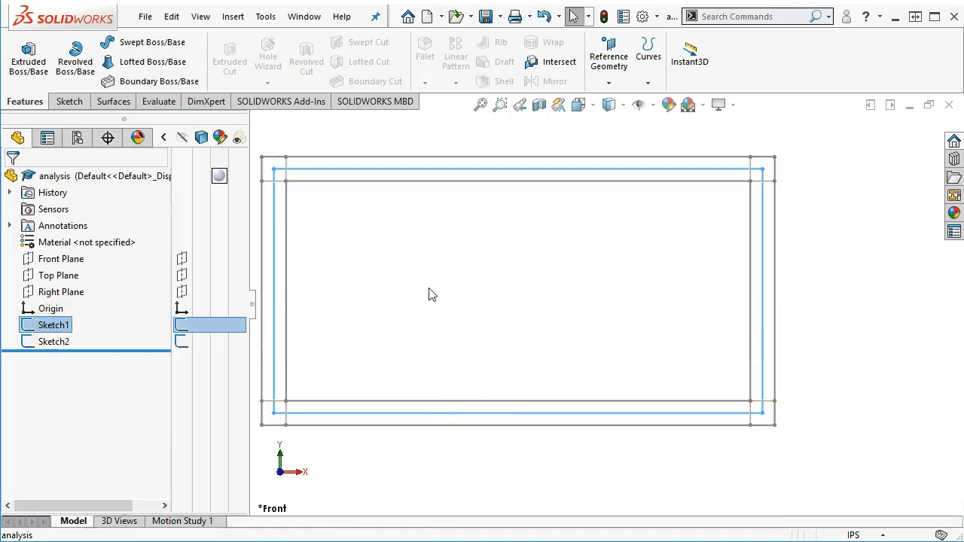
left_click(181, 324)
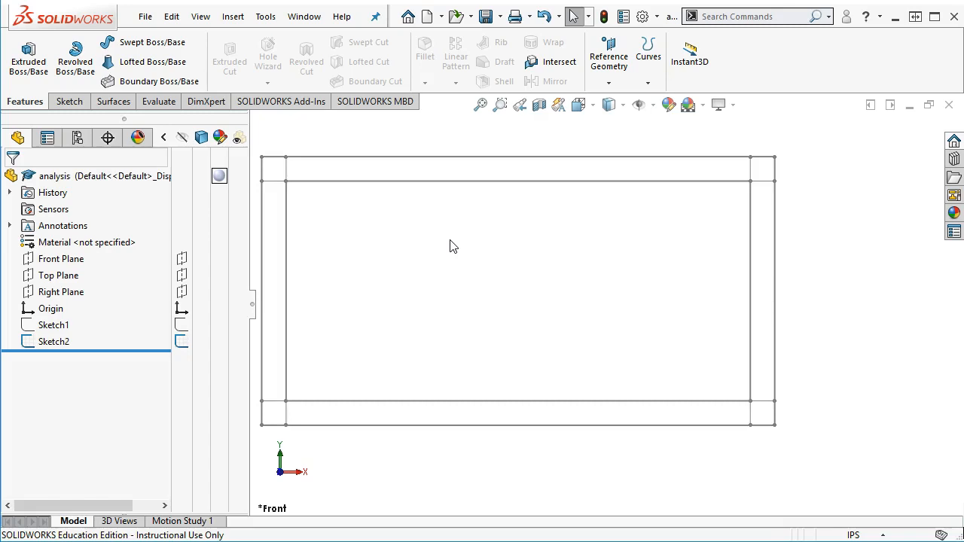
left_click(182, 324)
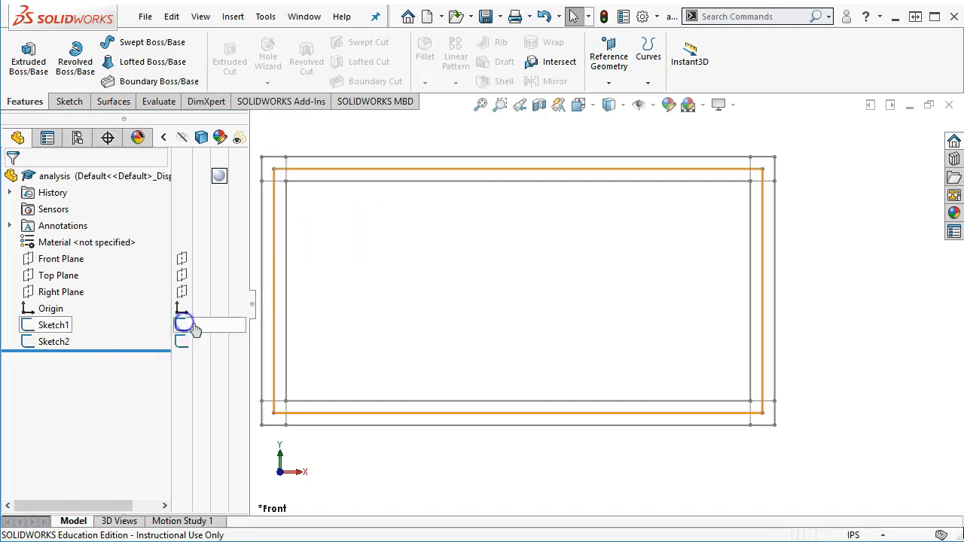
left_click(163, 138)
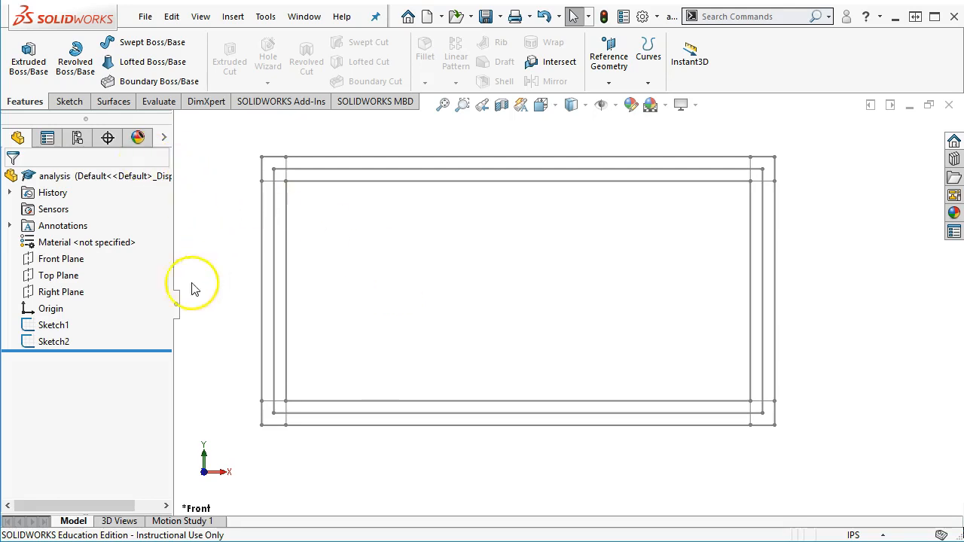
- Start a sketch on the Front Plane and draw a bottom line about 1.90 in long between the inner zone limits
left_click(60, 258)
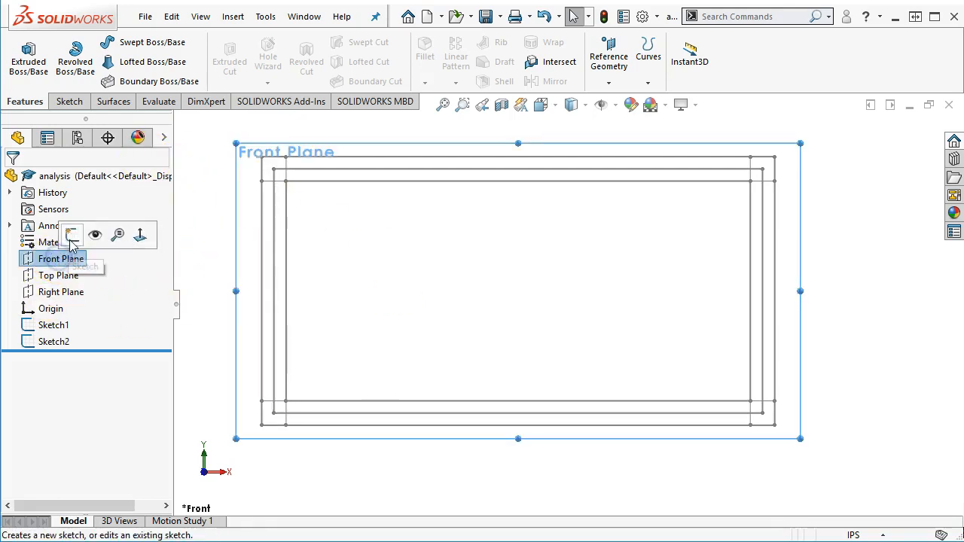
left_click(72, 235)
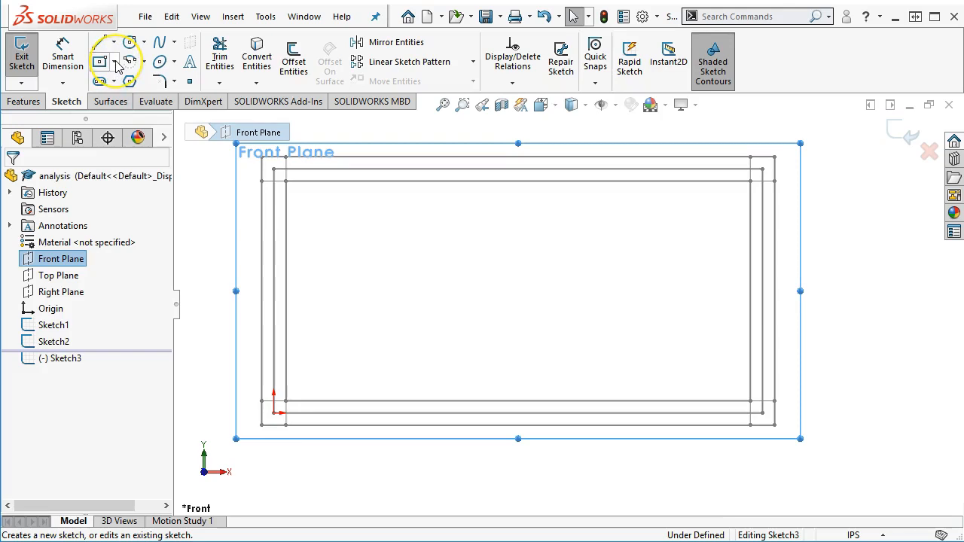
left_click(100, 43)
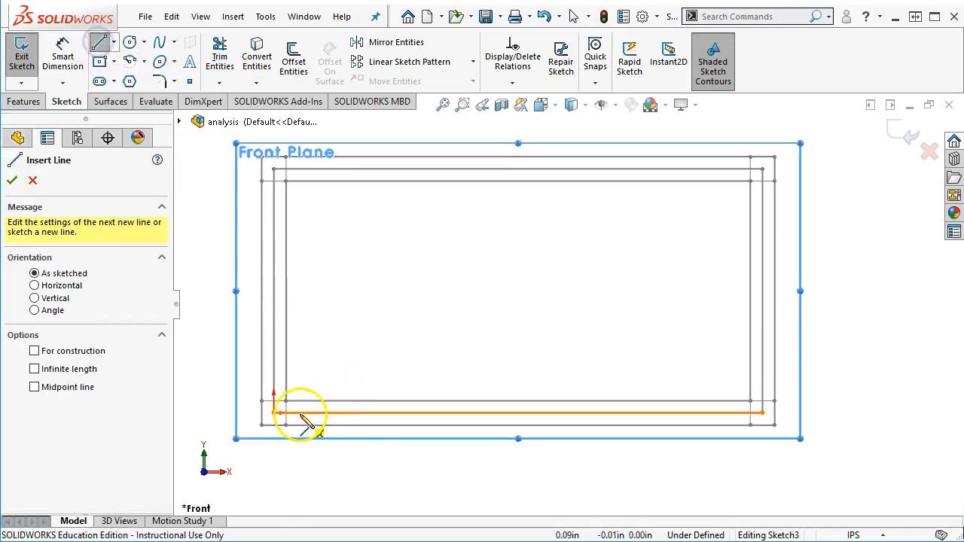
scroll(301, 418, "down", 4)
left_click(385, 372)
scroll(532, 392, "up", 5)
scroll(799, 335, "down", 5)
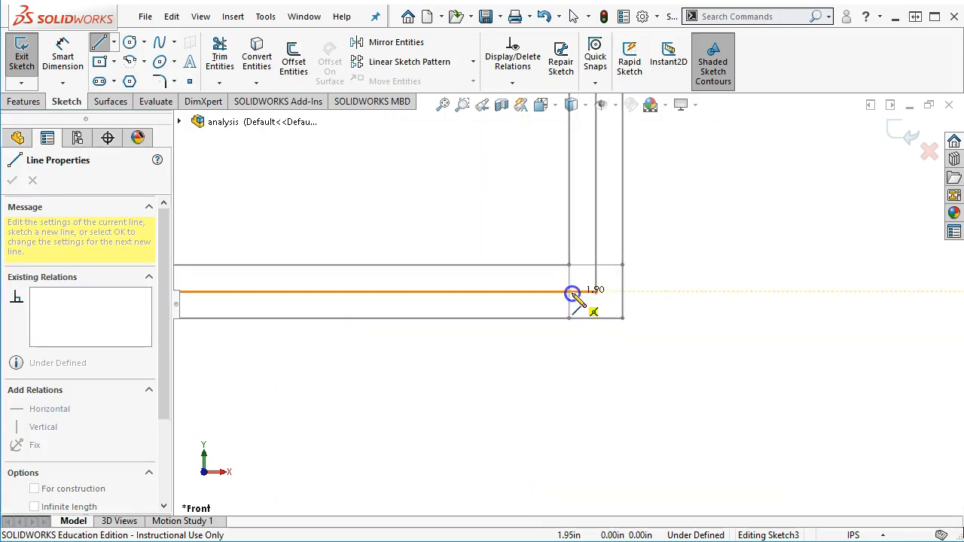
left_click(570, 293)
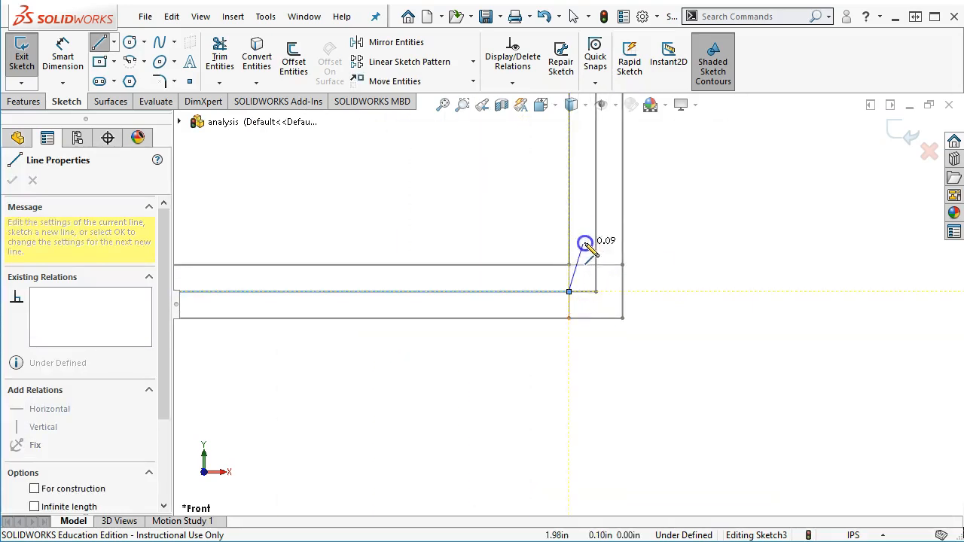
- Draw the slightly slanted right, top and left lines within the zone outlines to close an irregular four-sided profile
scroll(591, 226, "up", 4)
scroll(576, 170, "down", 5)
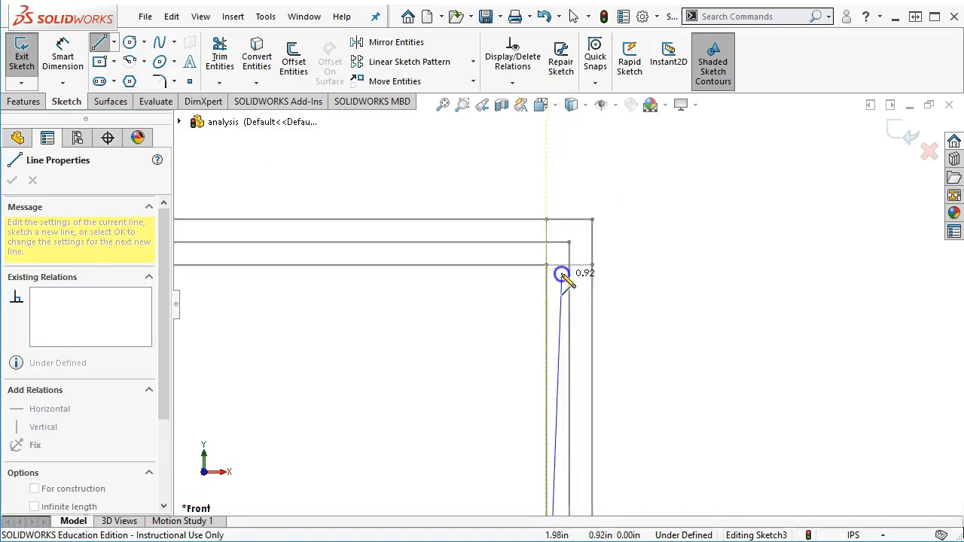
left_click(577, 243)
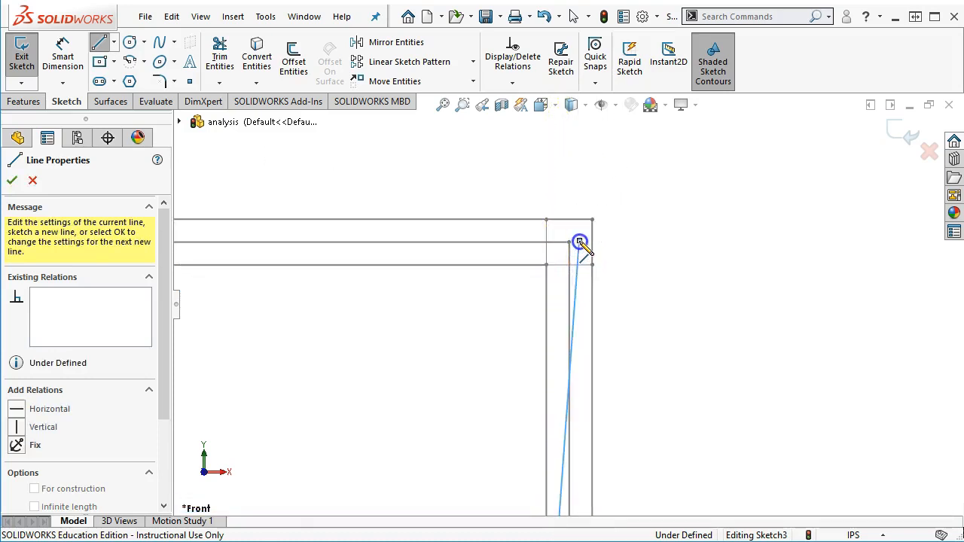
scroll(567, 298, "up", 2)
scroll(436, 290, "up", 4)
scroll(402, 300, "down", 5)
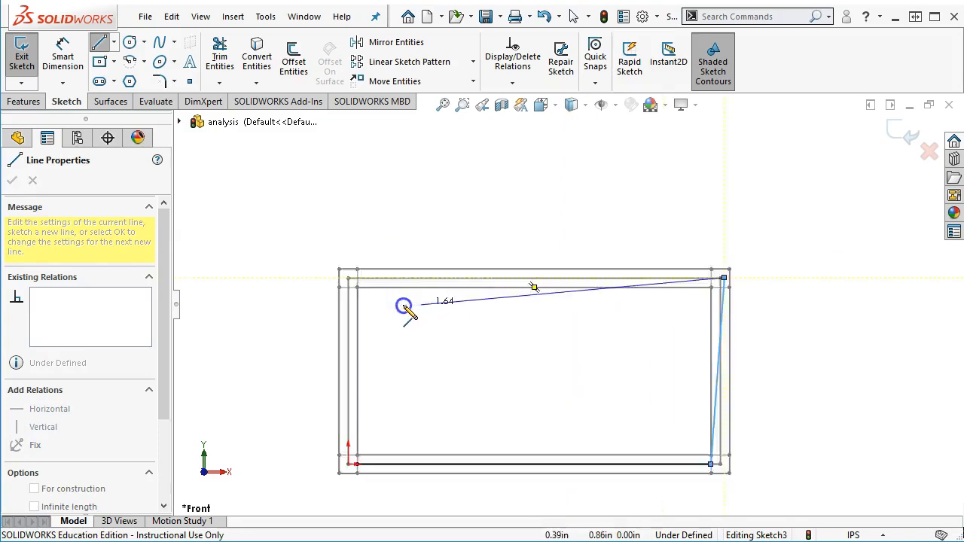
left_click(348, 273)
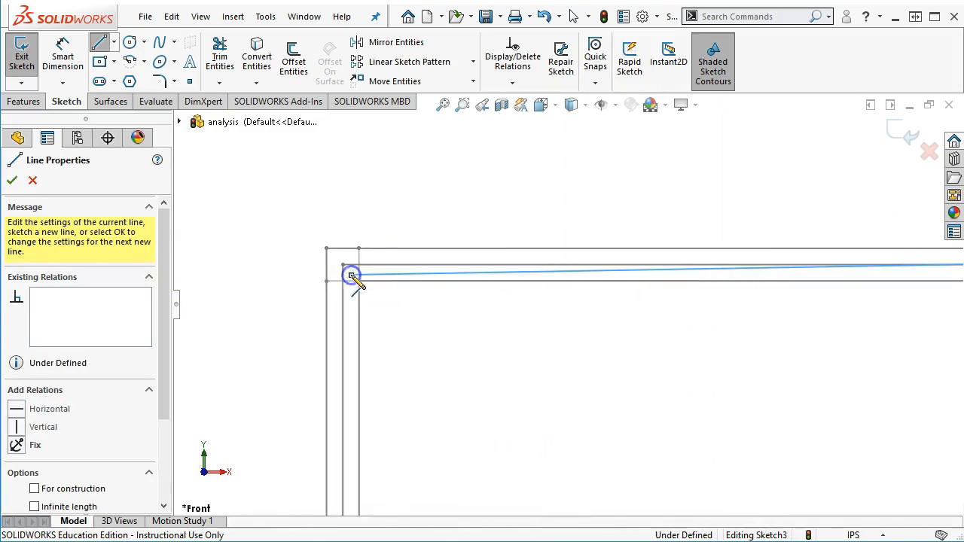
scroll(372, 416, "up", 3)
scroll(377, 425, "down", 2)
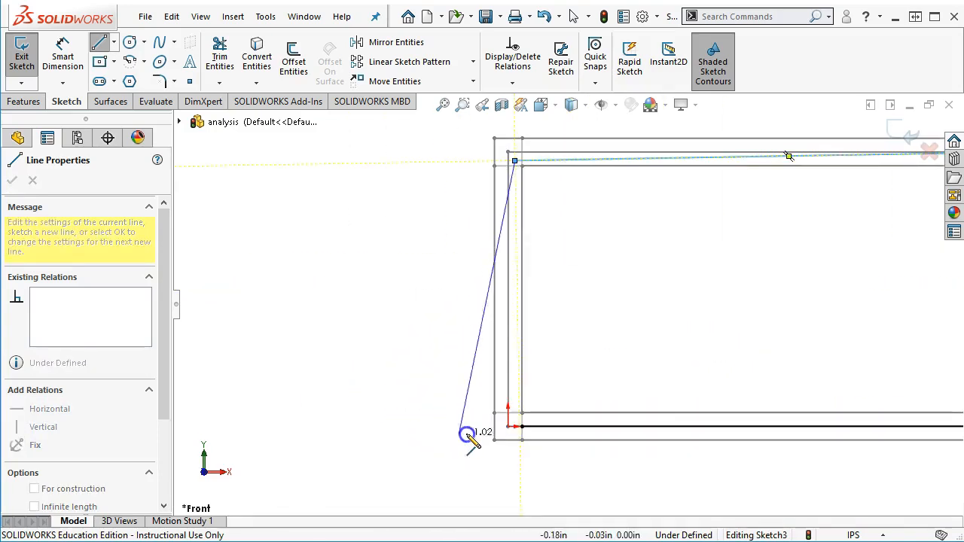
left_click(521, 426)
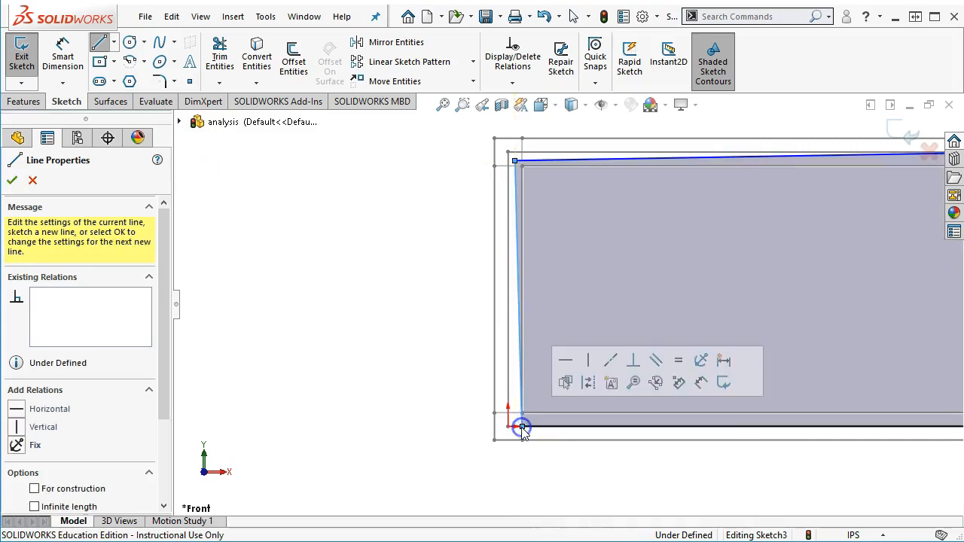
right_click(586, 287)
left_click(624, 298)
key("f")
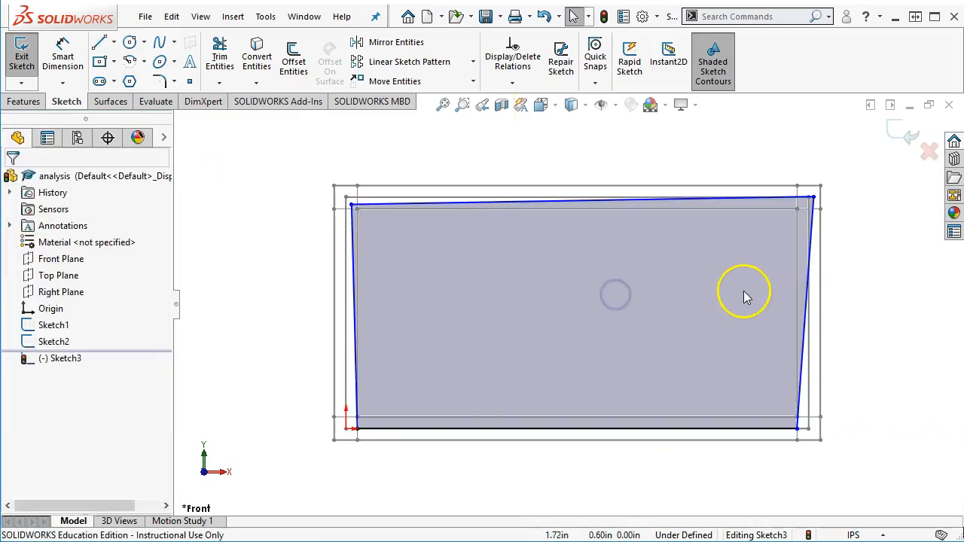
- Hide Sketch1 so only the zone outlines surround the irregular profile
right_click(66, 325)
left_click(73, 302)
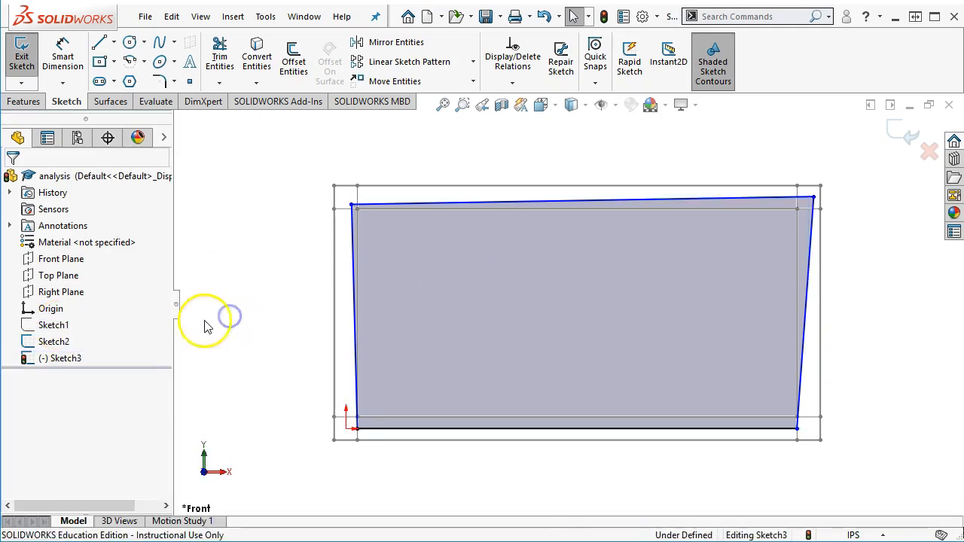
scroll(345, 330, "up", 2)
scroll(717, 248, "down", 1)
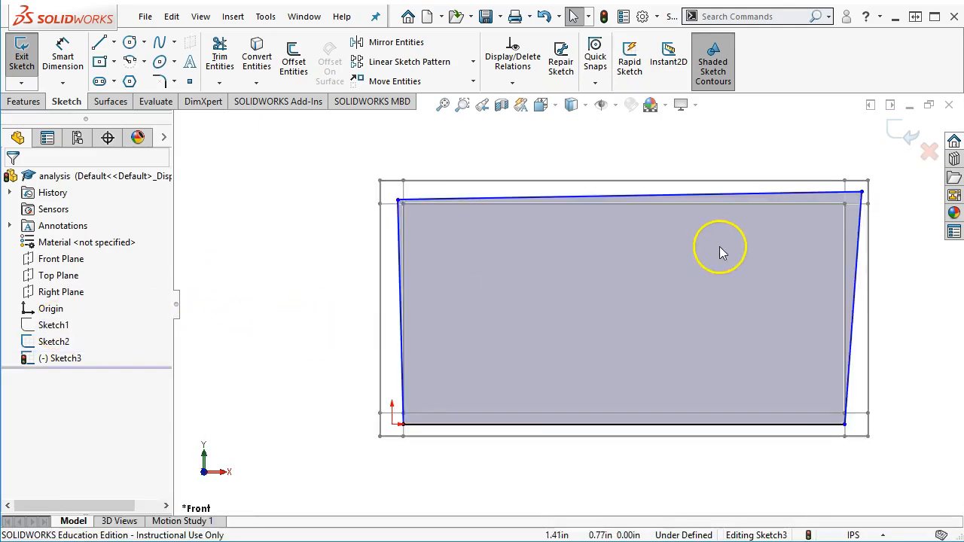
scroll(716, 247, "up", 2)
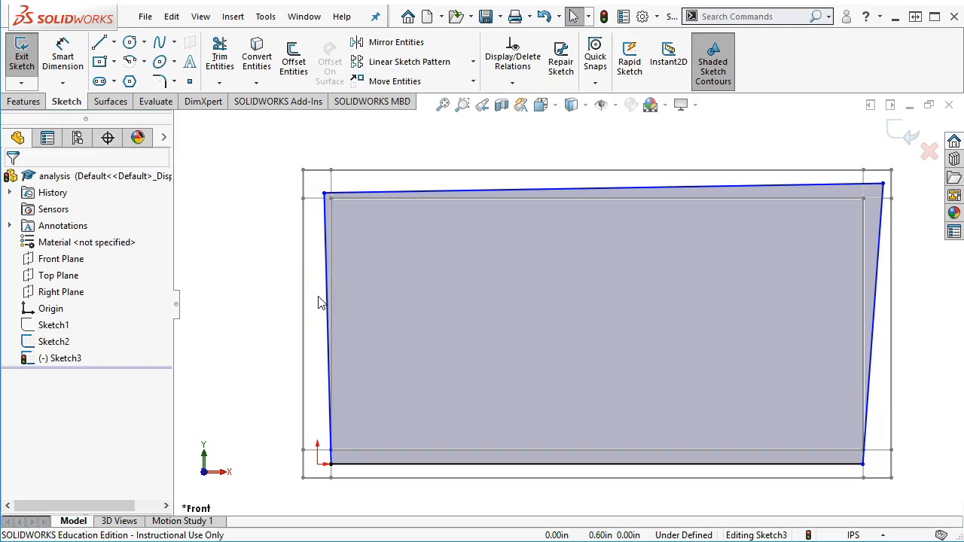
- Move the profile's upper-left corner within its corner zone to about X 0.02, Y 0.98 in and clear the selection
left_click(323, 194)
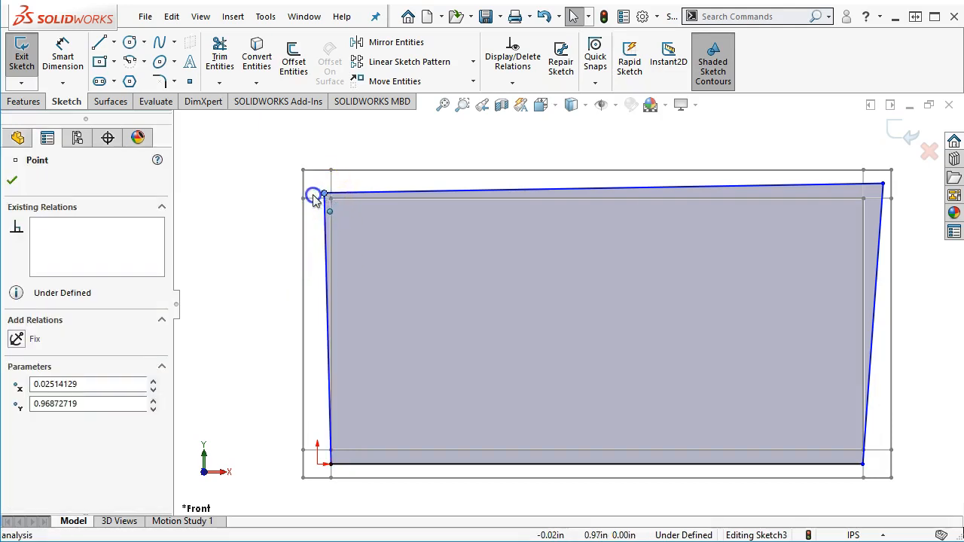
left_click_drag(321, 198, 322, 191)
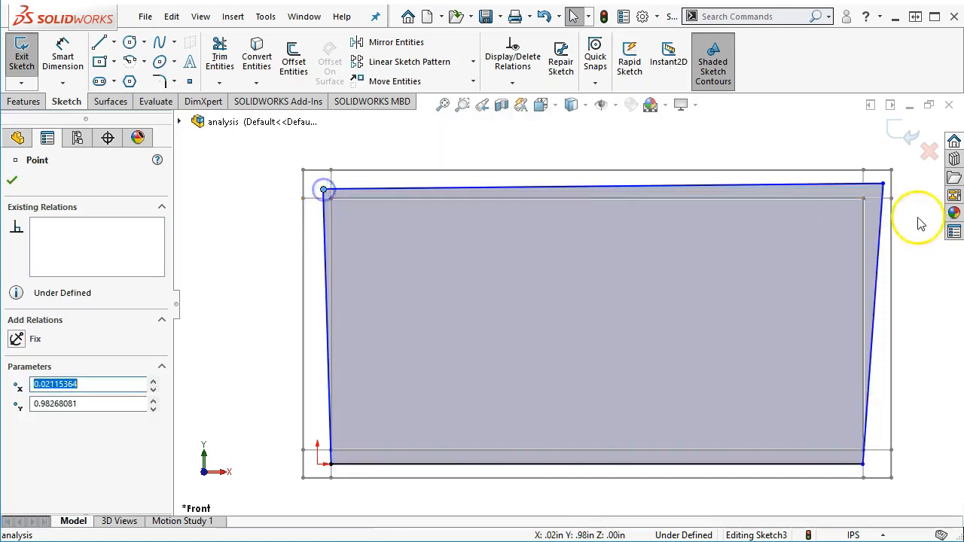
left_click(367, 472)
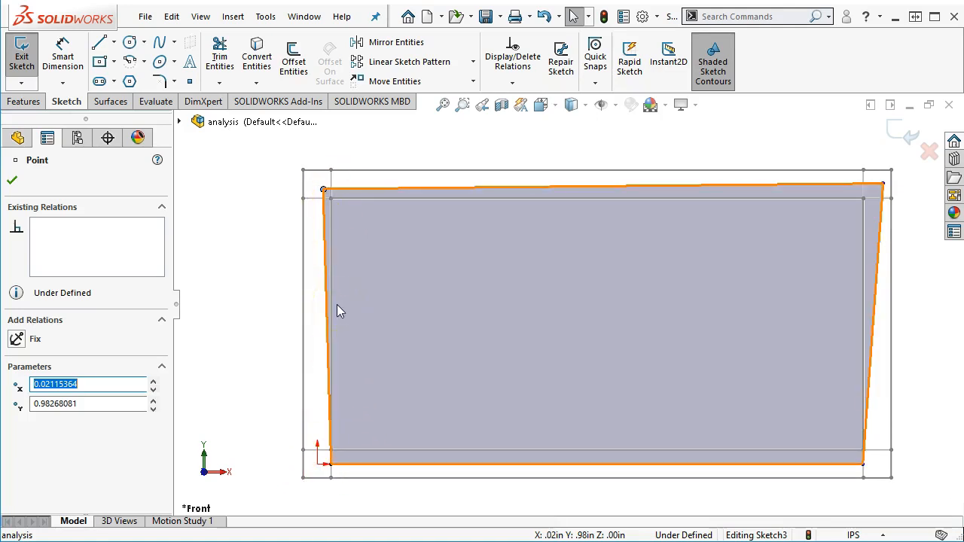
left_click(277, 199)
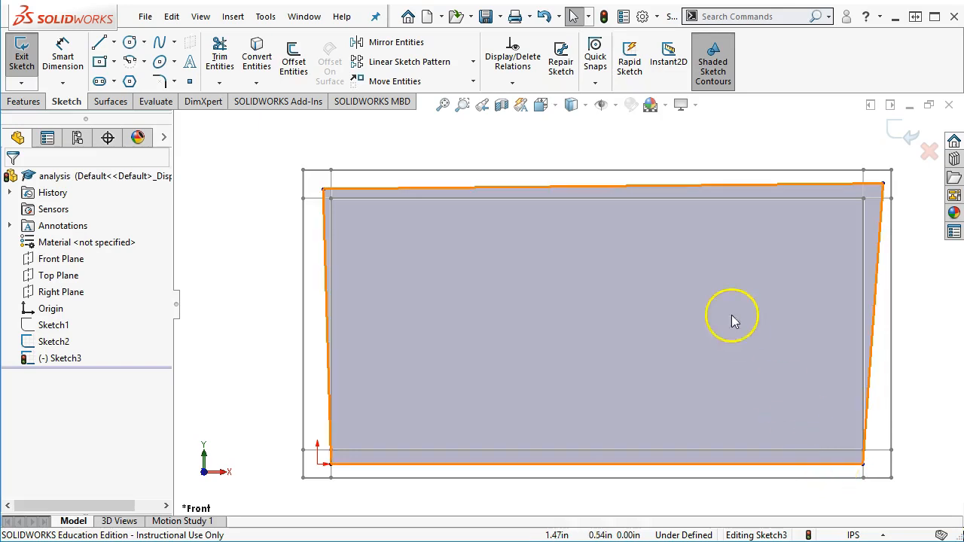
left_click(642, 471)
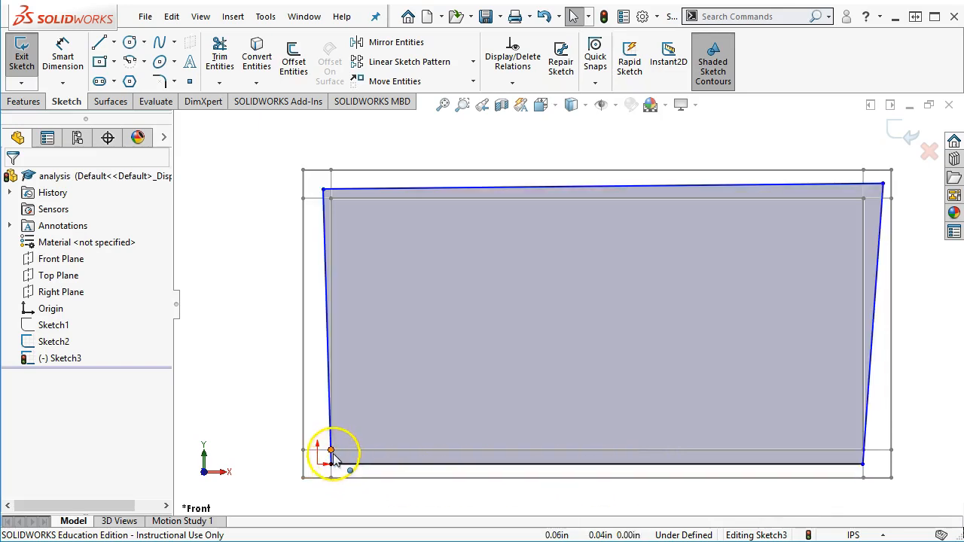
left_click(360, 476)
left_click(383, 479)
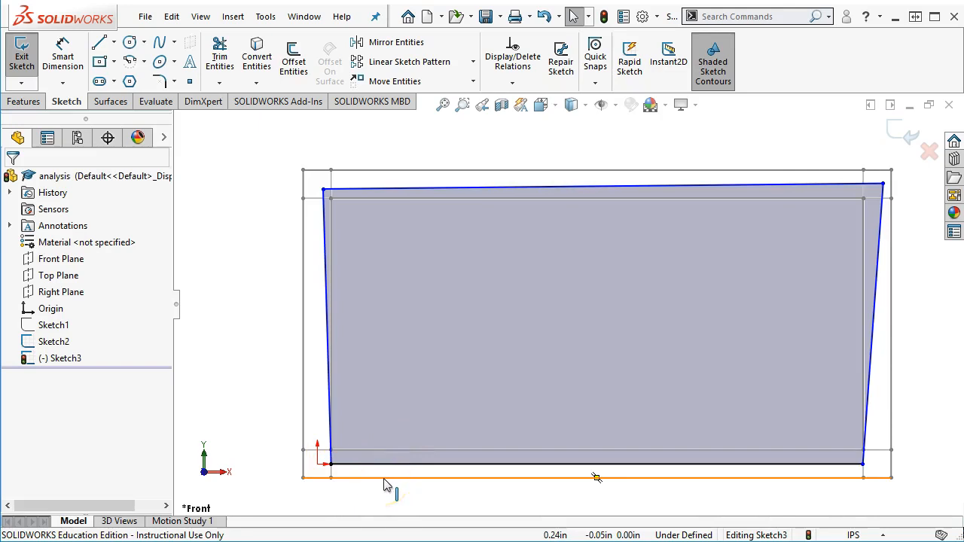
left_click(385, 476)
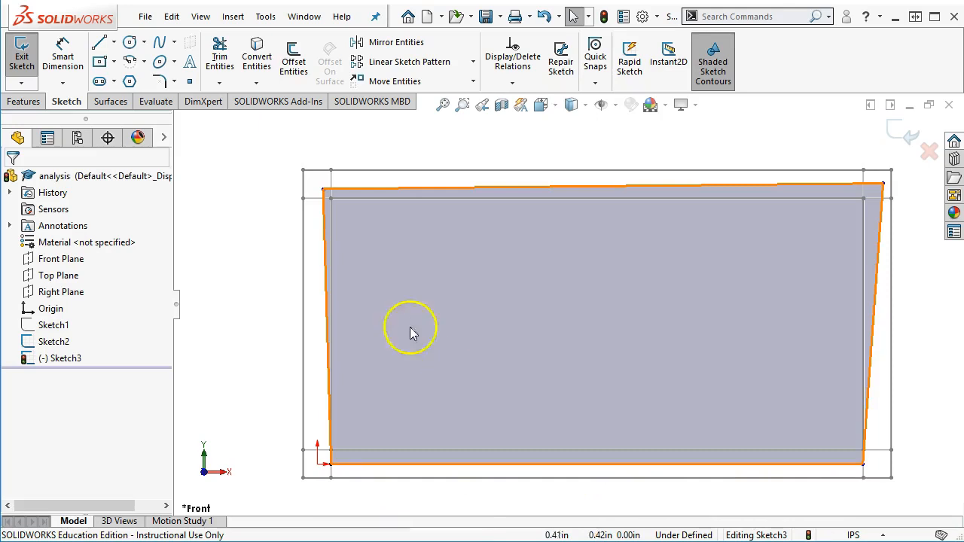
- Move the profile's upper-left corner onto the outermost zone corner at X -0.05, Y 1.05 in
mouse_move(331, 196)
left_mouse_down()
mouse_move(324, 192)
mouse_move(339, 179)
mouse_move(334, 186)
left_mouse_up()
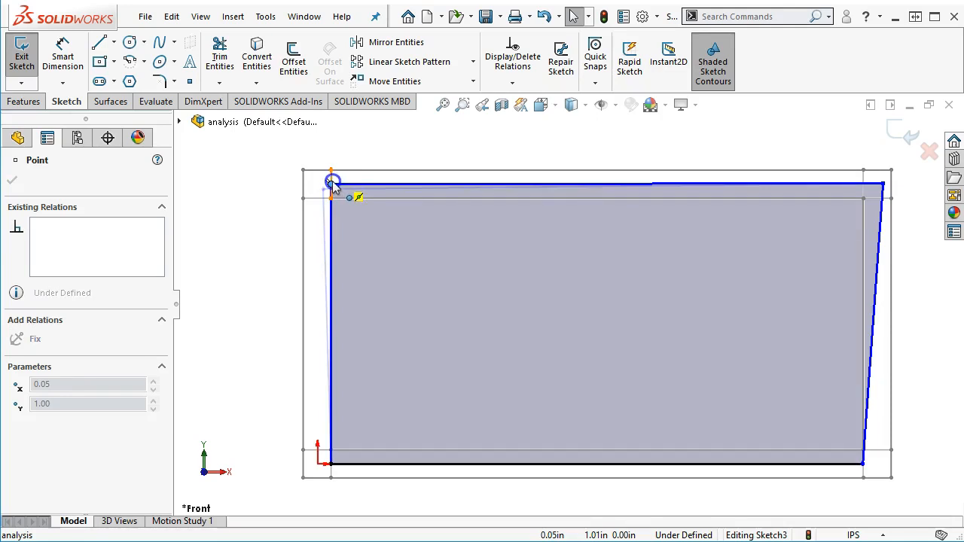
mouse_move(333, 186)
left_mouse_down()
mouse_move(310, 198)
mouse_move(326, 179)
mouse_move(332, 214)
mouse_move(325, 178)
left_mouse_up()
scroll(333, 193, "down", 3)
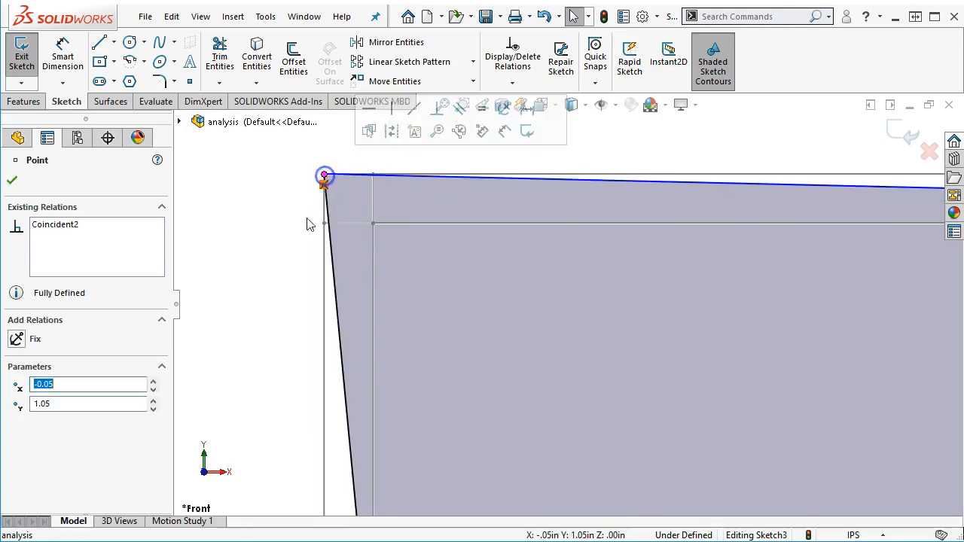
key("f")
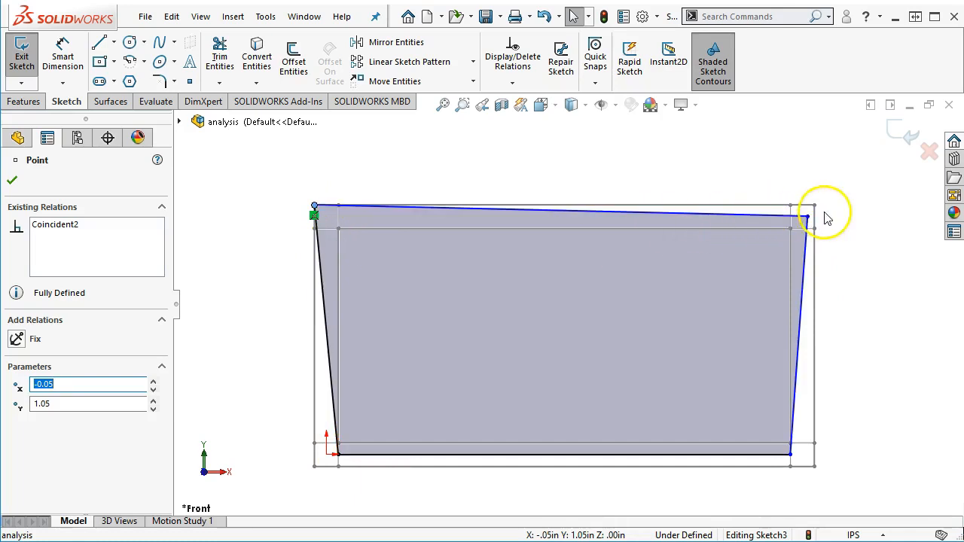
- Move the upper-right corner onto the inner zone corner at X 1.95, Y 0.95 in and the lower-right corner to about X 2.00, Y 0.00 in
left_click_drag(807, 218, 790, 230)
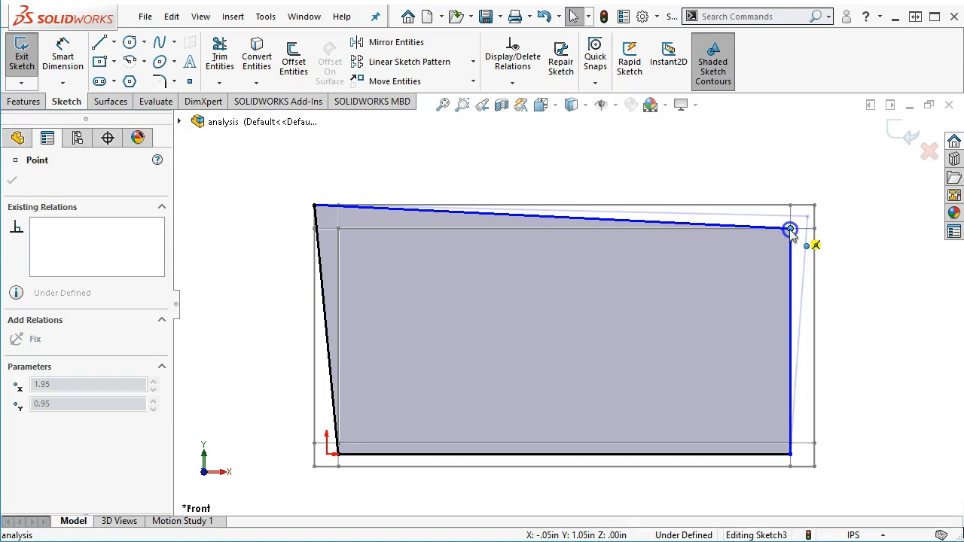
left_click_drag(790, 230, 790, 229)
left_click(793, 293)
left_click(801, 355)
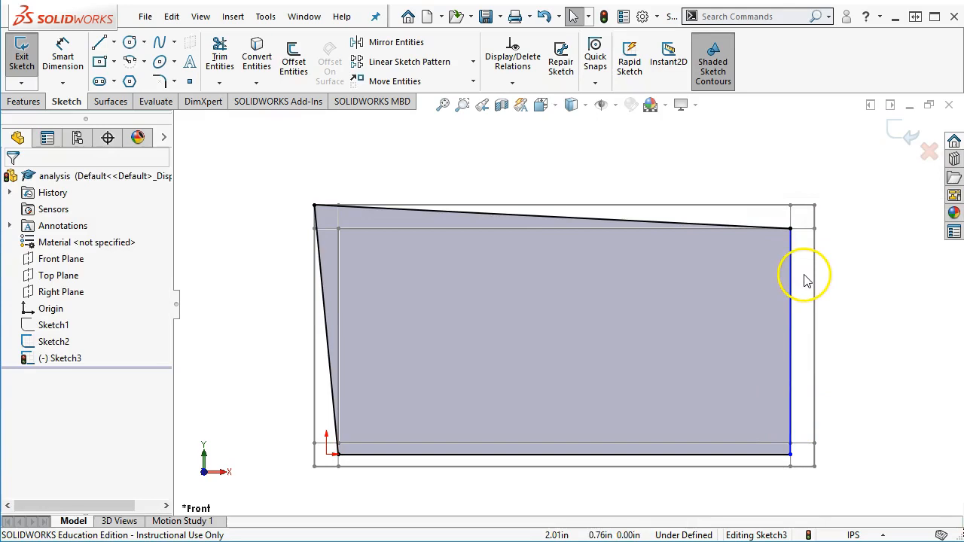
left_click_drag(790, 454, 813, 455)
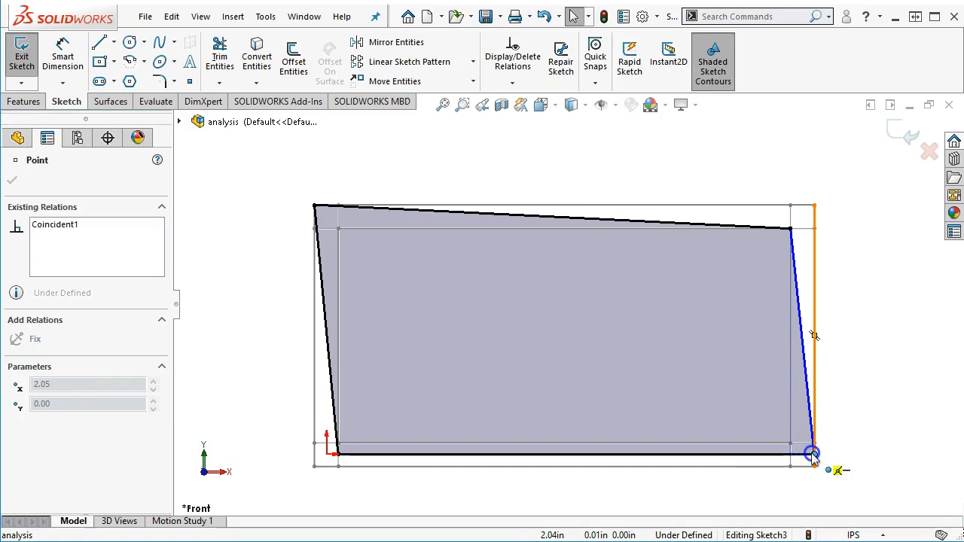
left_click_drag(812, 455, 806, 457)
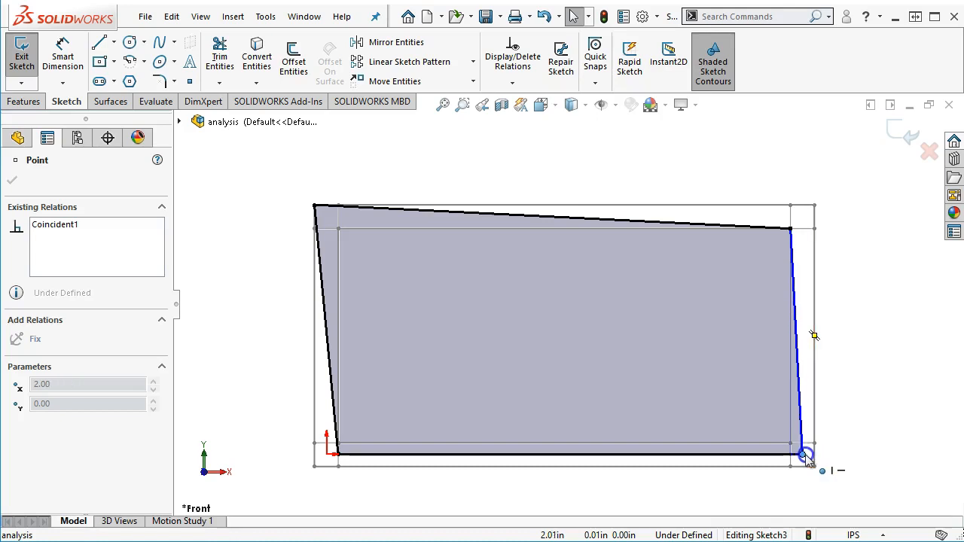
- Make the profile's left and right lines parallel and inspect where the lower-right corner falls within the zone
left_click(797, 322)
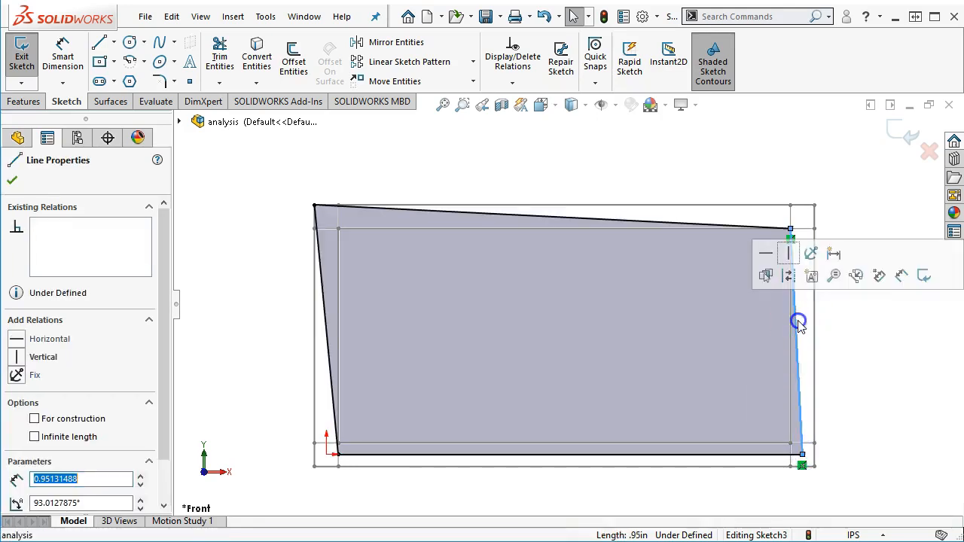
left_click(323, 310, "ctrl")
left_click(457, 242)
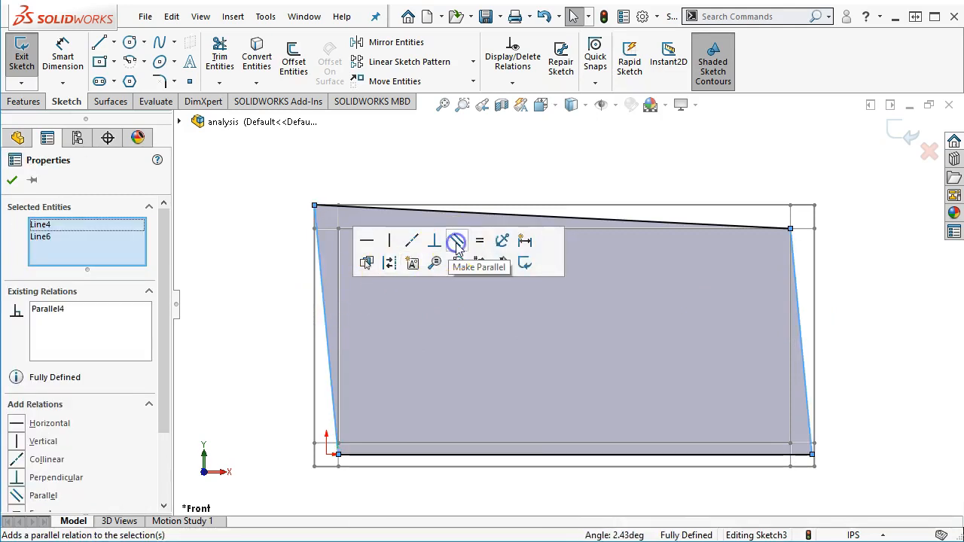
left_click(823, 446)
scroll(822, 454, "down", 9)
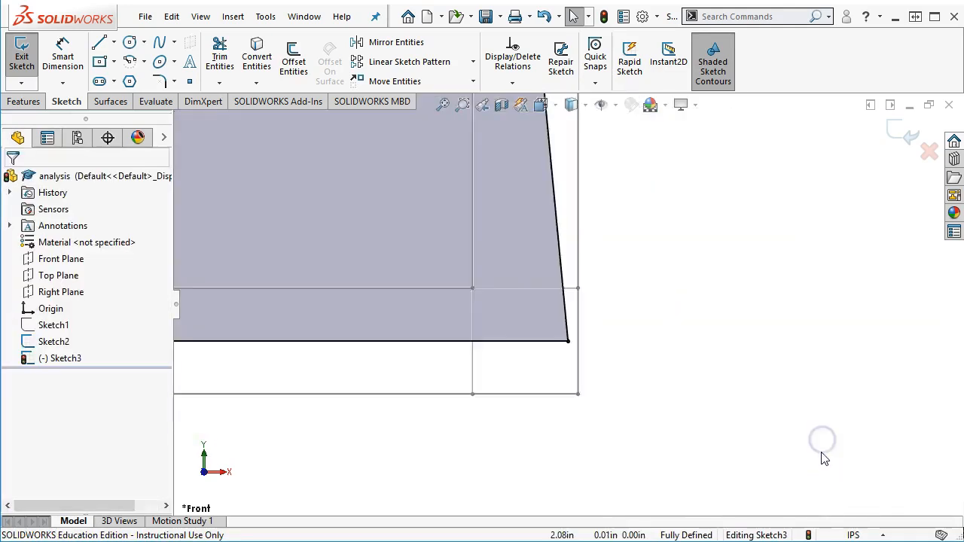
scroll(505, 323, "up", 11)
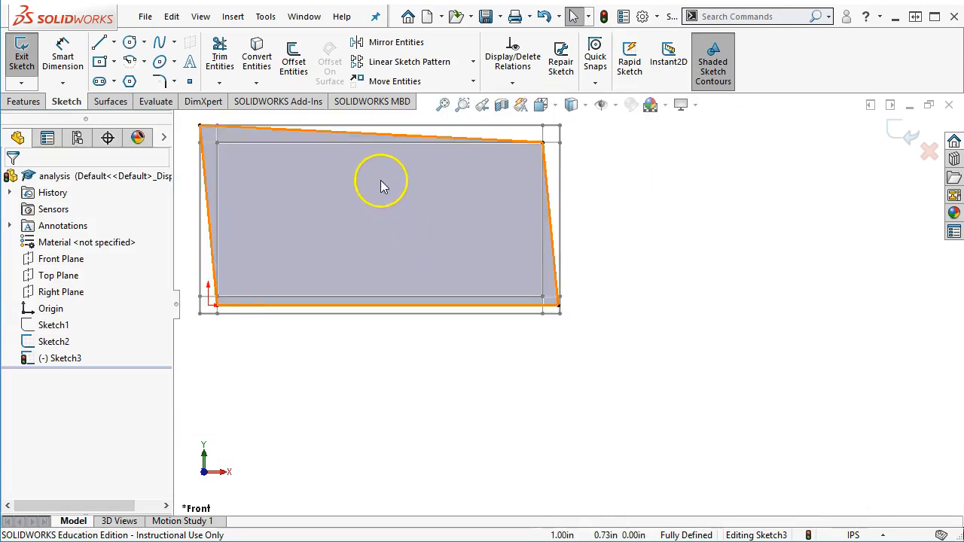
scroll(376, 183, "down", 3)
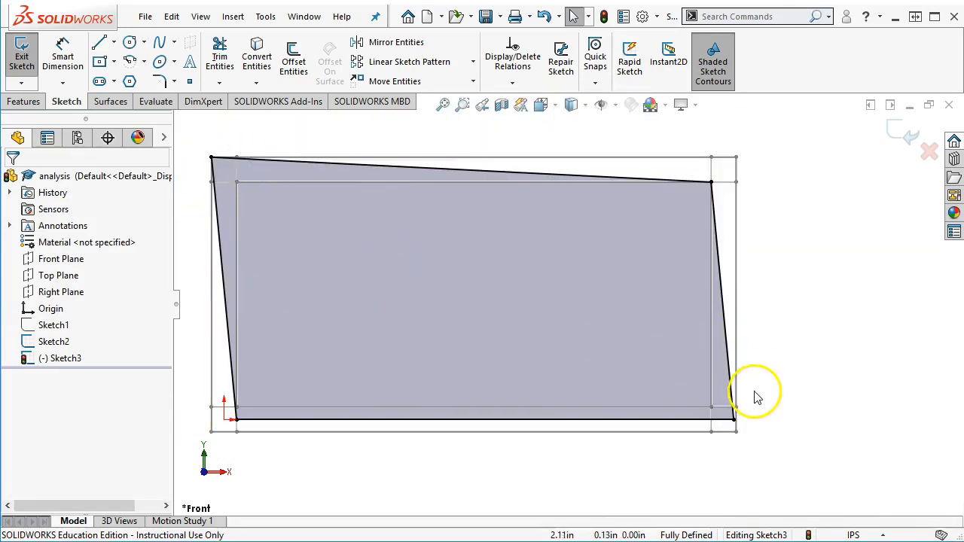
- Undo the parallel relation and the latest moves of the lower-right and upper-right corners
left_click(742, 368)
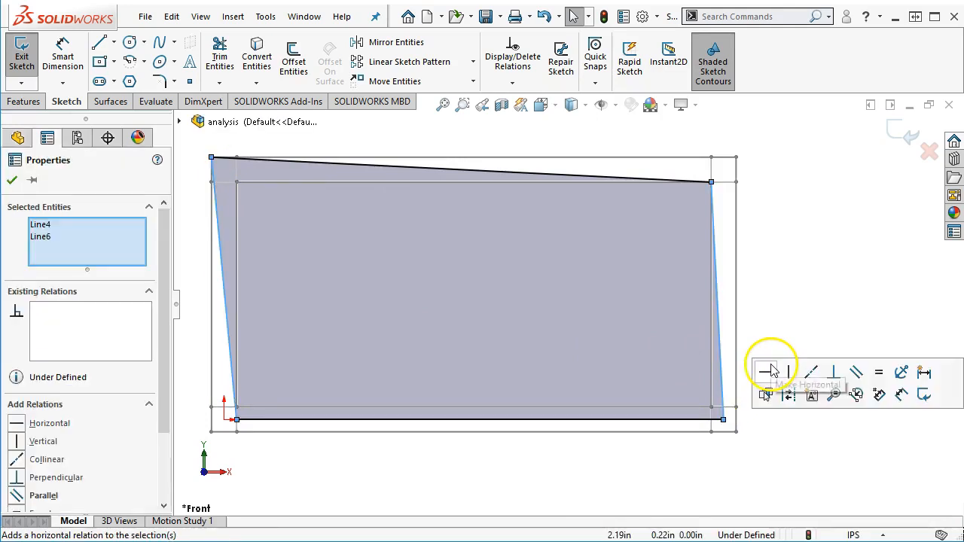
left_click(783, 250)
key("z")
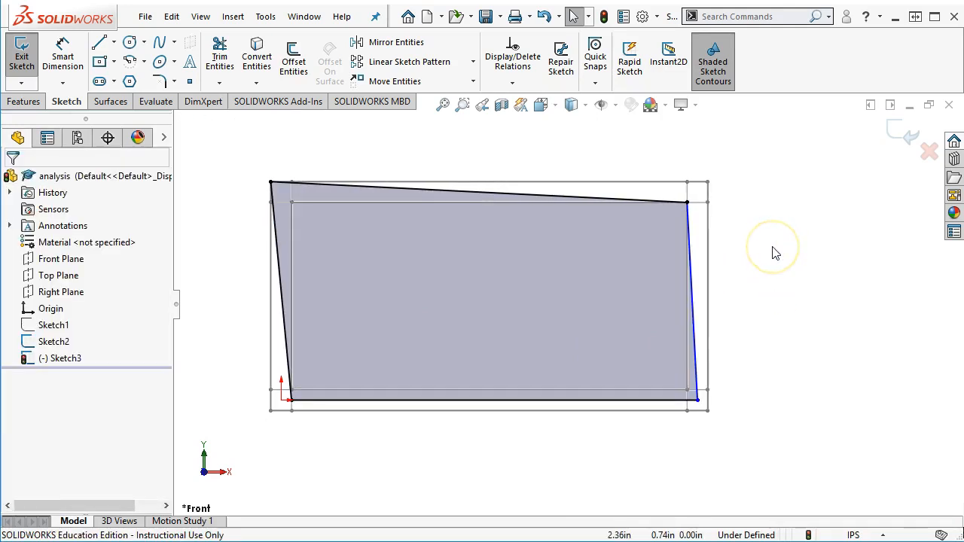
key("ctrl+z")
key("ctrl+z")
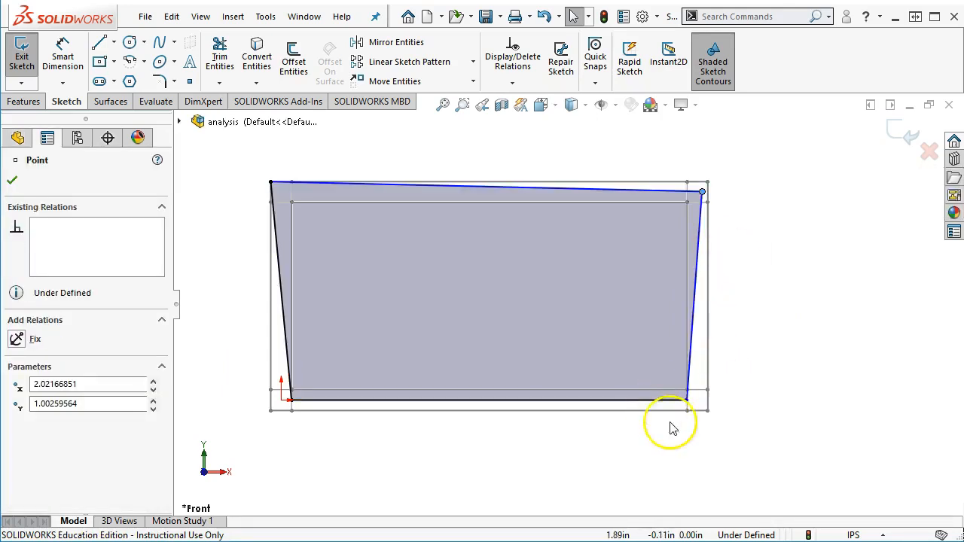
- Move the profile's lower-right corner out to the outer zone limit at X 2.05 in and check the bottom line's length
scroll(706, 394, "down", 5)
left_click_drag(663, 390, 687, 392)
key("f")
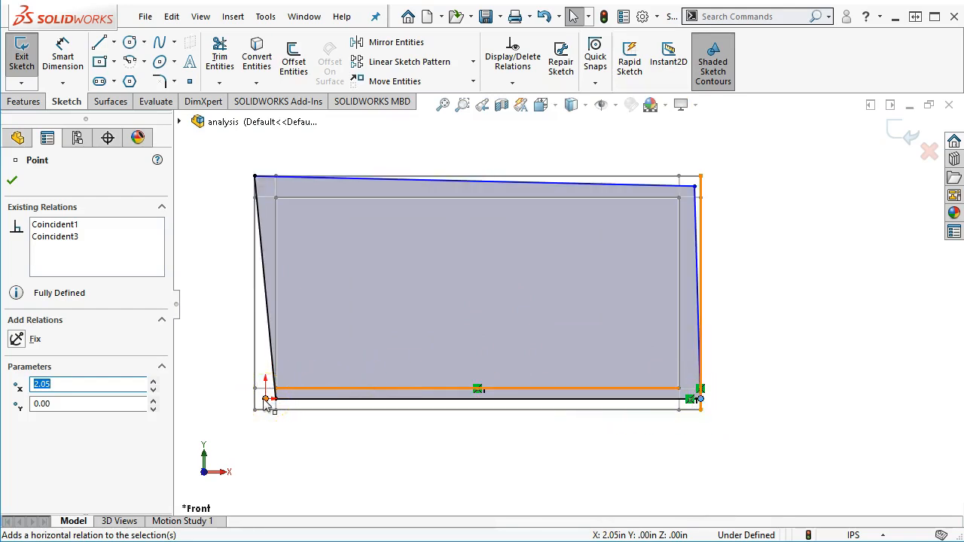
left_click(292, 398)
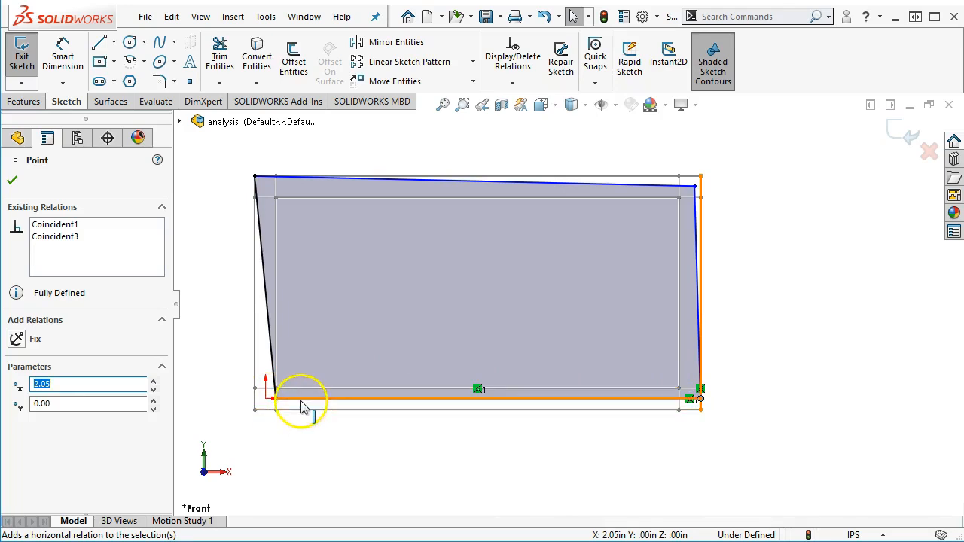
left_click(621, 536)
left_click_drag(621, 536, 647, 537)
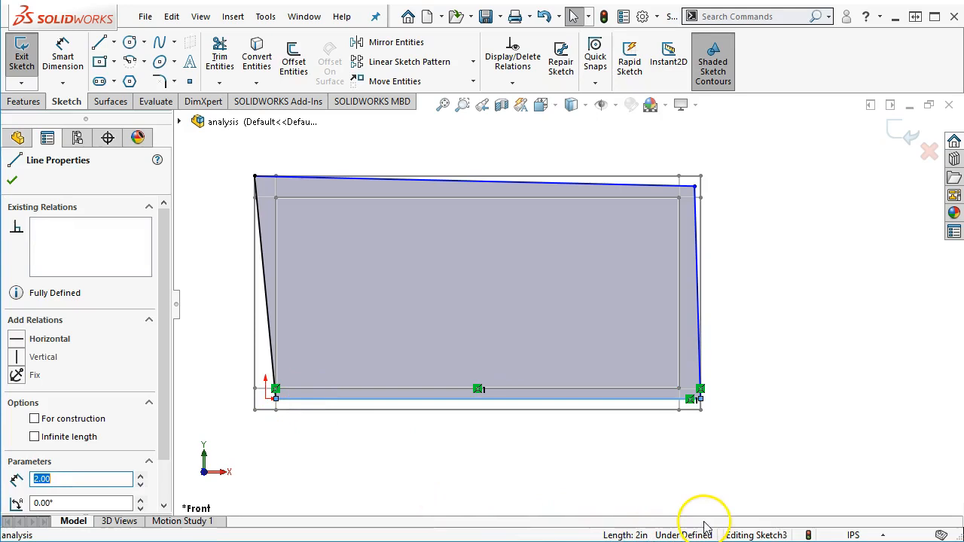
left_click(579, 464)
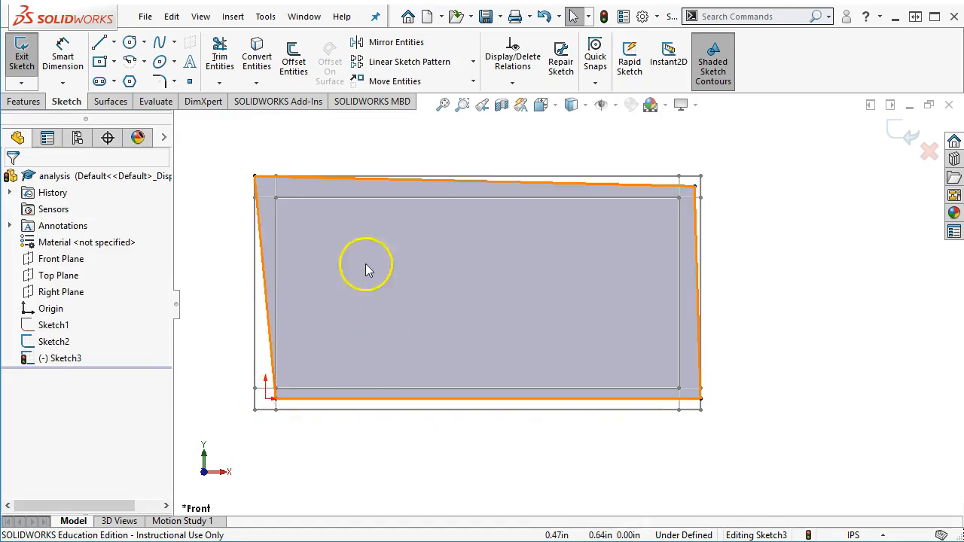
- Remove the upper-left corner's coincident relation and move the two upper corners to about X 0.00, Y 1.00 in and X 1.97, Y 1.02 in
left_click(254, 179)
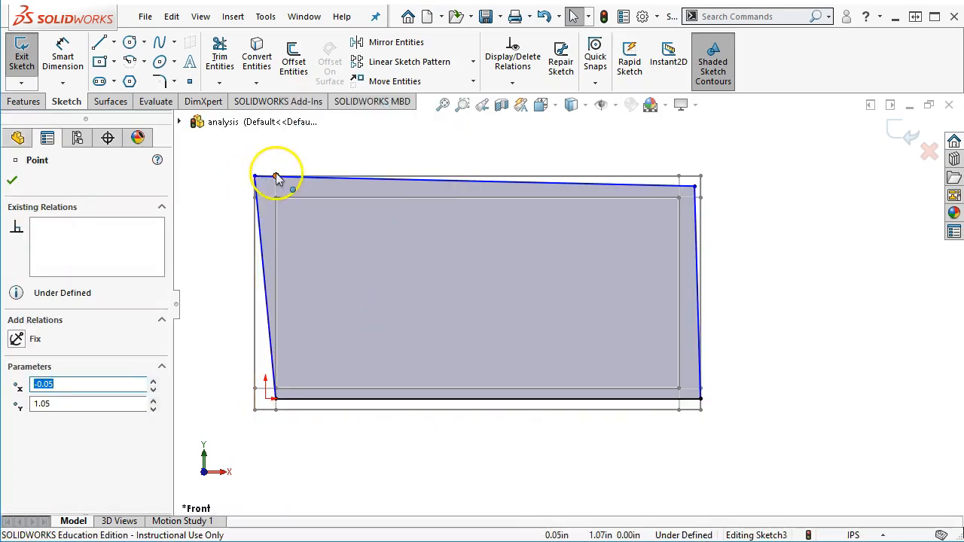
left_click(258, 178)
mouse_move(259, 179)
left_mouse_down()
mouse_move(268, 196)
mouse_move(266, 186)
left_mouse_up()
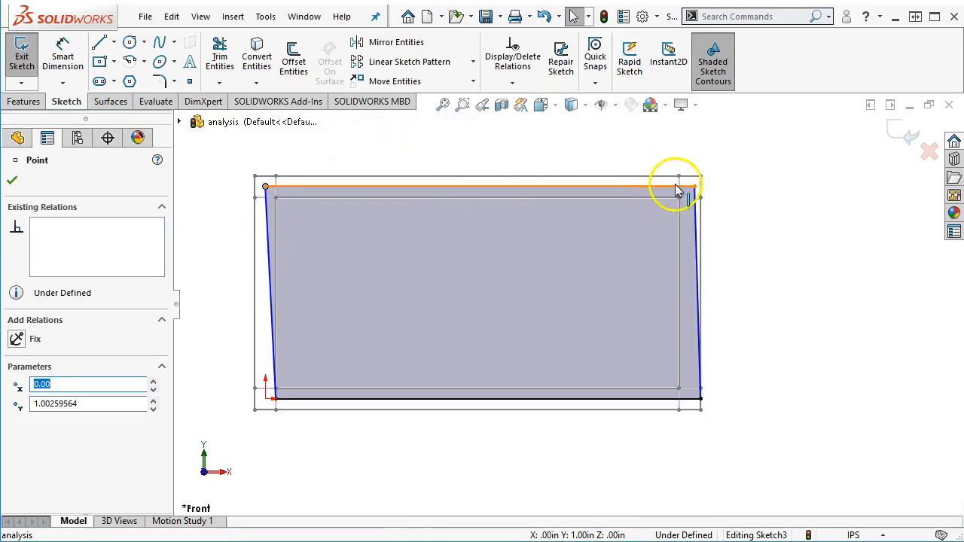
mouse_move(692, 187)
left_mouse_down()
mouse_move(693, 164)
mouse_move(683, 182)
left_mouse_up()
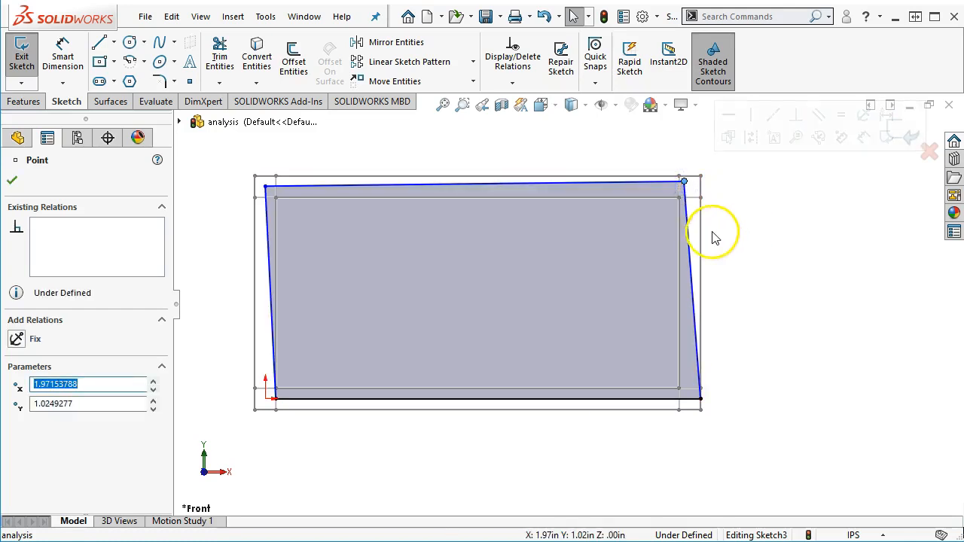
left_click(740, 244)
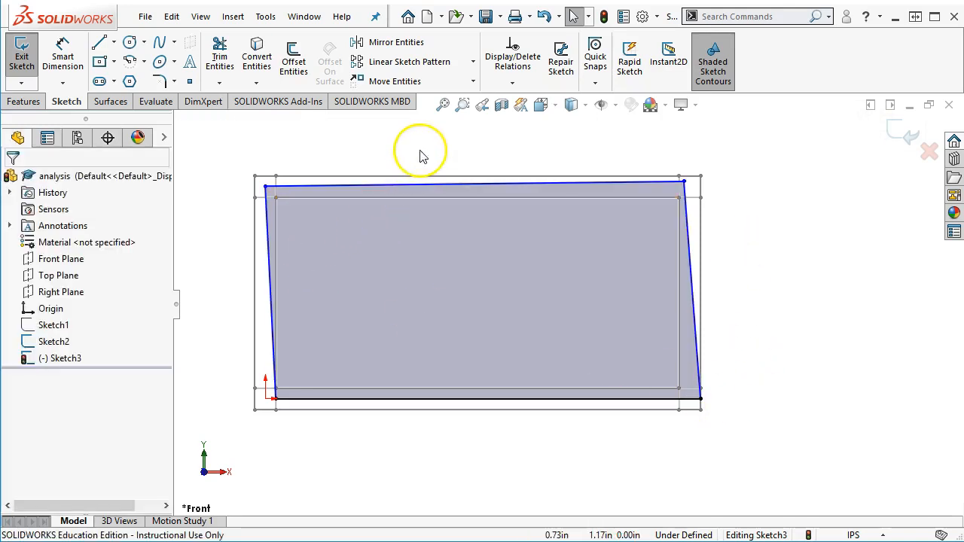
- Delete the relation tying the lower-right corner to the outer zone line and move the corner inward to about X 1.97, Y 0.00 in
scroll(685, 399, "down", 5)
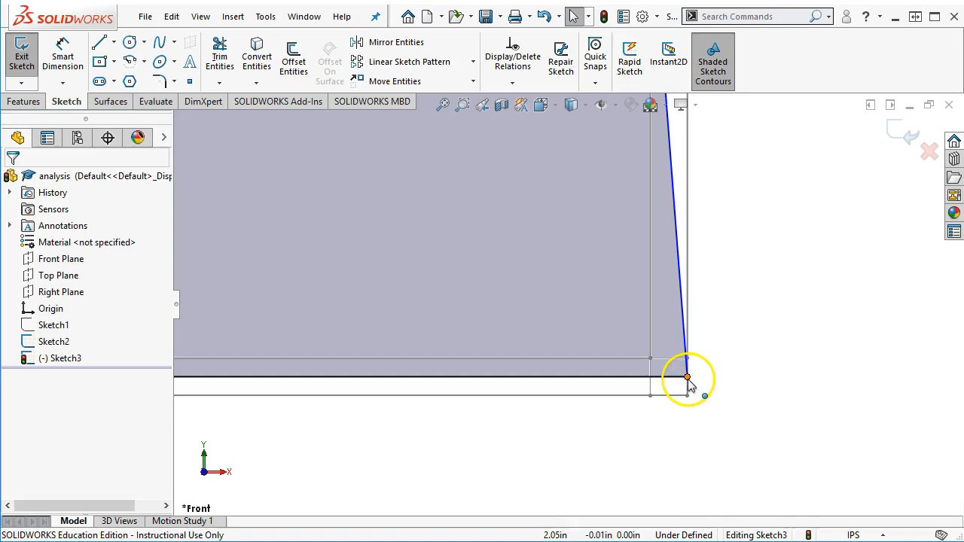
scroll(585, 287, "up", 5)
scroll(339, 213, "down", 2)
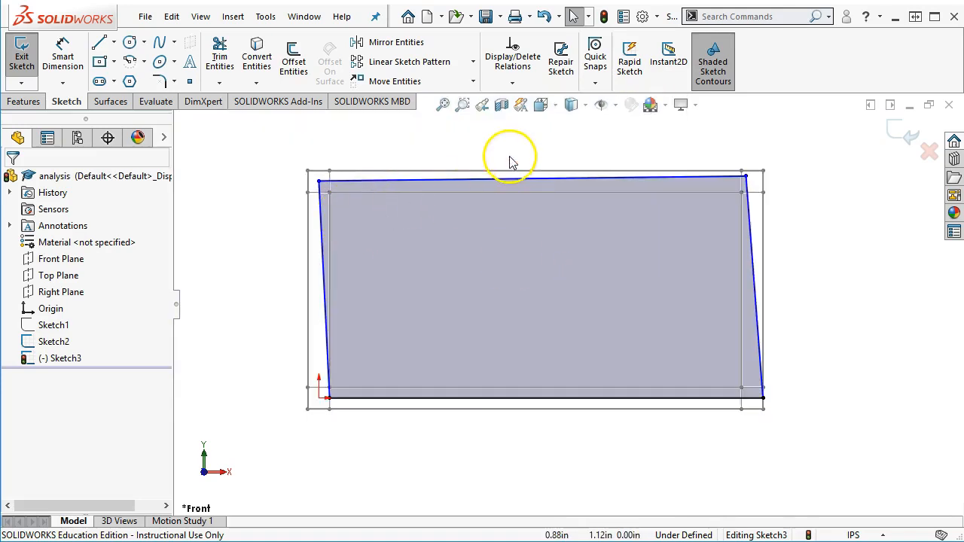
scroll(510, 160, "down", 1)
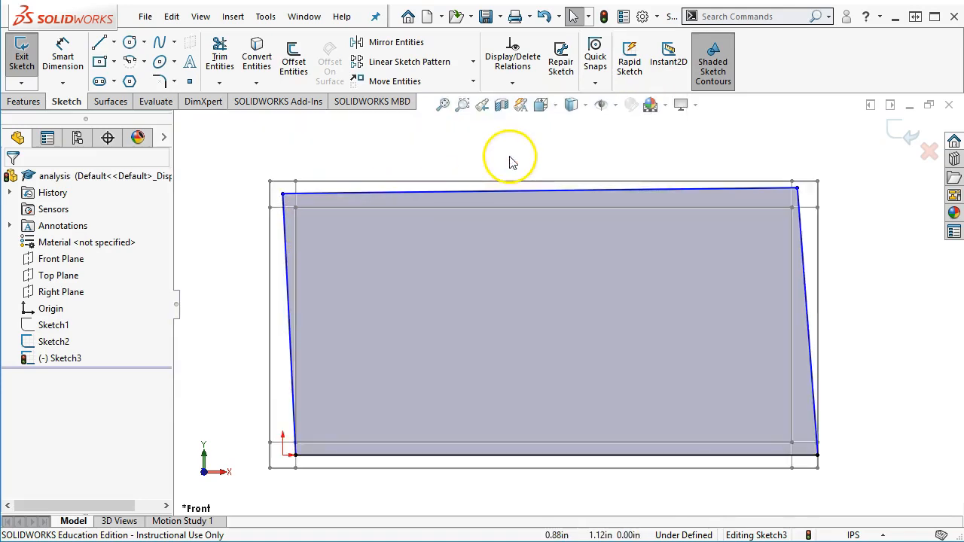
left_click(818, 455)
left_click(829, 457)
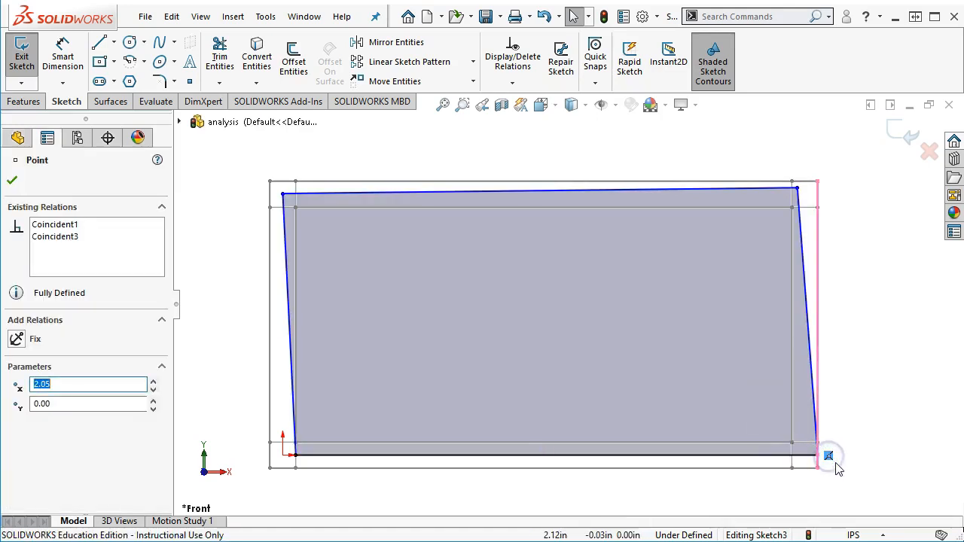
key("Delete")
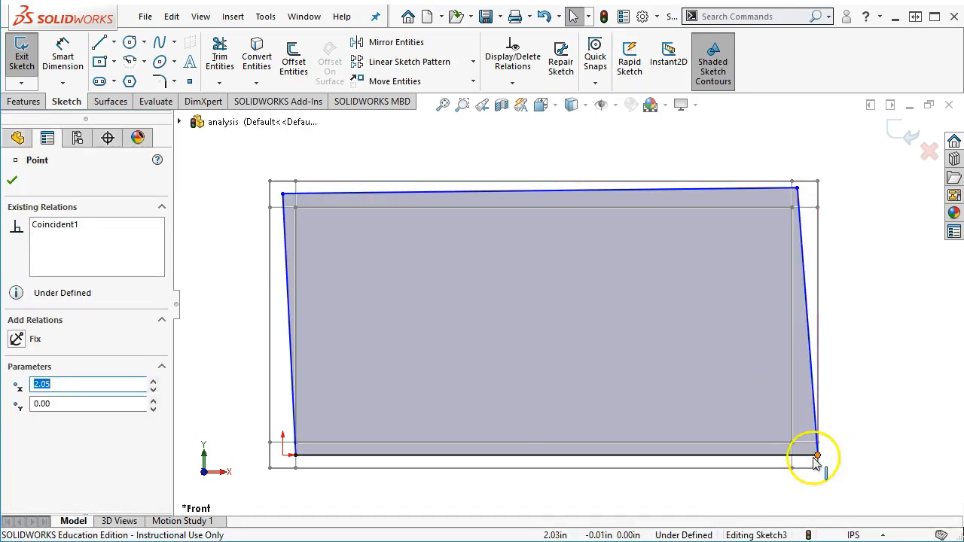
left_click_drag(817, 455, 800, 456)
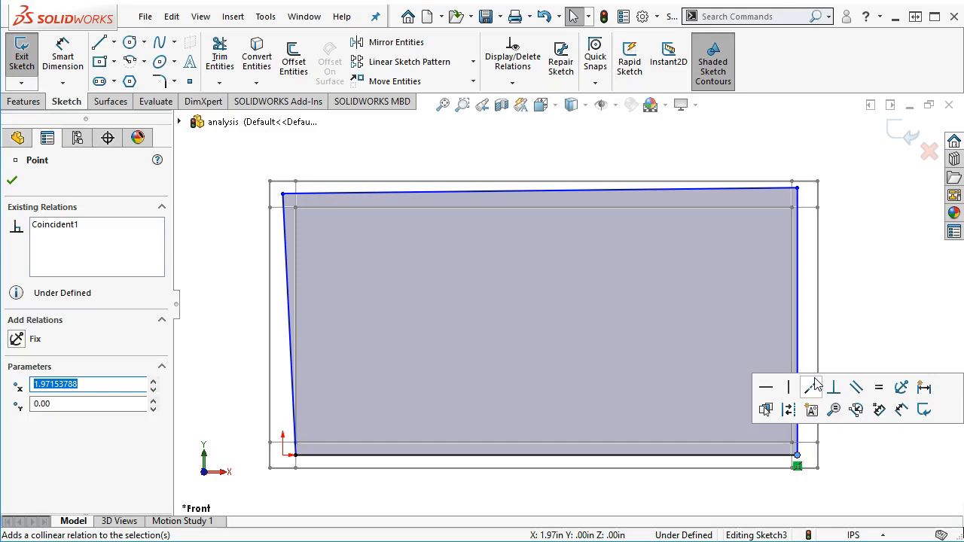
left_click(570, 146)
- Show Sketch1 so the nominal rectangle is displayed together with the zone outlines
left_click_drag(268, 188, 282, 200)
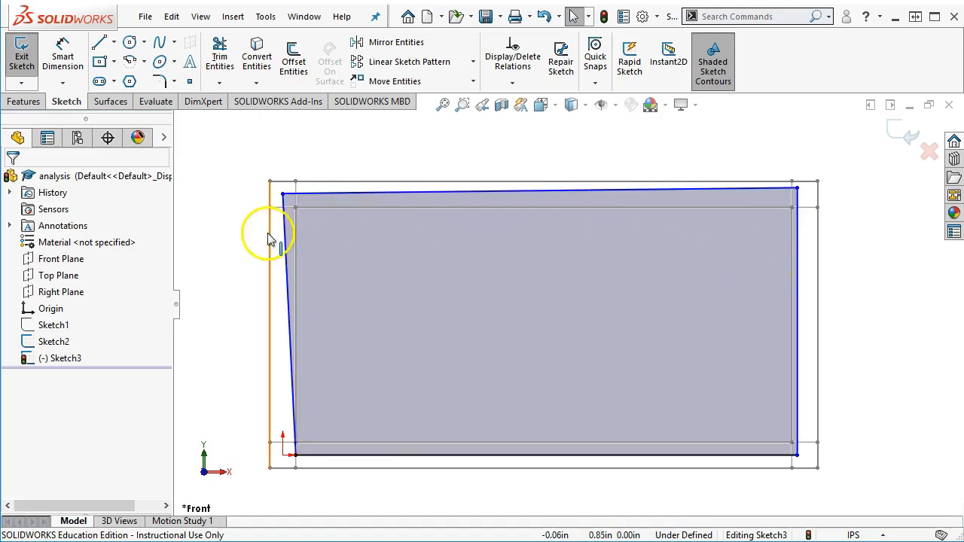
right_click(42, 325)
left_click(49, 308)
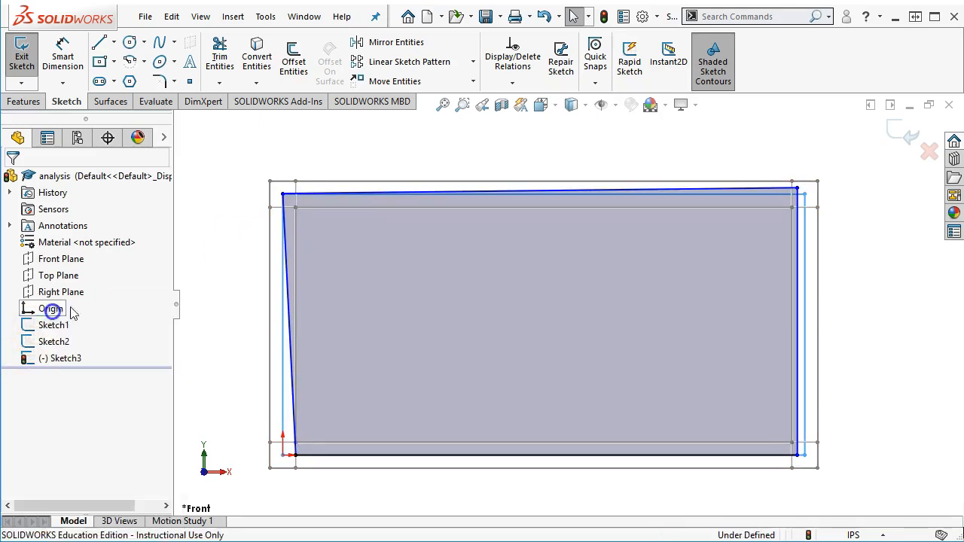
- Move the upper-left corner to about X -0.03, Y 1.02 in and the upper-right corner to about X 2.02, Y 1.02 in
mouse_move(280, 194)
left_mouse_down()
mouse_move(276, 214)
mouse_move(274, 187)
left_mouse_up()
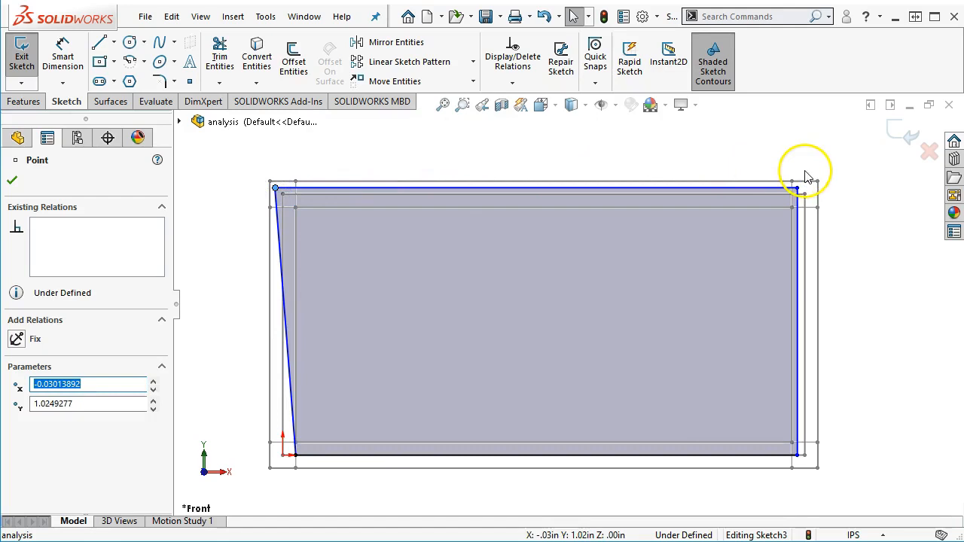
left_click_drag(800, 188, 811, 189)
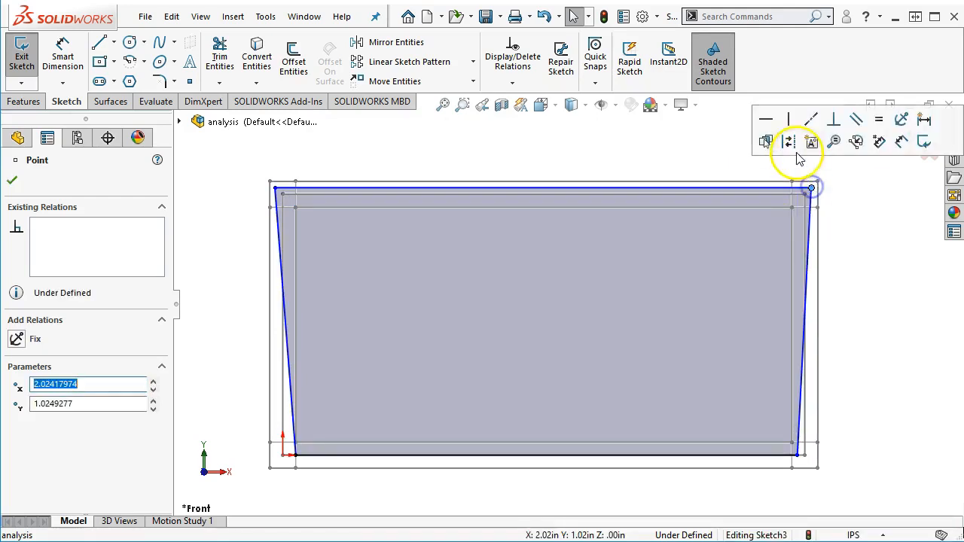
left_click(668, 148)
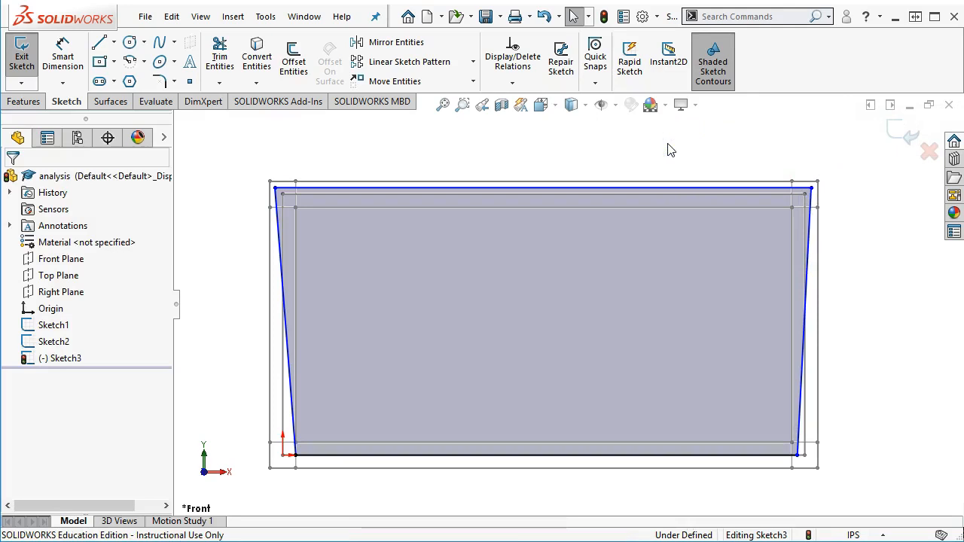